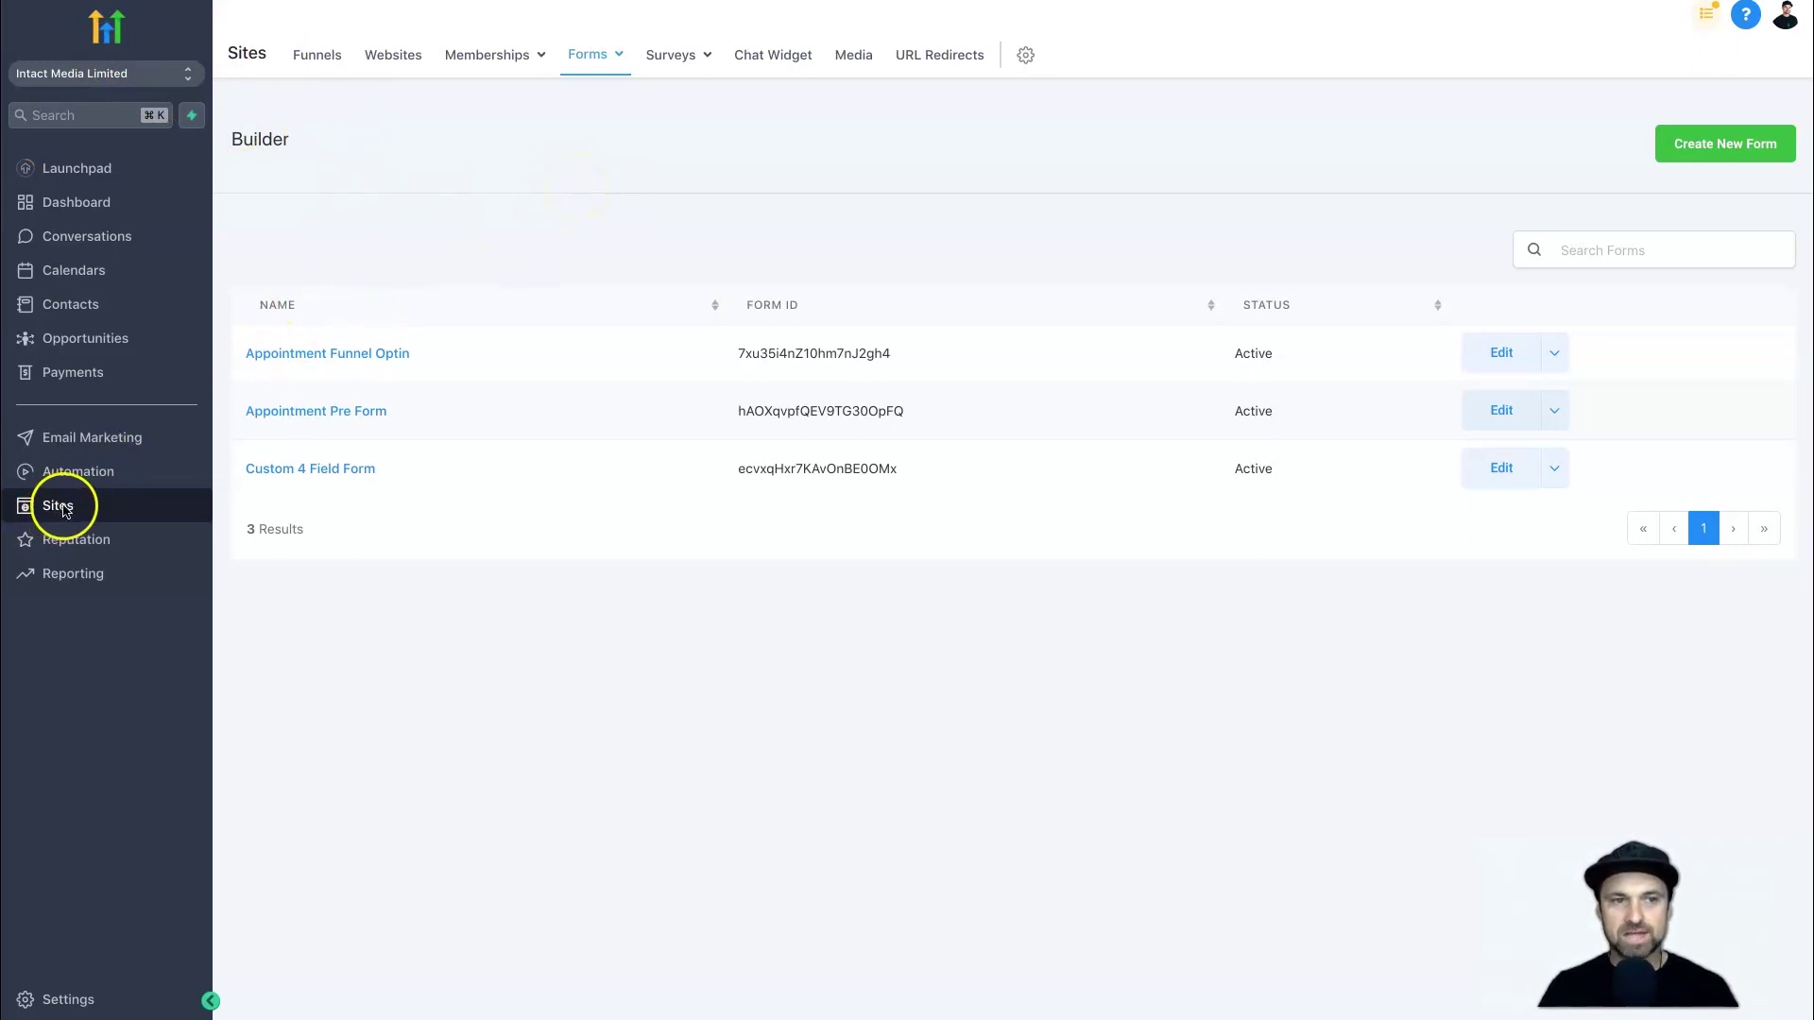
# - Open the form builder under Sites and create a new blank form
pyautogui.moveTo(596, 55)
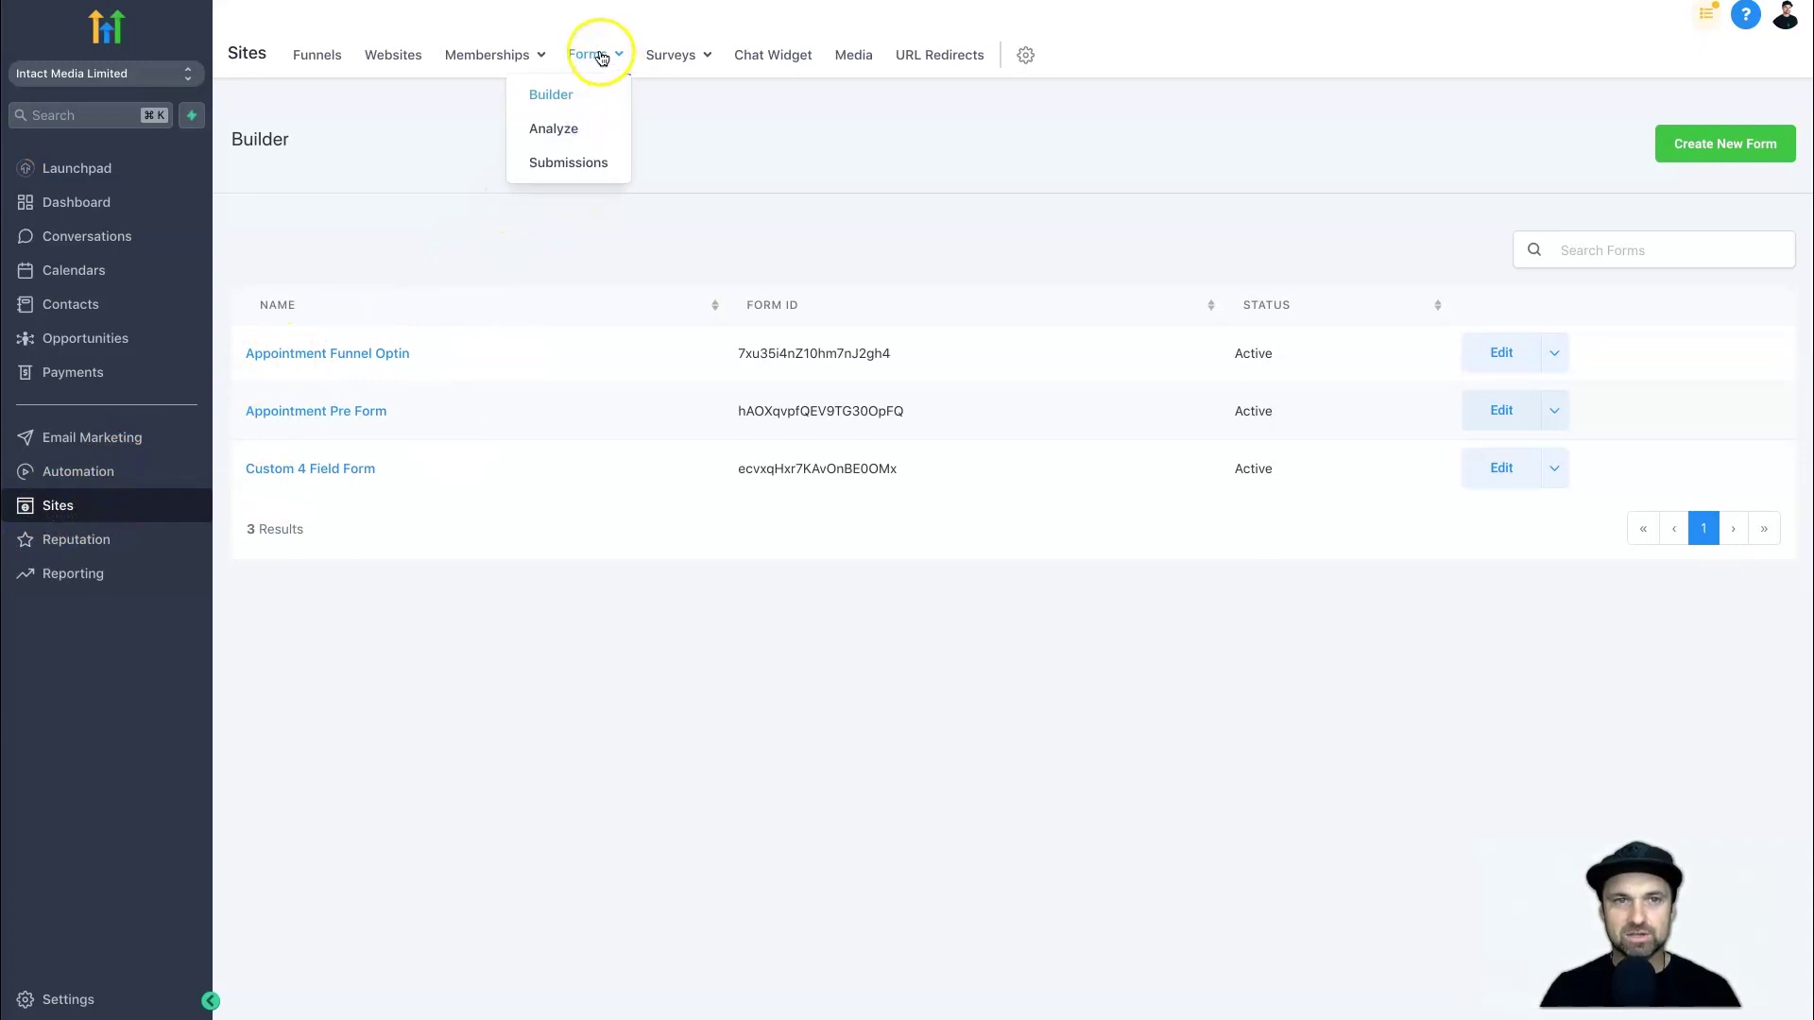
pyautogui.click(555, 99)
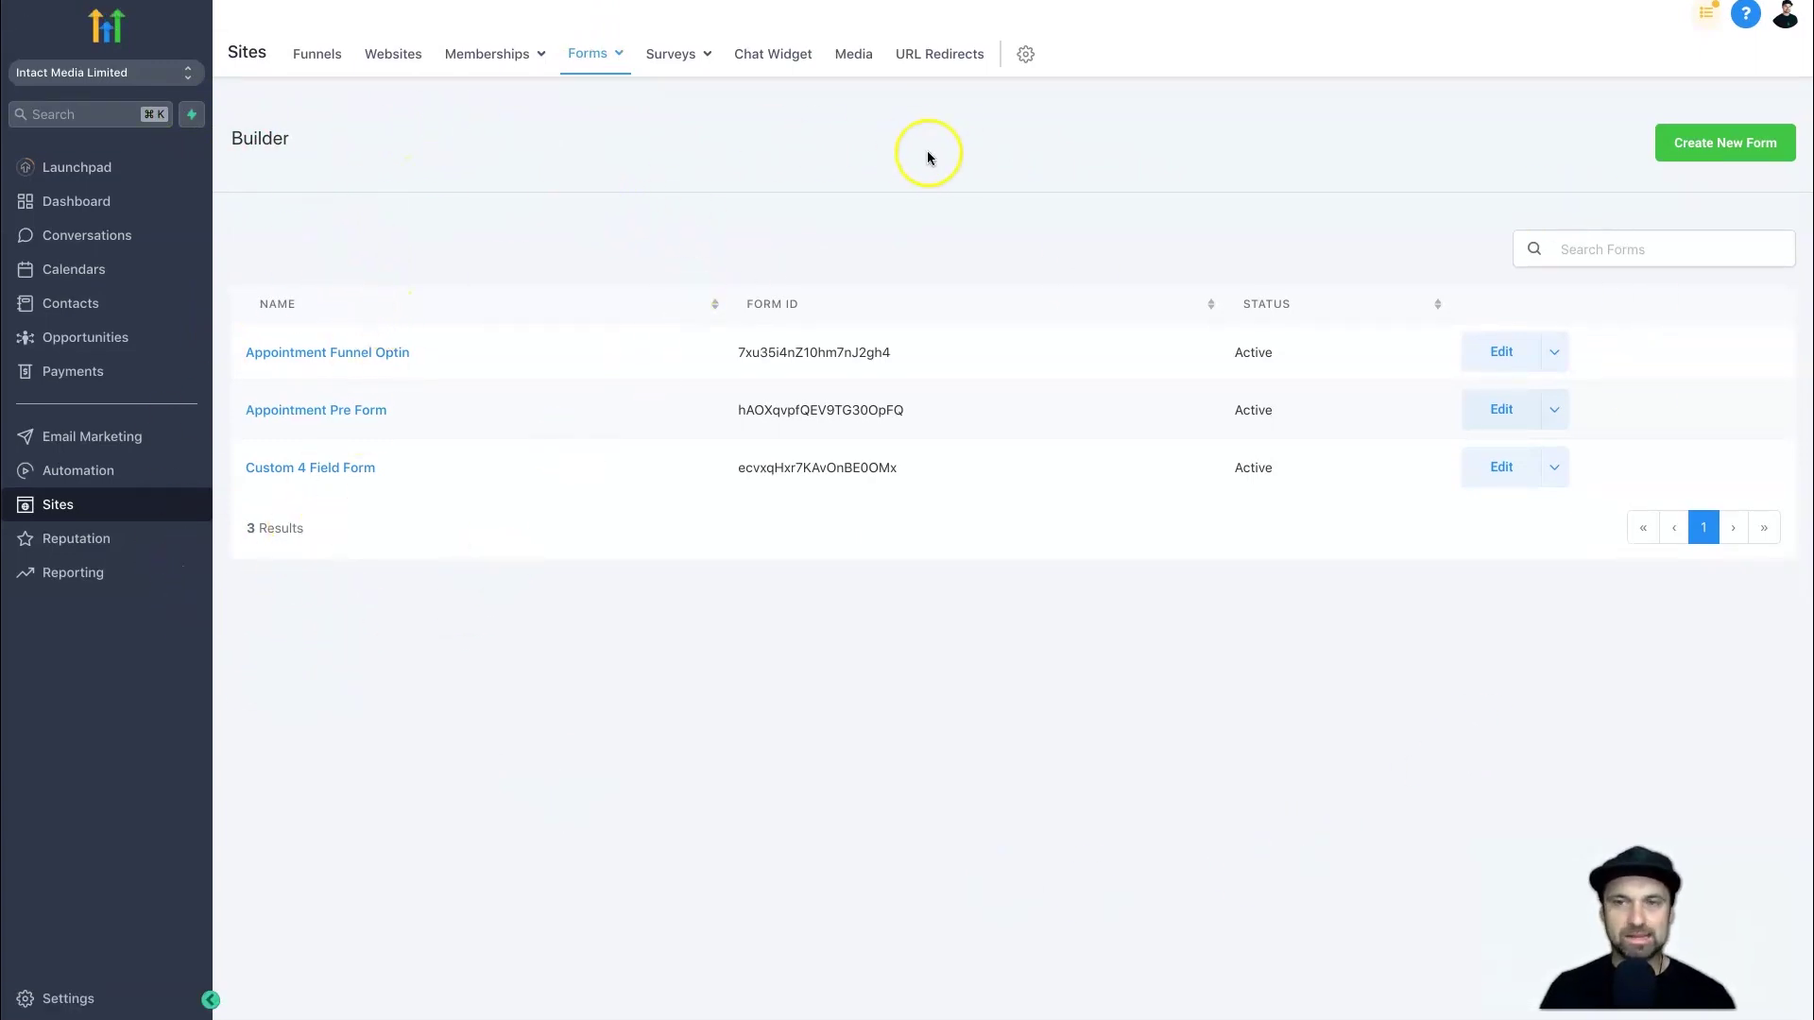
pyautogui.click(1716, 138)
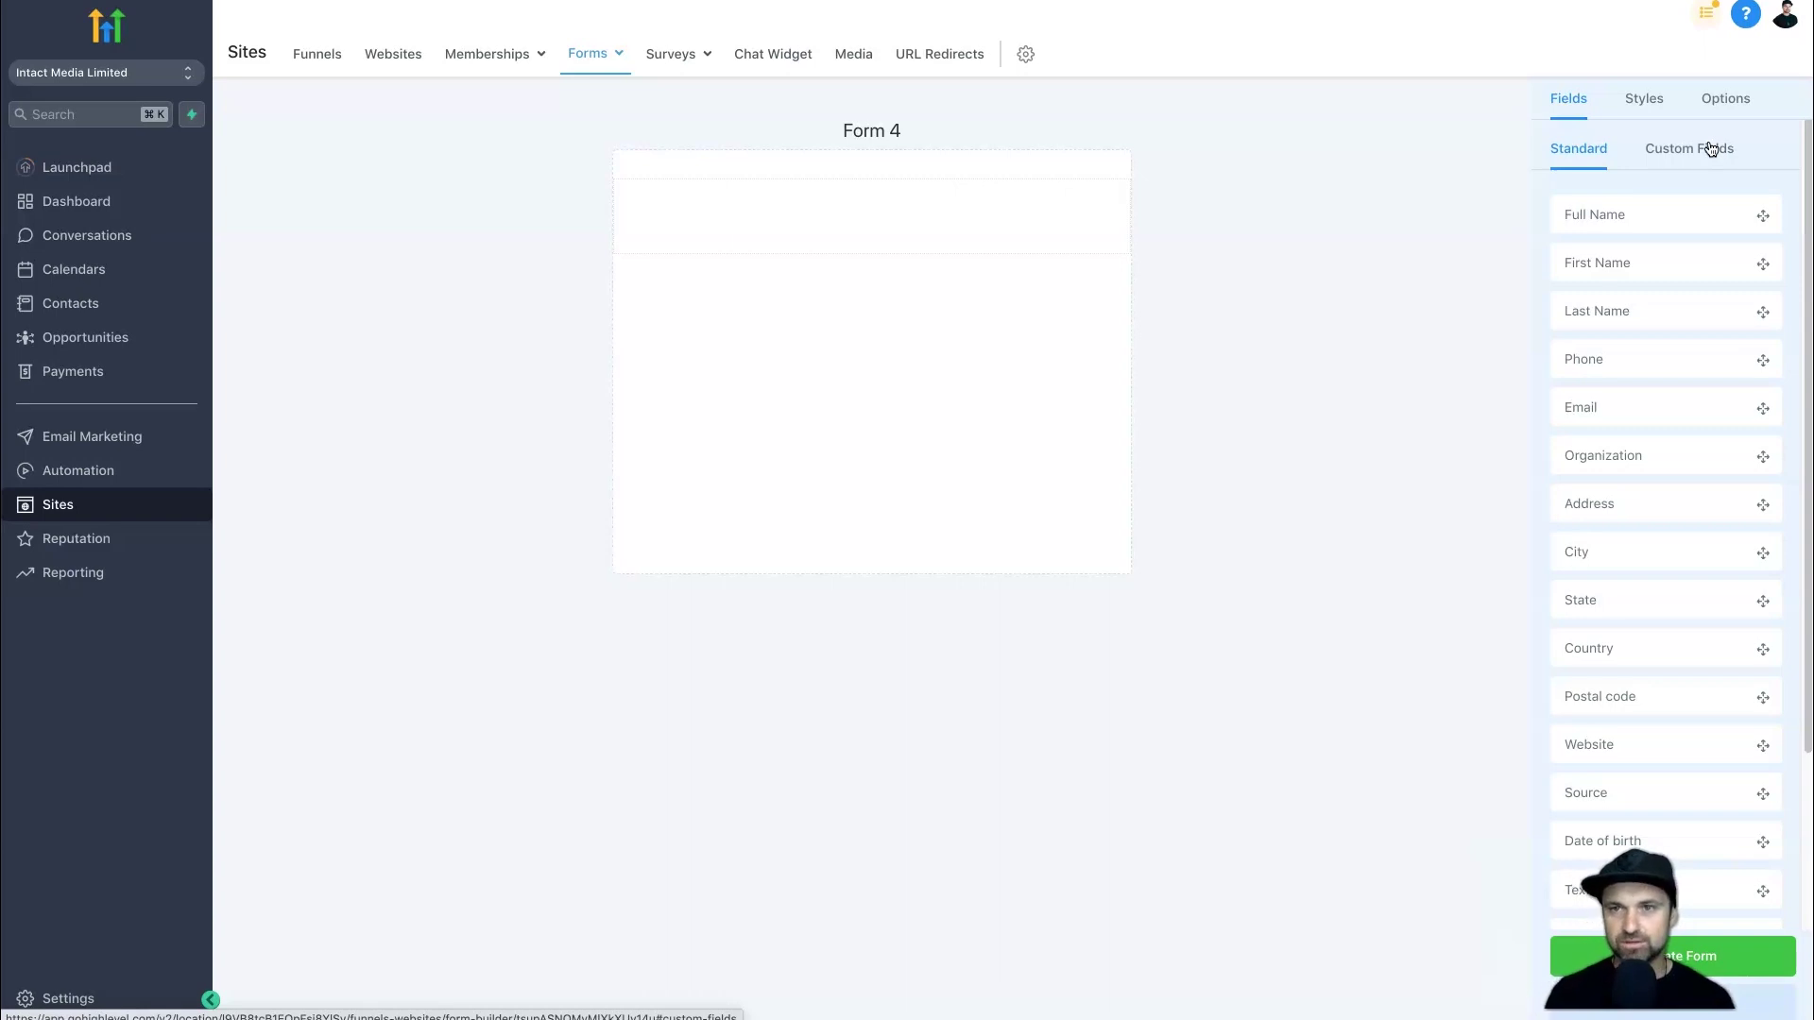
# - Rename the new form as "Website Contact Form" in its options
pyautogui.click(1728, 100)
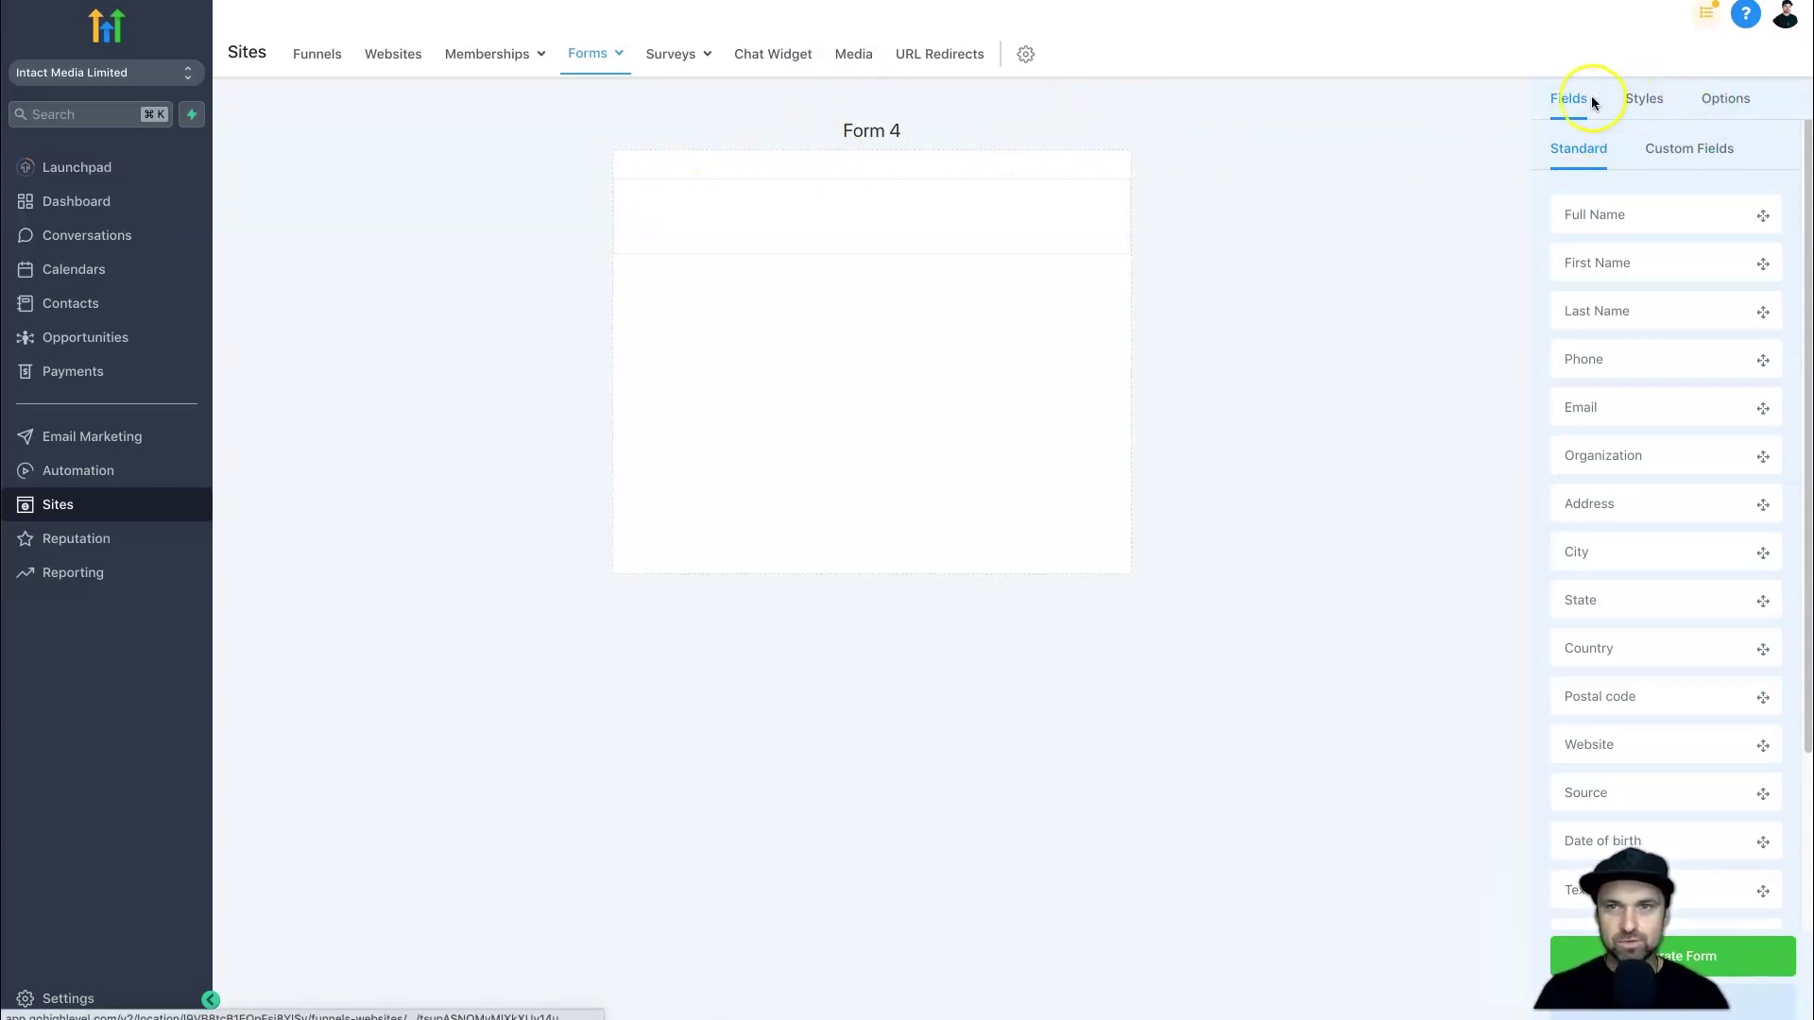
pyautogui.click(1735, 102)
pyautogui.click(1628, 201)
pyautogui.tripleClick(1632, 201)
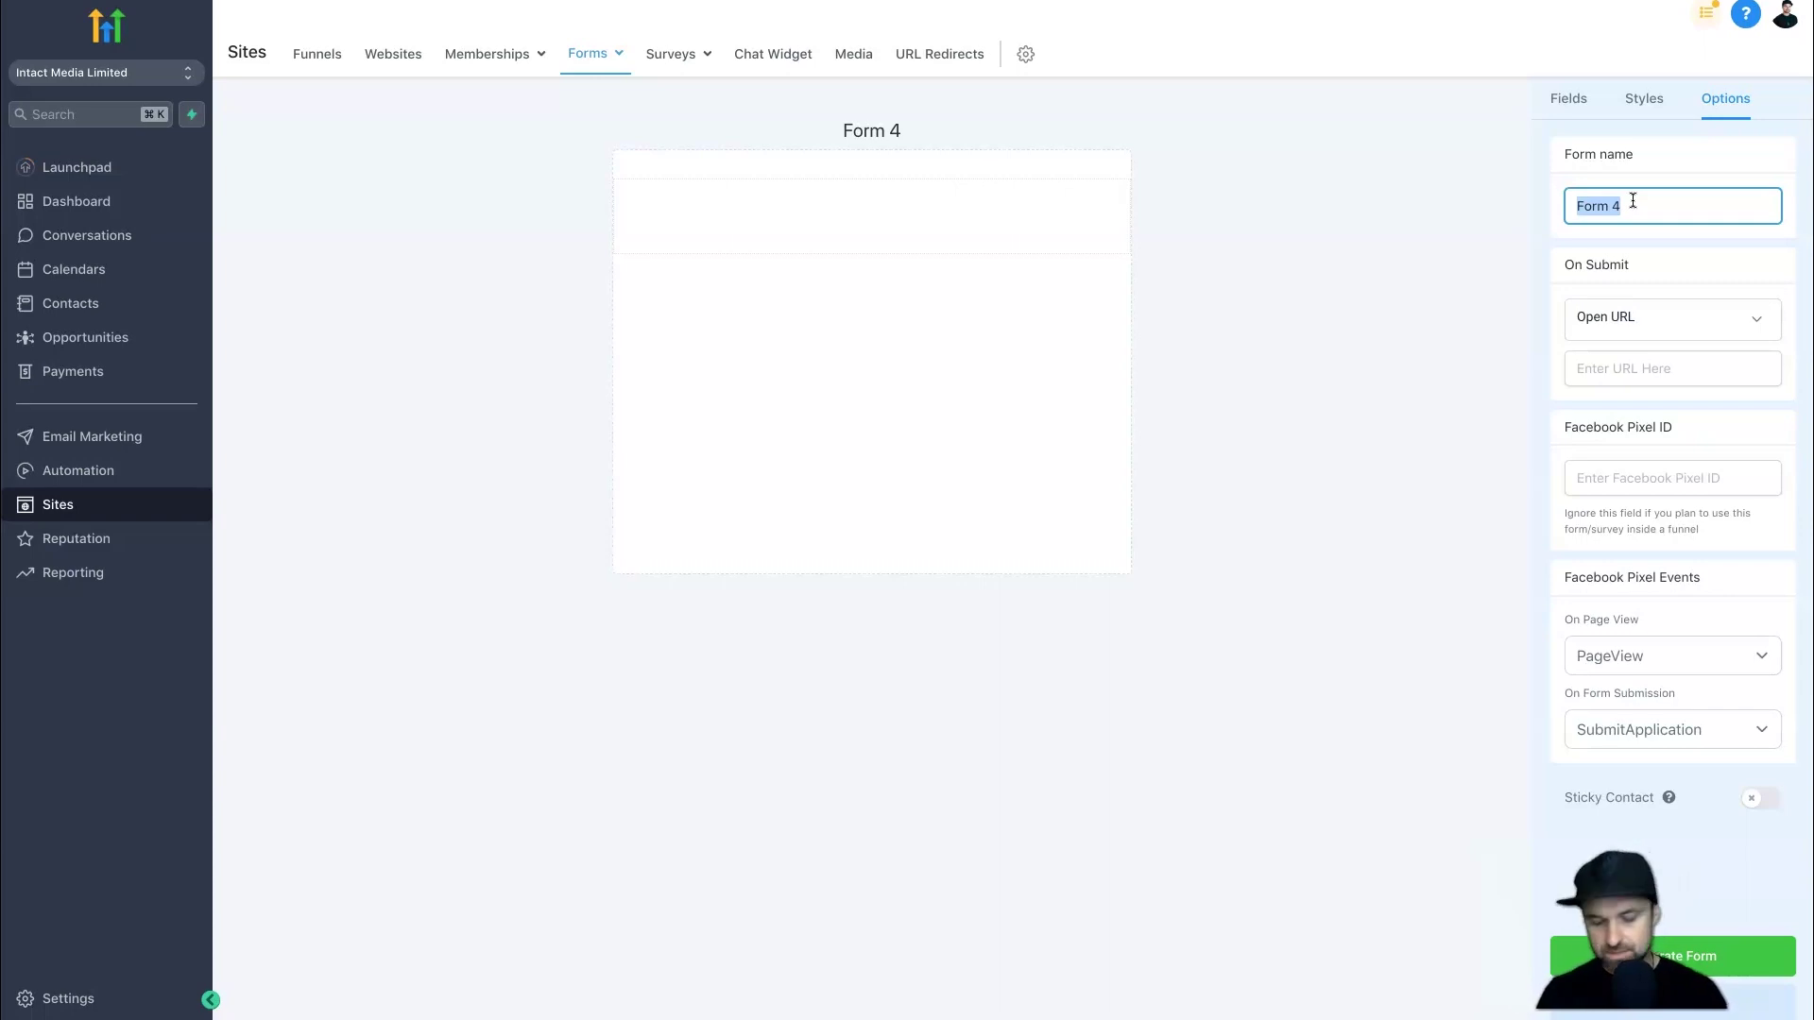
pyautogui.write('Website Contact Form')
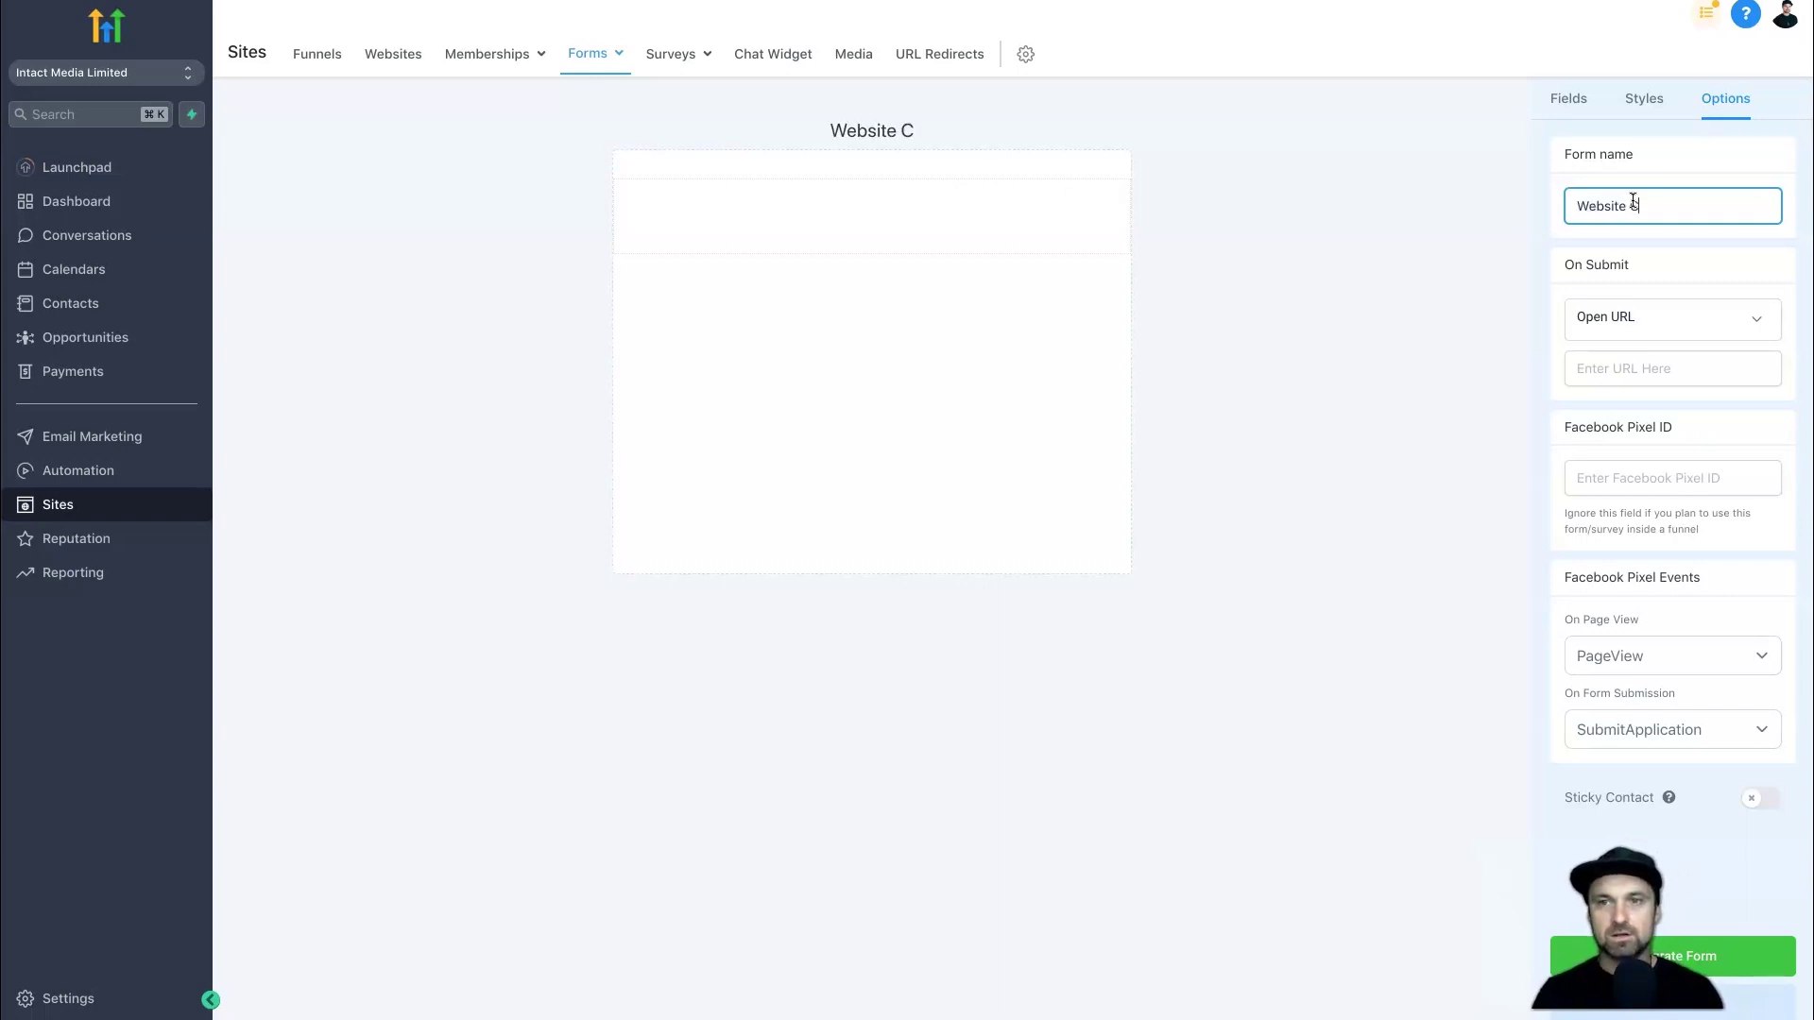
pyautogui.click(1606, 205)
pyautogui.click(1210, 253)
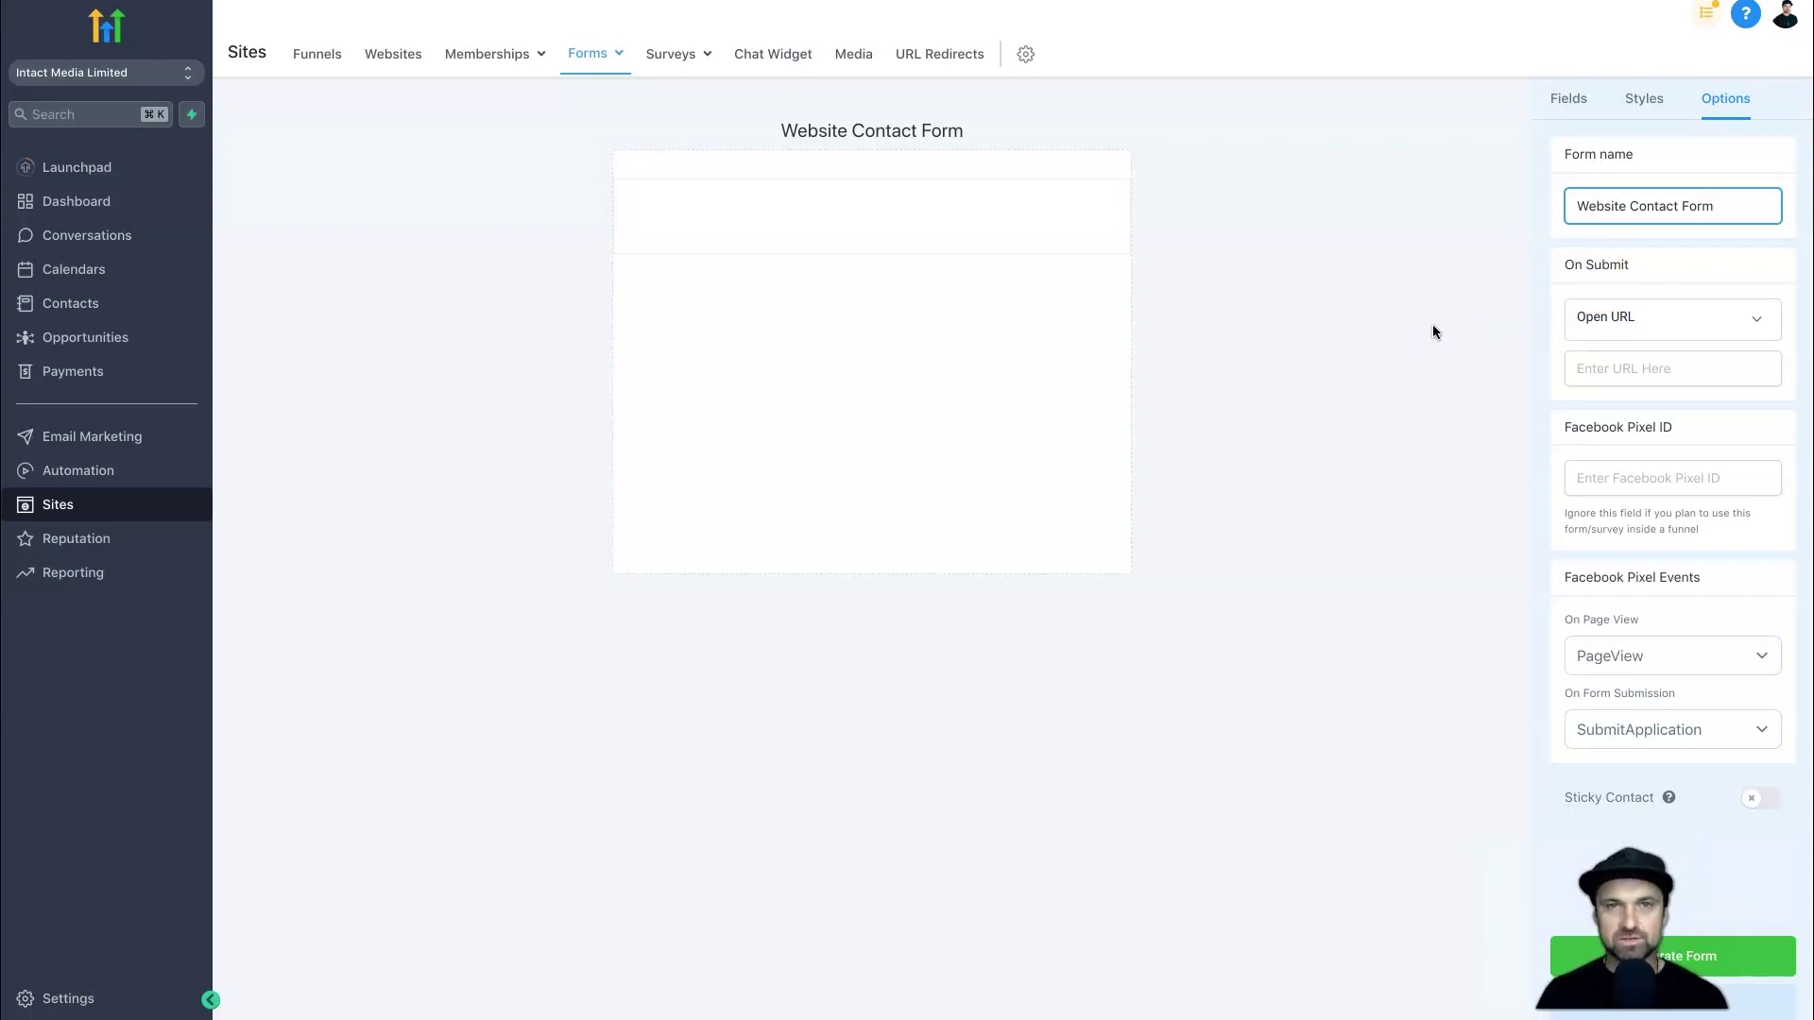
# - Set the on-submit action to Message with the text "Thank you, we have received your message. Someone from our team will be in contact with you shortly."
pyautogui.click(1637, 318)
pyautogui.click(1608, 363)
pyautogui.click(1633, 315)
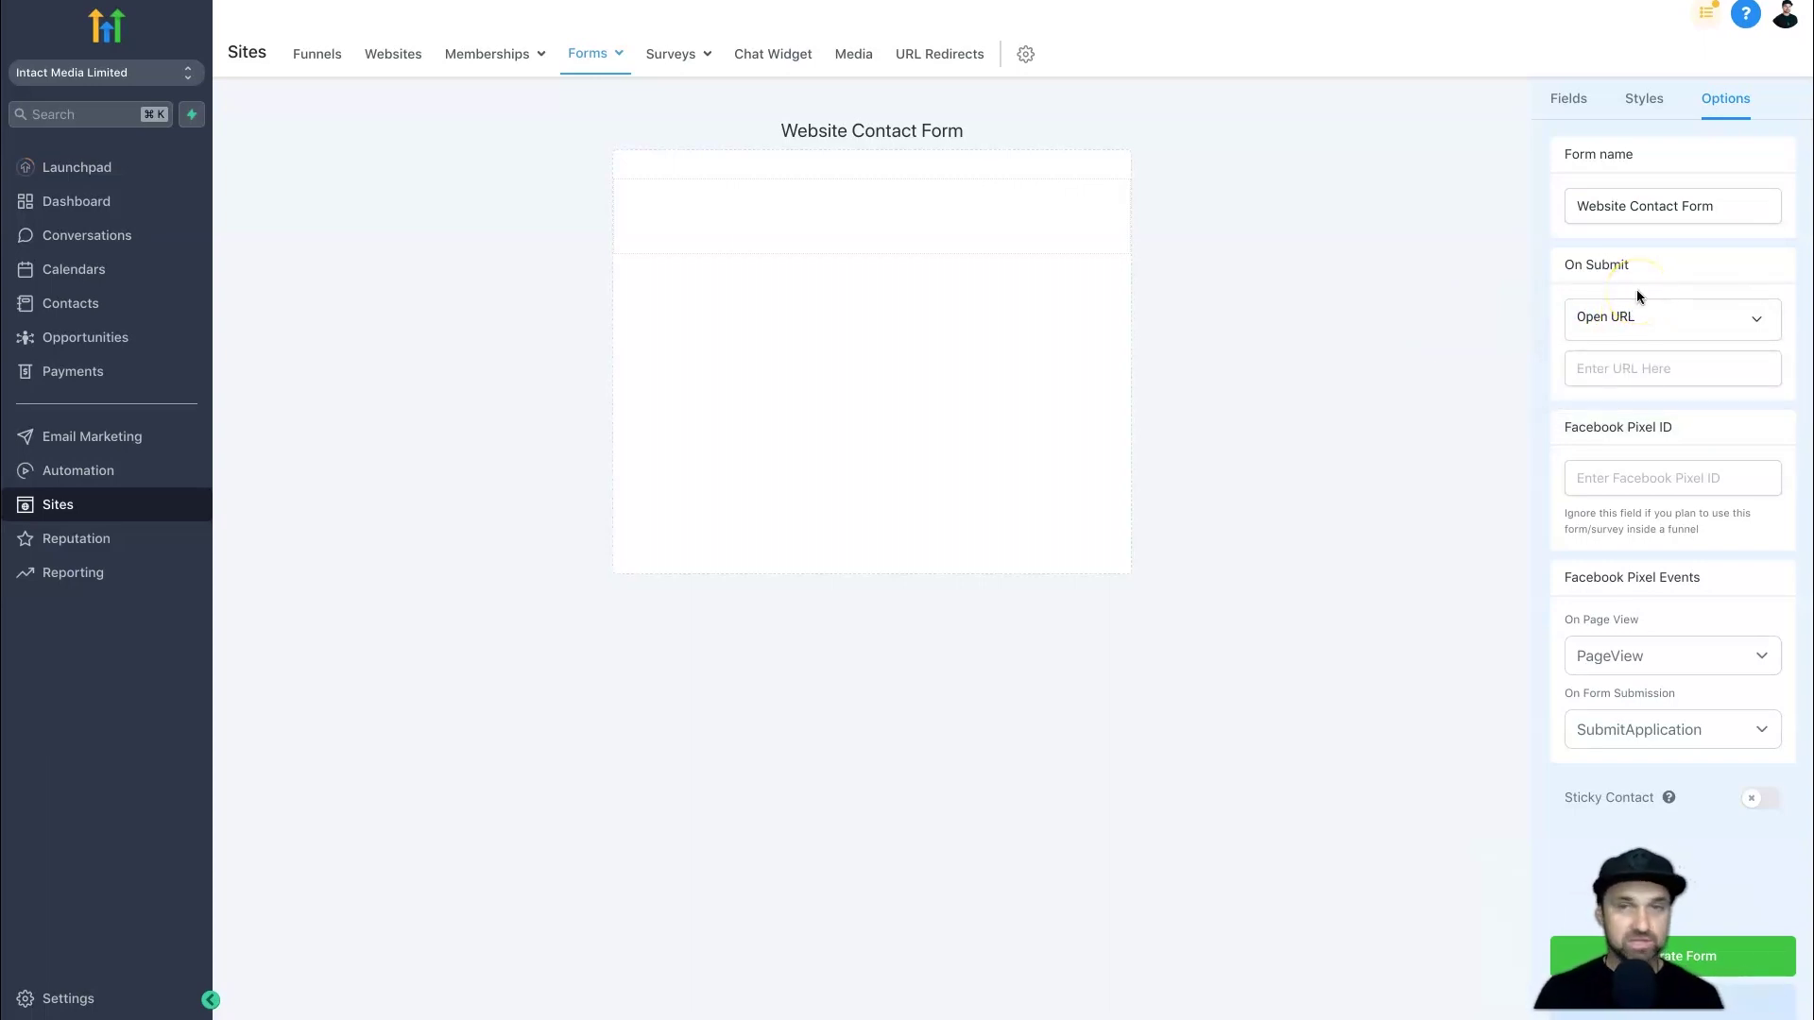
pyautogui.click(1611, 316)
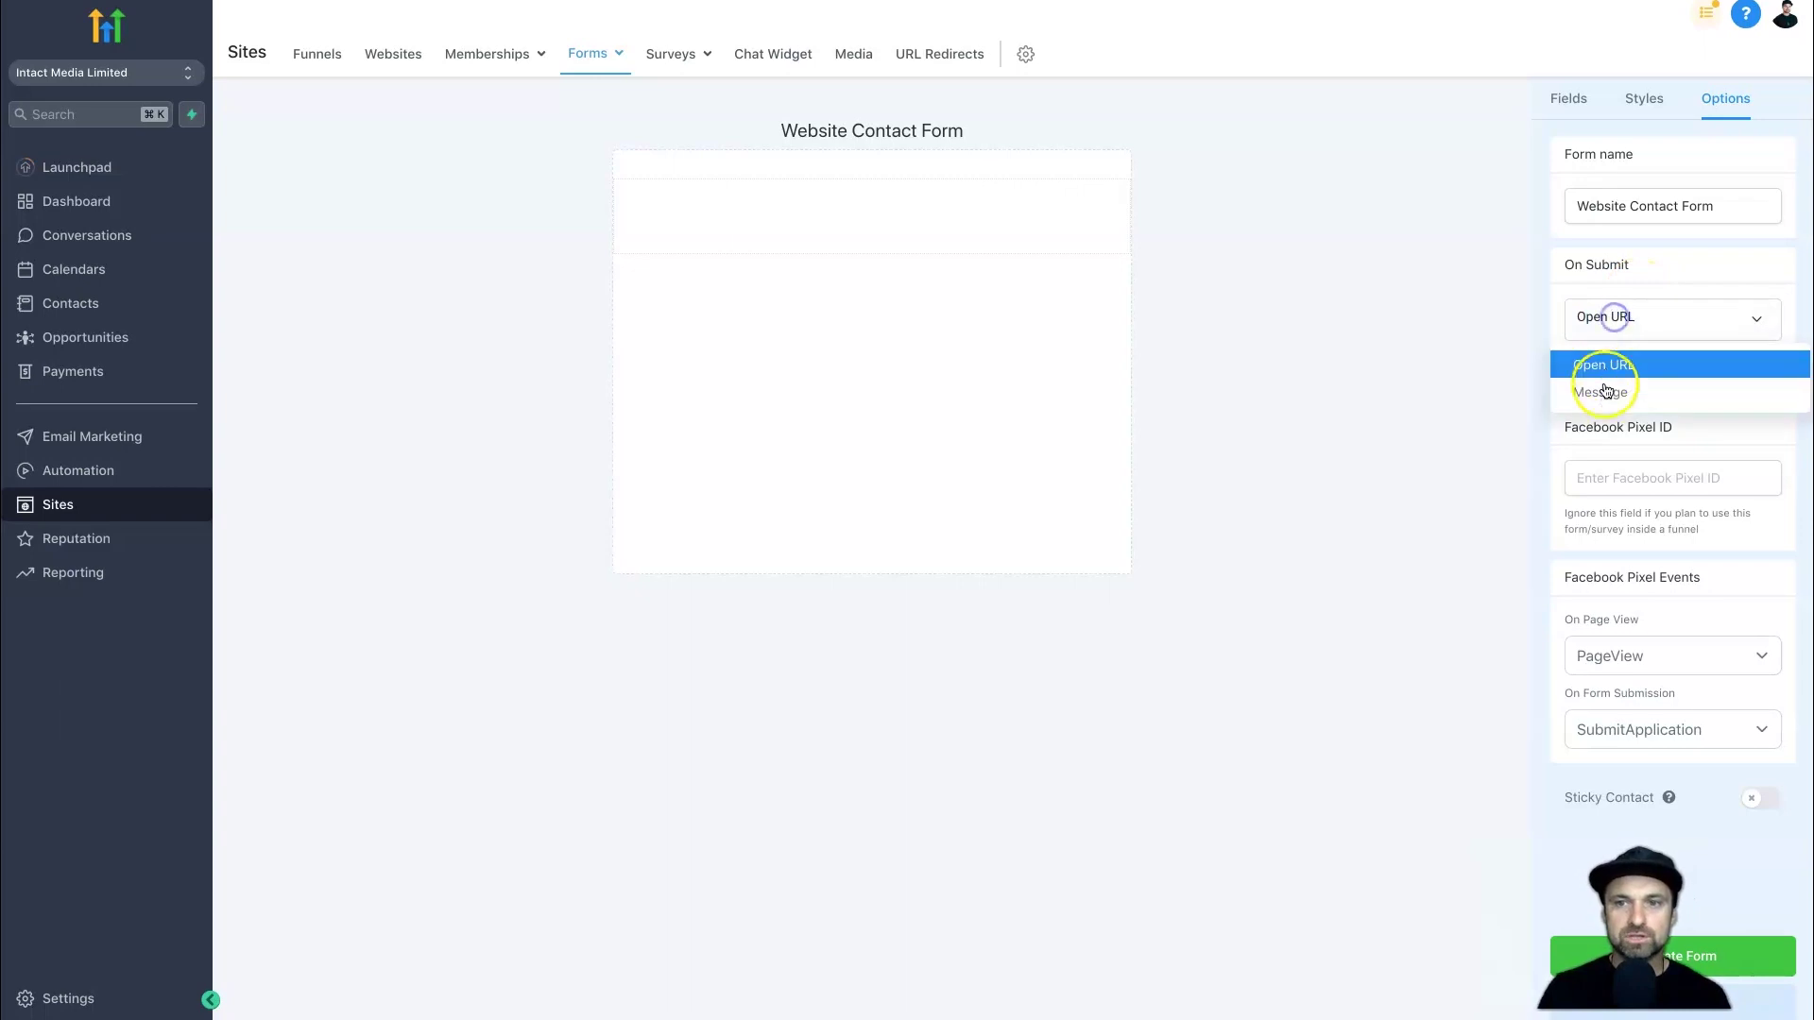
pyautogui.click(1604, 392)
pyautogui.click(1630, 371)
pyautogui.write('Thank you, we have')
pyautogui.write(' received your messa')
pyautogui.write('ge. SO')
pyautogui.write('meone from our te')
pyautogui.write('am will be in contact with')
pyautogui.write(' you short')
pyautogui.write('ly.')
pyautogui.click(1597, 479)
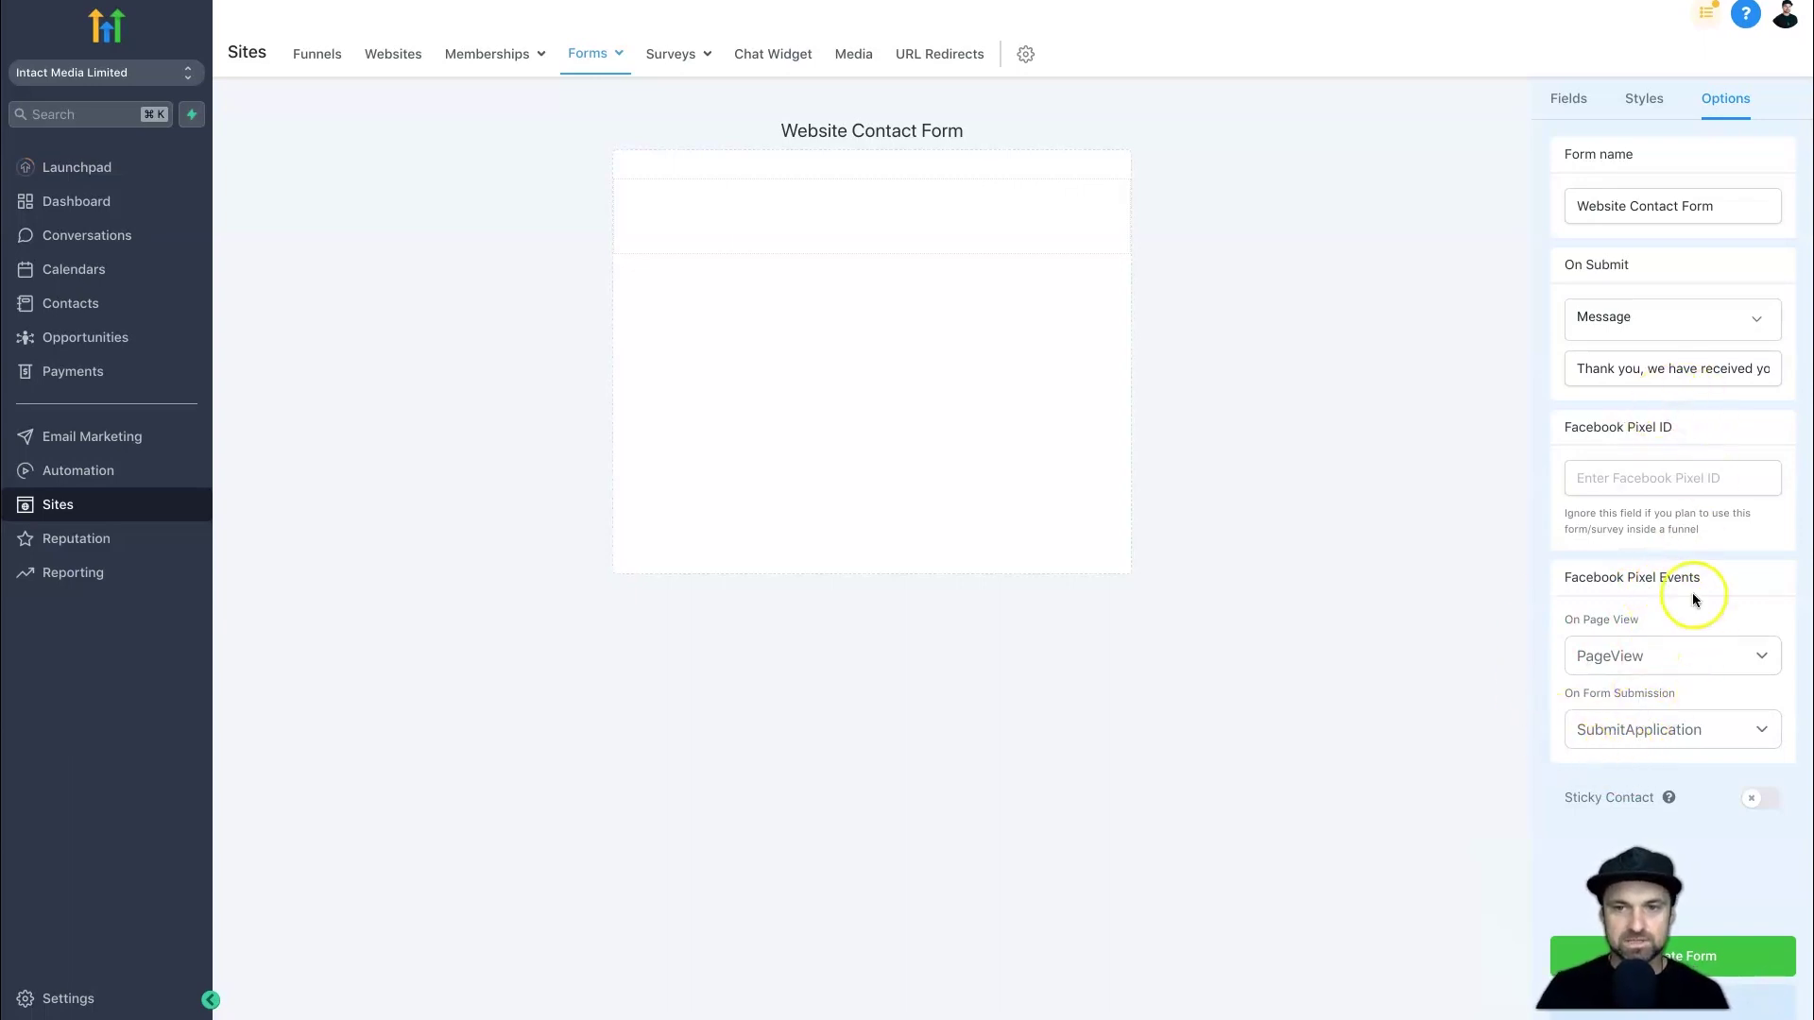
# - Add the standard fields Full Name, Email, Organization and Website to the form, in that order
pyautogui.click(1554, 104)
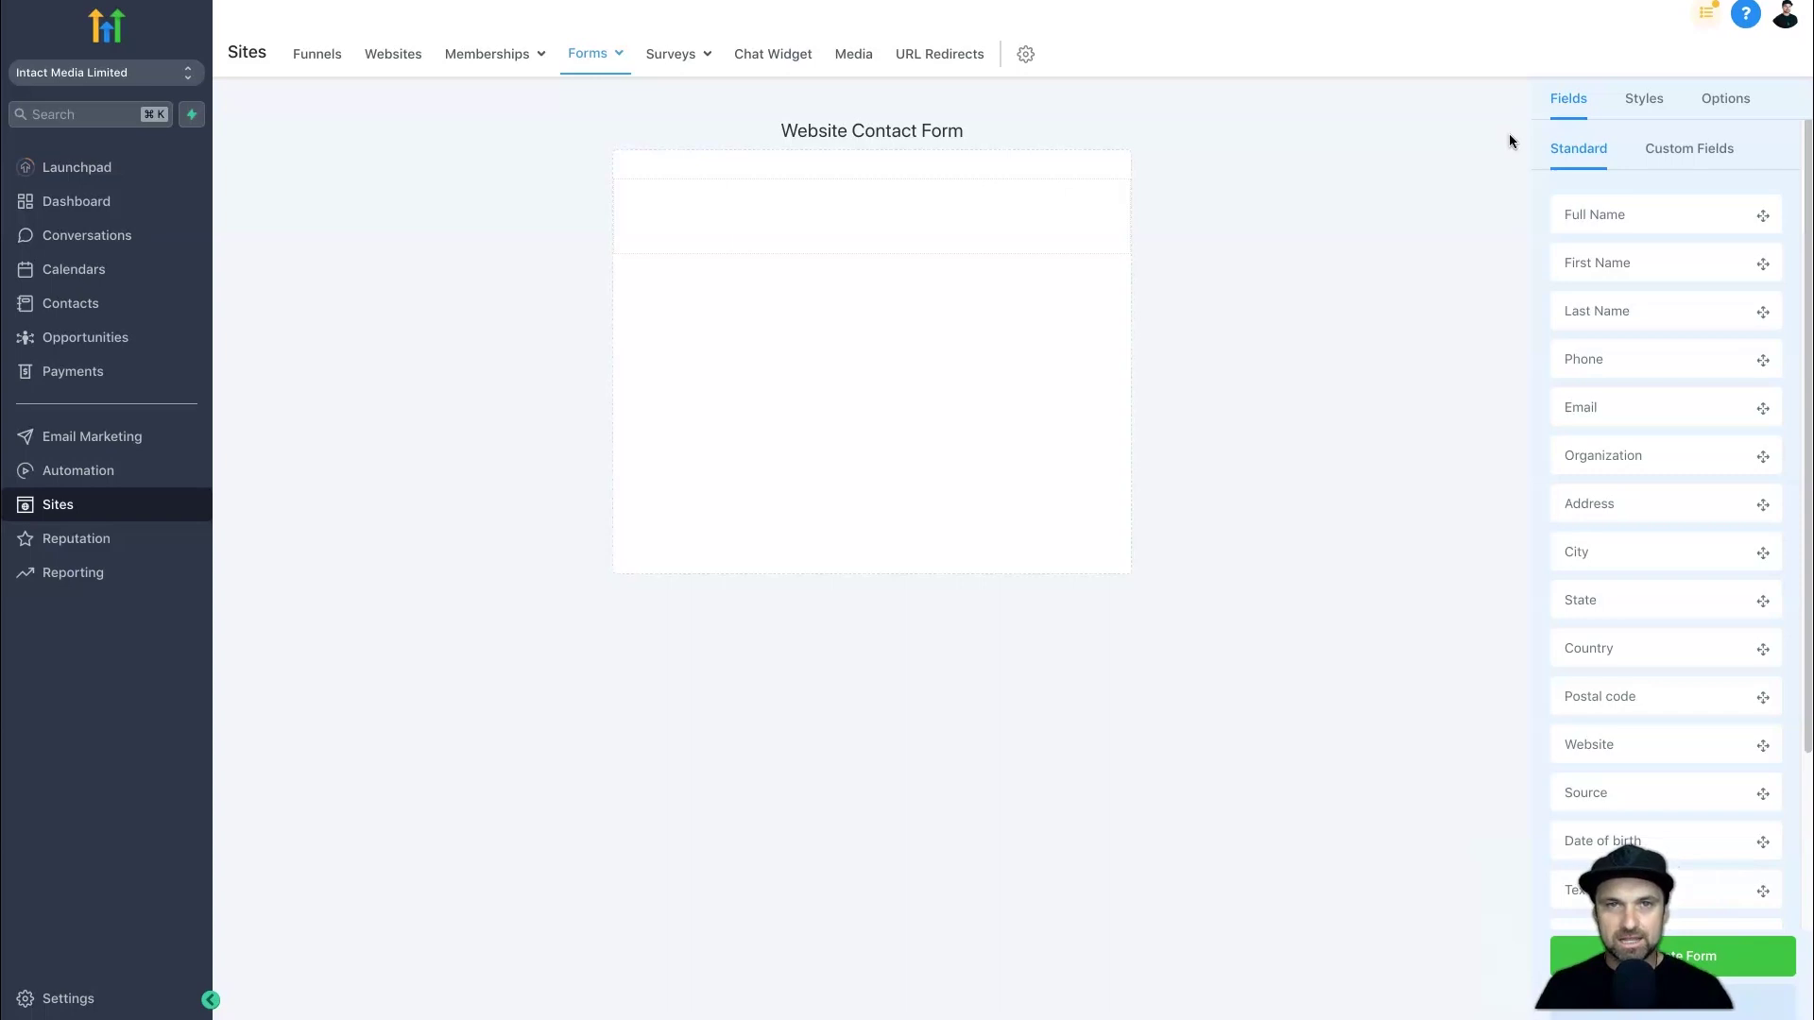
pyautogui.moveTo(1586, 198); pyautogui.dragTo(1742, 204)
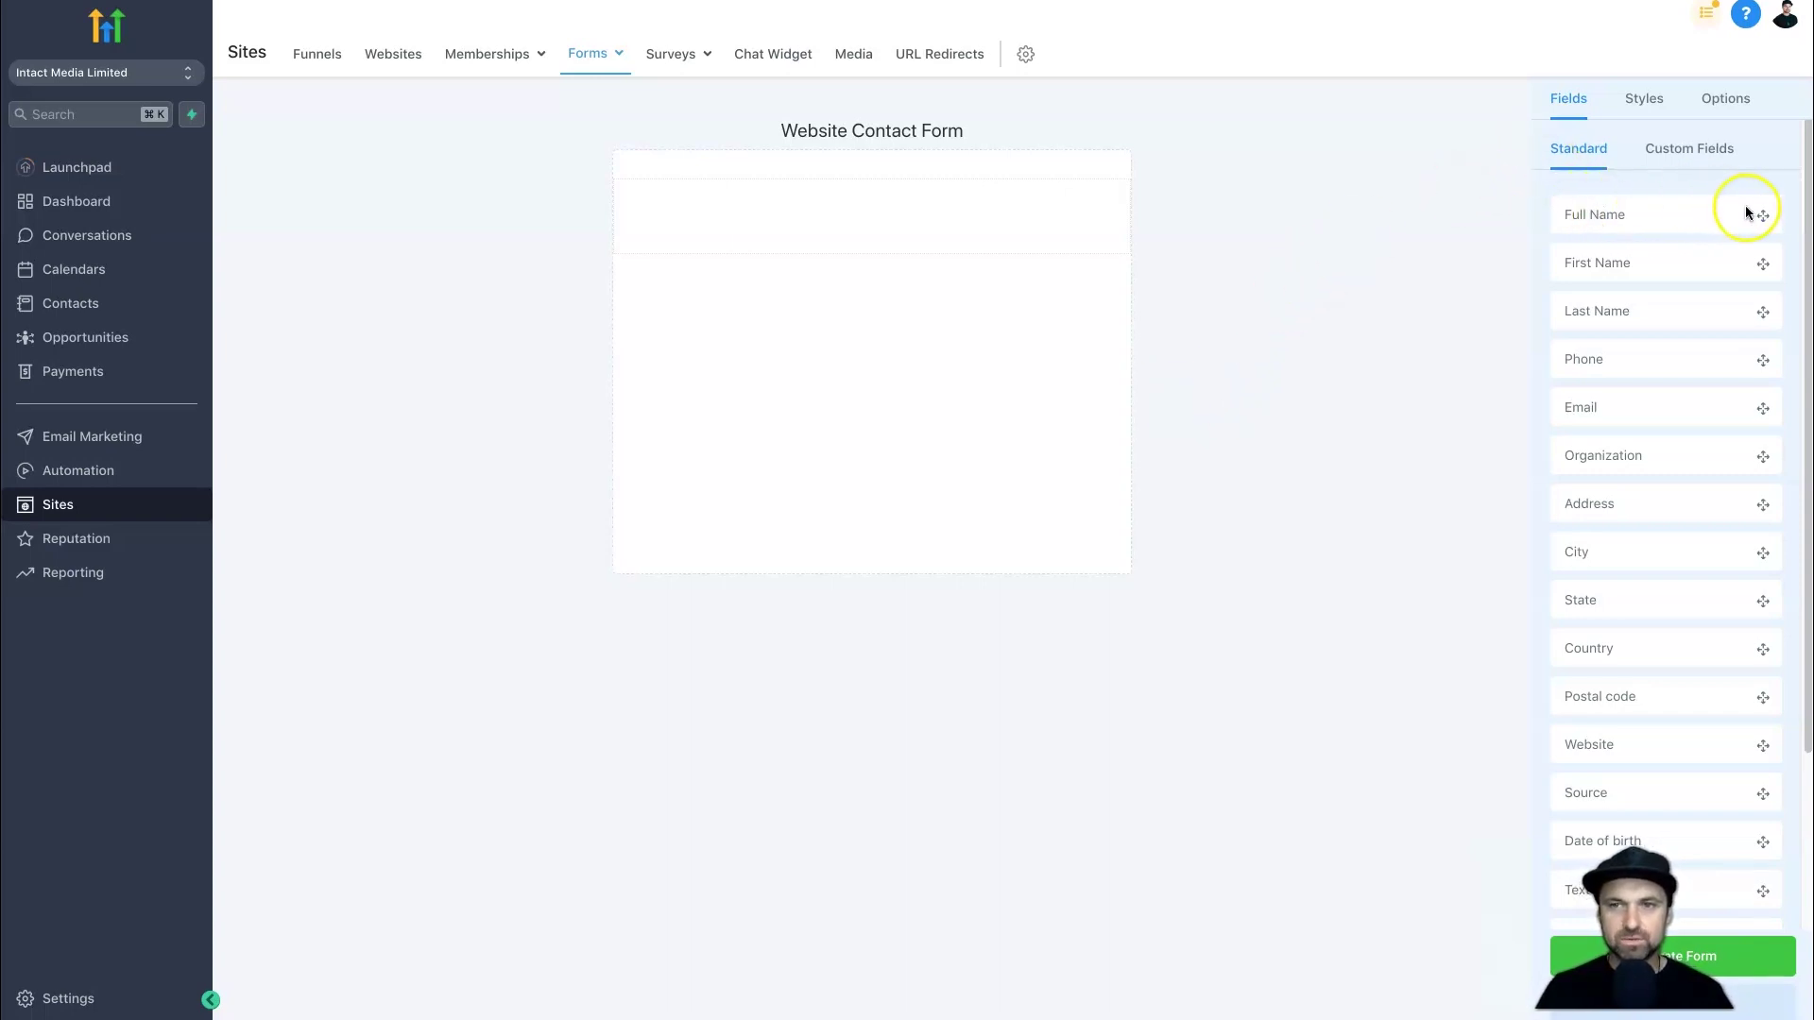
pyautogui.moveTo(1762, 213); pyautogui.dragTo(933, 211)
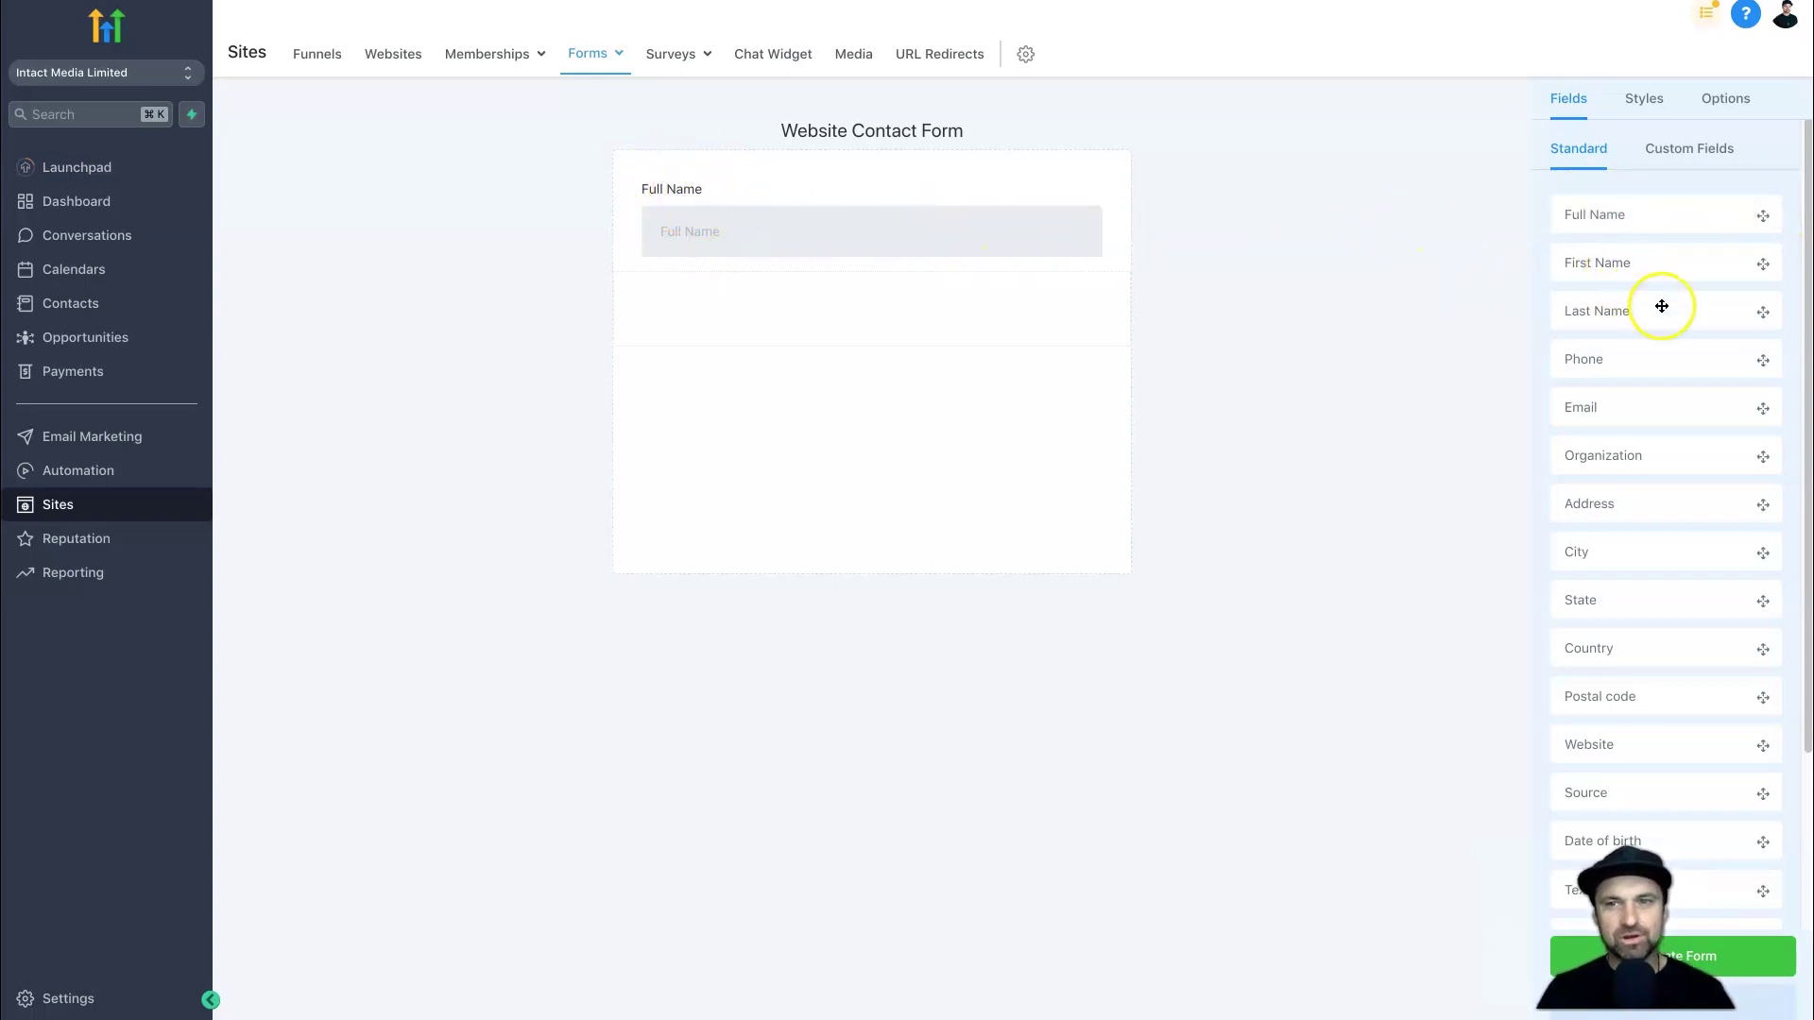
pyautogui.moveTo(1762, 407); pyautogui.dragTo(1030, 286)
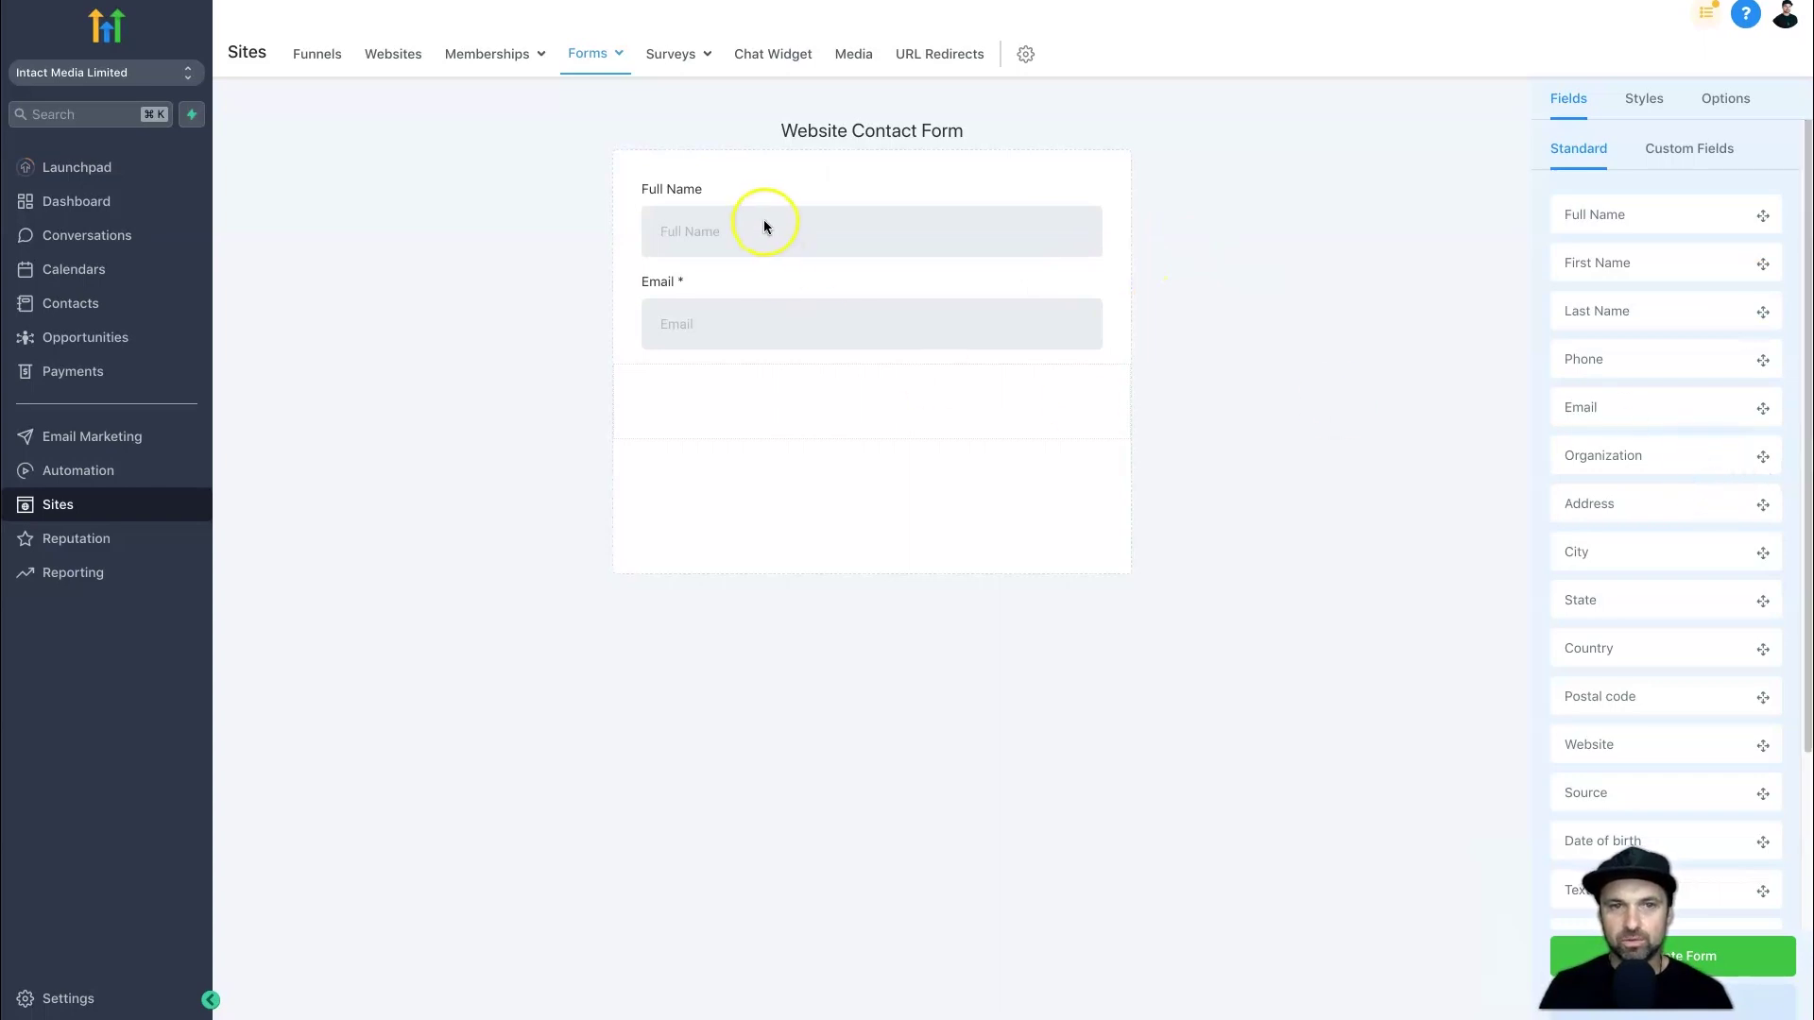
pyautogui.moveTo(1755, 452); pyautogui.dragTo(955, 374)
pyautogui.scroll(-2, 1652, 583)
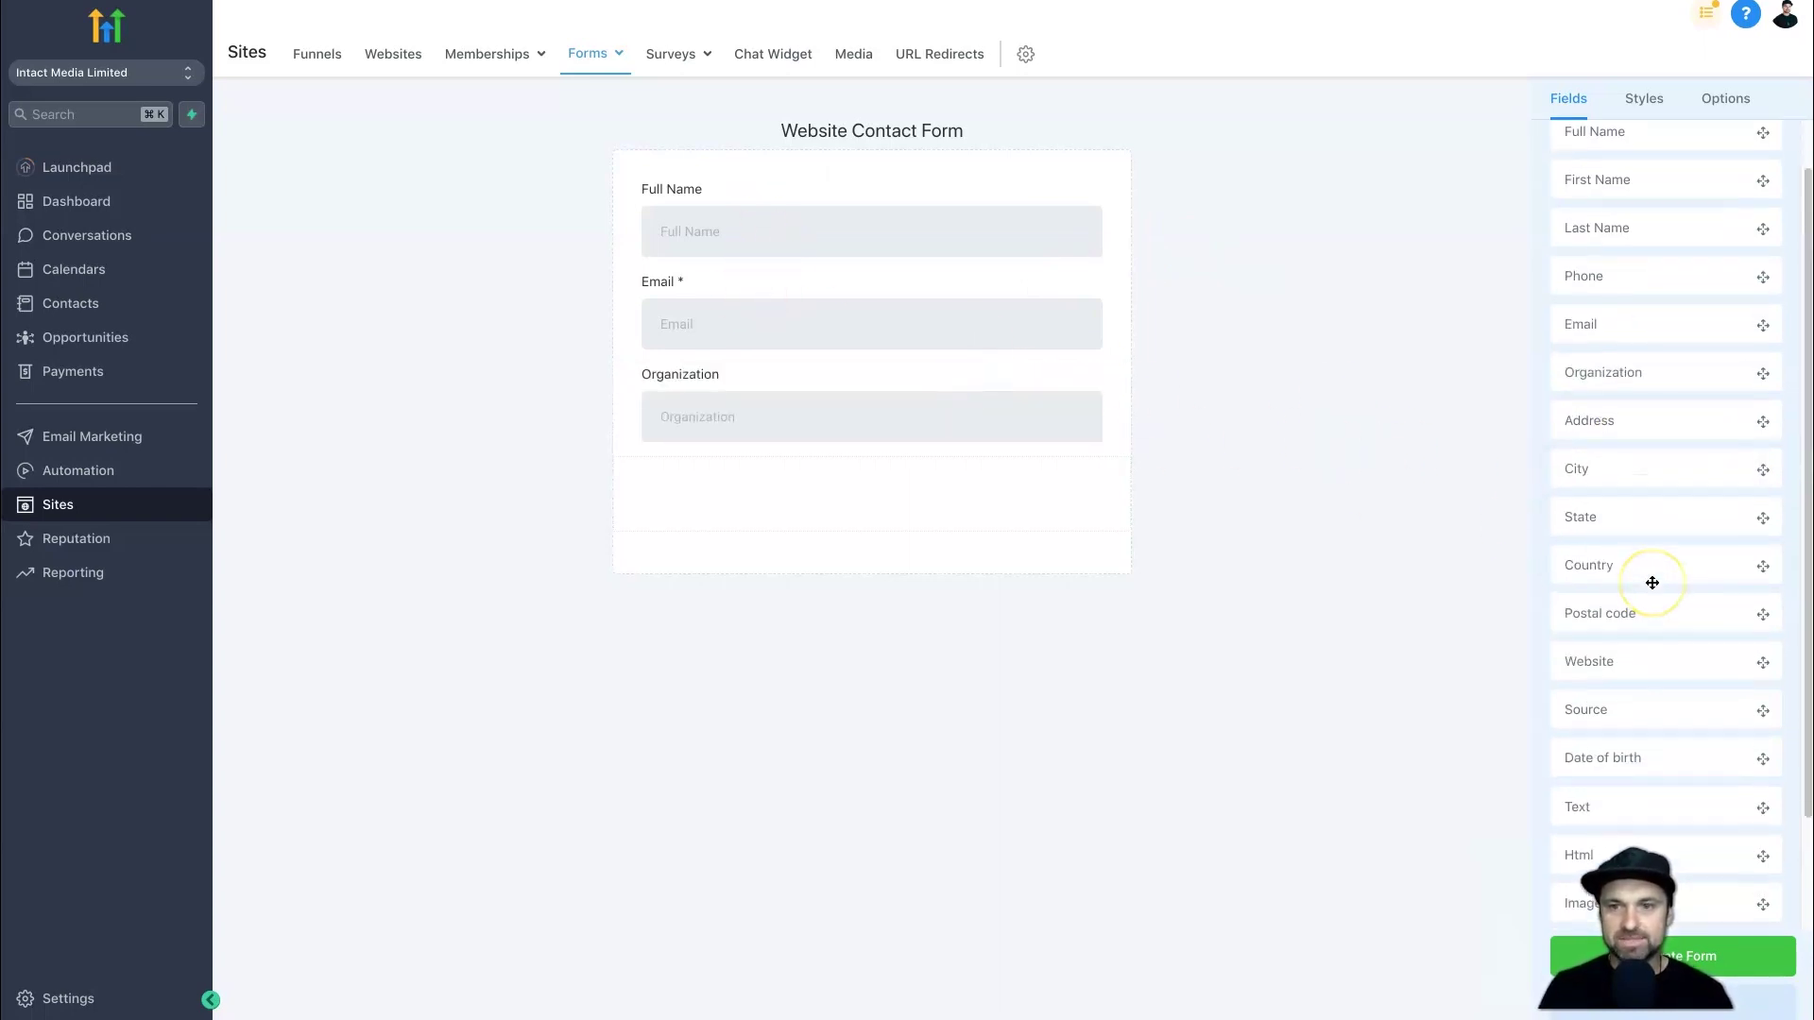
pyautogui.moveTo(1753, 636); pyautogui.dragTo(945, 470)
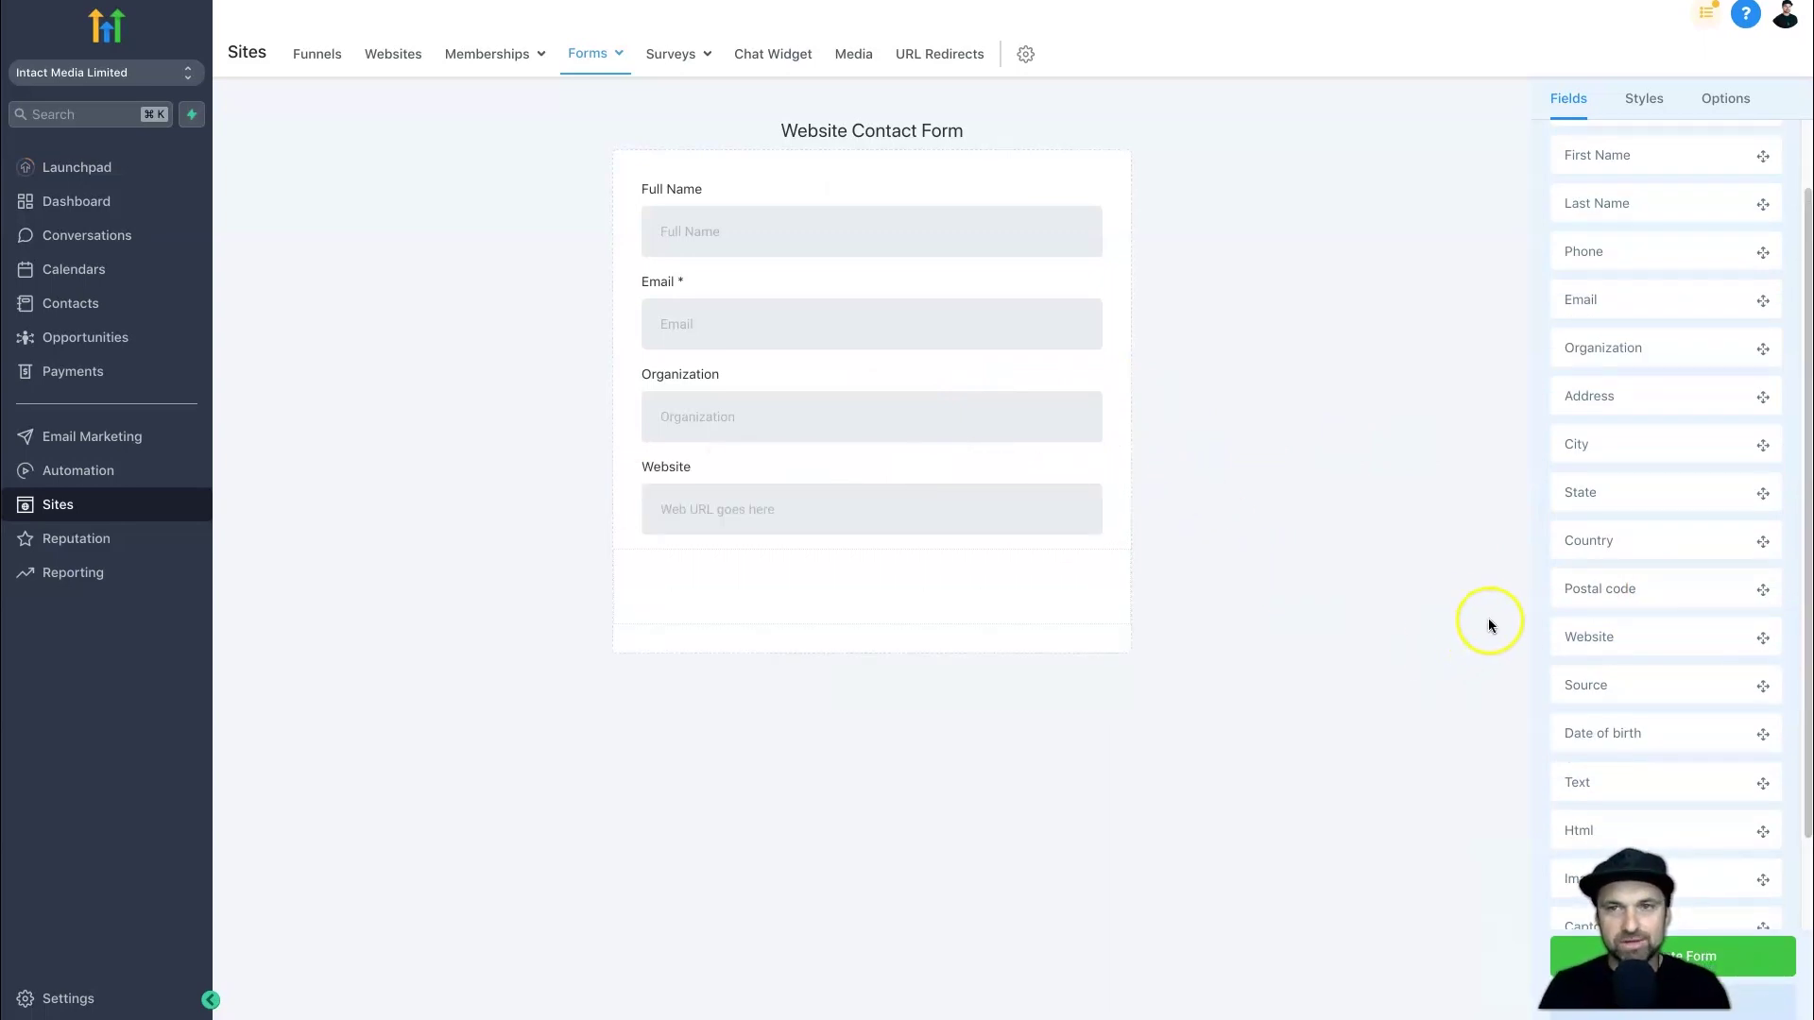
# - Look through the form's standard fields and custom fields for one that can hold a visitor's message
pyautogui.scroll(-1, 1585, 591)
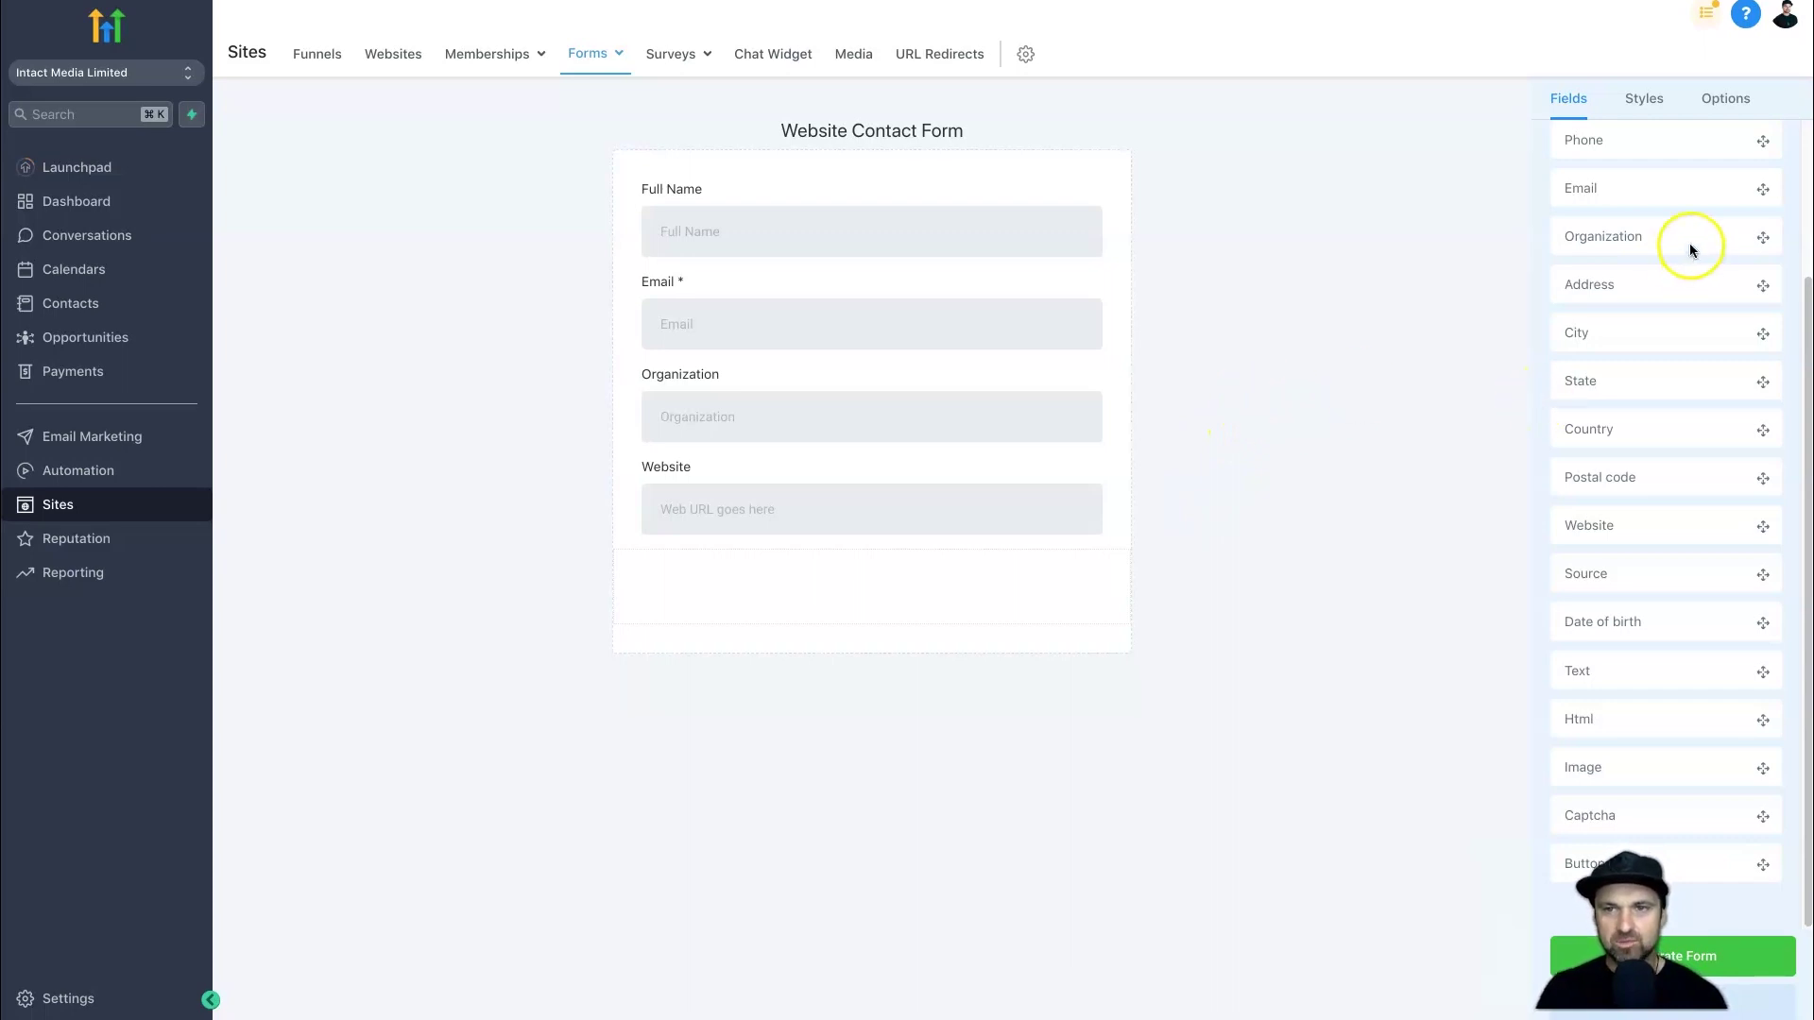
pyautogui.scroll(3, 1692, 249)
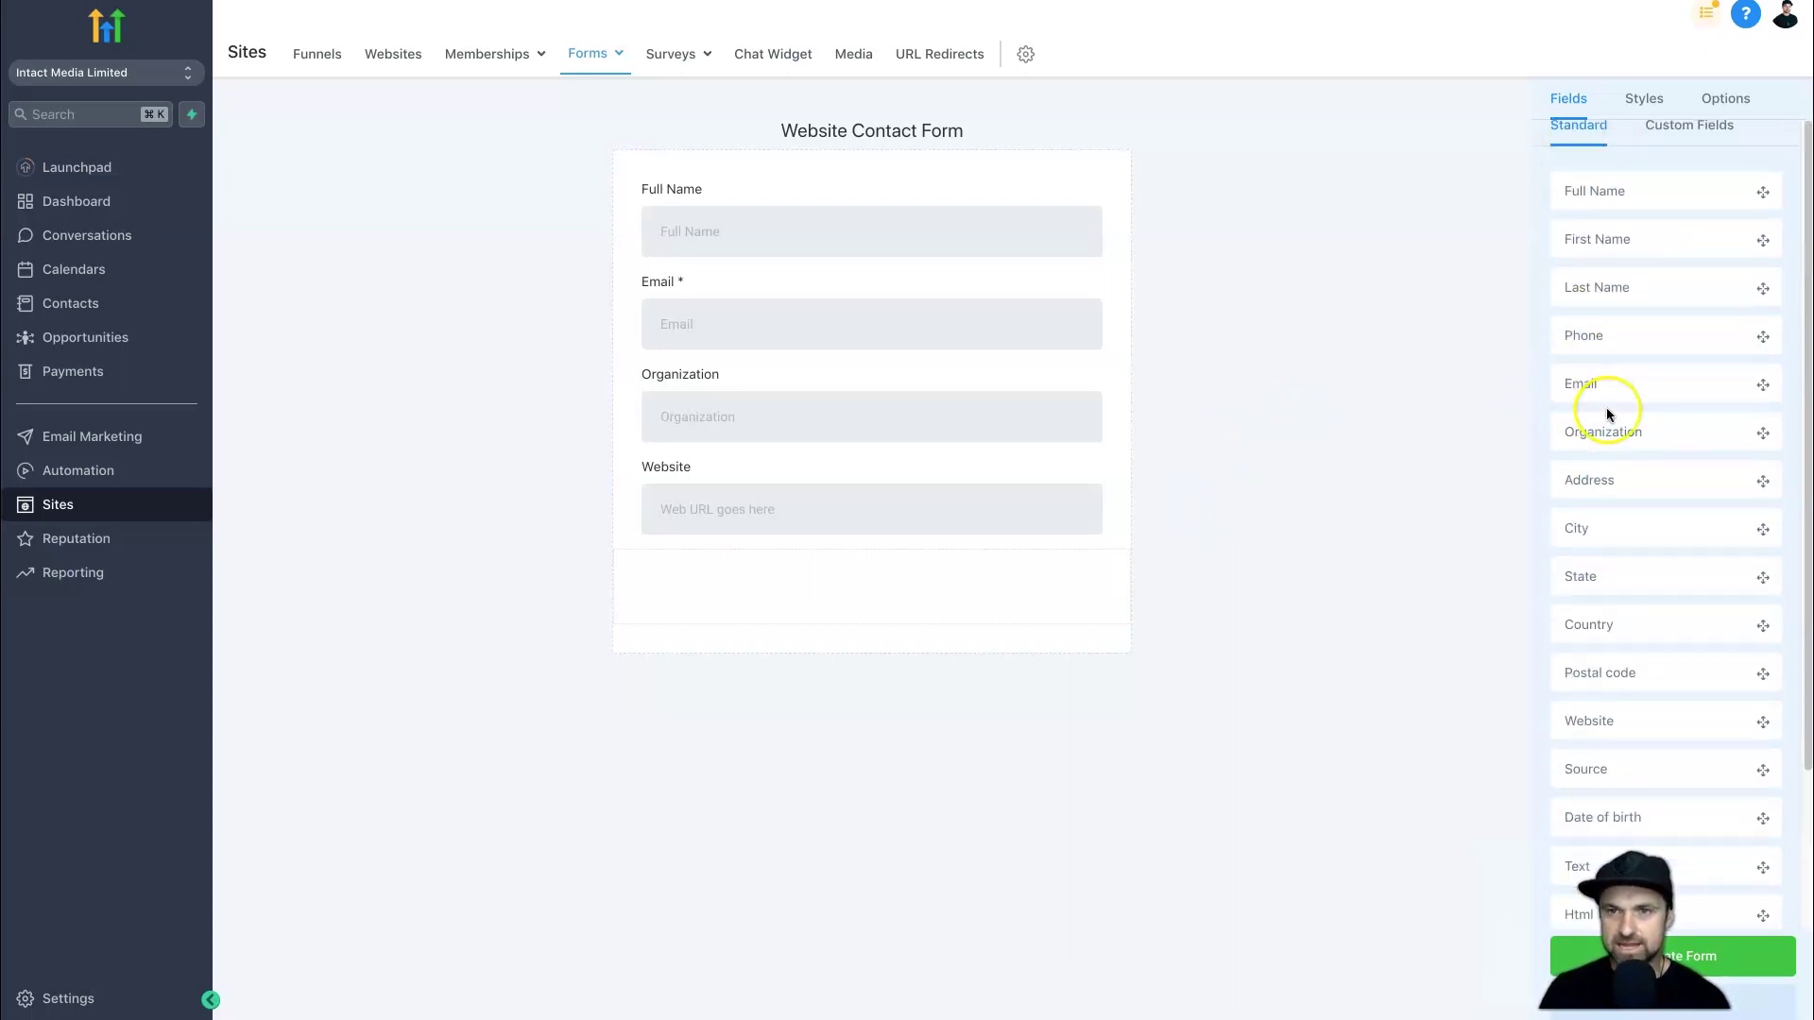
pyautogui.scroll(-3, 1606, 406)
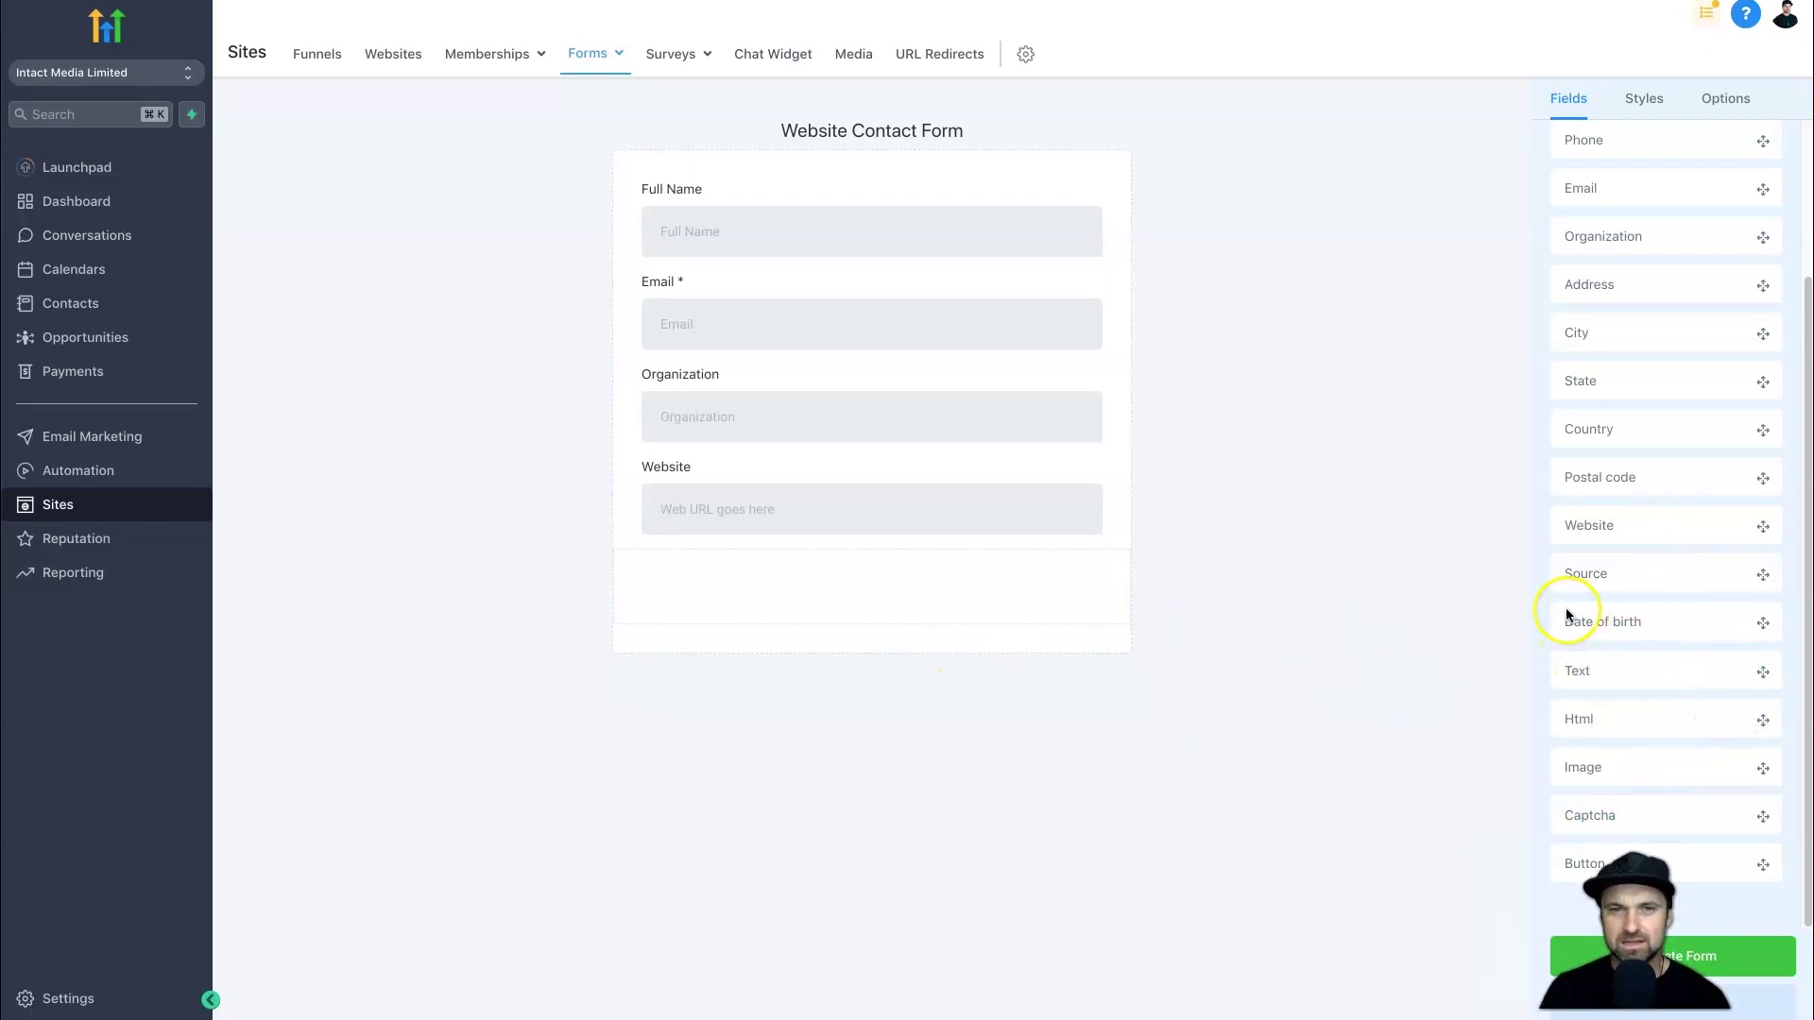
pyautogui.scroll(3, 1699, 628)
pyautogui.click(1680, 151)
pyautogui.scroll(-5, 1729, 554)
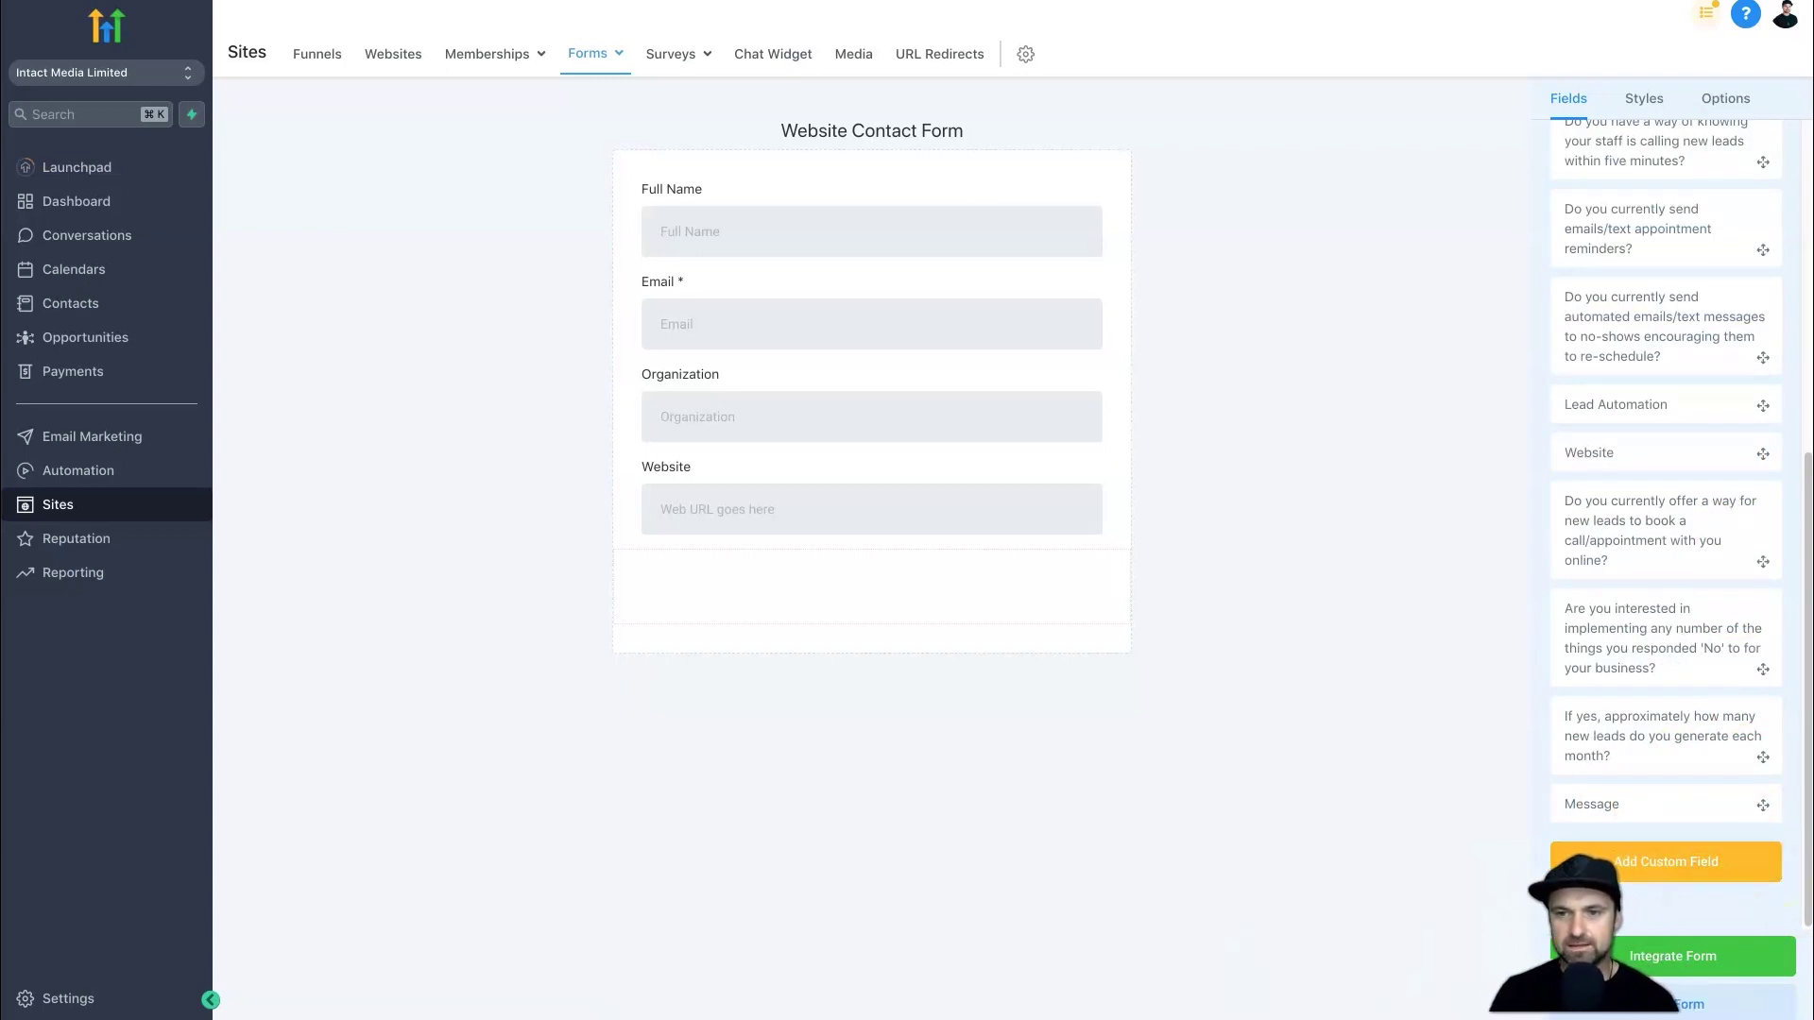
# - Try to create a contact text custom field named "Message" with the placeholder "Your Message"
pyautogui.click(1778, 866)
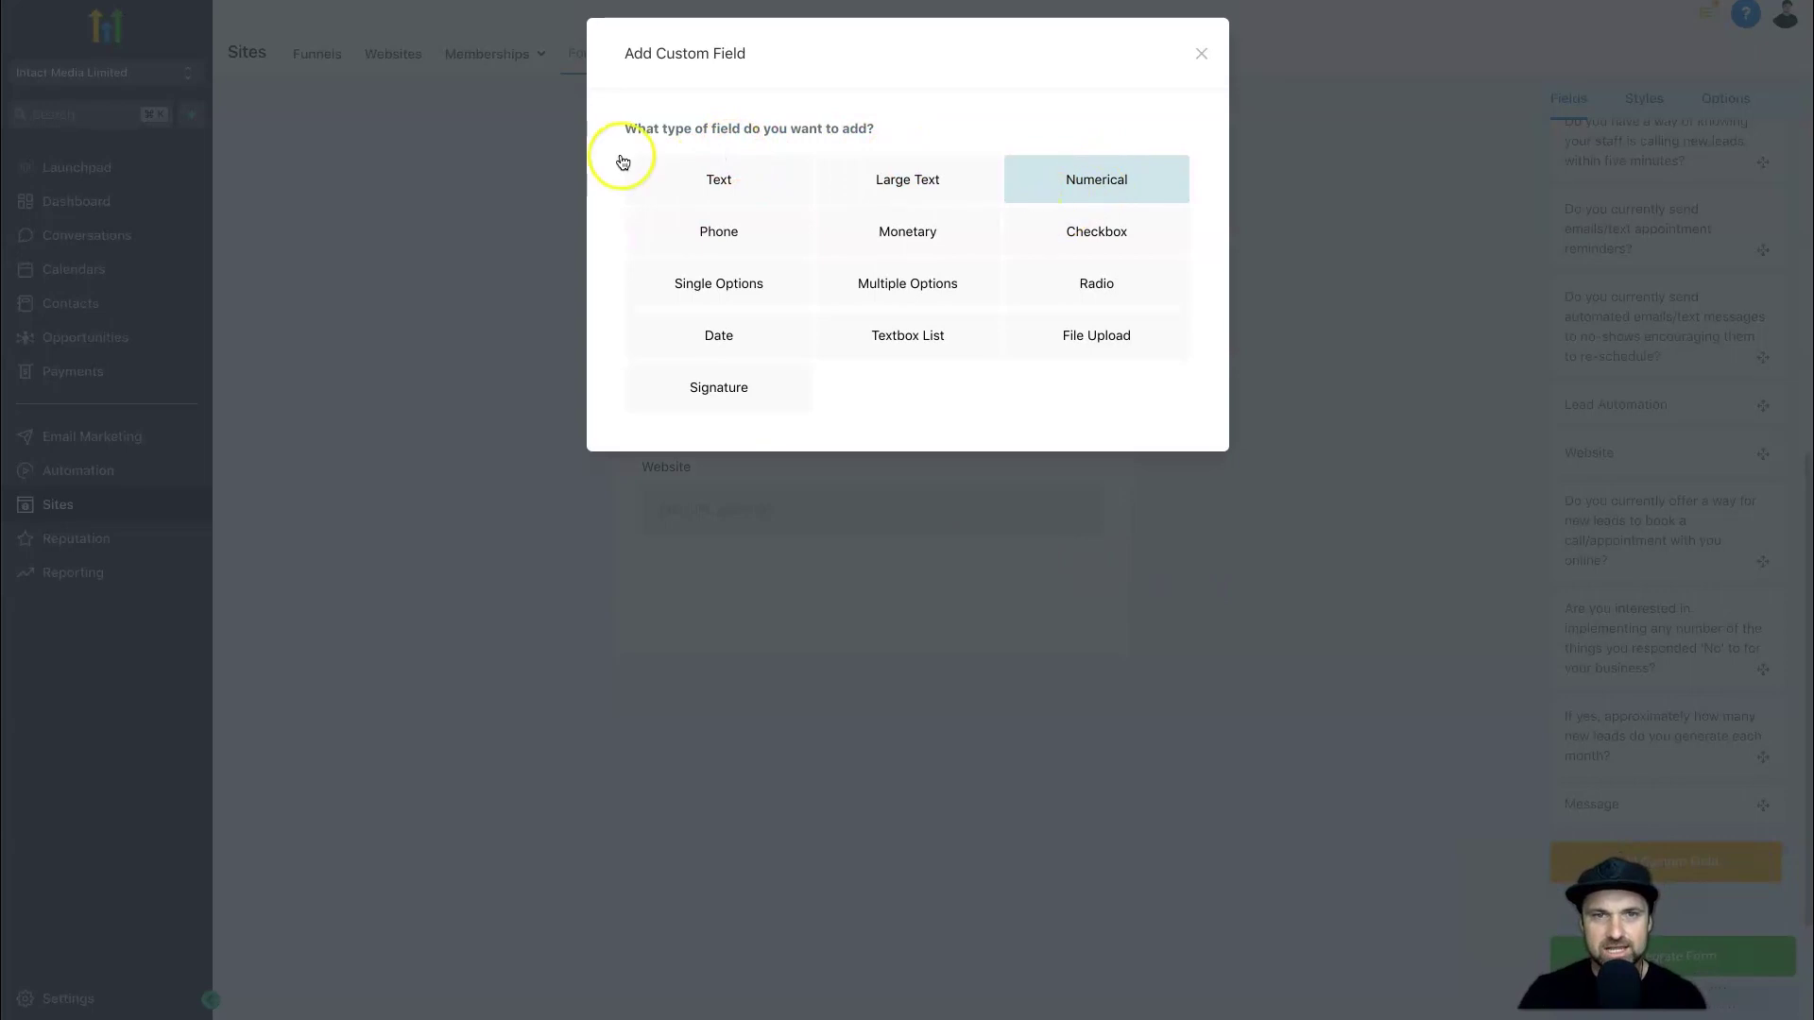
pyautogui.click(706, 172)
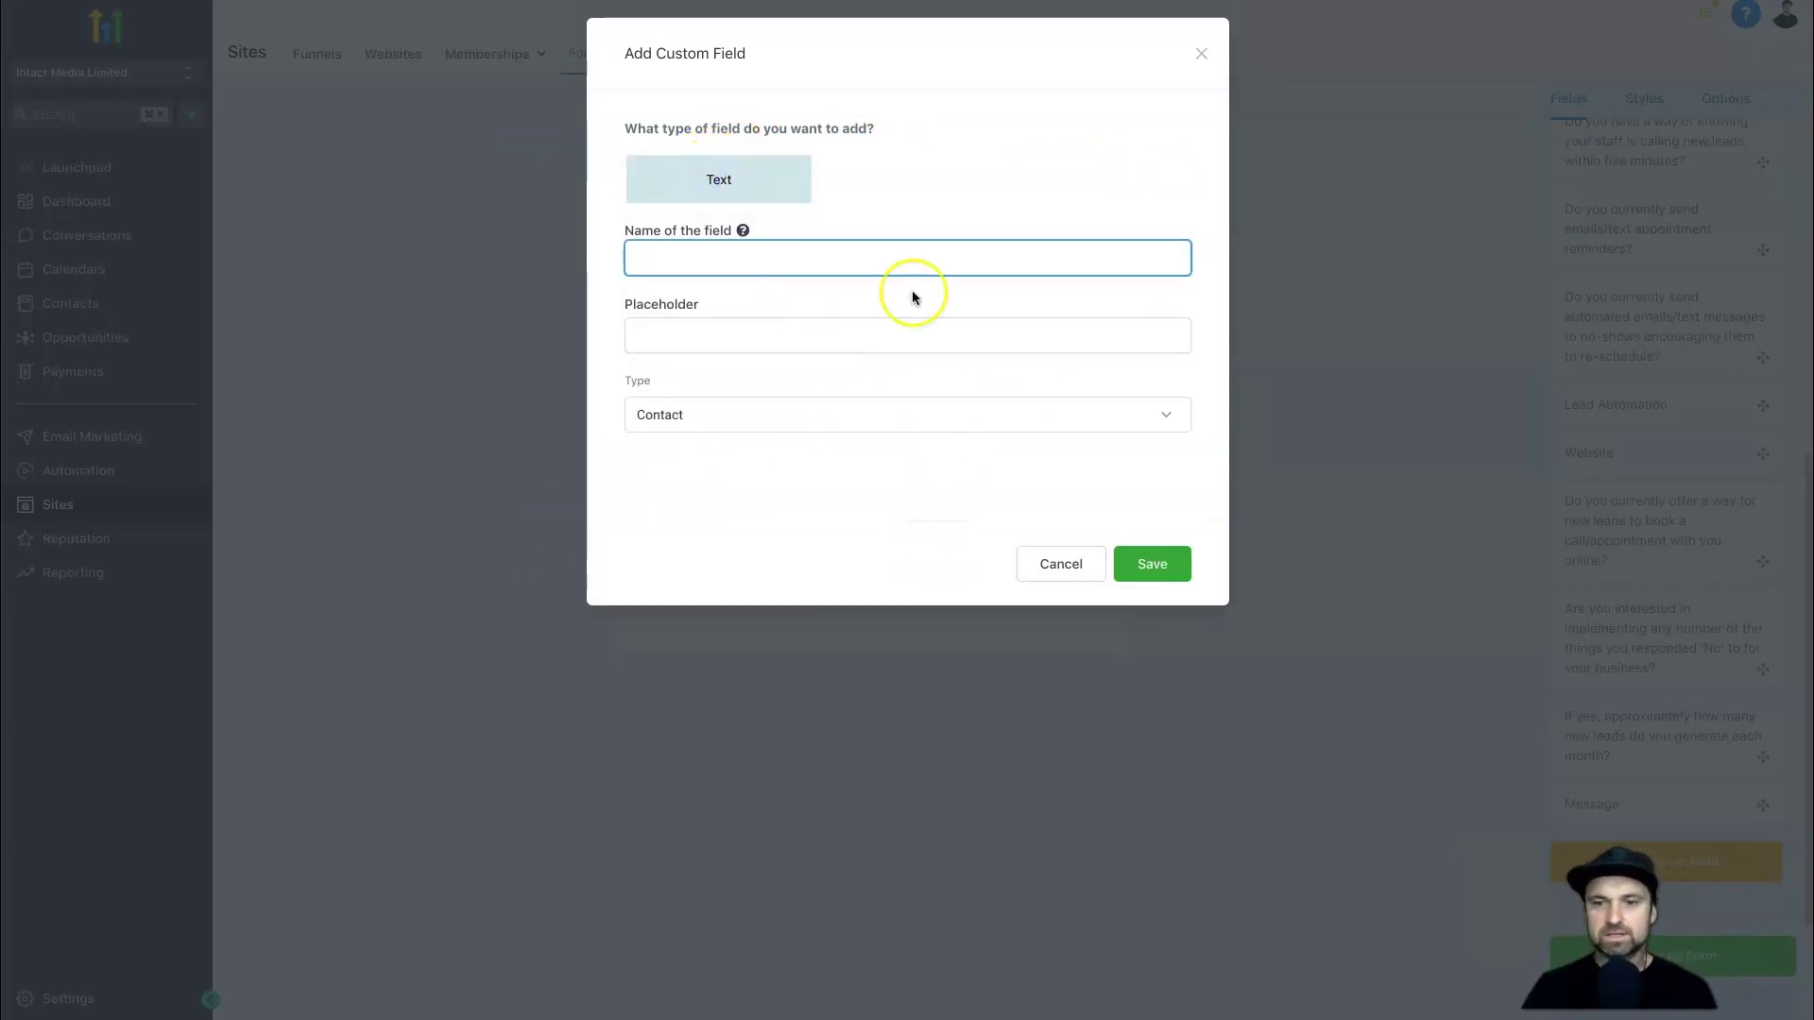
pyautogui.click(778, 254)
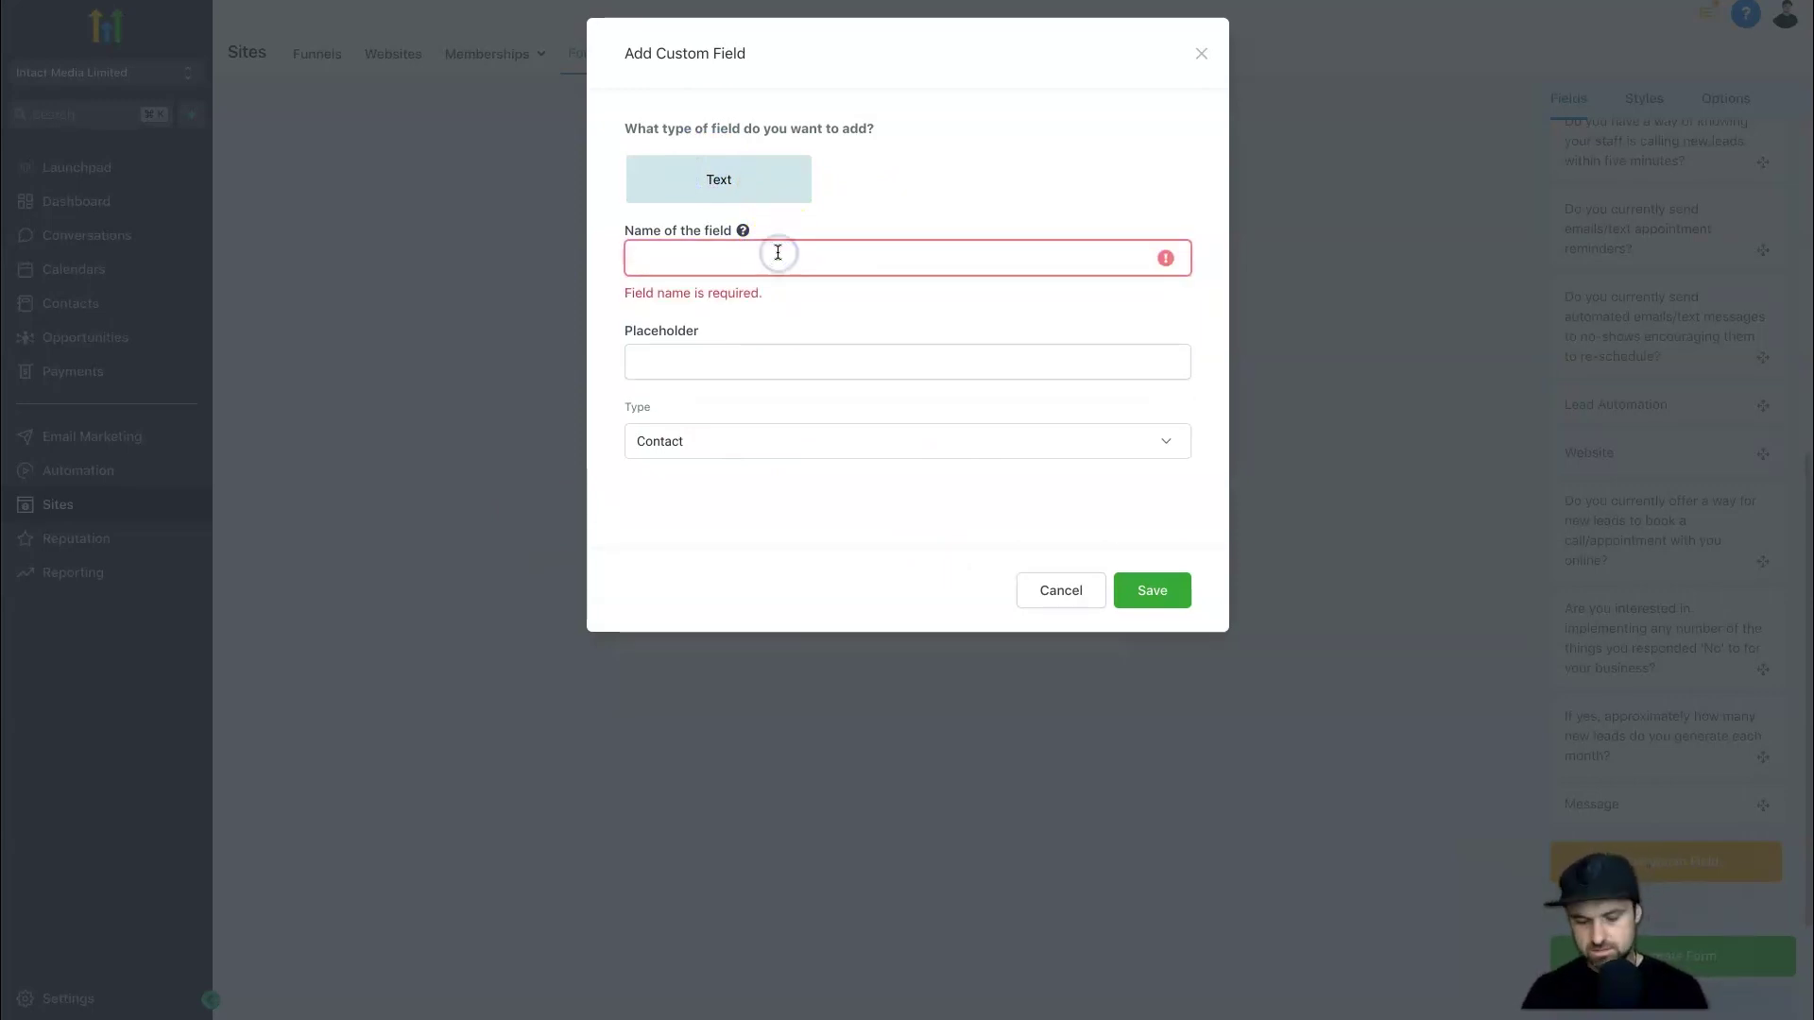
pyautogui.write('Message')
pyautogui.press('Tab')
pyautogui.write('mes')
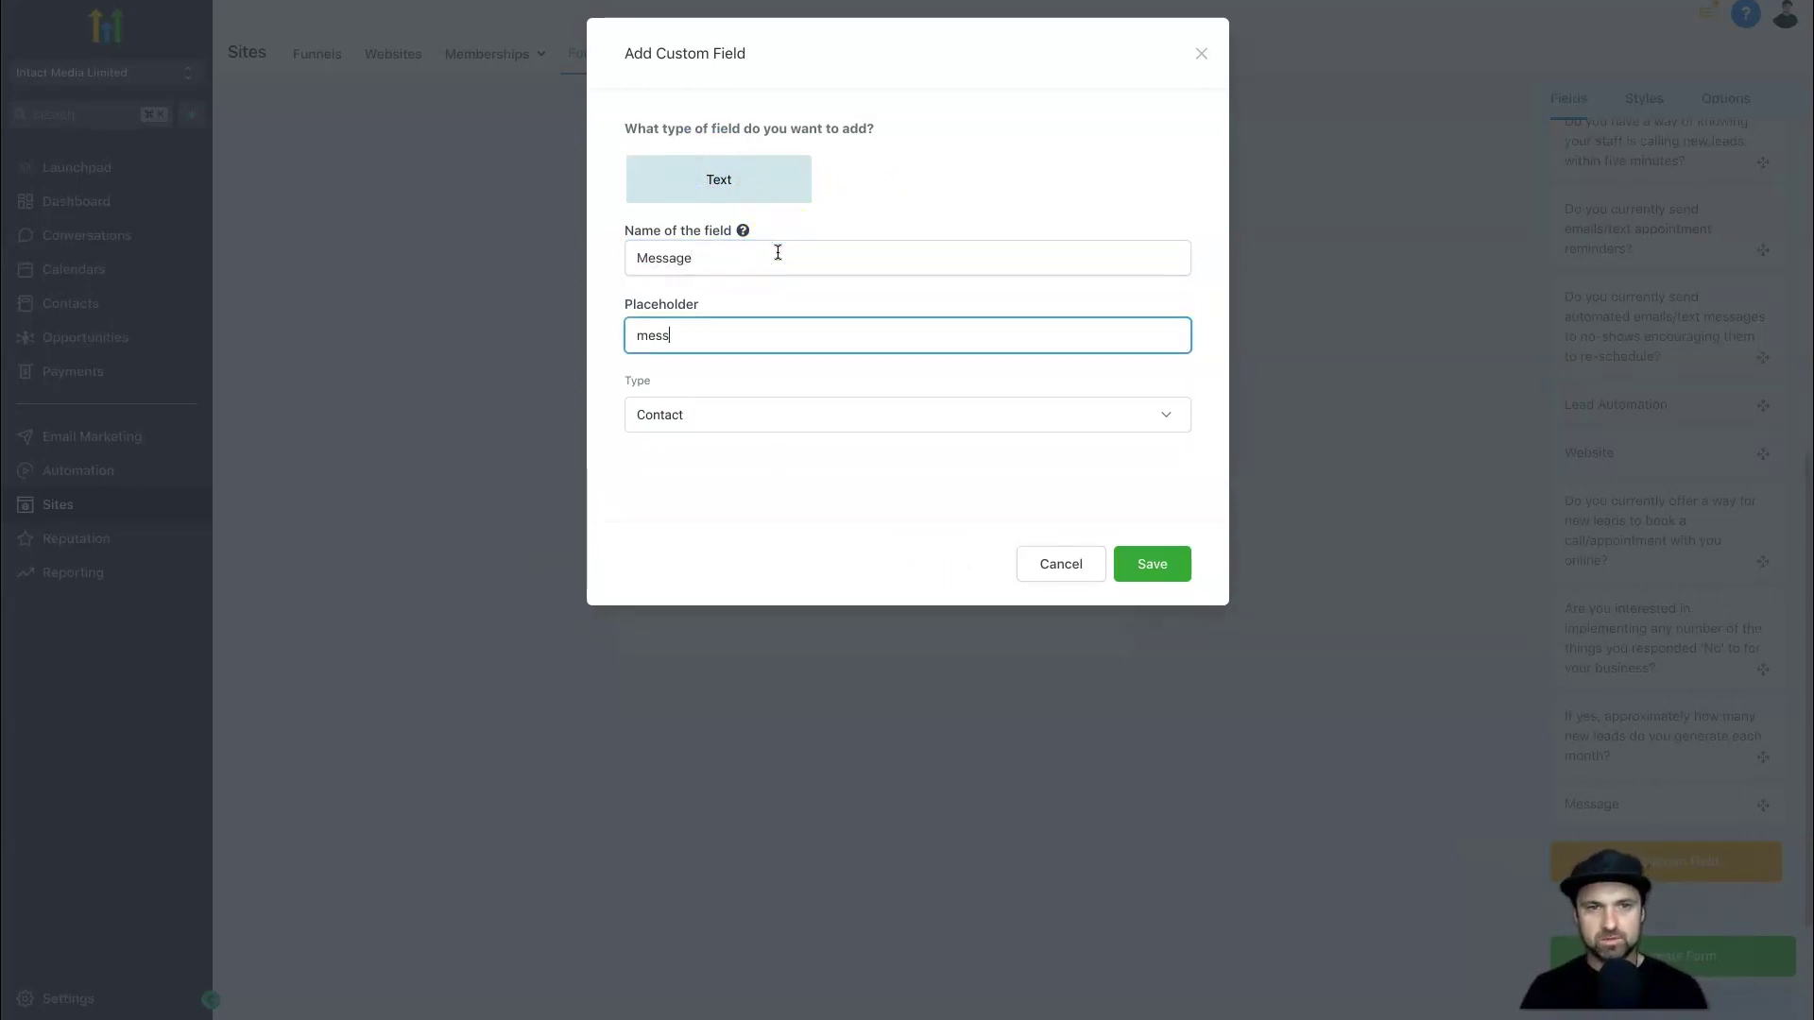
pyautogui.click(707, 337)
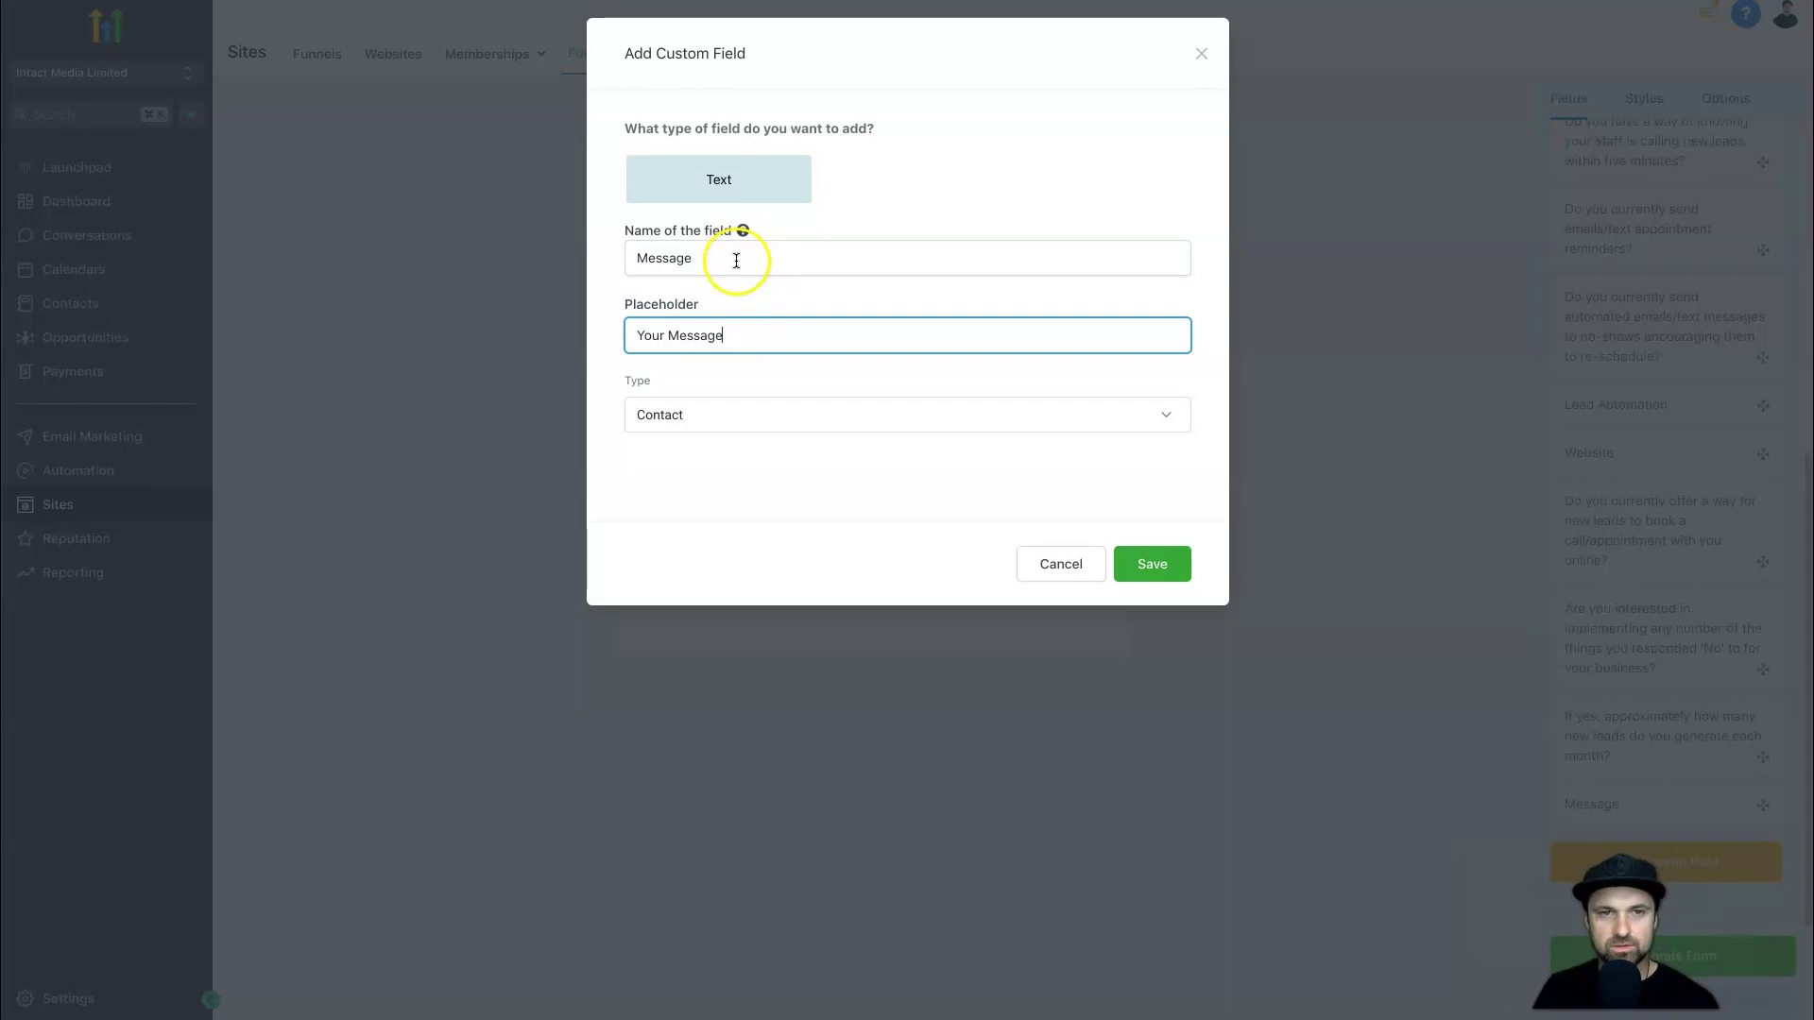
pyautogui.click(1168, 569)
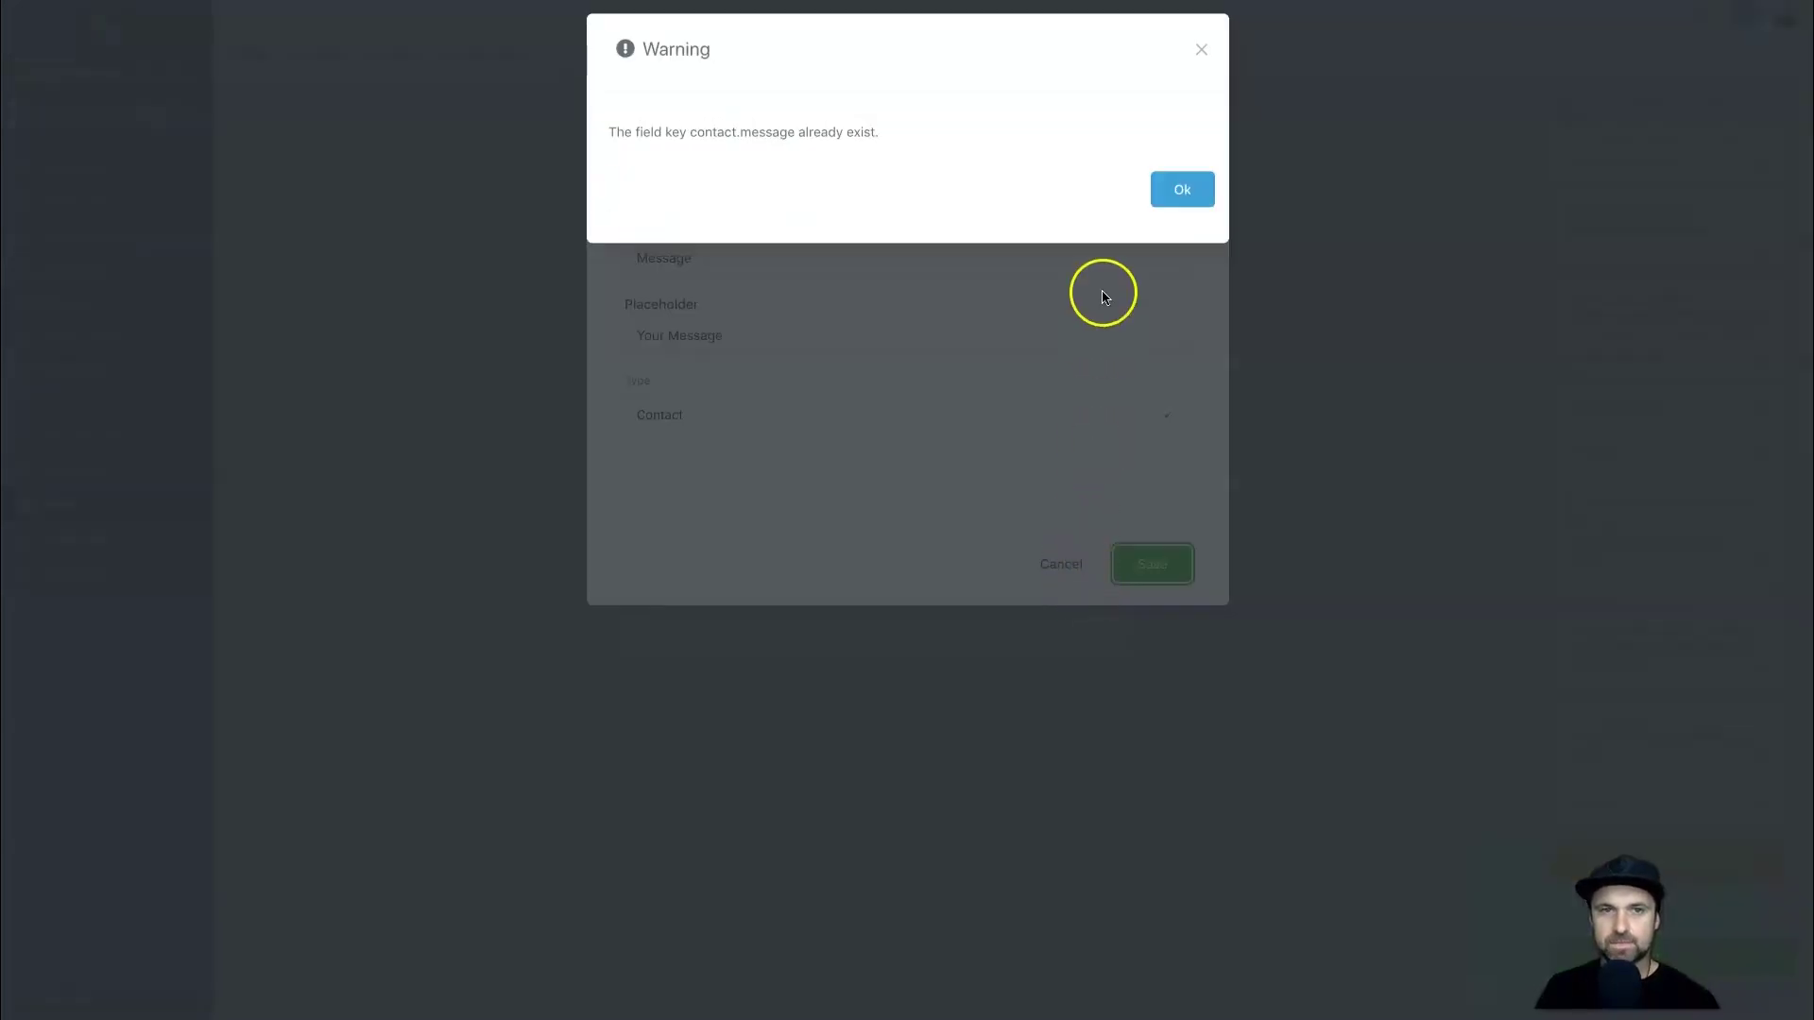
pyautogui.click(1164, 189)
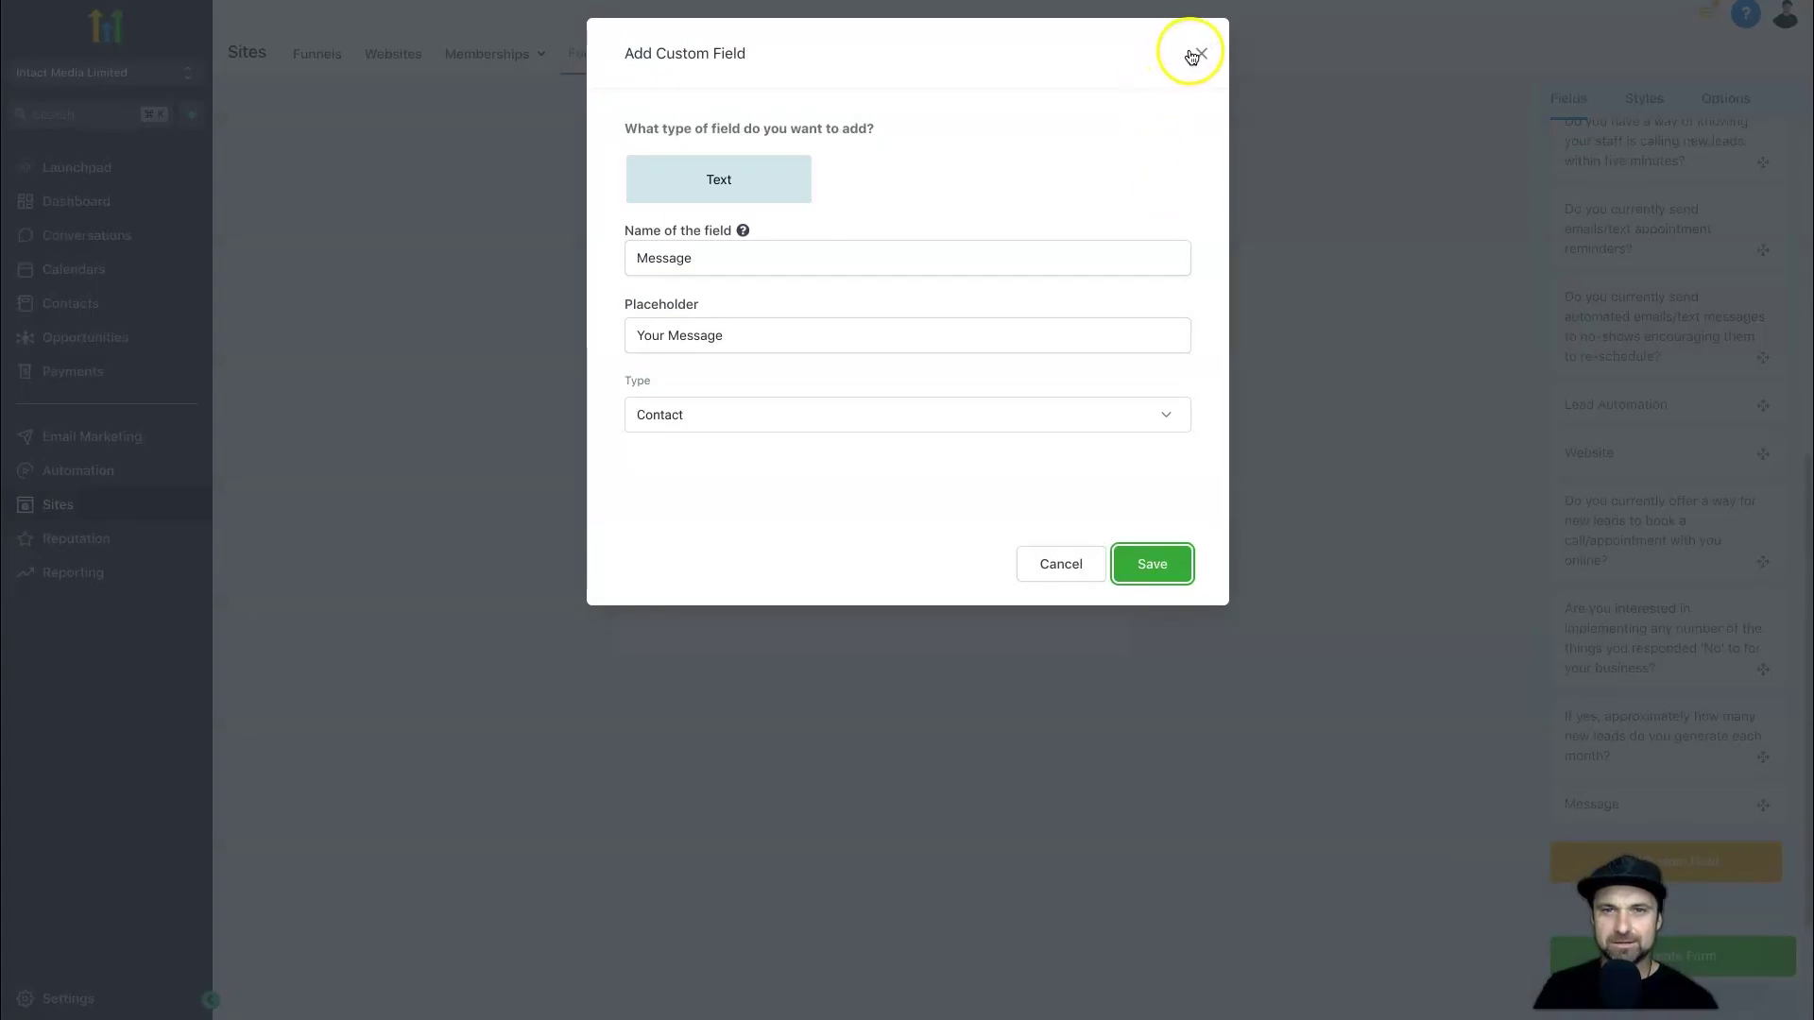
pyautogui.click(1192, 55)
# - Add the existing custom Message field to the form below the Website field
pyautogui.moveTo(1760, 804); pyautogui.dragTo(892, 574)
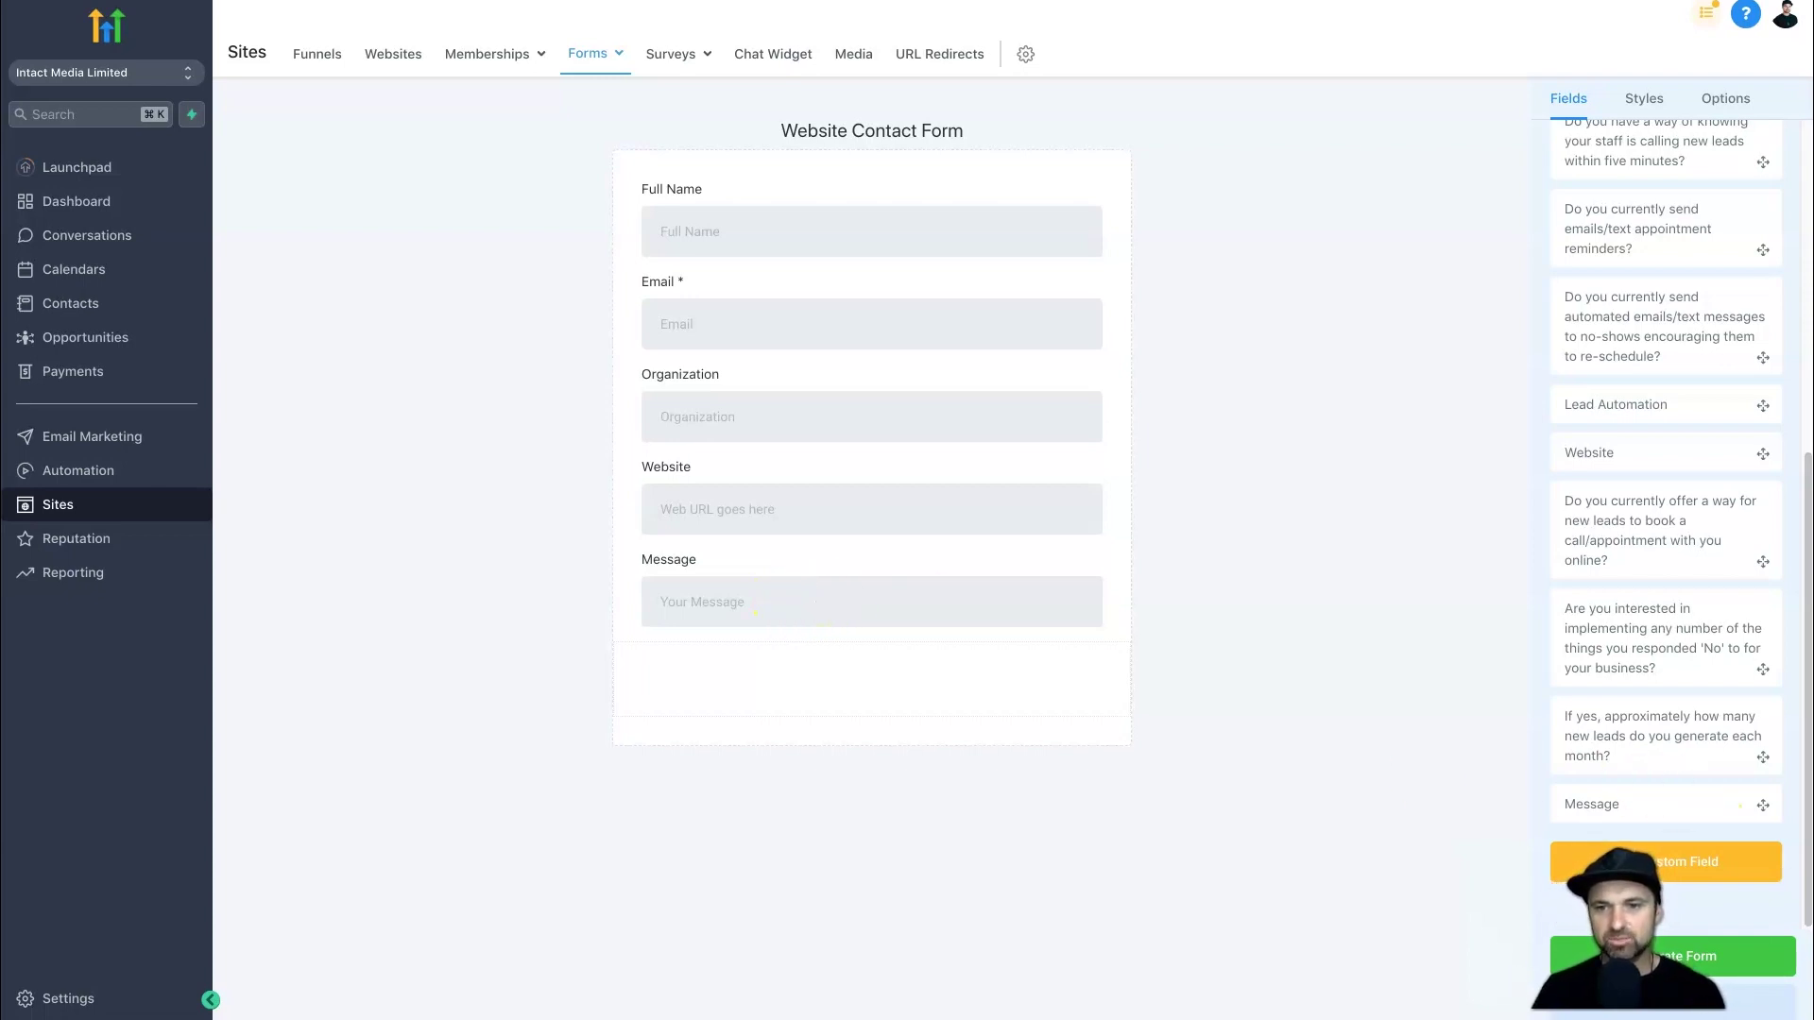
# - Review the form's embed and link integration options, and open the shareable link to the live form
pyautogui.click(1780, 966)
pyautogui.tripleClick(678, 552)
pyautogui.click(945, 574)
pyautogui.click(1030, 464)
pyautogui.click(1156, 589)
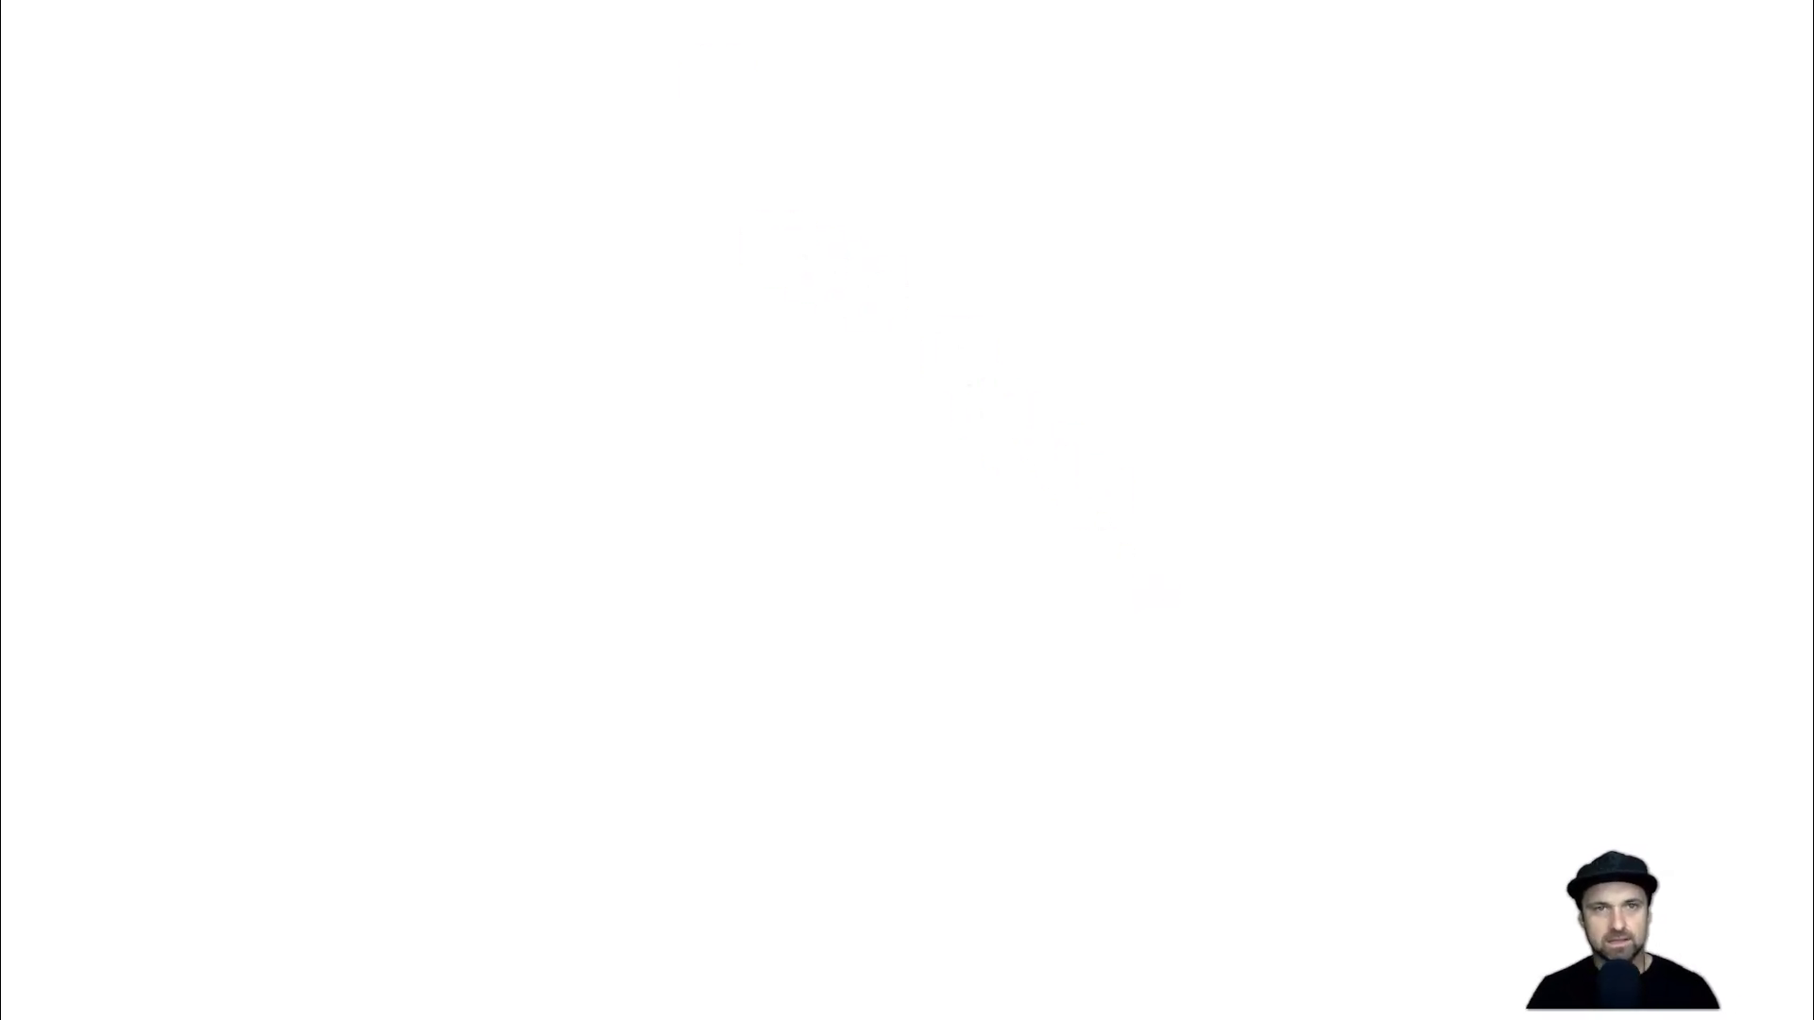
# - Check the input fields on the live form, and return to the form builder with the integration dialog closed
pyautogui.click(831, 453)
pyautogui.click(780, 68)
pyautogui.click(749, 179)
pyautogui.click(751, 257)
pyautogui.click(747, 360)
pyautogui.click(773, 464)
pyautogui.click(505, 176)
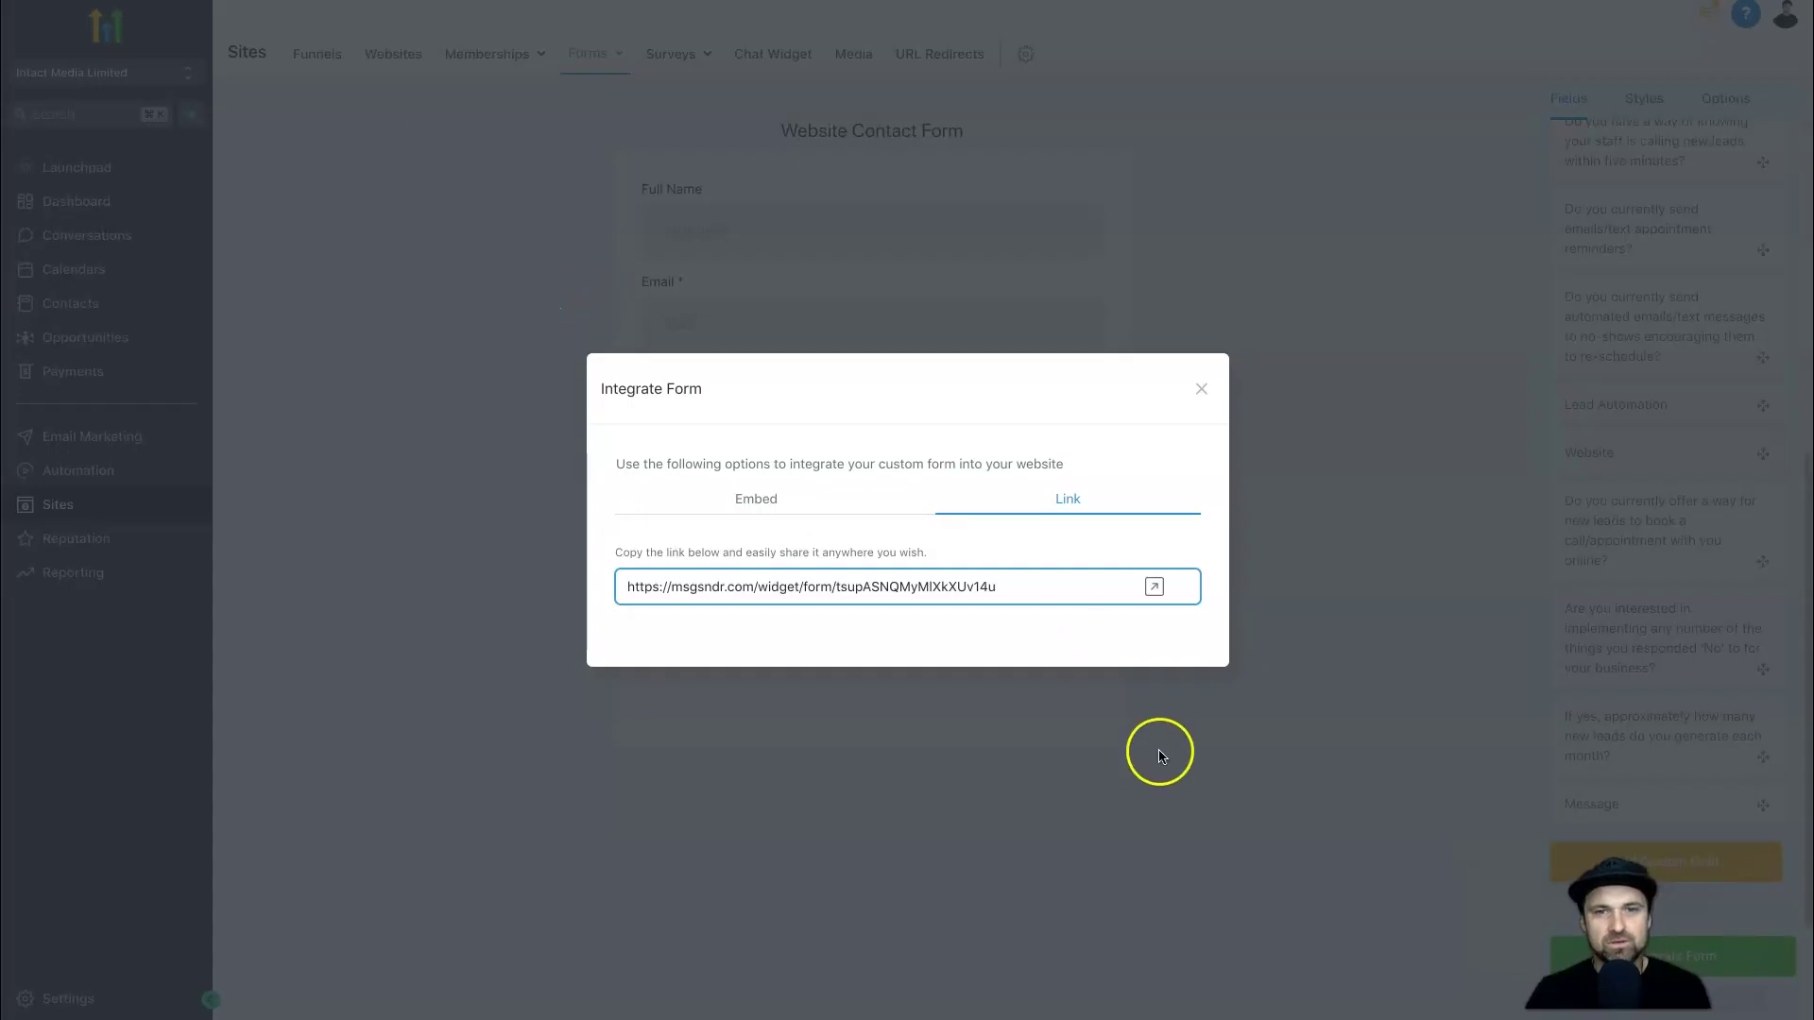
pyautogui.click(1161, 756)
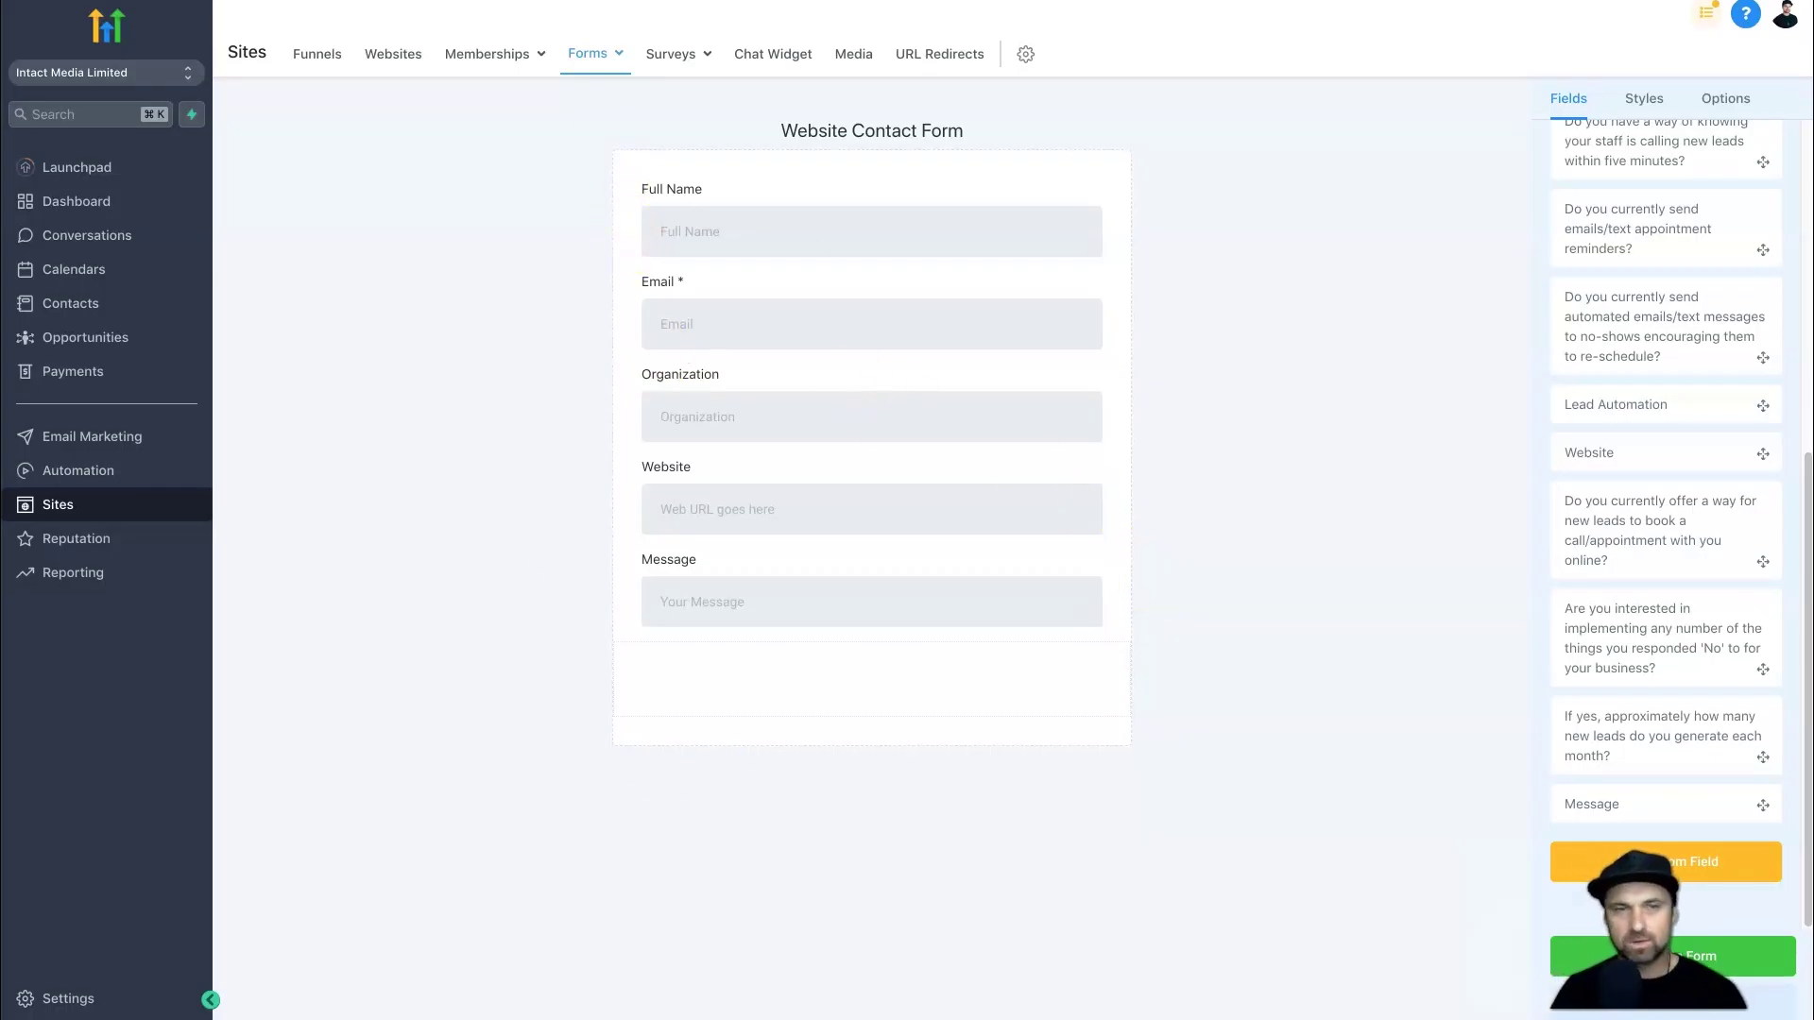
# - Open the Advertising Agency website from the Websites area in a new tab and open its Contact page for editing
pyautogui.rightClick(393, 54)
pyautogui.click(420, 67)
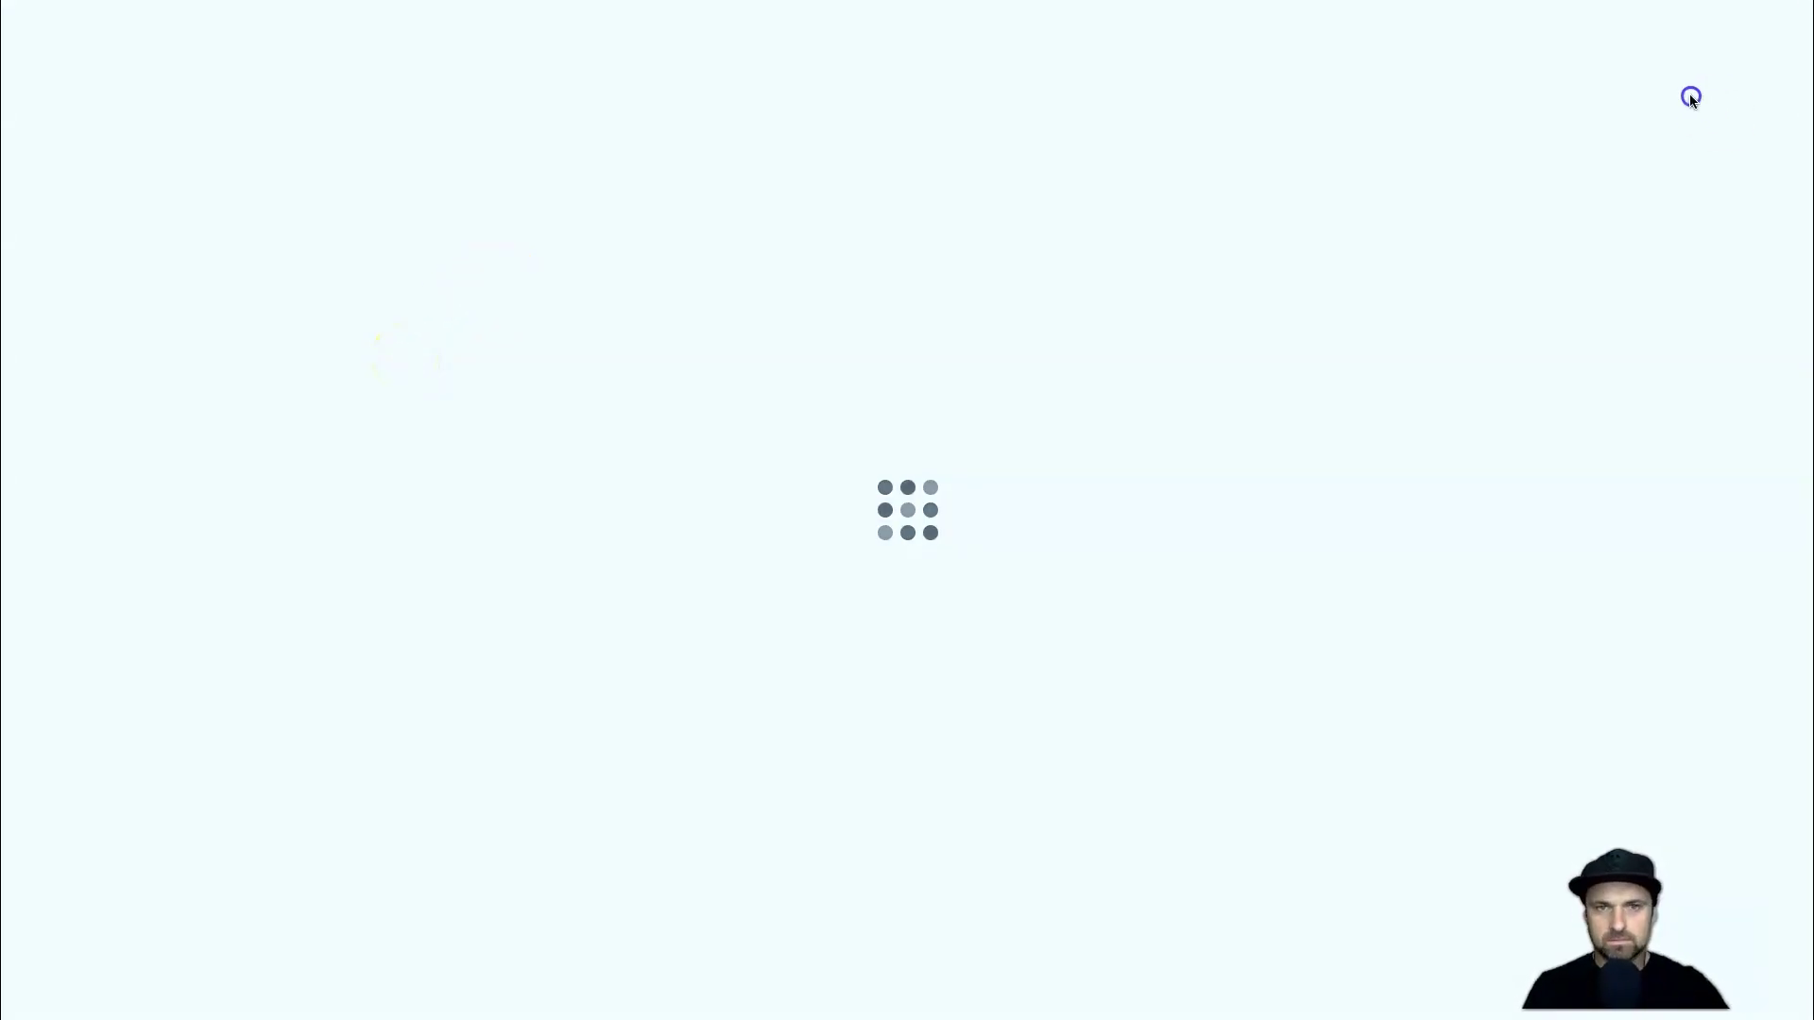
pyautogui.click(537, 285)
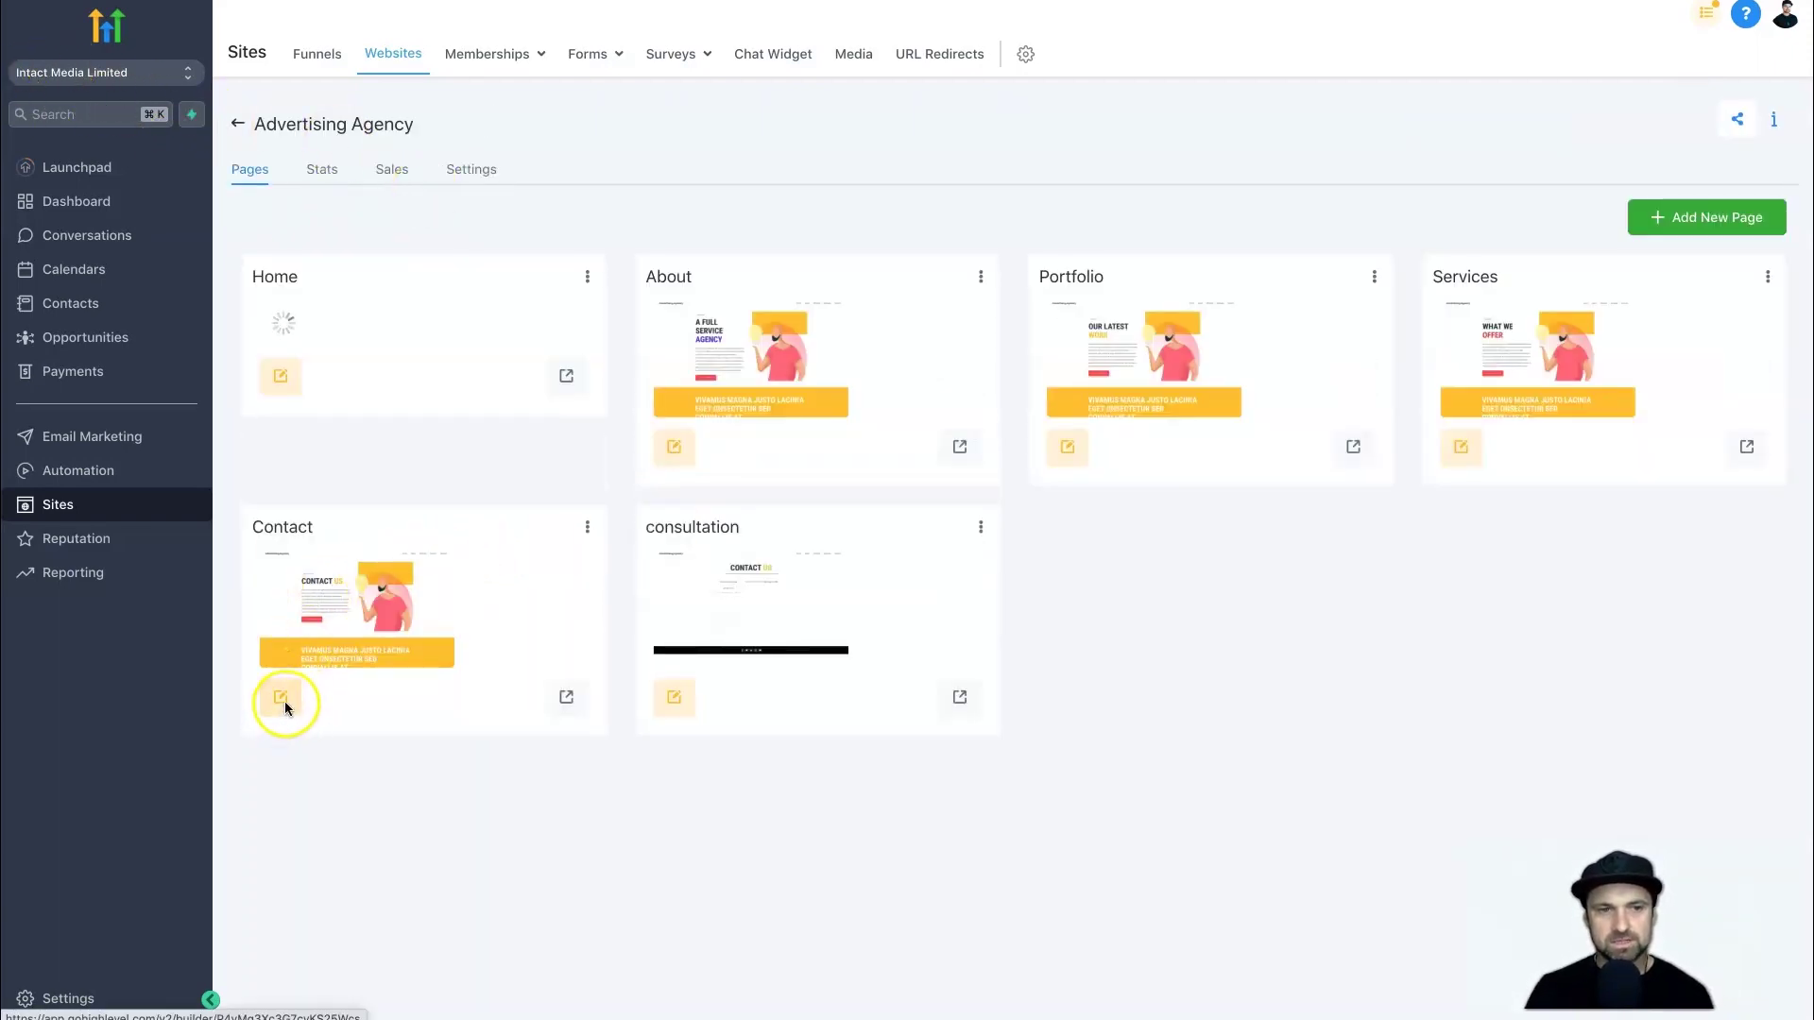
pyautogui.click(280, 701)
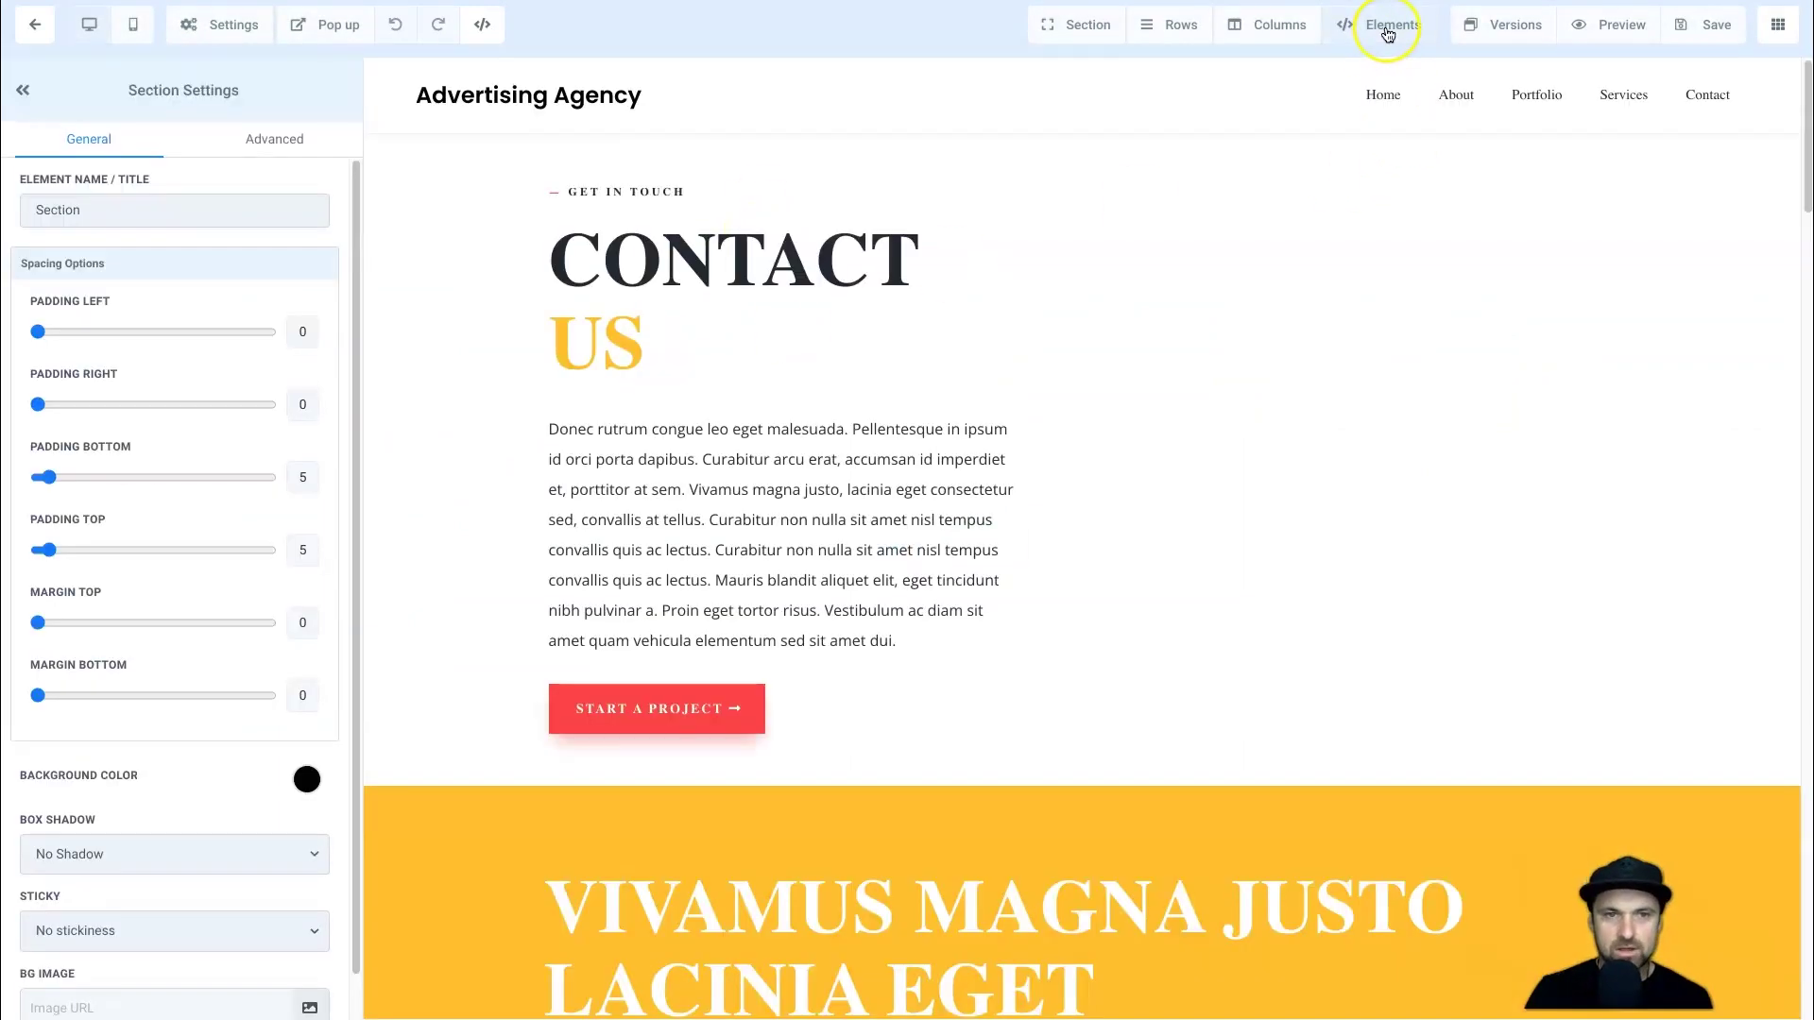
pyautogui.scroll(-3, 1606, 699)
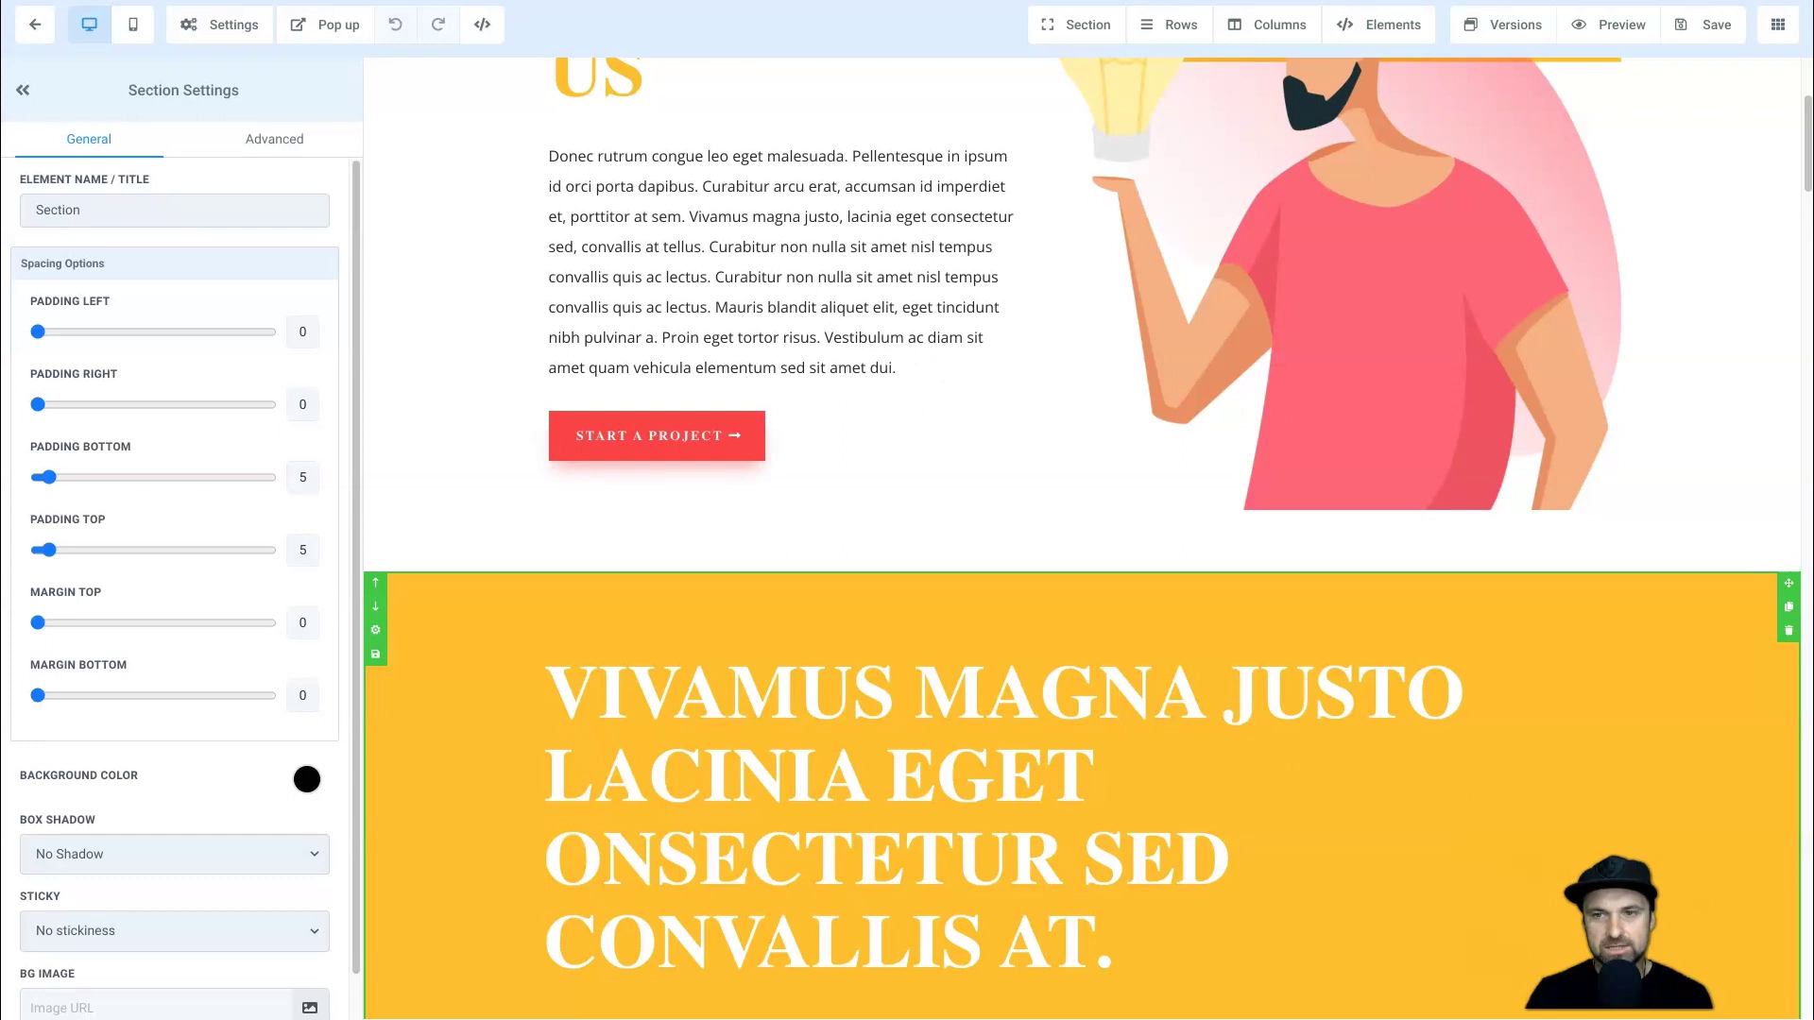
# - Delete every content section between the Contact Us section and the footer on the Contact page
pyautogui.click(1789, 673)
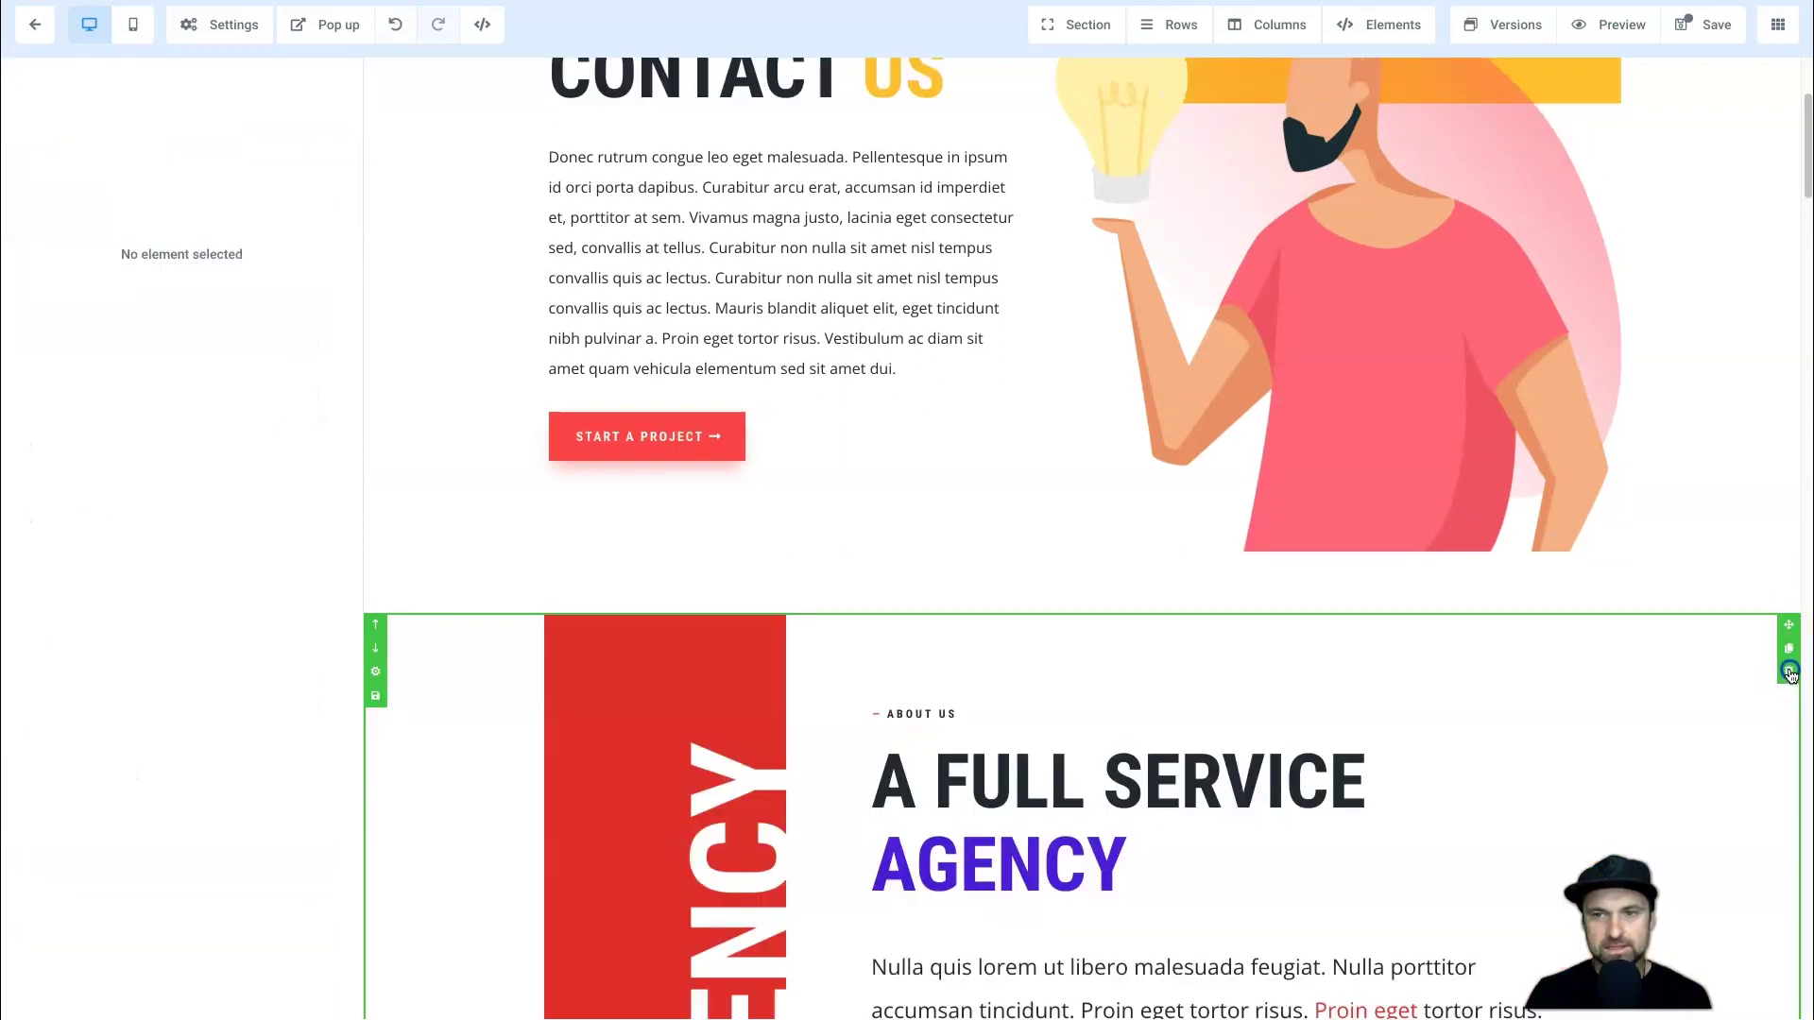
pyautogui.click(1789, 673)
pyautogui.click(1788, 673)
pyautogui.click(1788, 672)
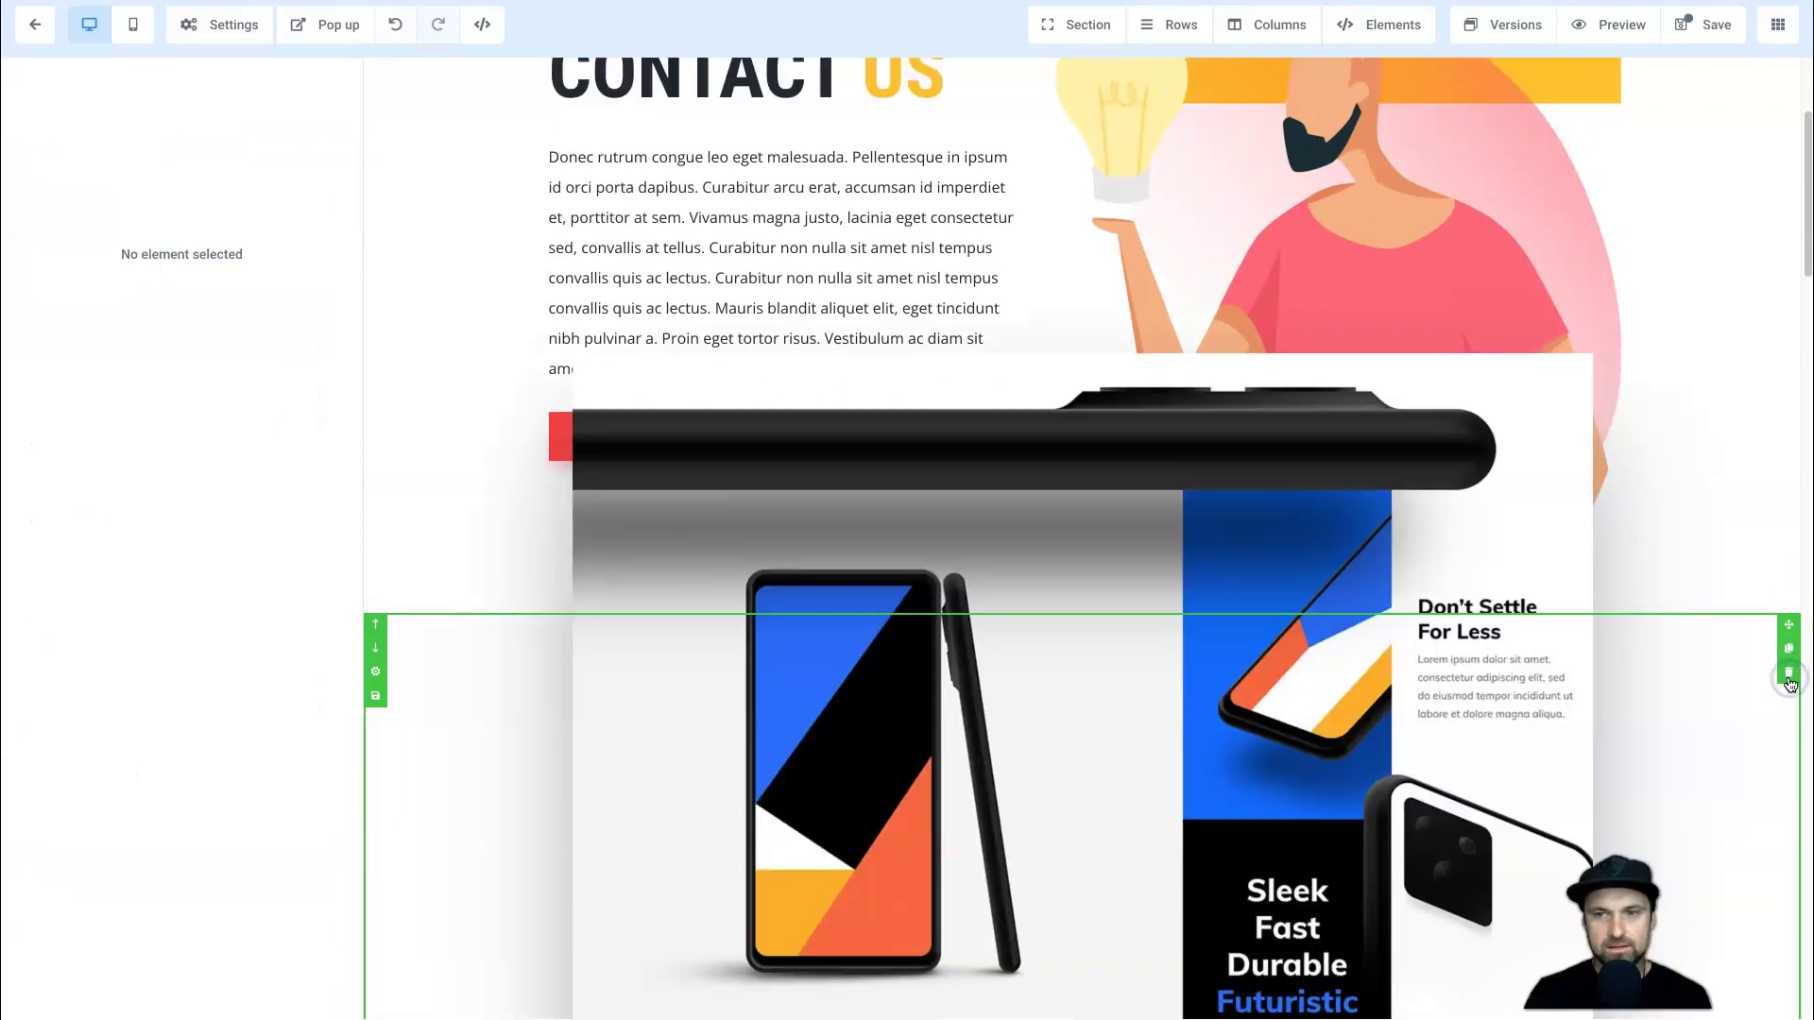
pyautogui.click(1788, 673)
pyautogui.click(1789, 673)
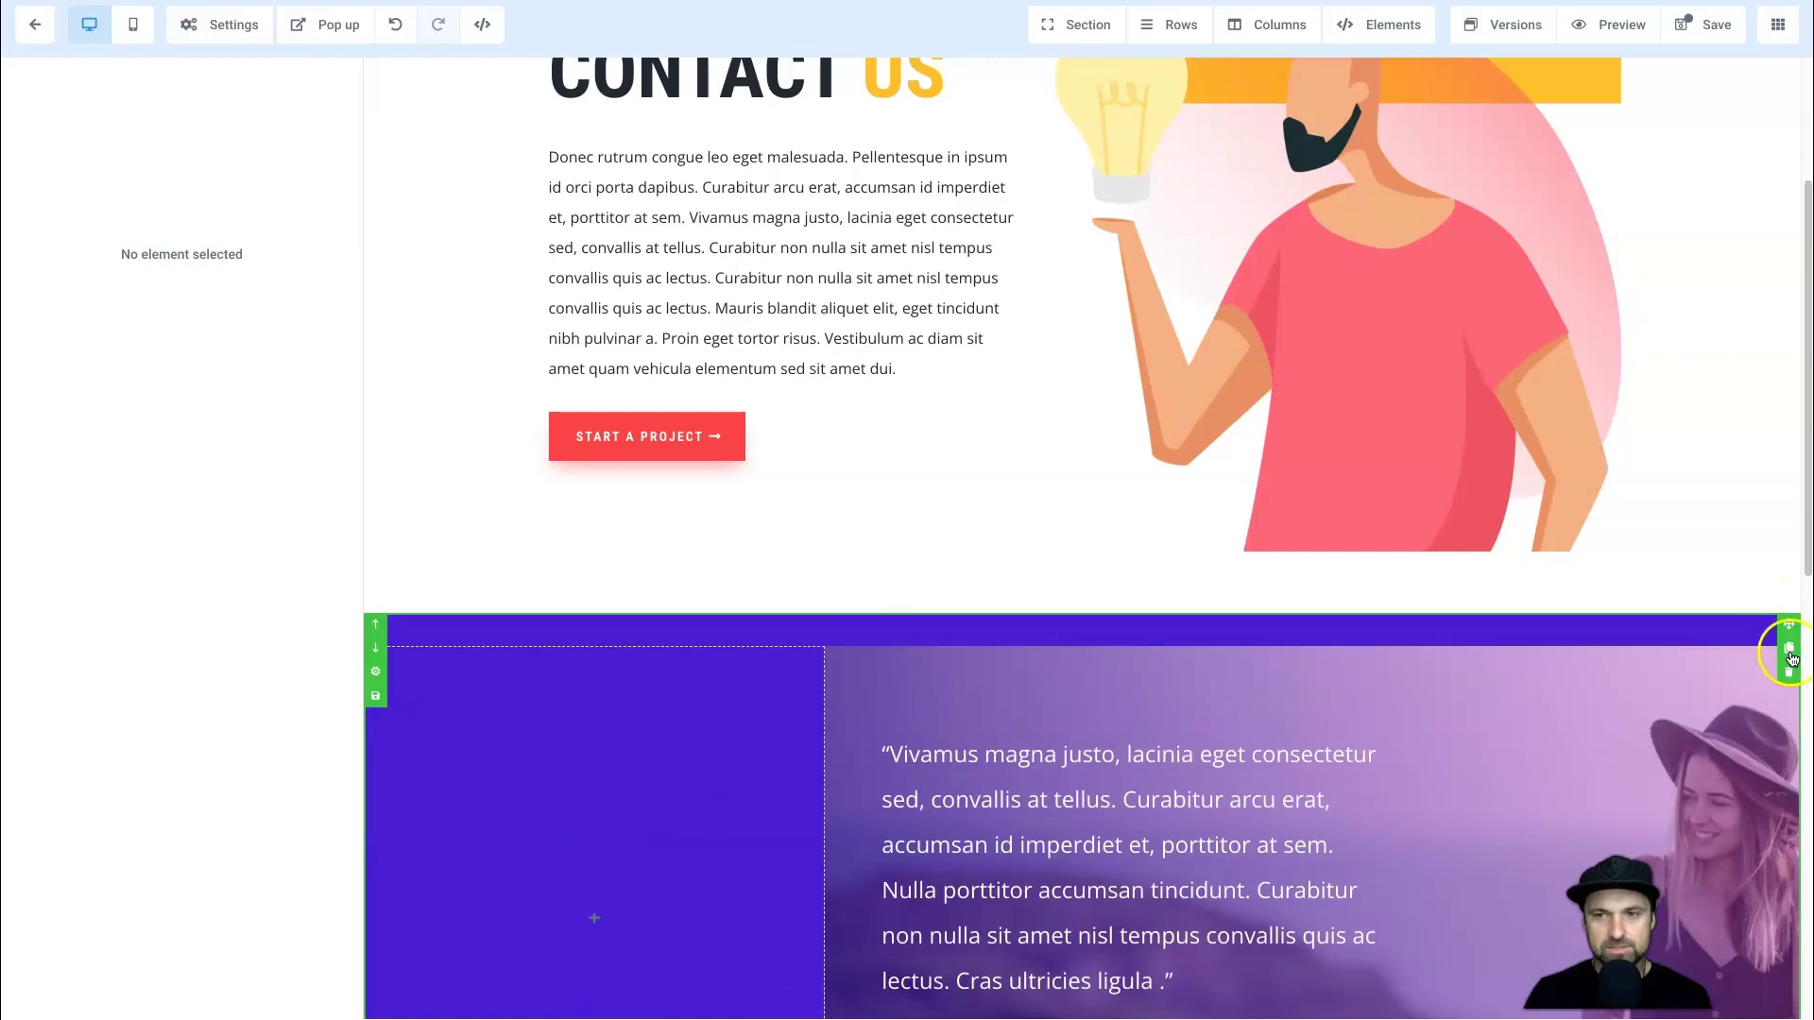
pyautogui.click(1789, 673)
pyautogui.click(1789, 672)
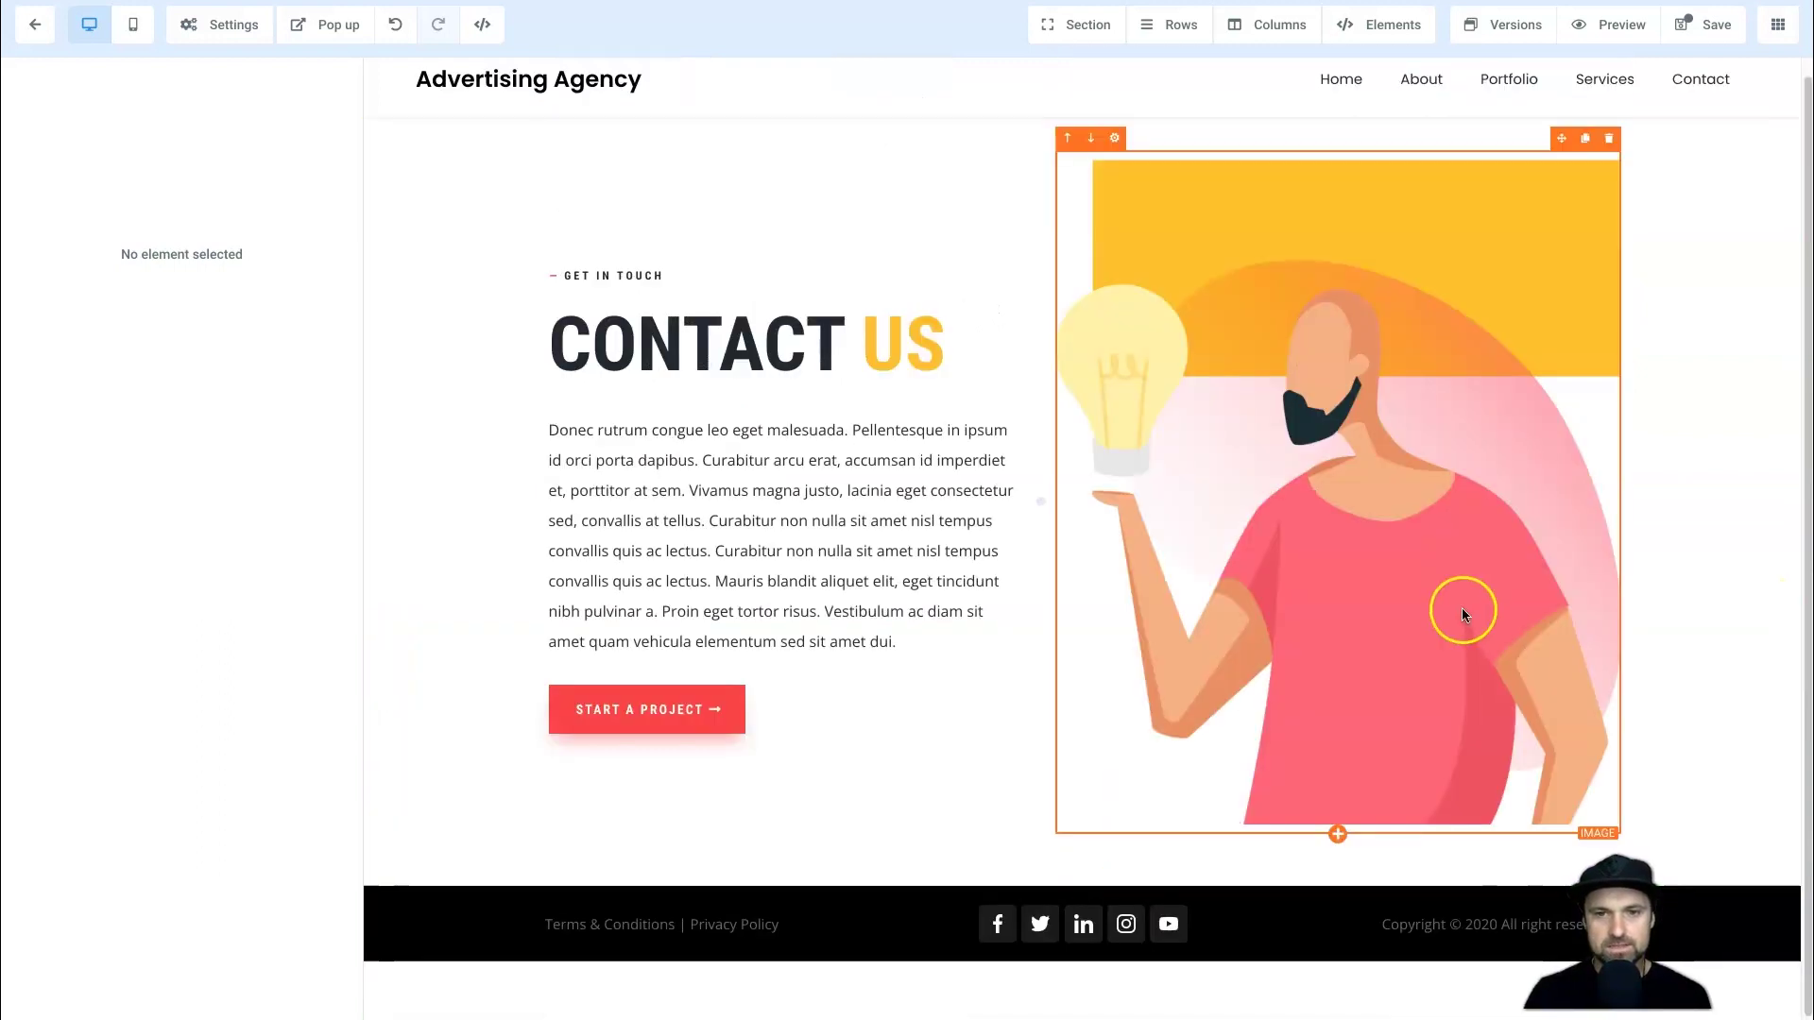
# - Replace the illustration beside the Contact Us text with a Form element
pyautogui.click(1609, 154)
pyautogui.click(1348, 28)
pyautogui.click(1377, 70)
pyautogui.click(1485, 109)
pyautogui.write('form')
pyautogui.moveTo(1472, 253); pyautogui.dragTo(1172, 357)
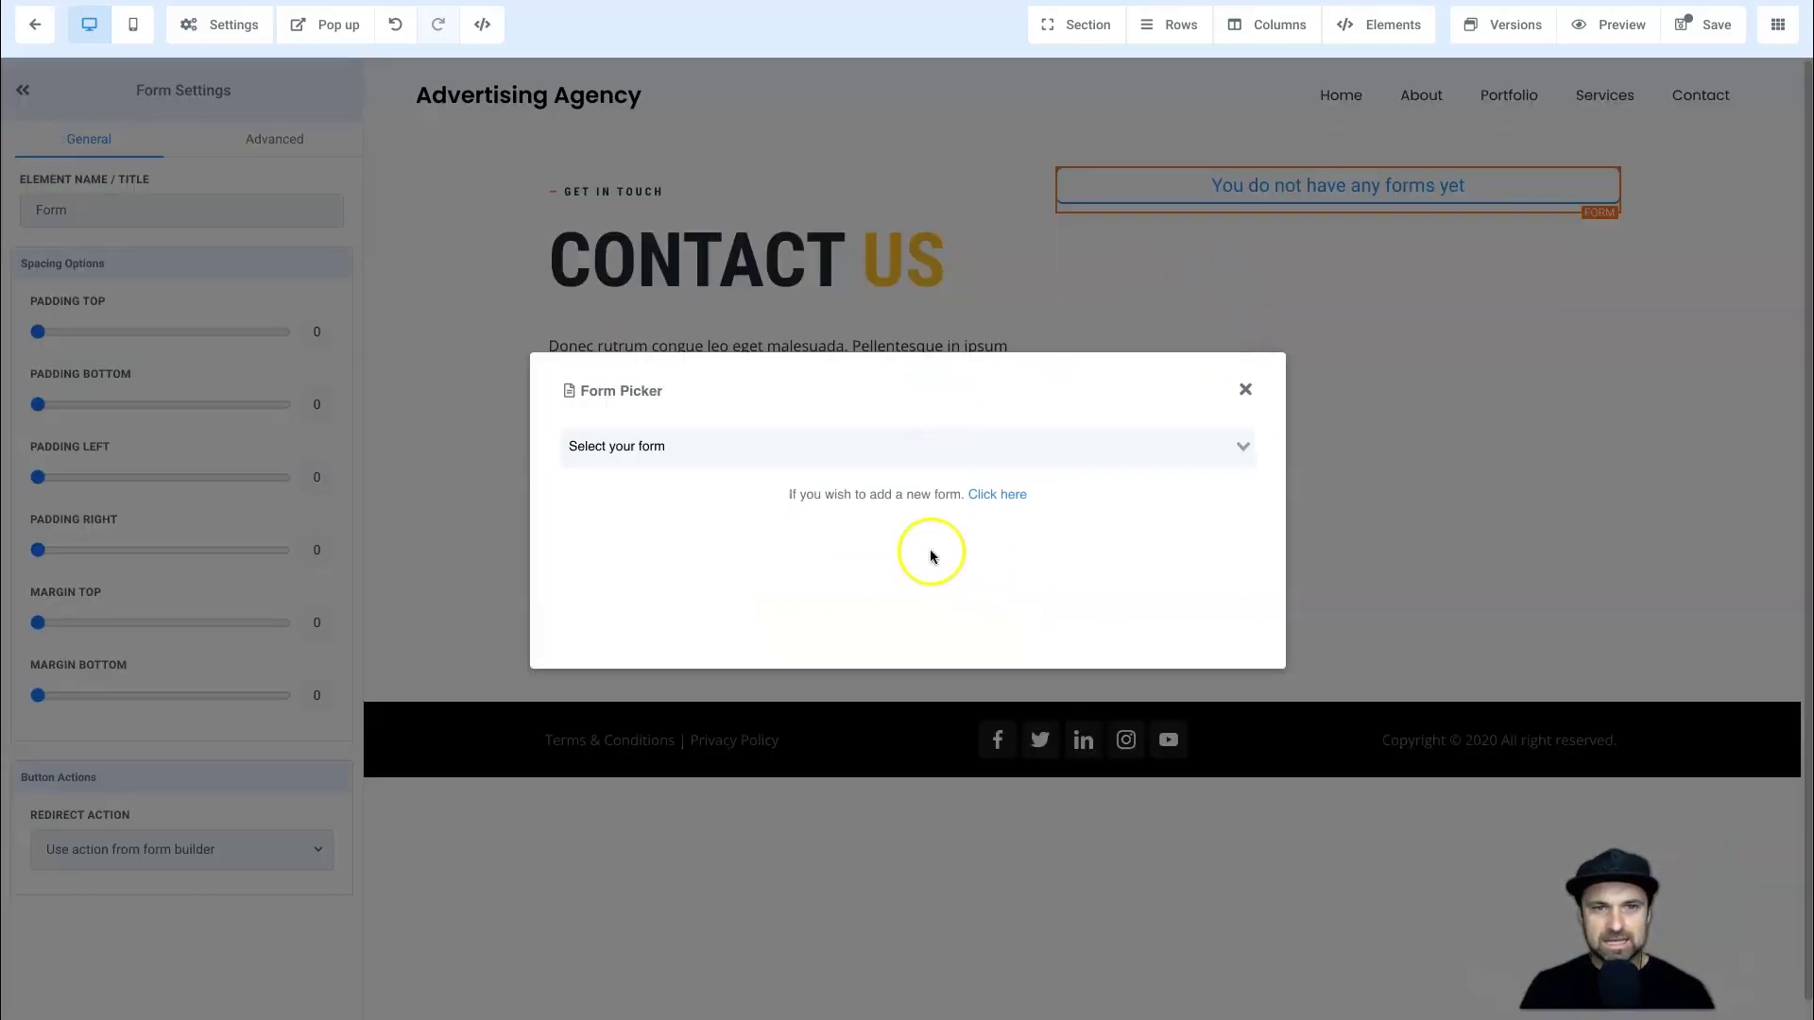
# - Select Website Contact Form as the form shown in the new Form element
pyautogui.click(967, 449)
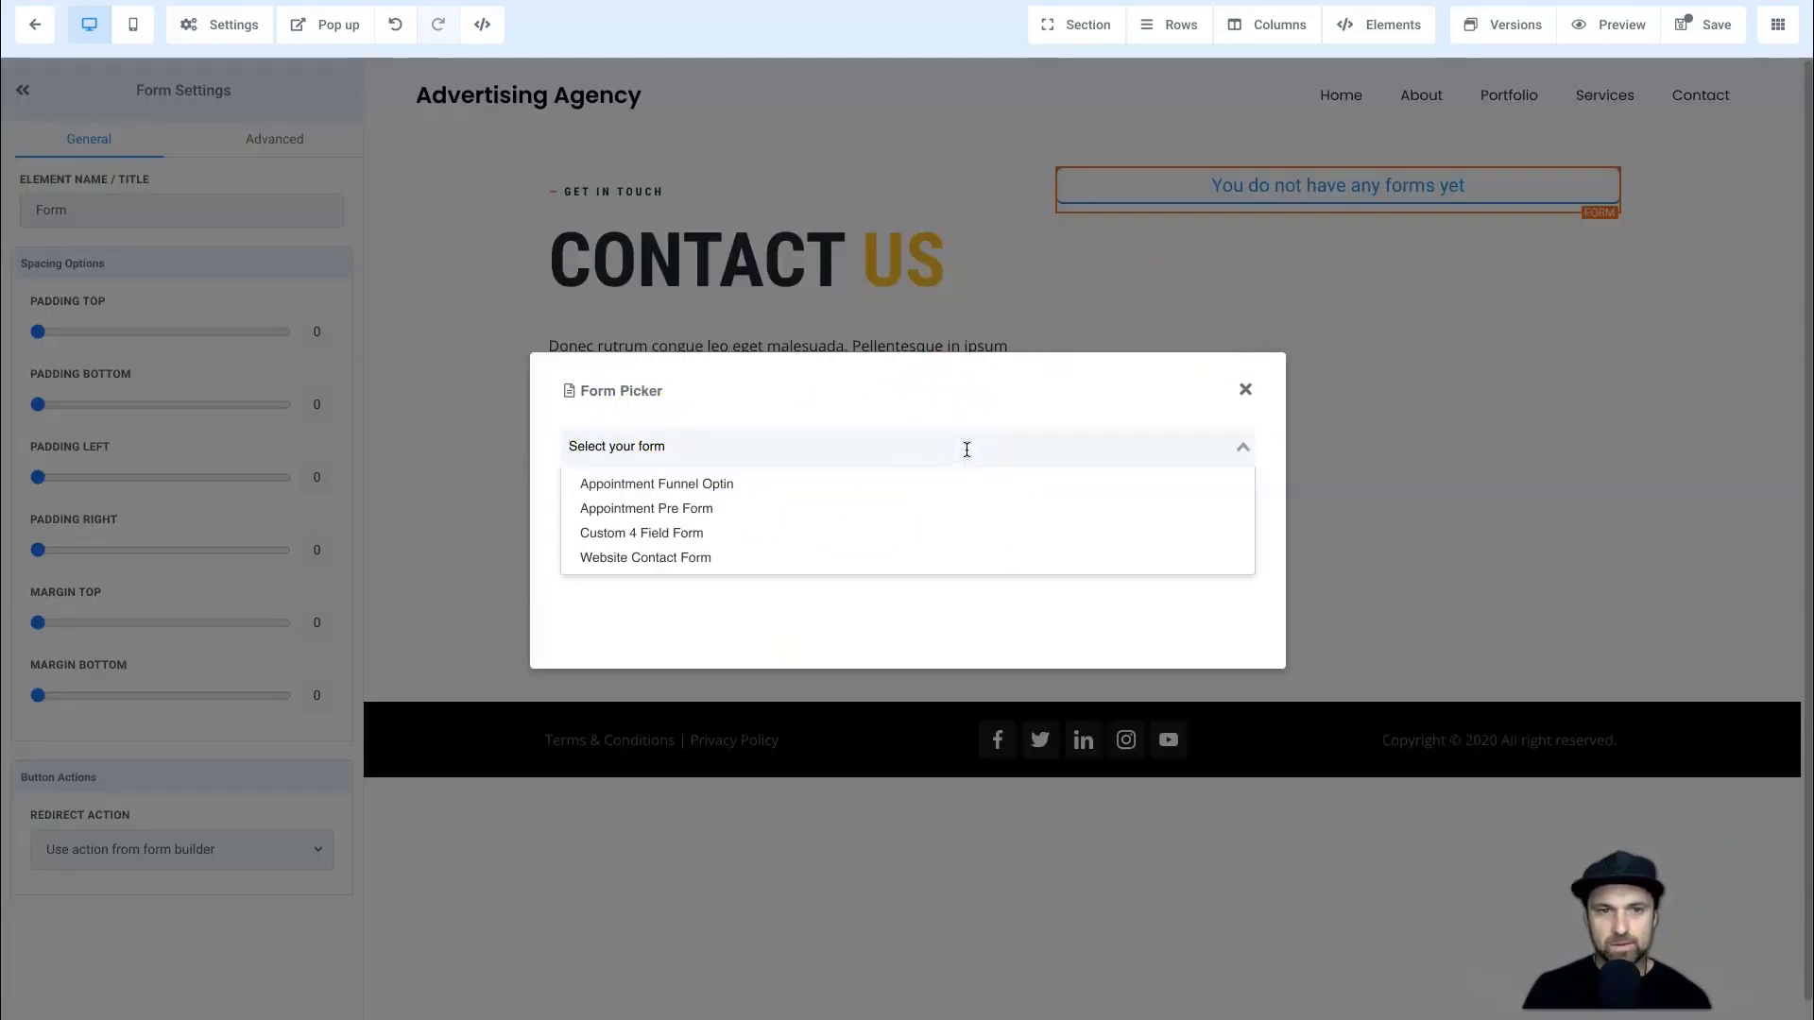
pyautogui.click(671, 558)
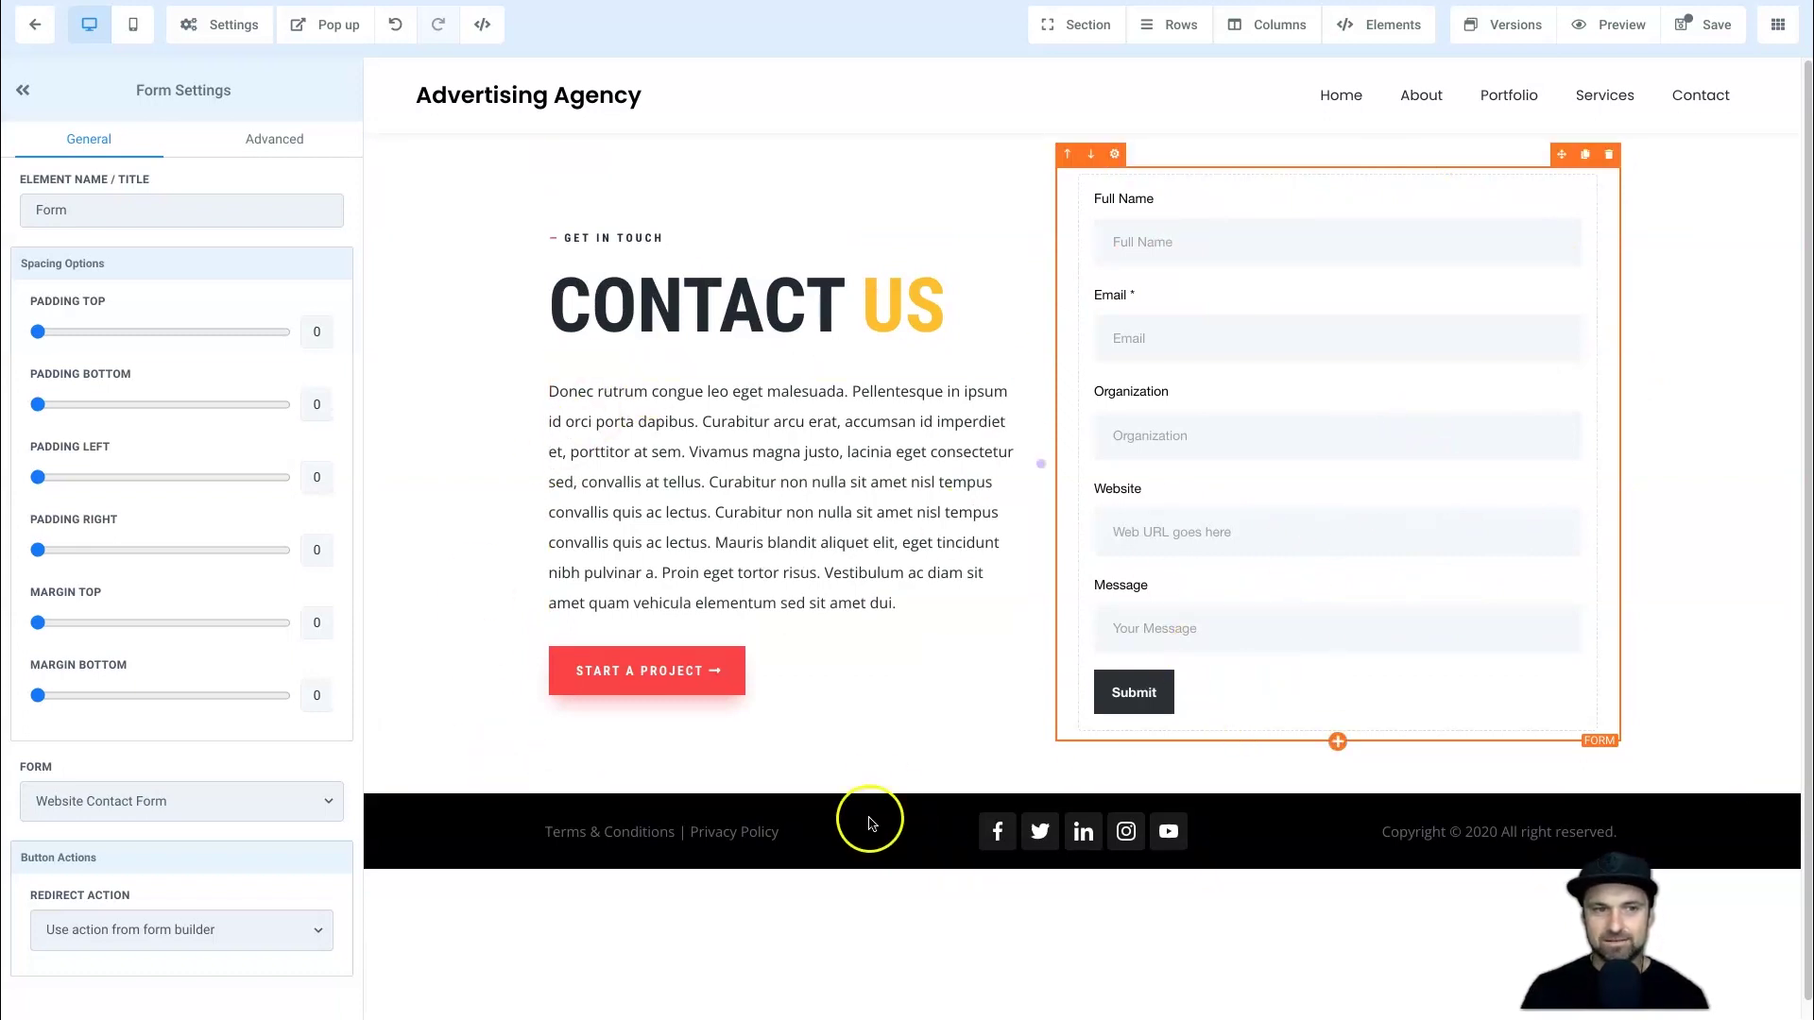
pyautogui.scroll(-1, 1203, 682)
pyautogui.scroll(1, 668, 838)
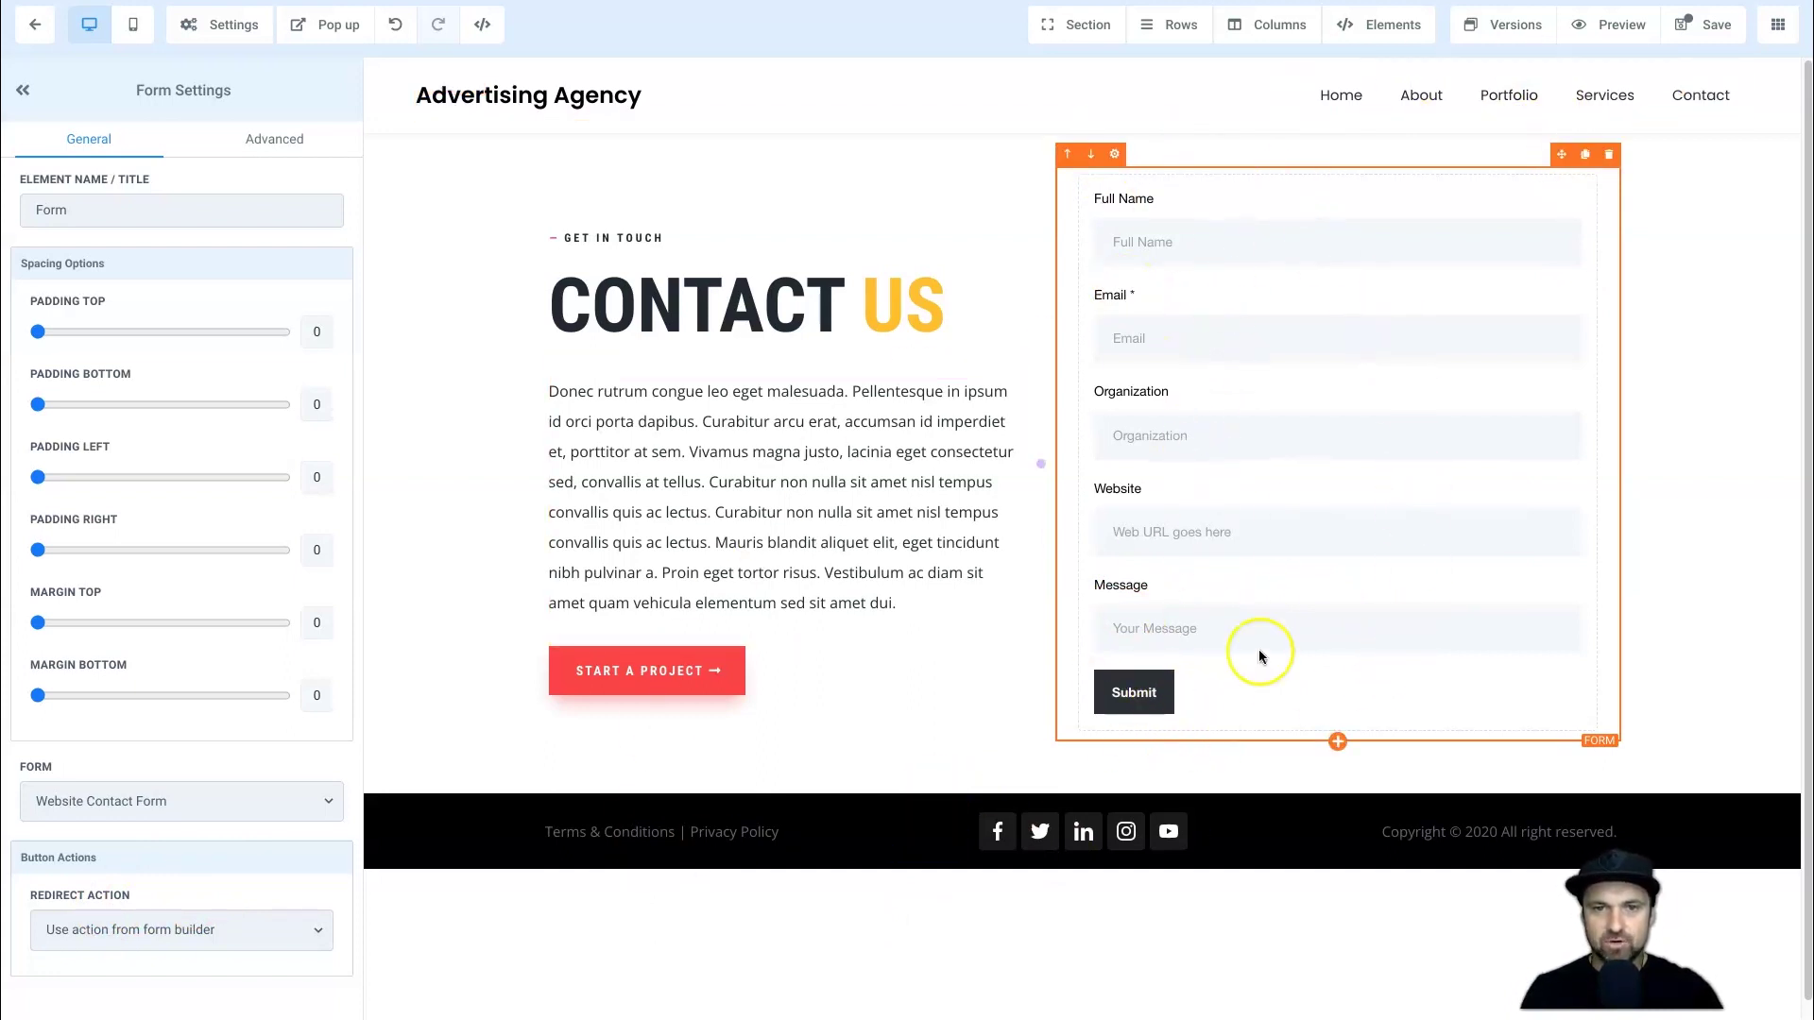
# - Try the Go to website URL redirect action for the form, and return it to Use action from form builder
pyautogui.click(184, 932)
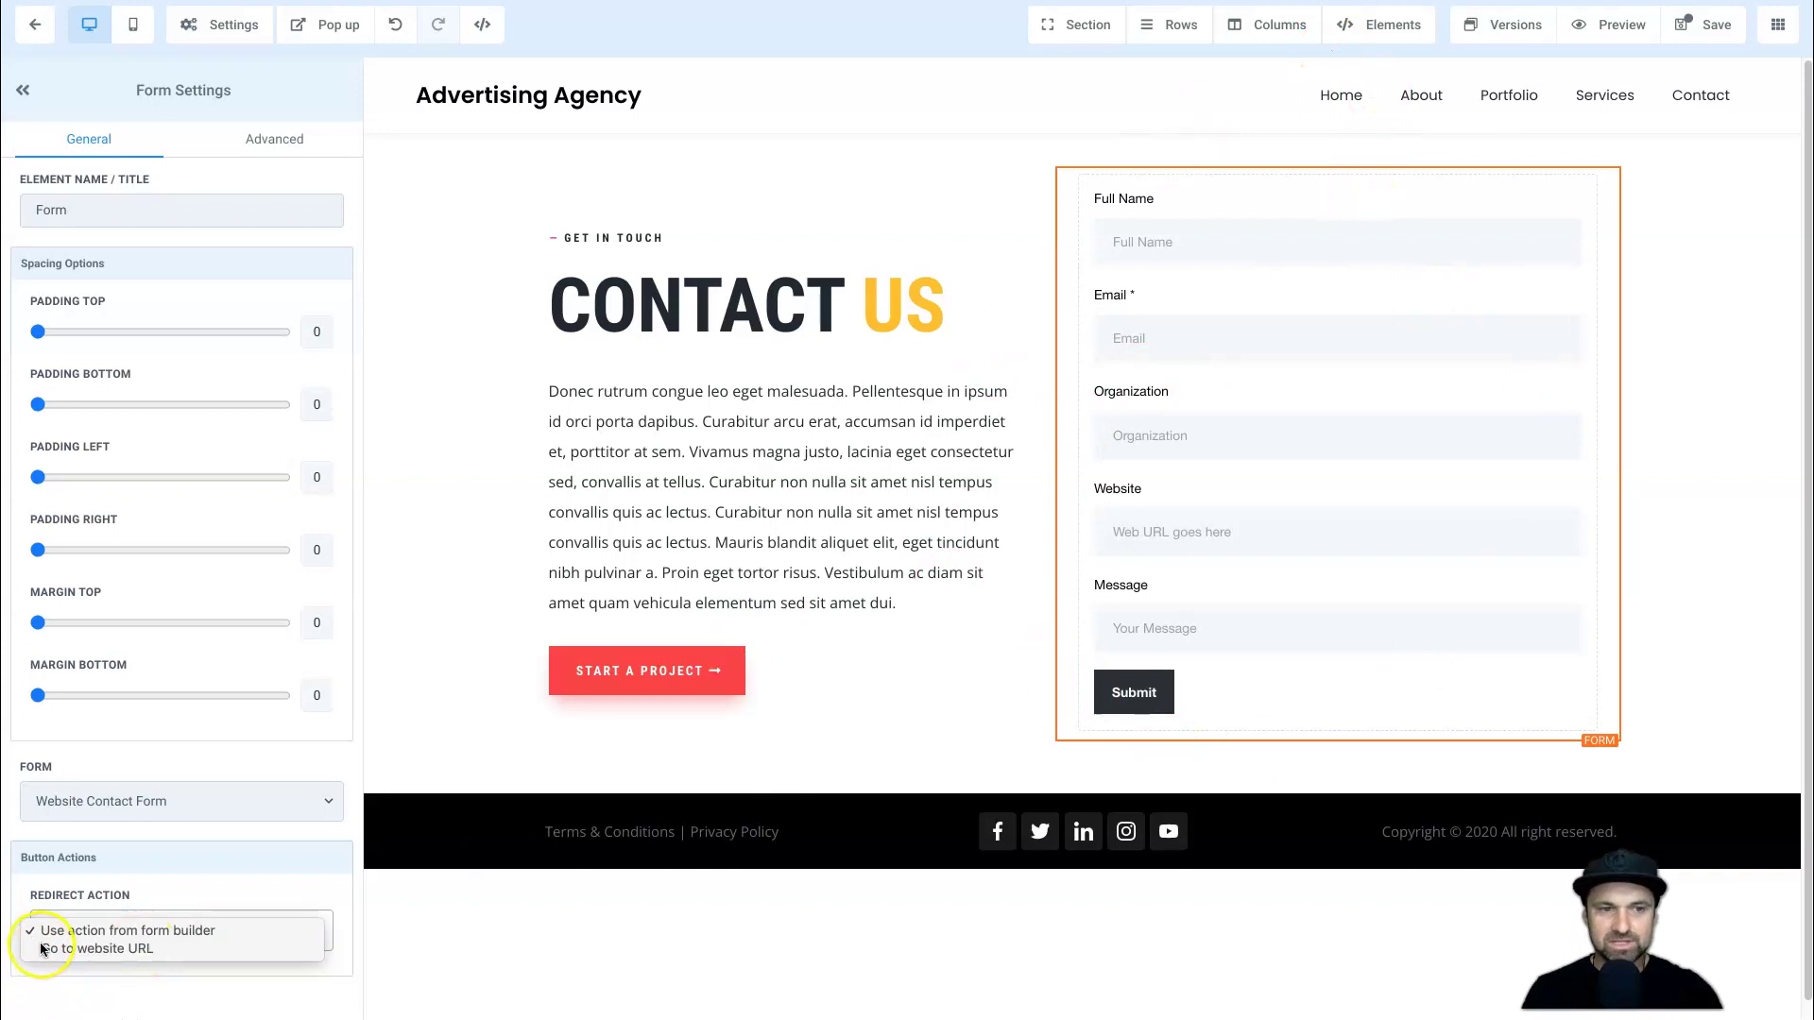
pyautogui.click(102, 949)
pyautogui.click(87, 999)
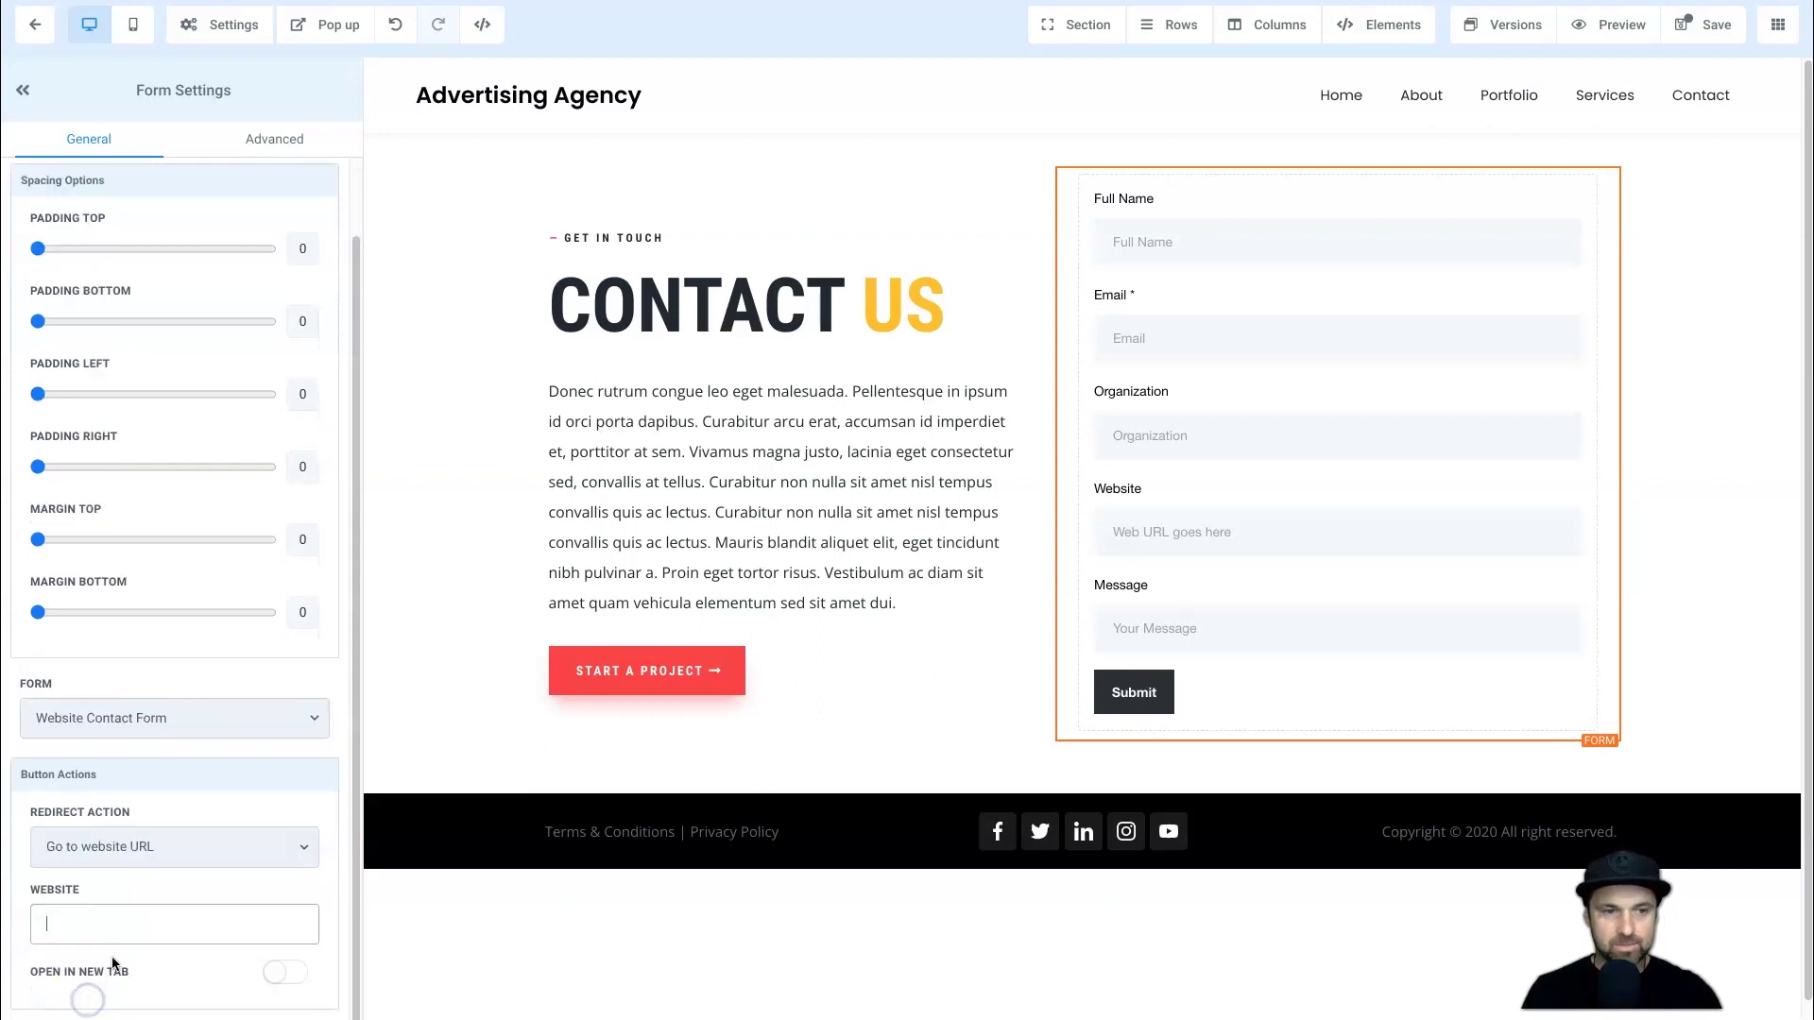
pyautogui.click(147, 846)
pyautogui.click(160, 820)
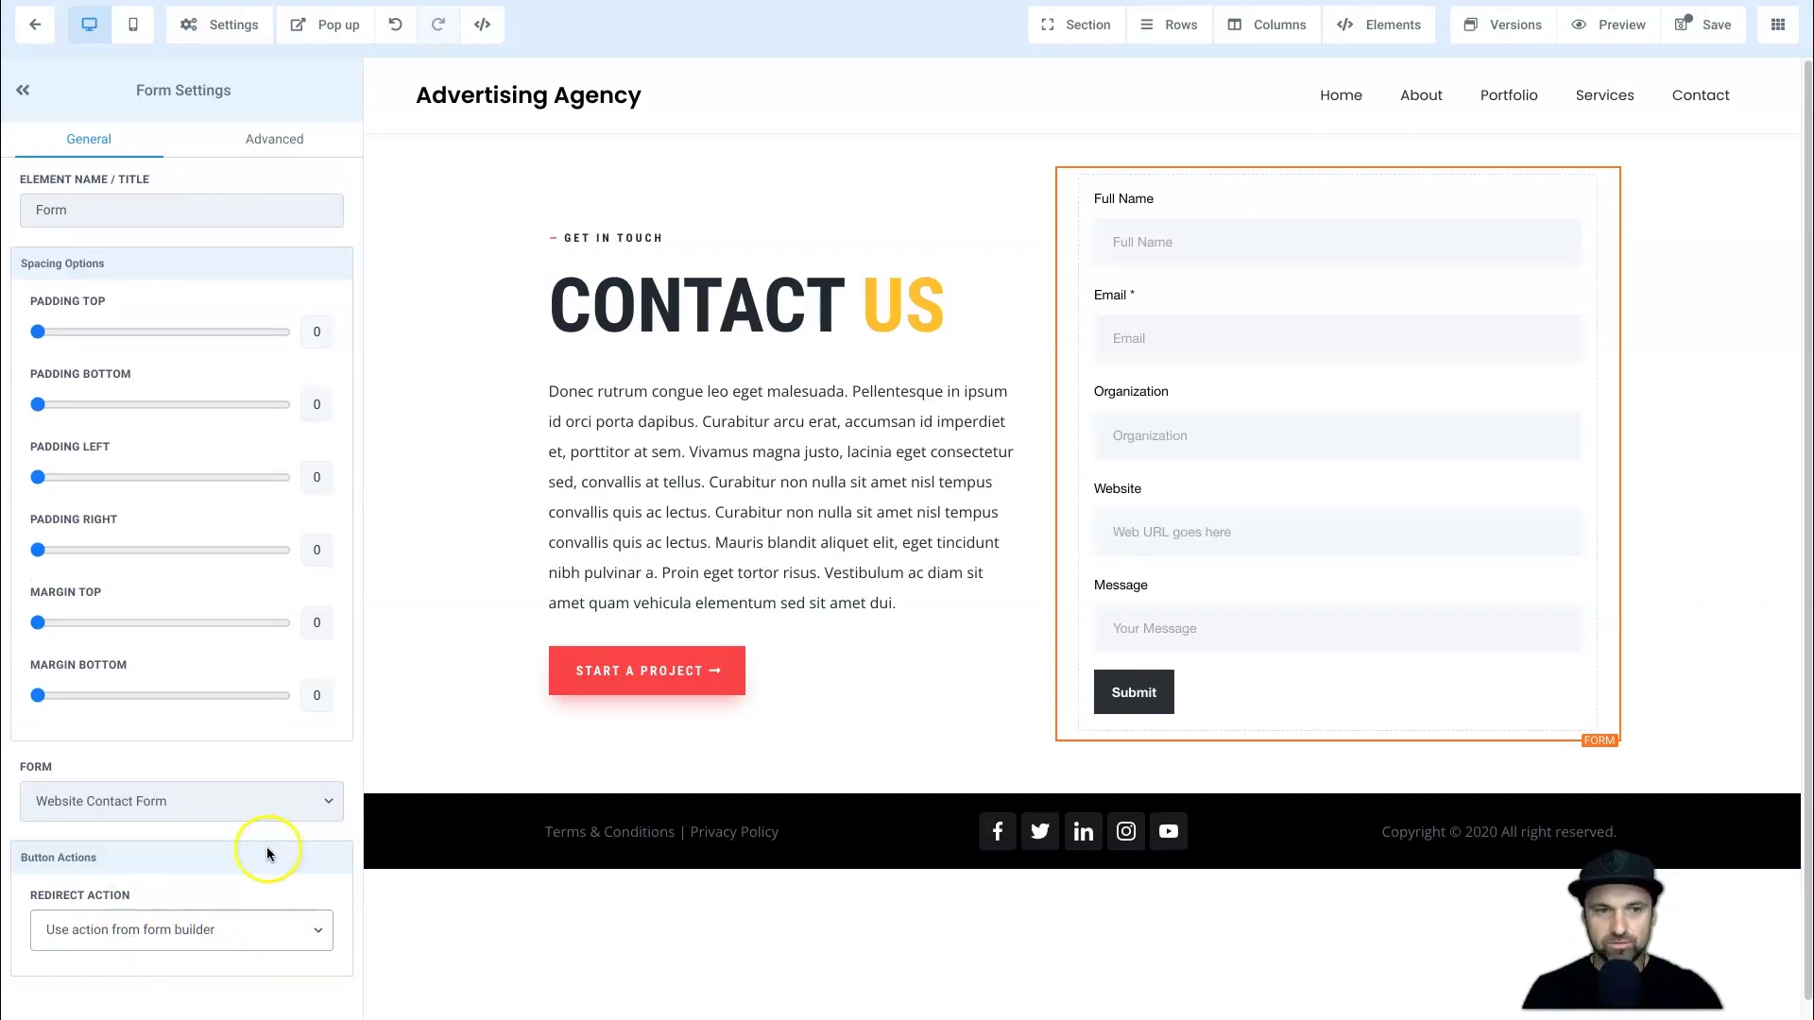
# - Save the Contact page, and test submitting the empty contact form in the page preview
pyautogui.click(1682, 28)
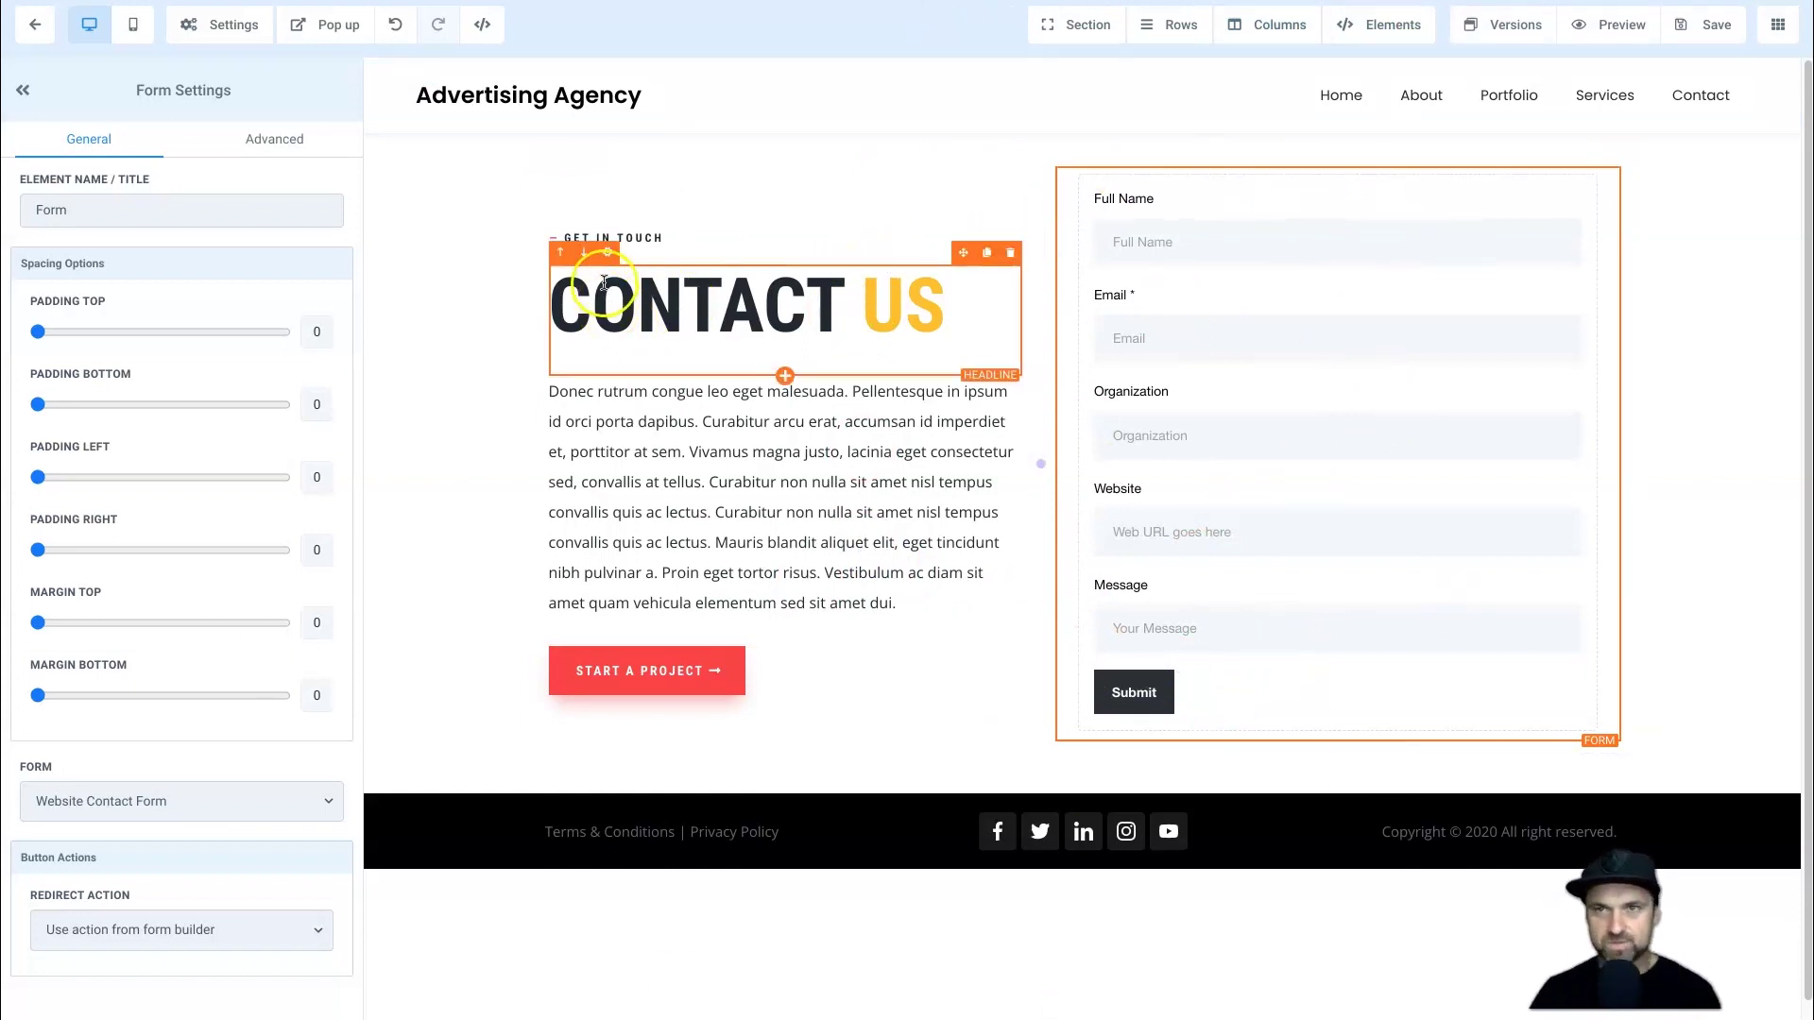
pyautogui.click(1646, 40)
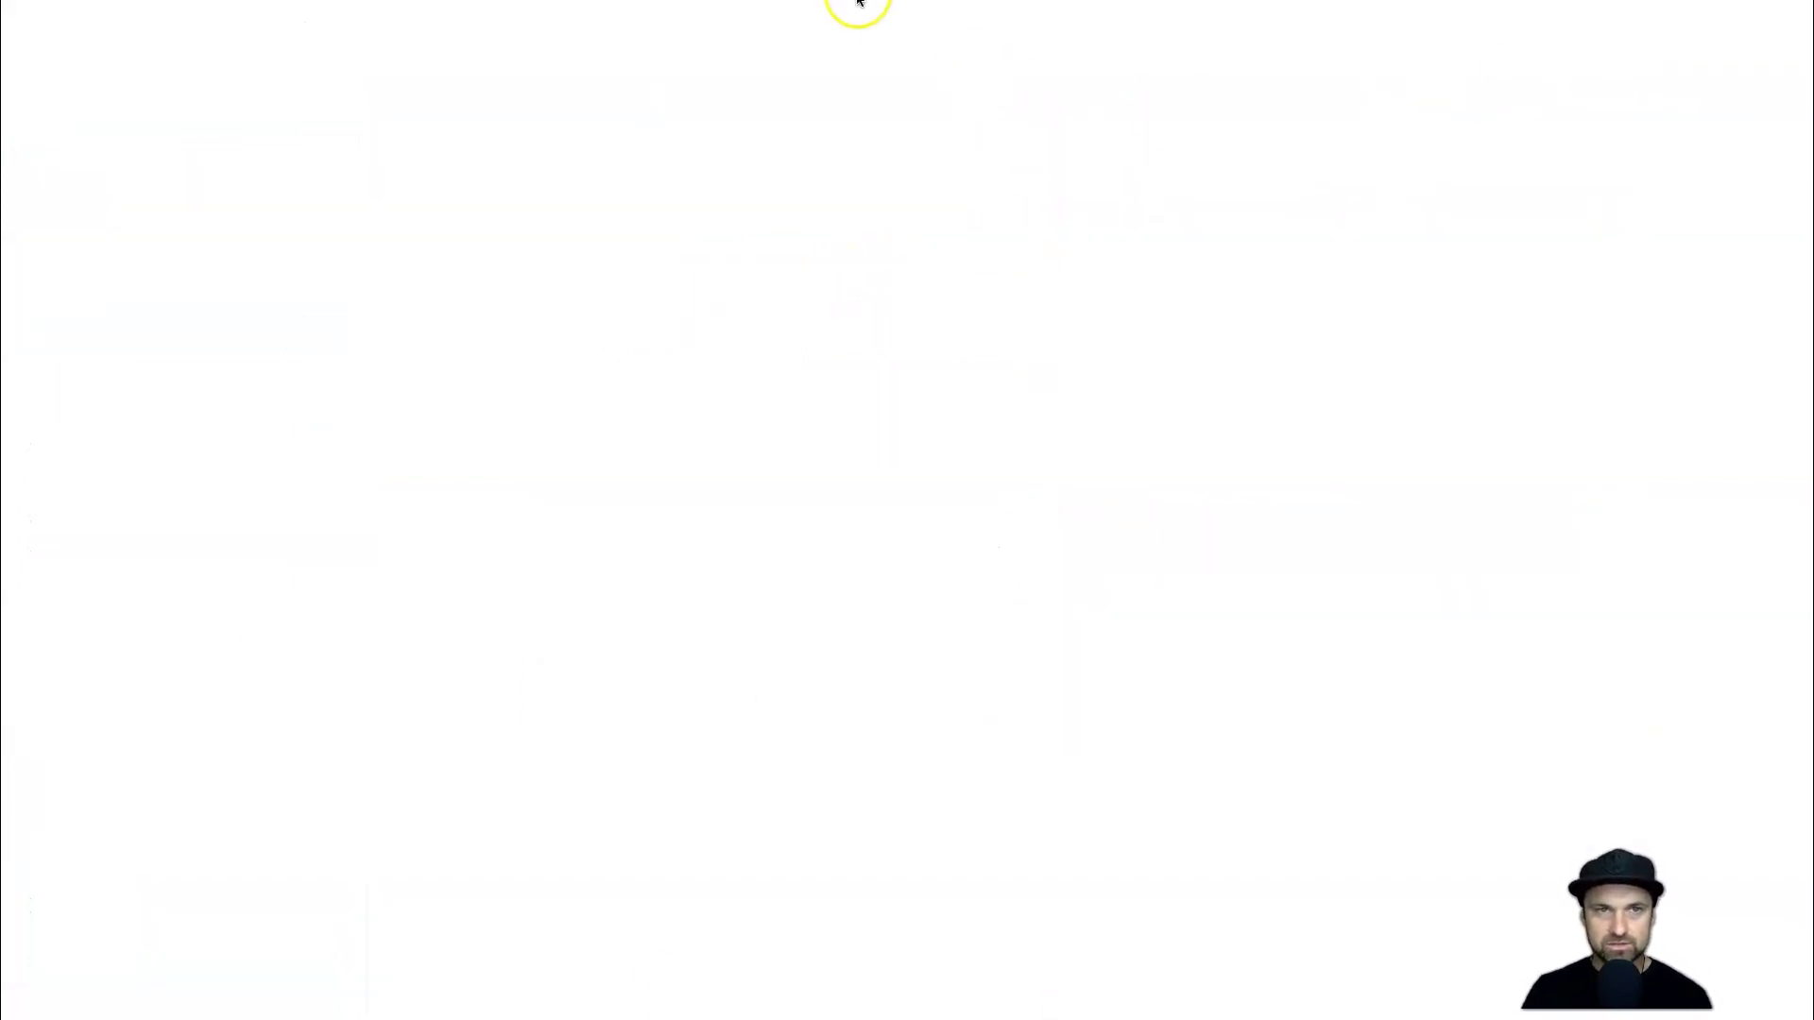
pyautogui.moveTo(218, 73); pyautogui.dragTo(1619, 668)
pyautogui.click(1406, 661)
pyautogui.moveTo(845, 200); pyautogui.dragTo(964, 244)
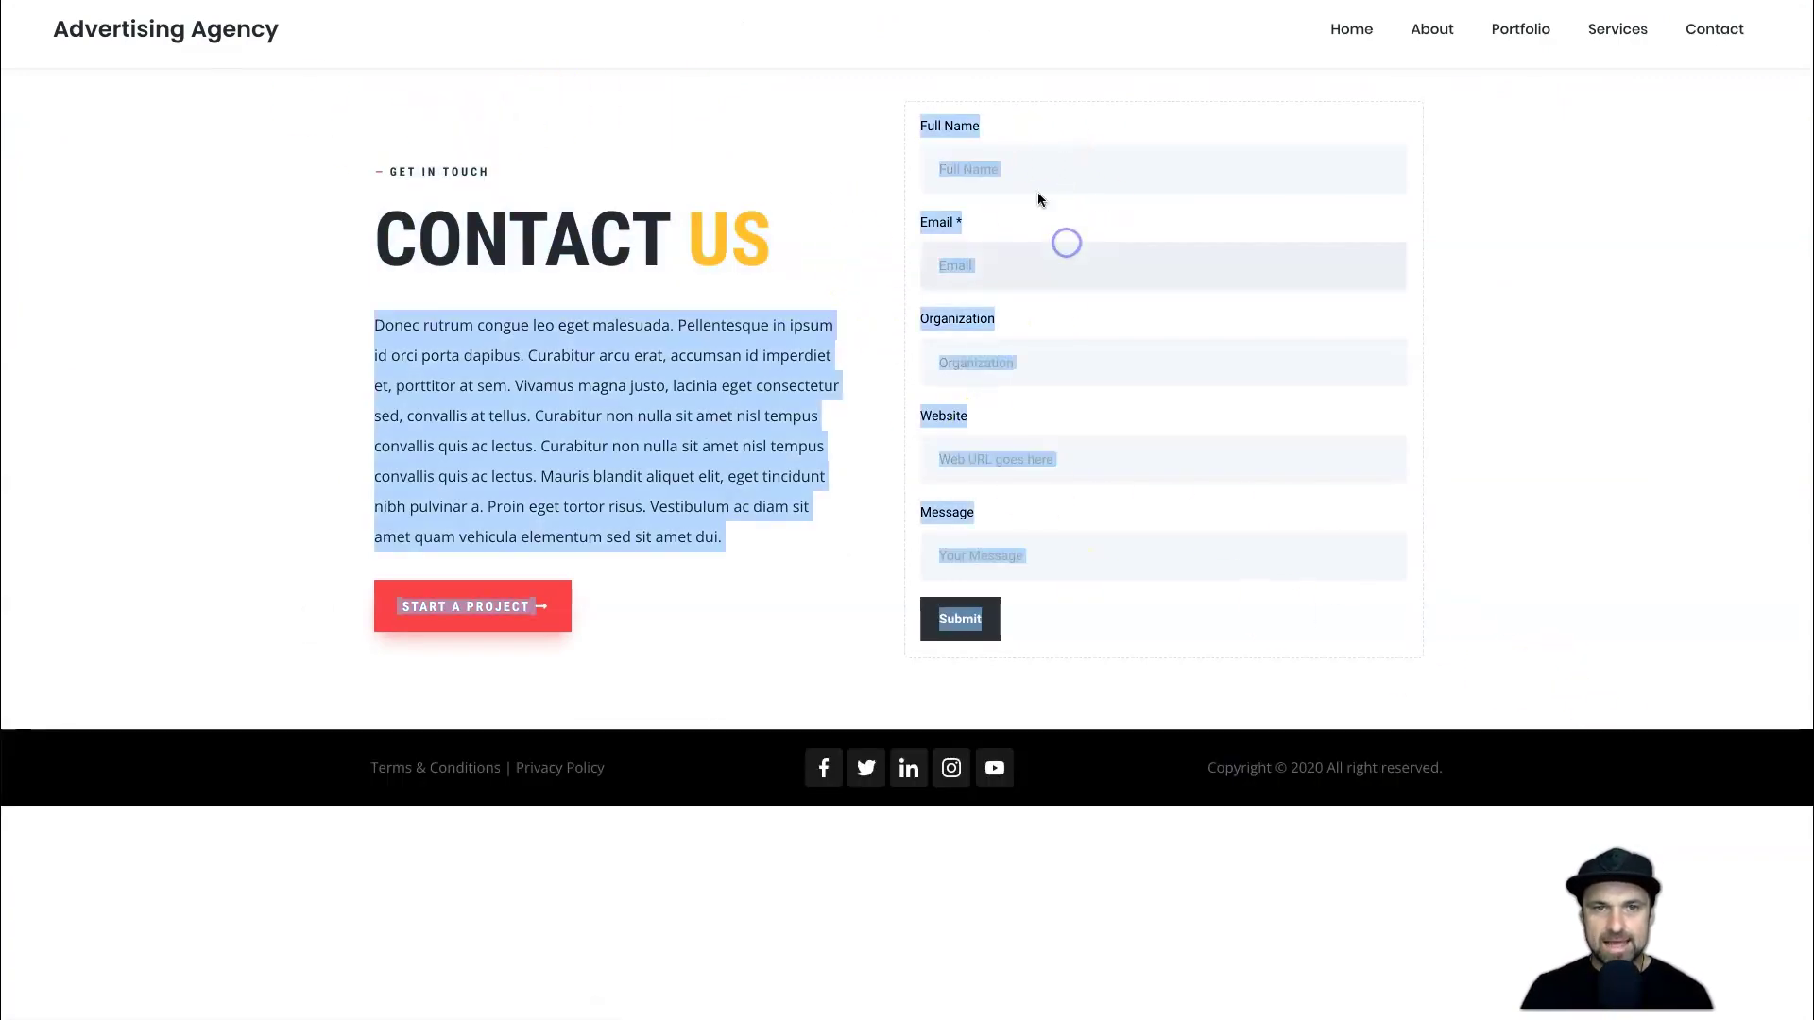
pyautogui.click(1153, 212)
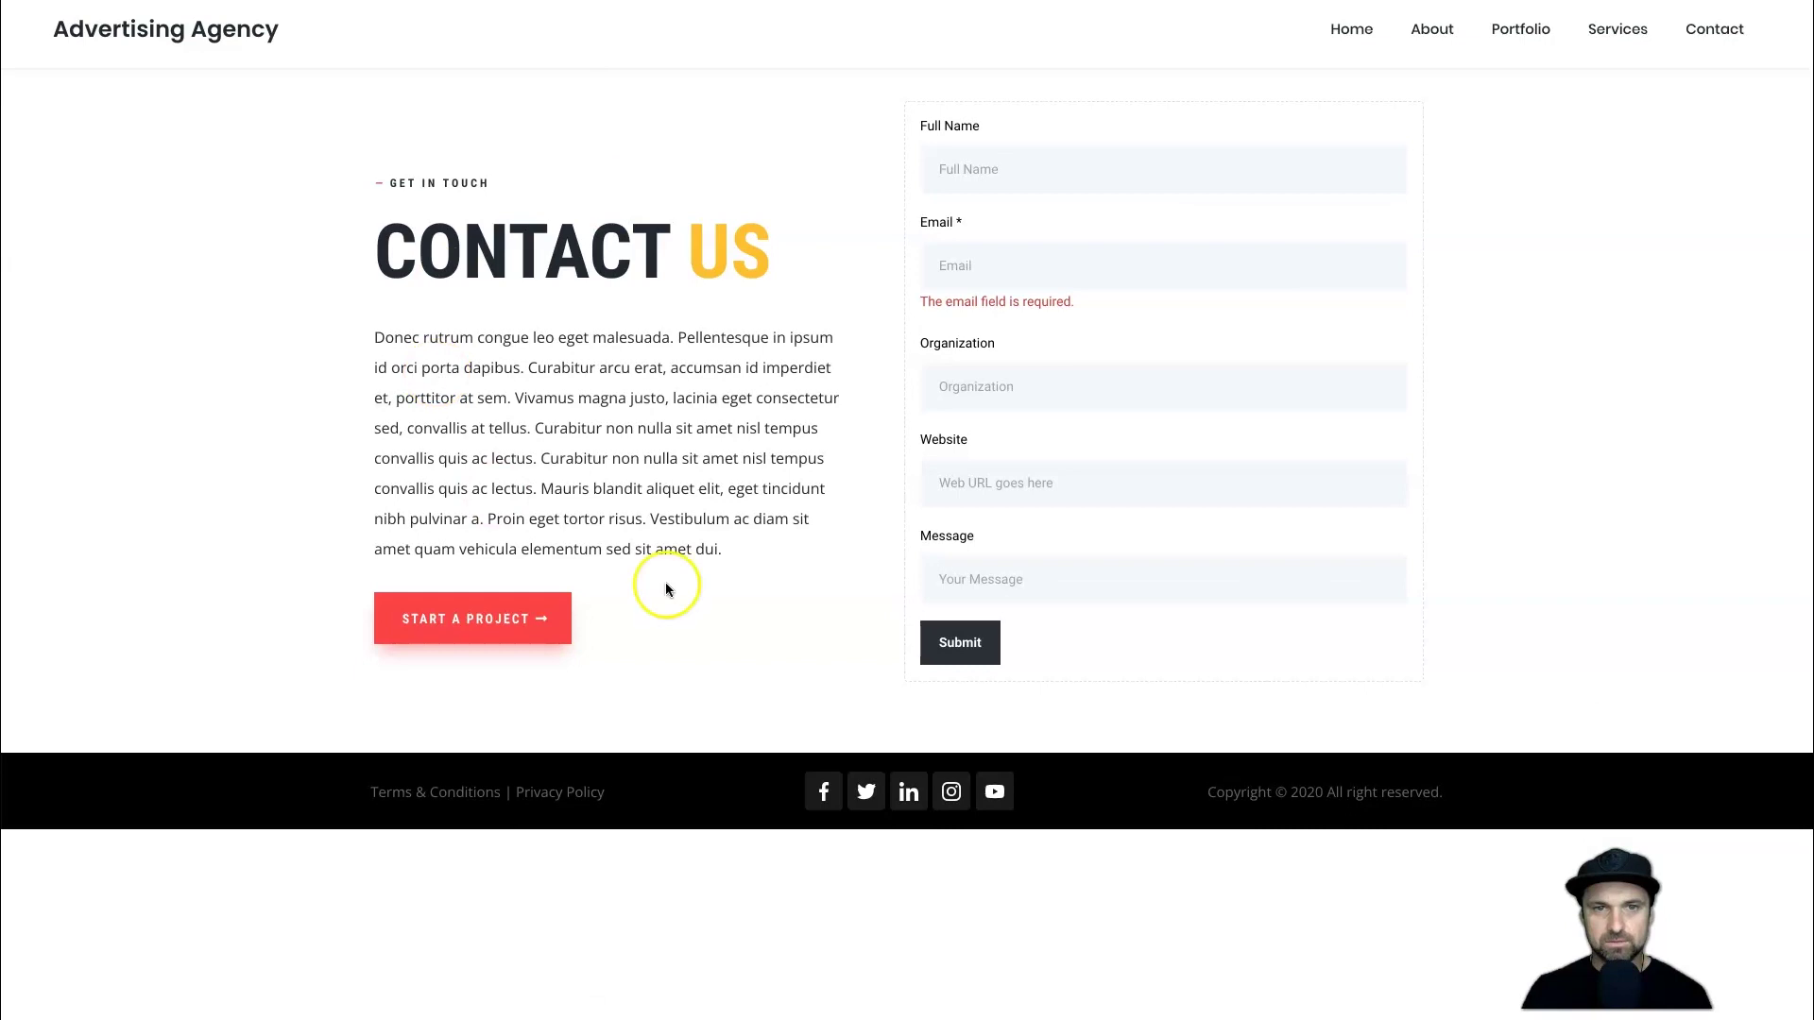
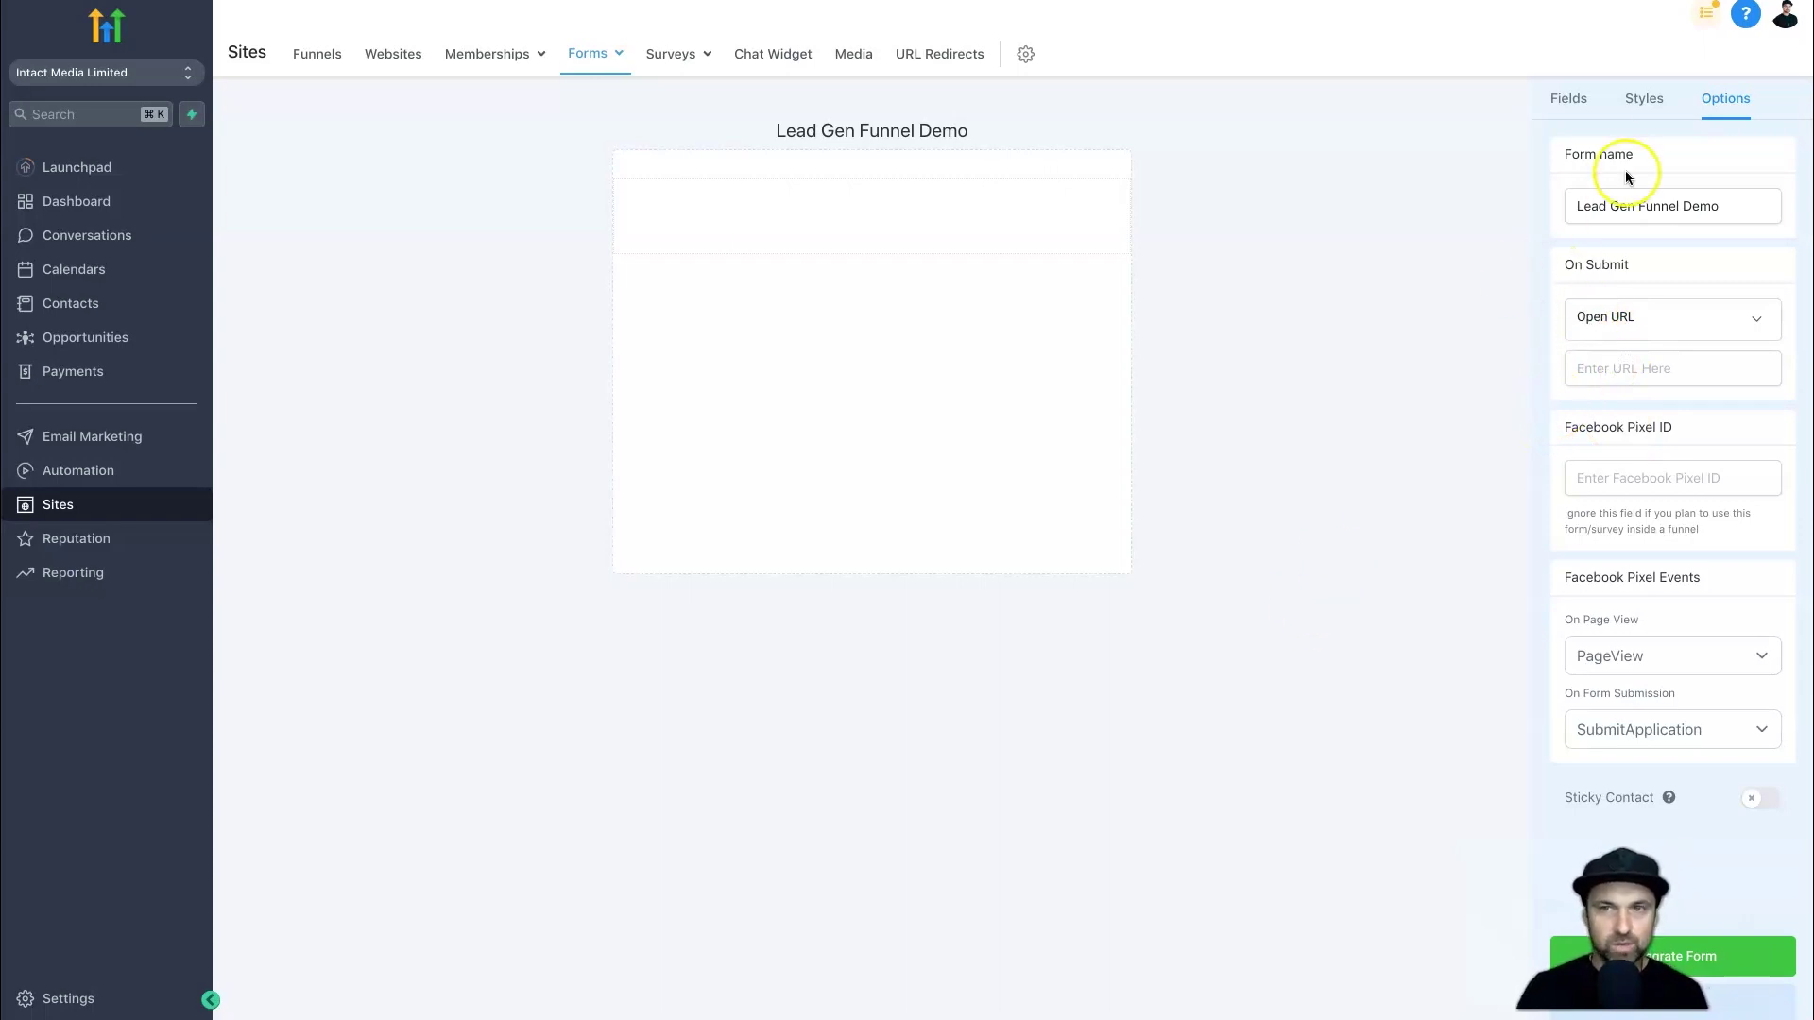
# - Add the standard Full Name and Email fields to the Lead Gen Funnel Demo form
pyautogui.click(1569, 100)
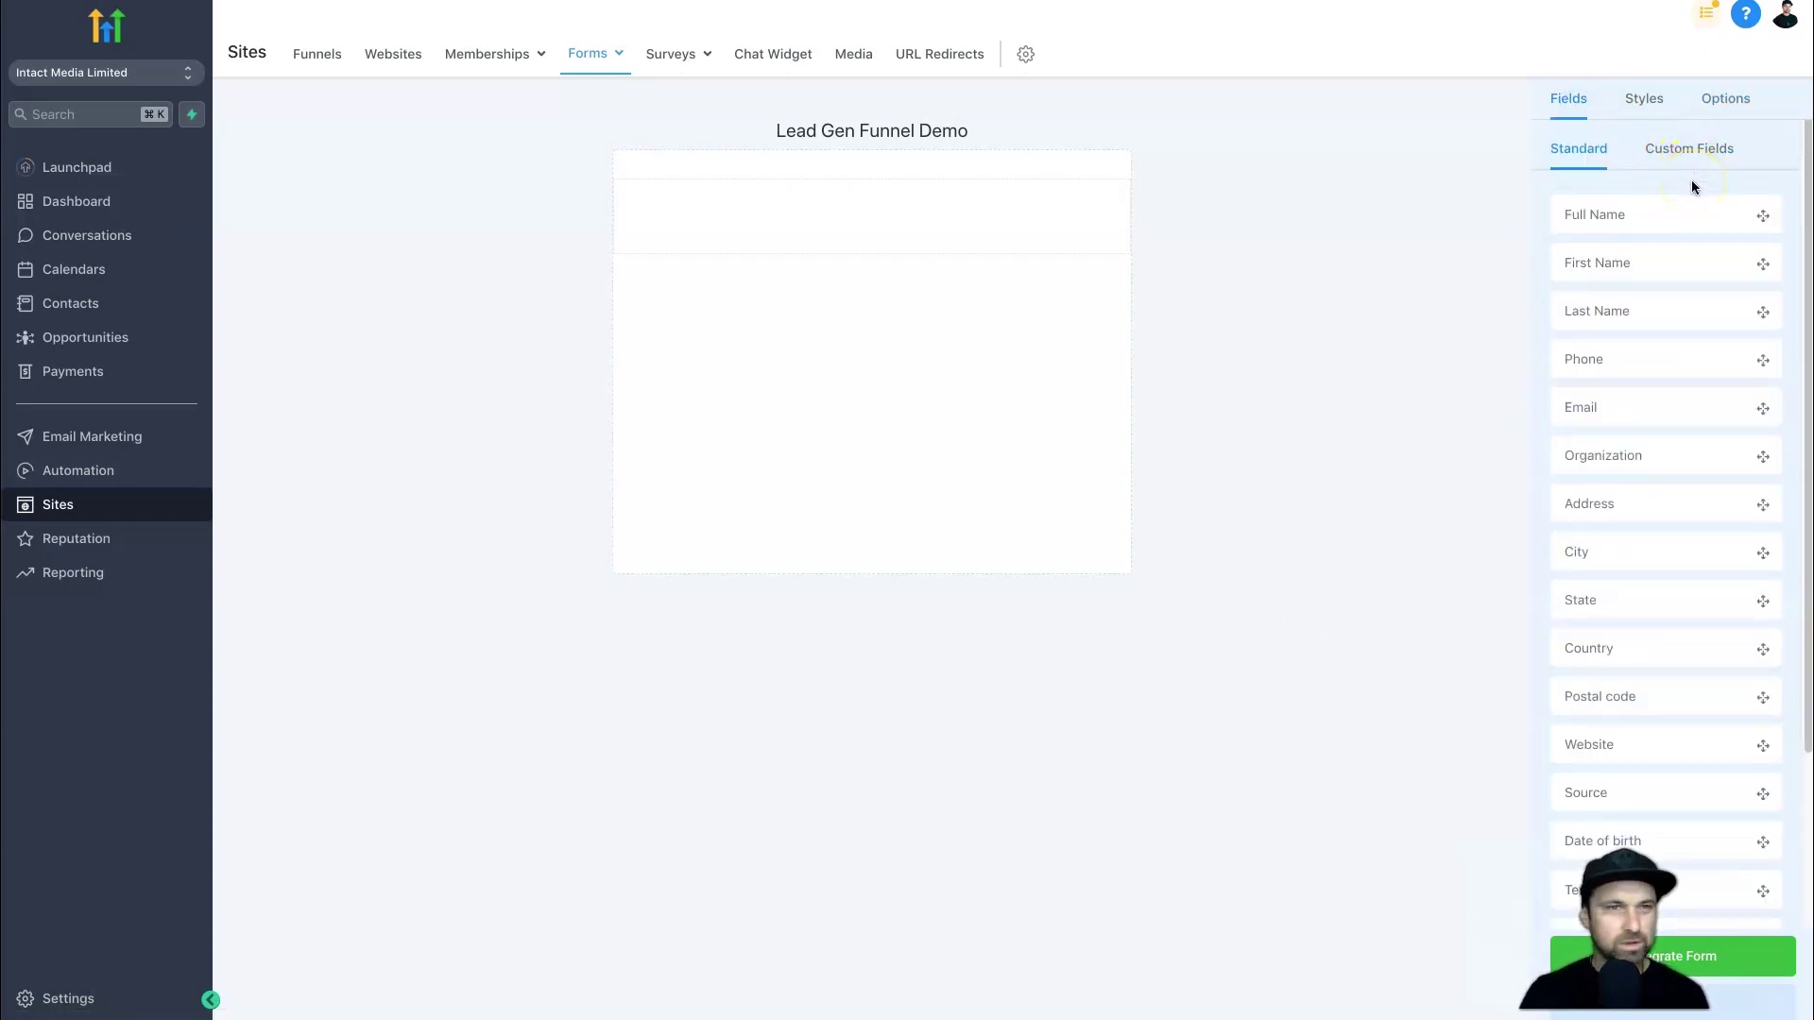
pyautogui.moveTo(1759, 215); pyautogui.dragTo(993, 199)
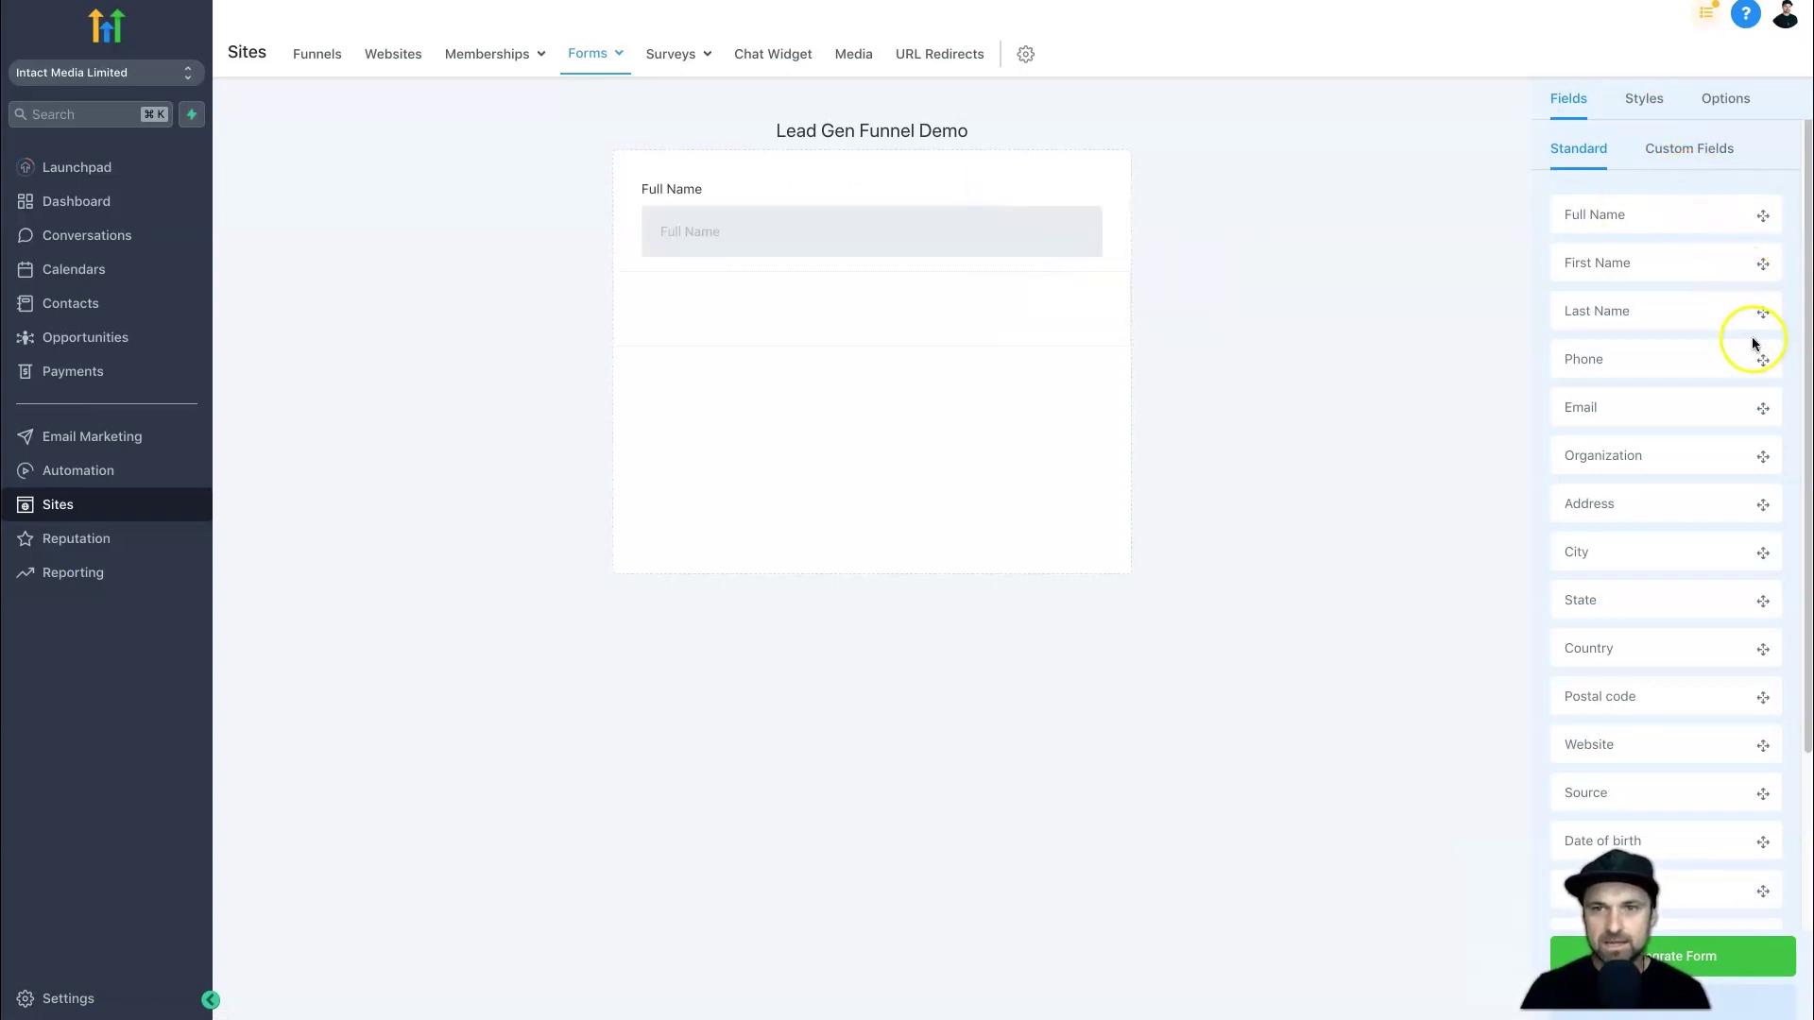
pyautogui.moveTo(1761, 408); pyautogui.dragTo(917, 283)
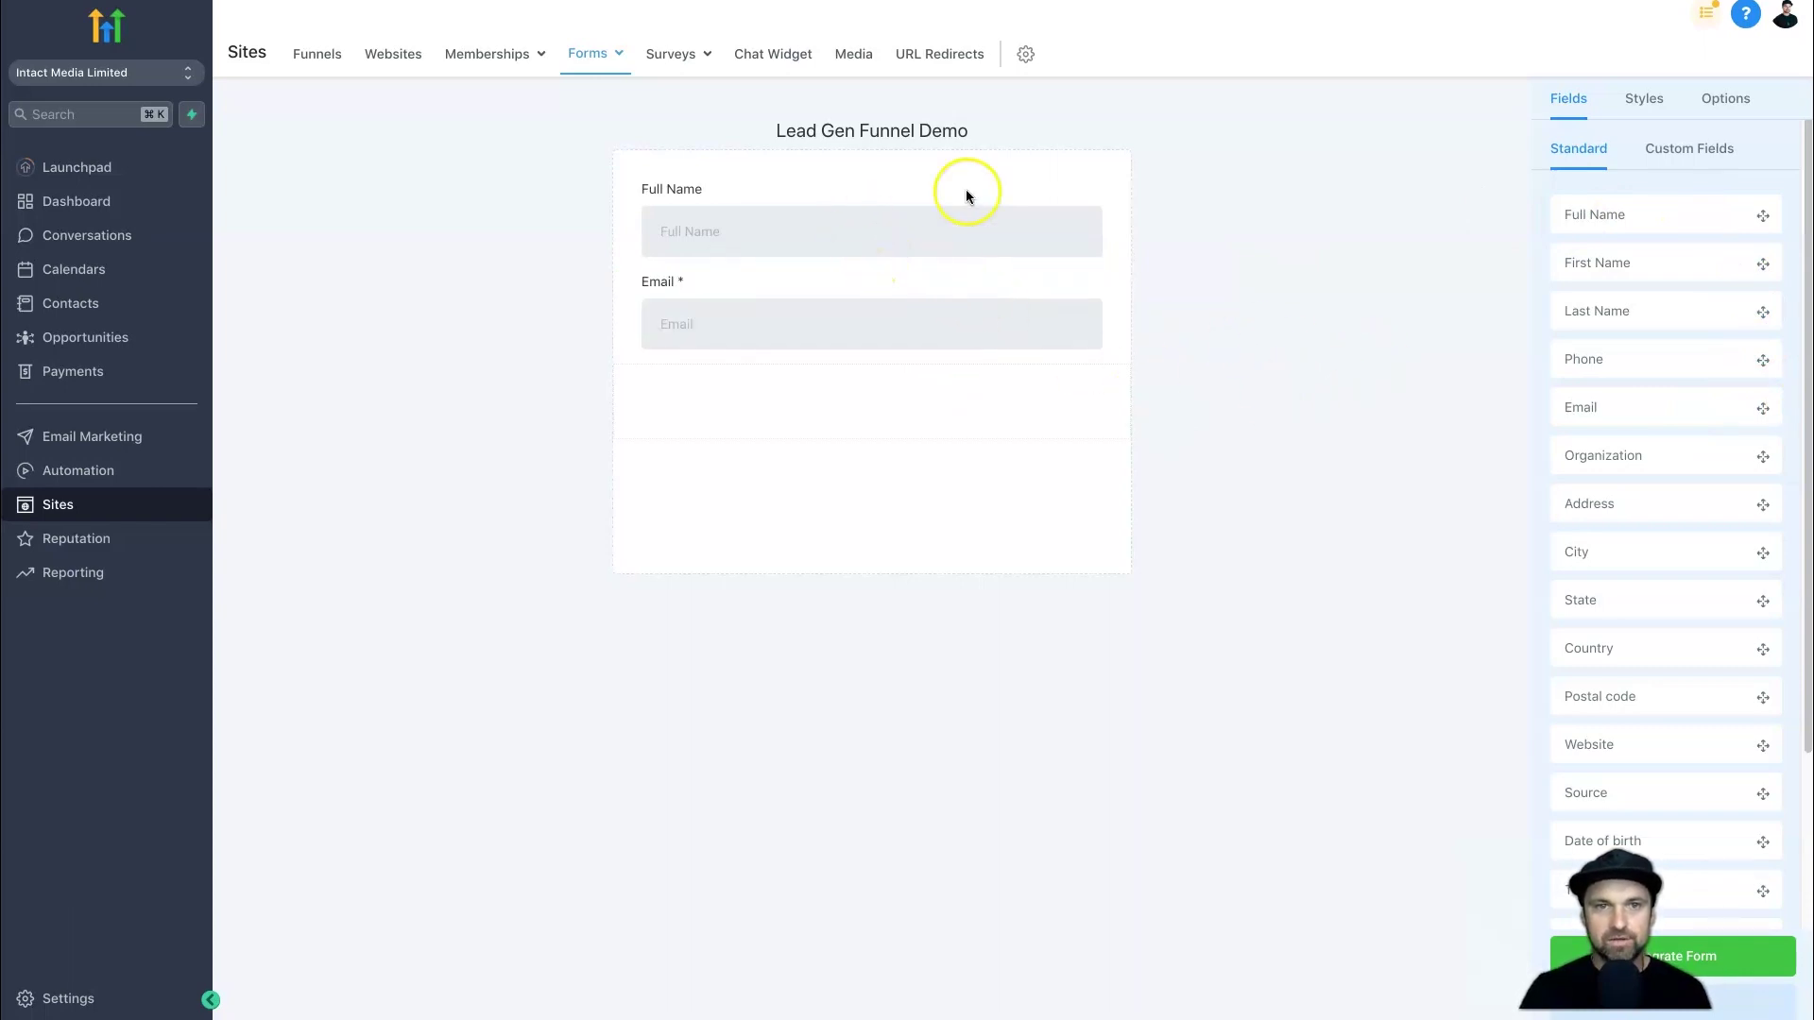
# - Hide the form's field labels after trying the inline layout, and check the form's submission and pixel options
pyautogui.click(1634, 99)
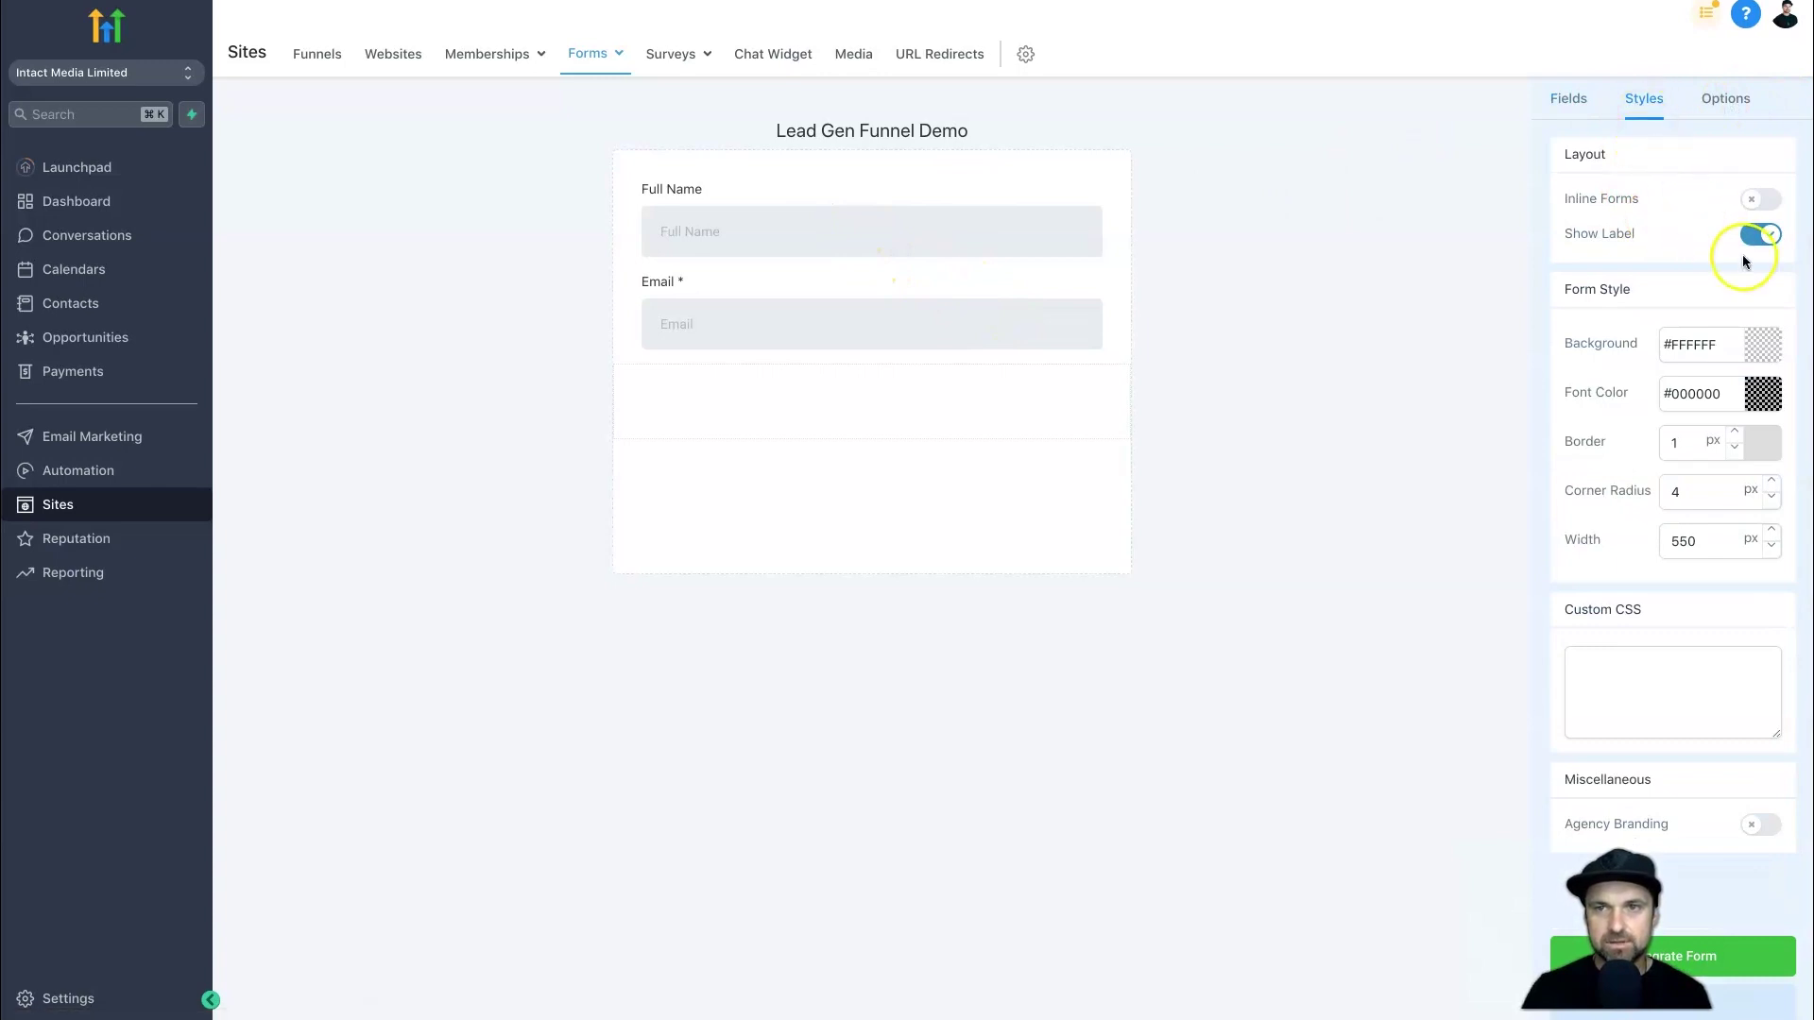
pyautogui.click(1755, 198)
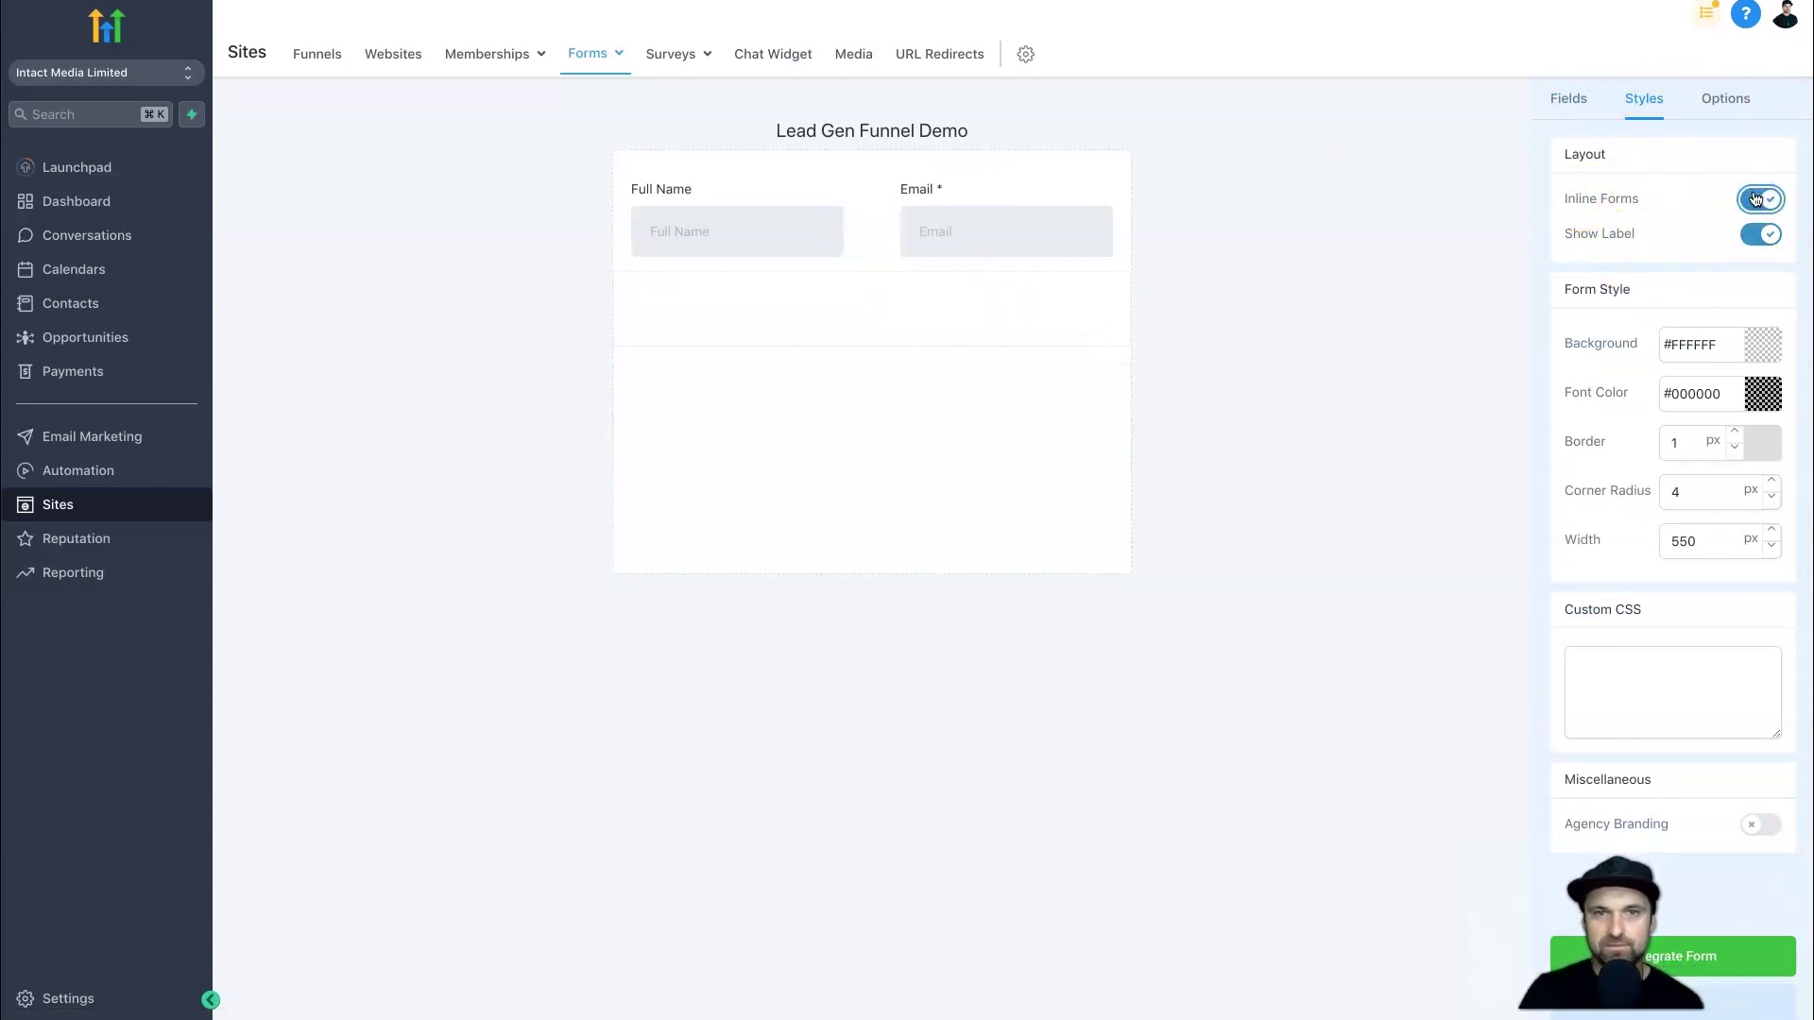
pyautogui.click(1755, 199)
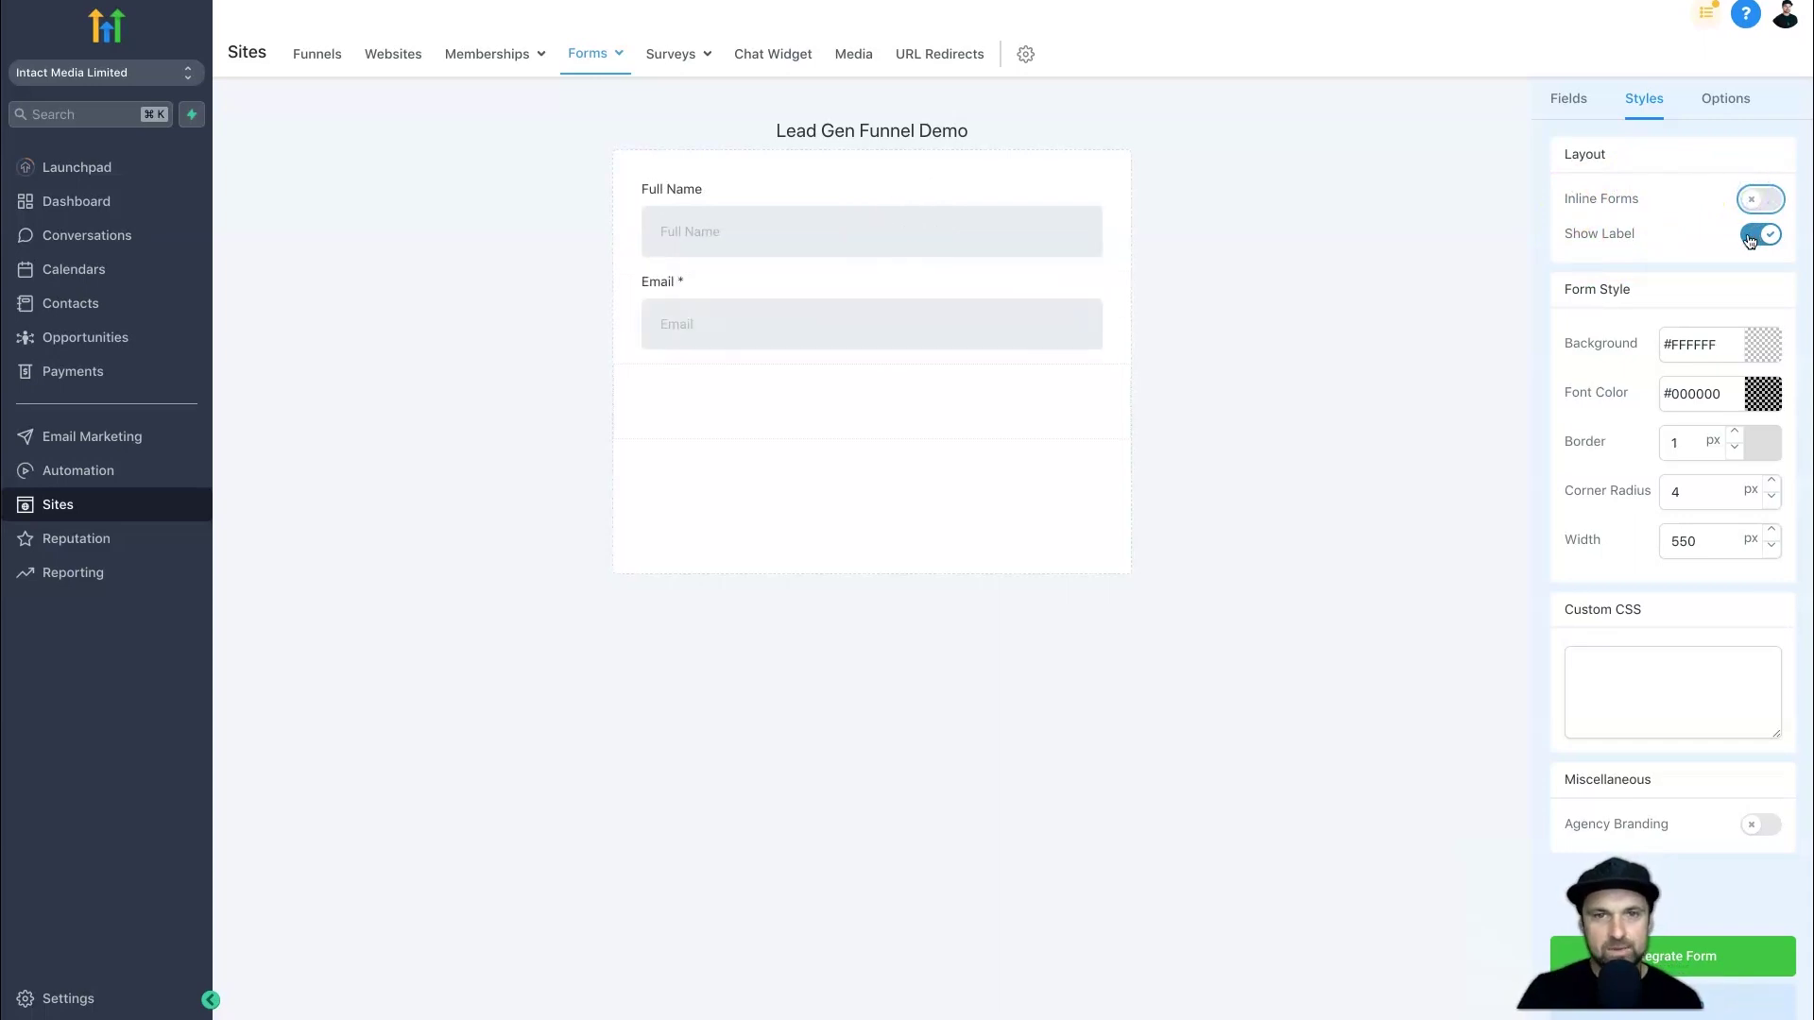
pyautogui.click(1751, 236)
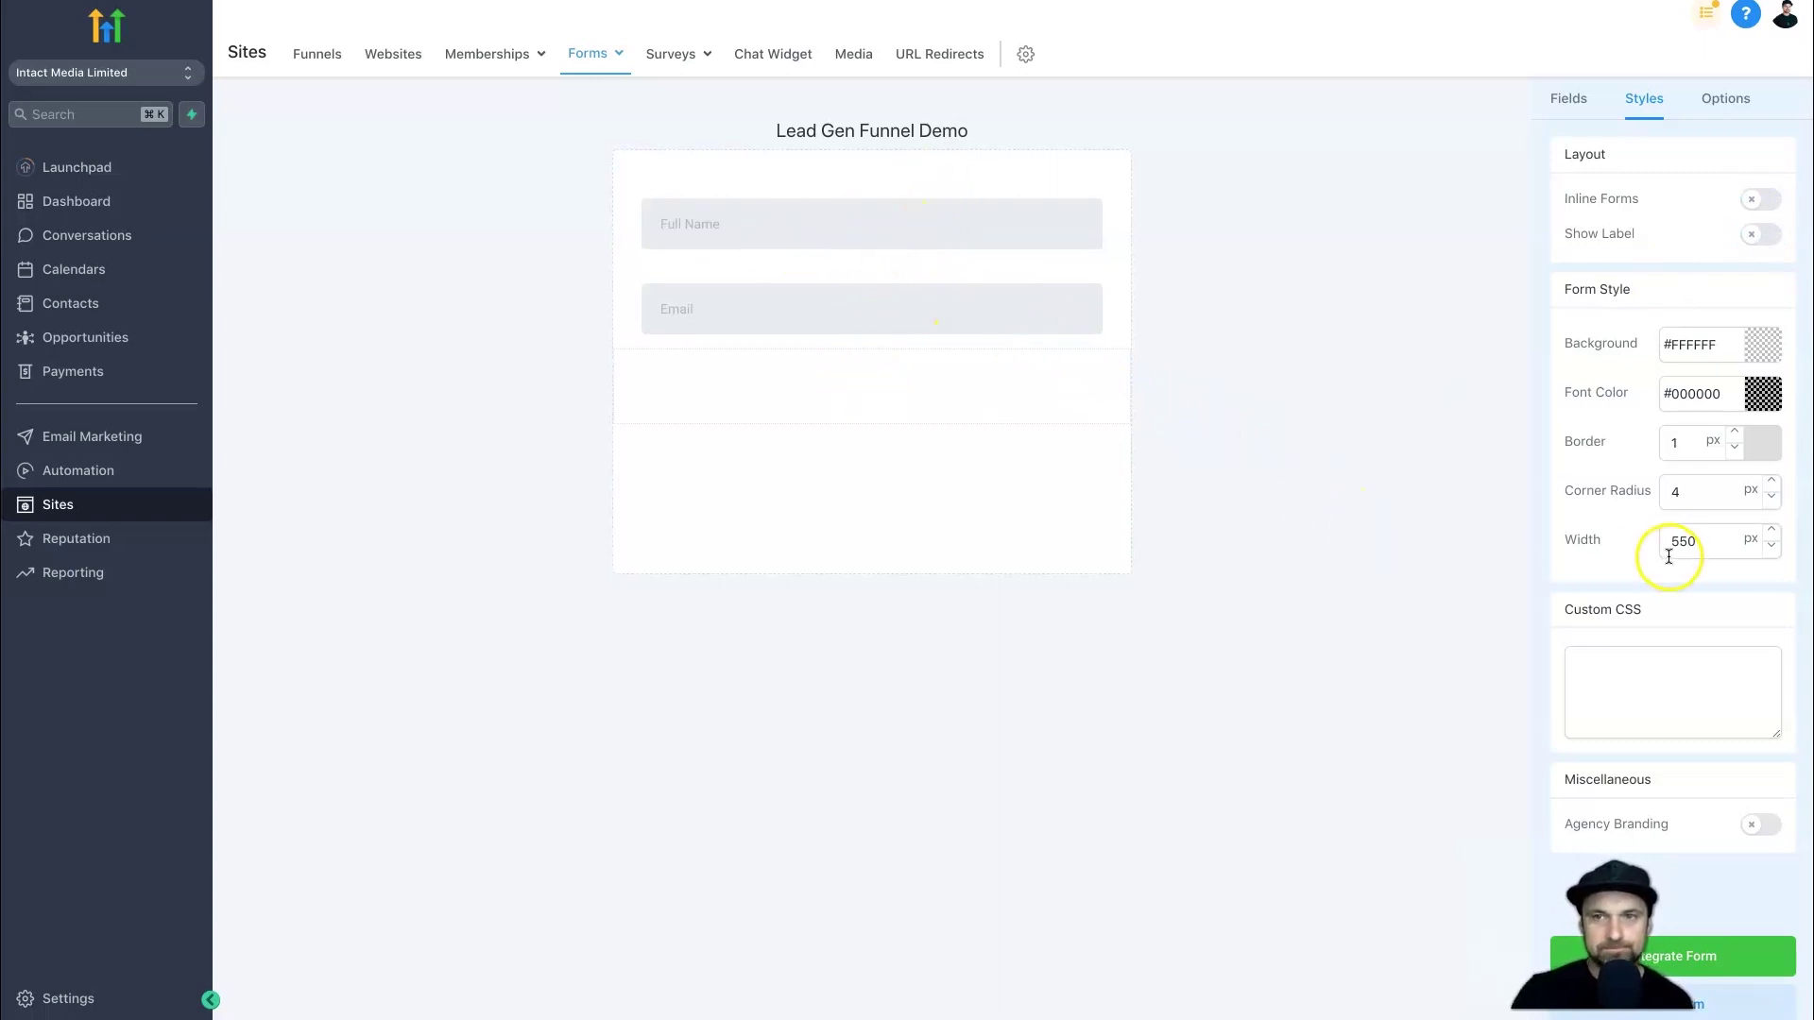
pyautogui.click(1722, 98)
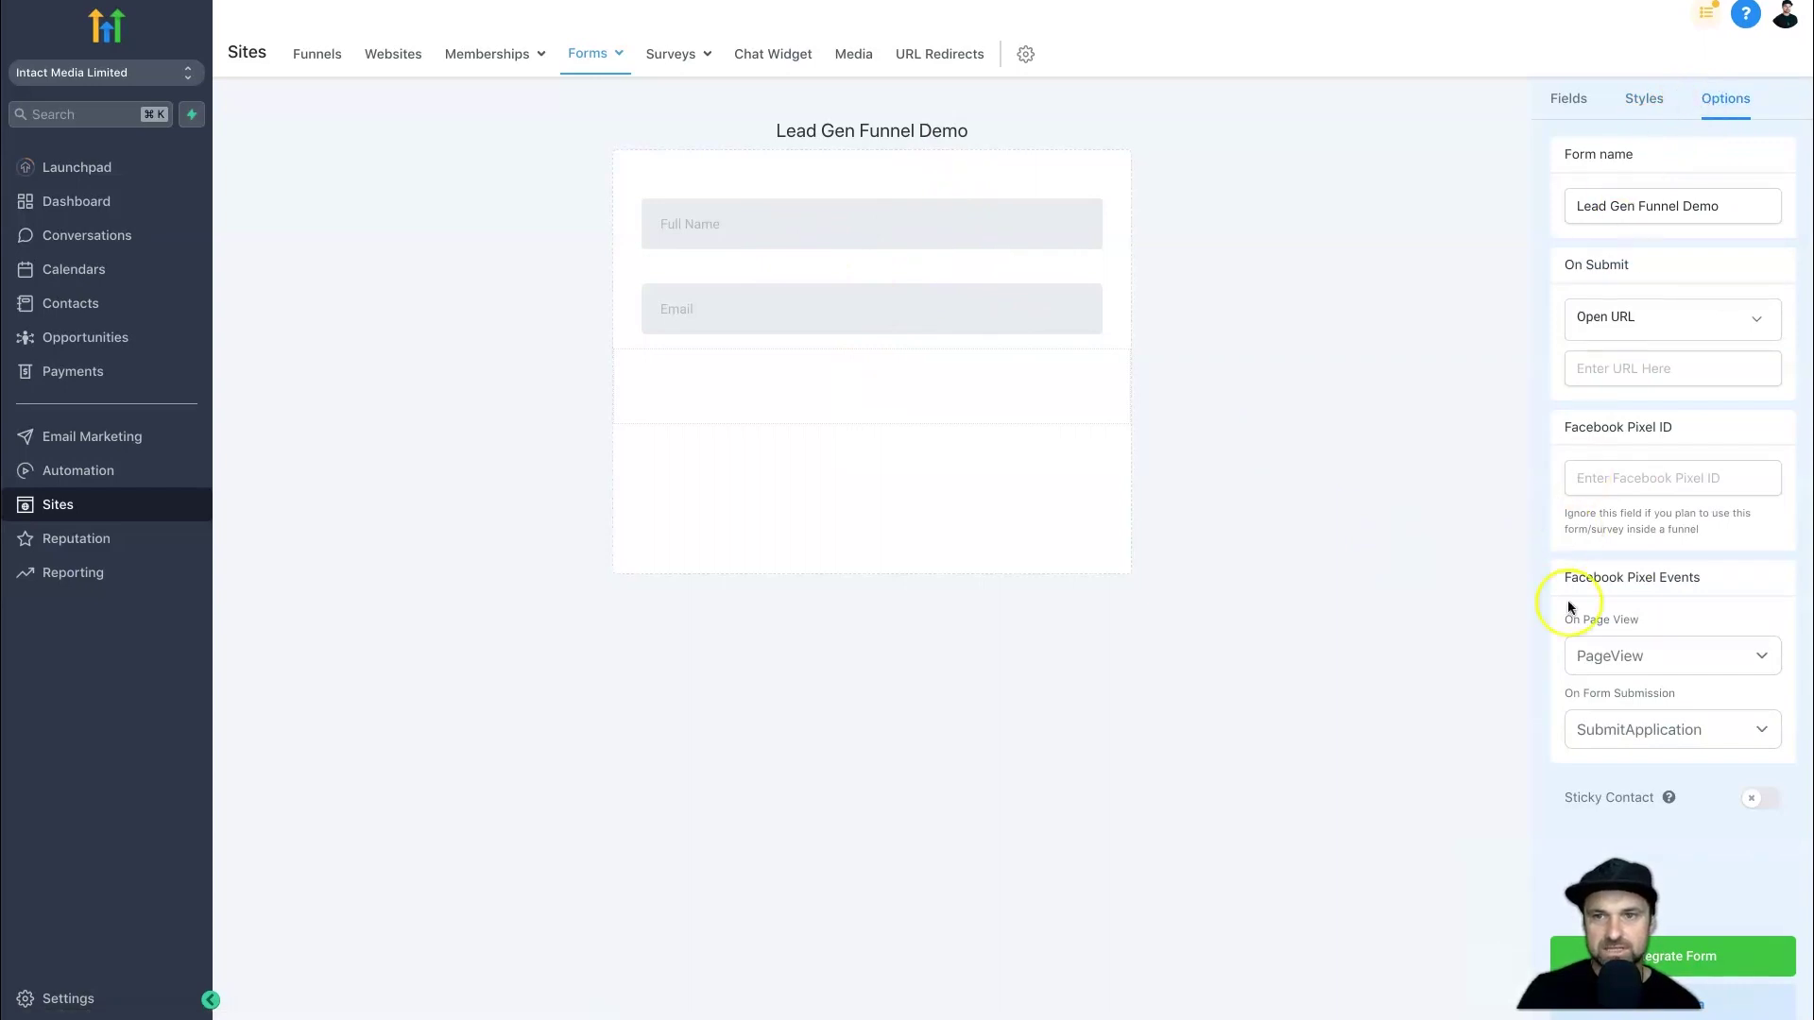
# - Set the Full Name field's placeholder to "Your Name"
pyautogui.click(1568, 98)
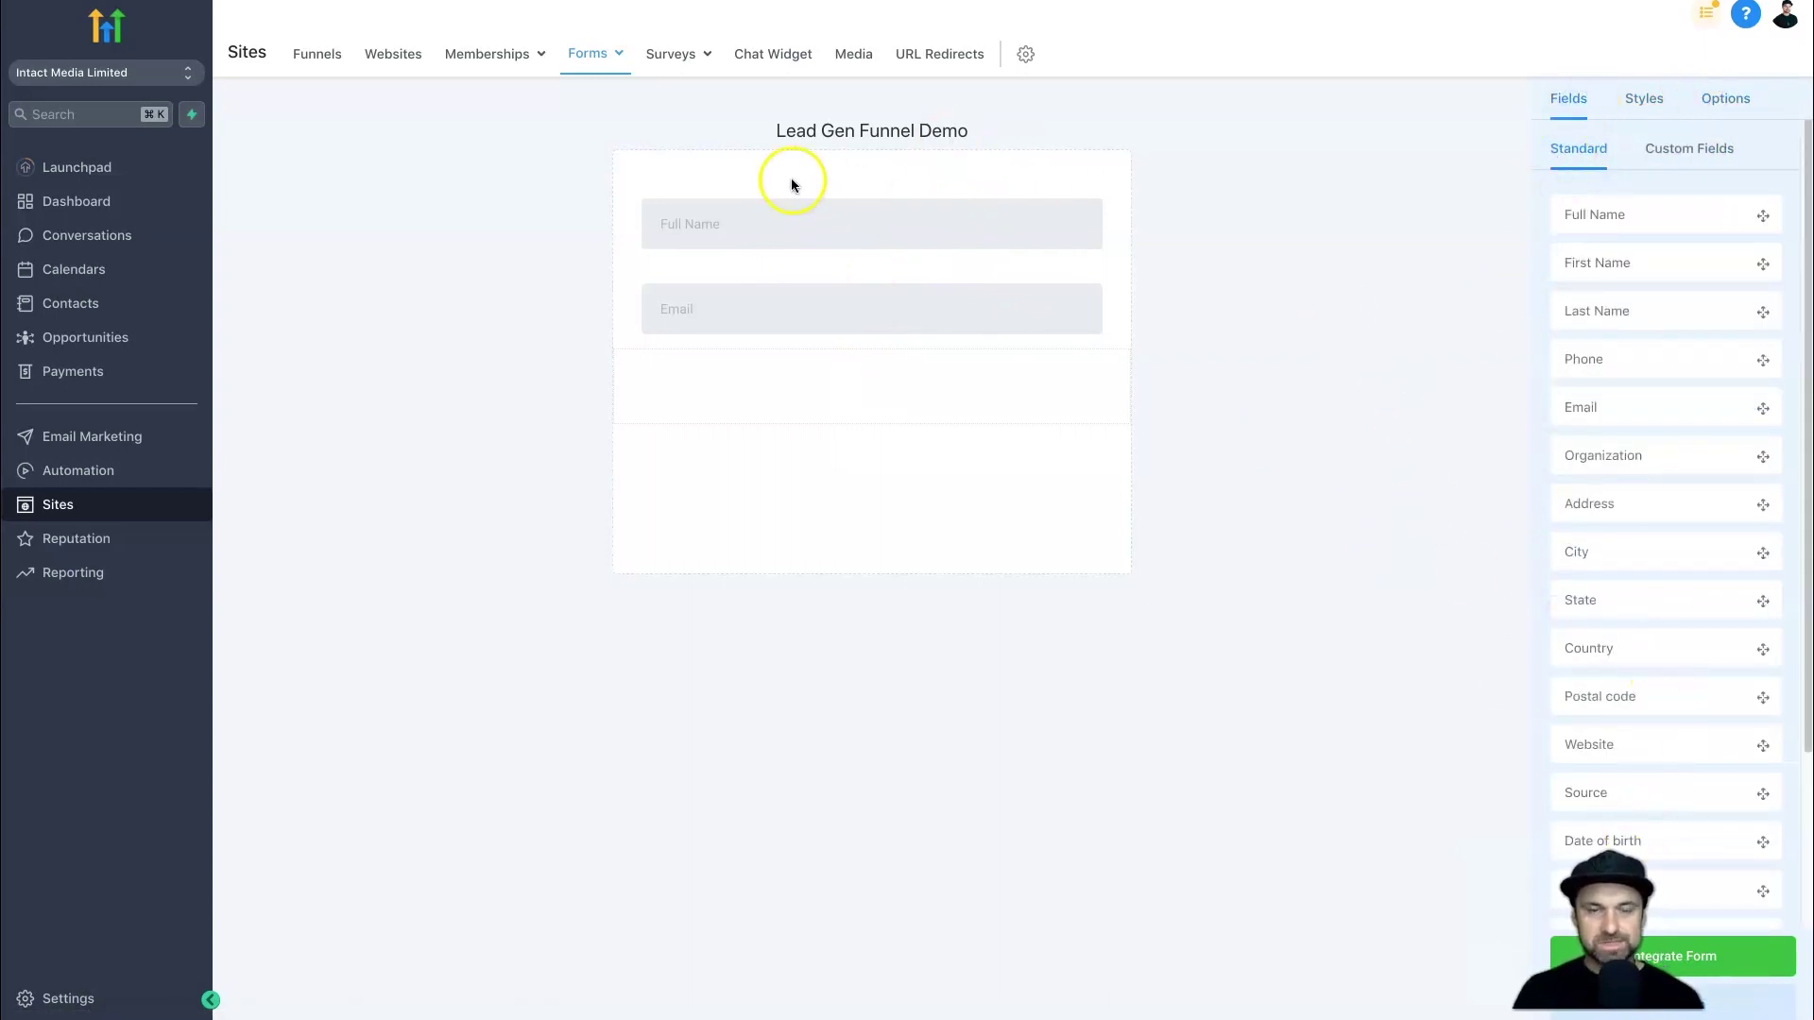
pyautogui.click(715, 312)
pyautogui.click(754, 231)
pyautogui.click(1588, 152)
pyautogui.moveTo(1589, 152); pyautogui.dragTo(1571, 128)
pyautogui.press('Tab')
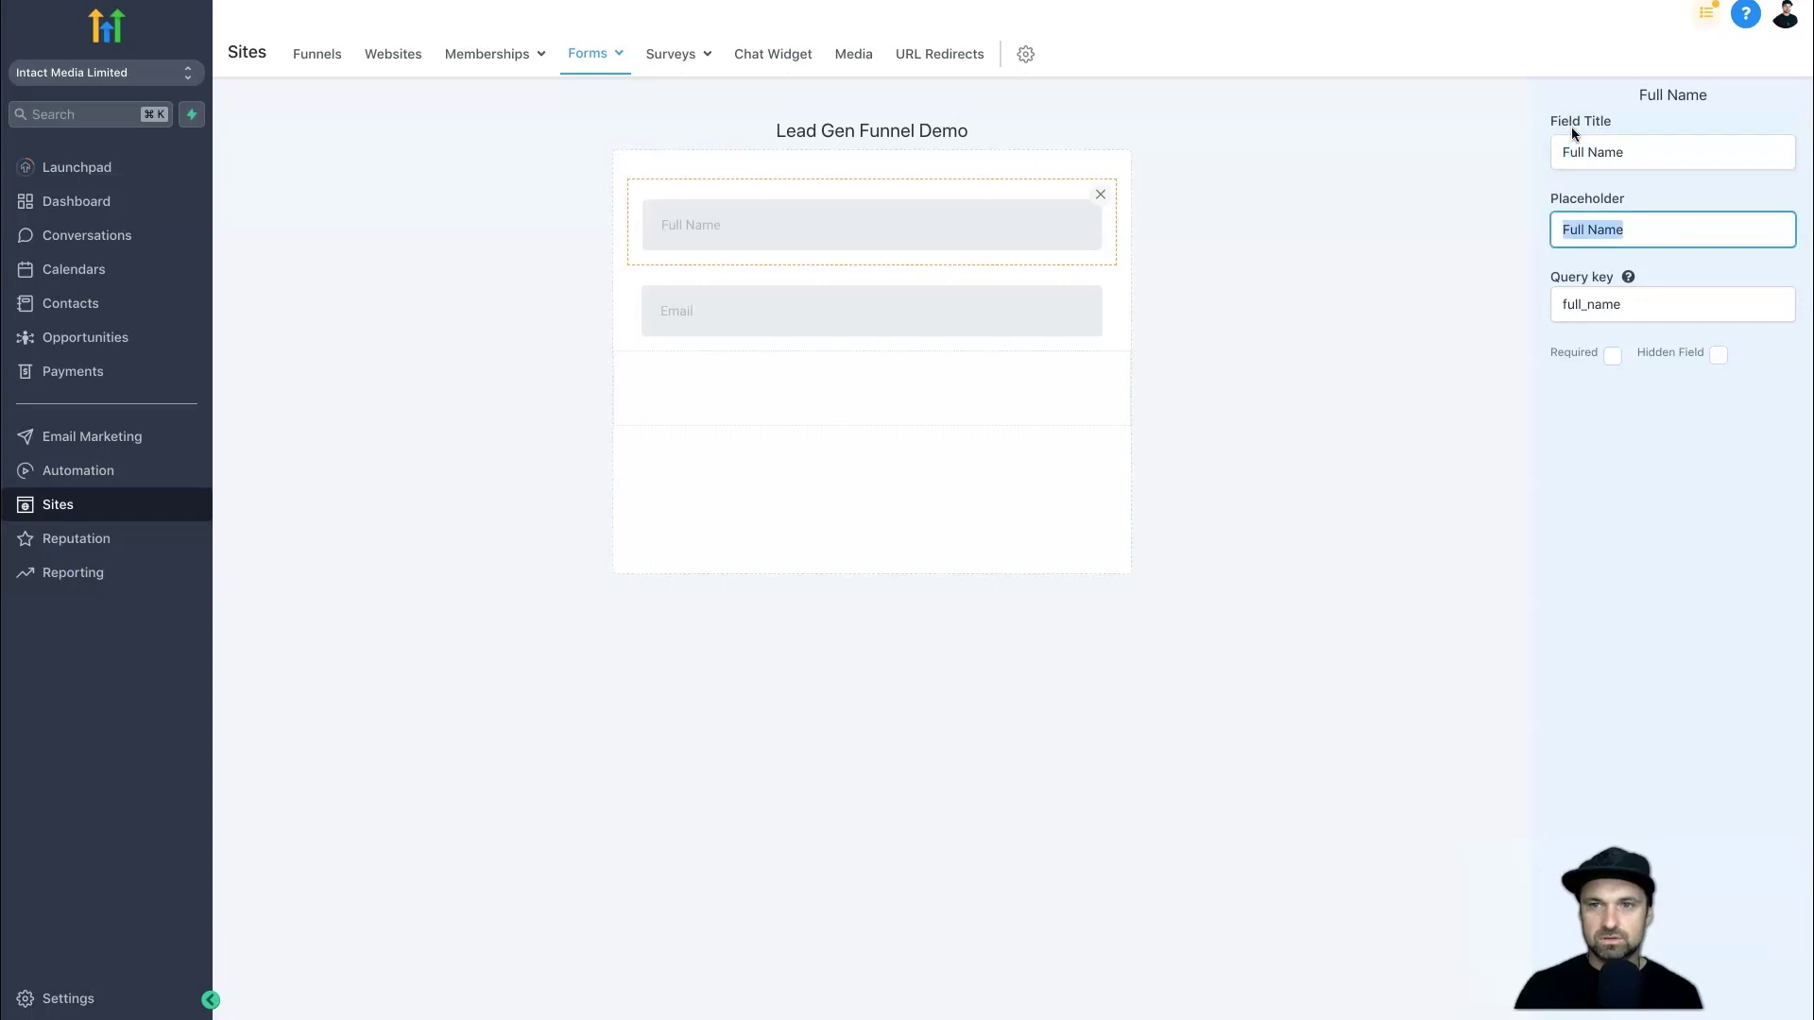
pyautogui.press('Left')
pyautogui.hotkey('shift', 'Right')
pyautogui.hotkey('shift', 'Right')
pyautogui.hotkey('shift', 'Right')
pyautogui.hotkey('shift', 'Right')
pyautogui.write('Your')
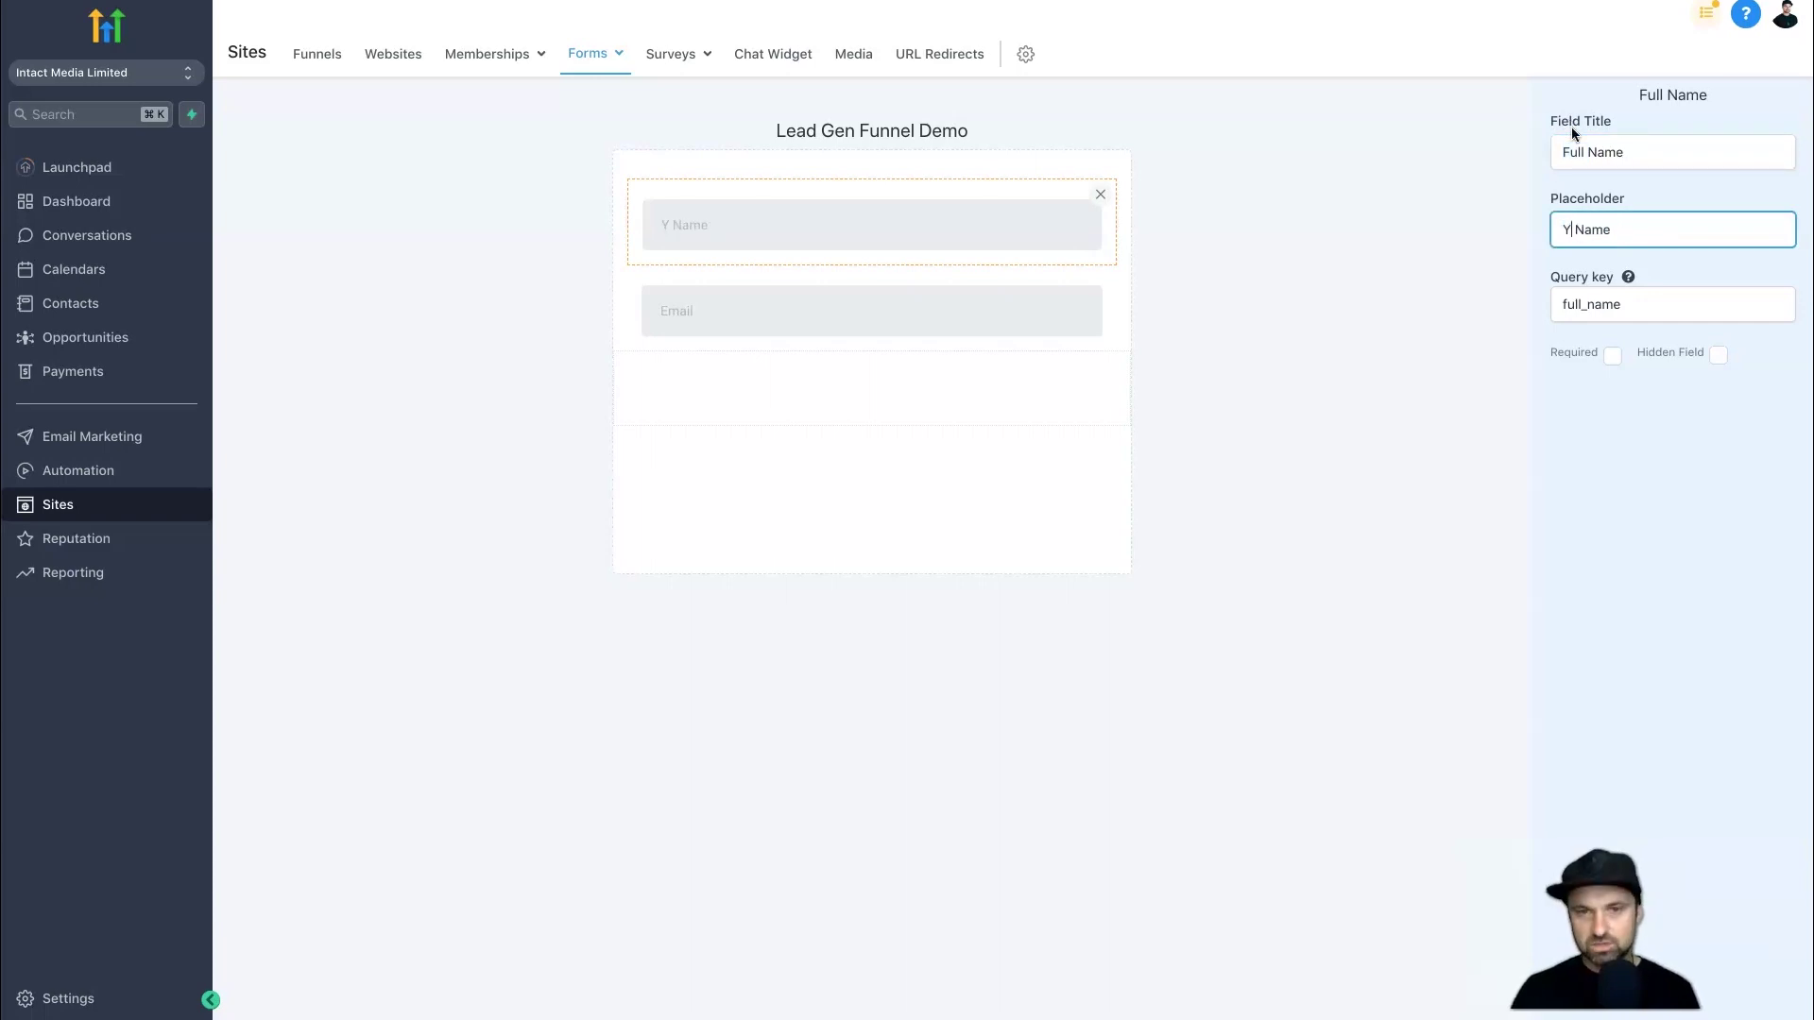
# - Set the Email field's placeholder to "Your Email Address" and leave the field's settings
pyautogui.click(1009, 257)
pyautogui.click(1014, 289)
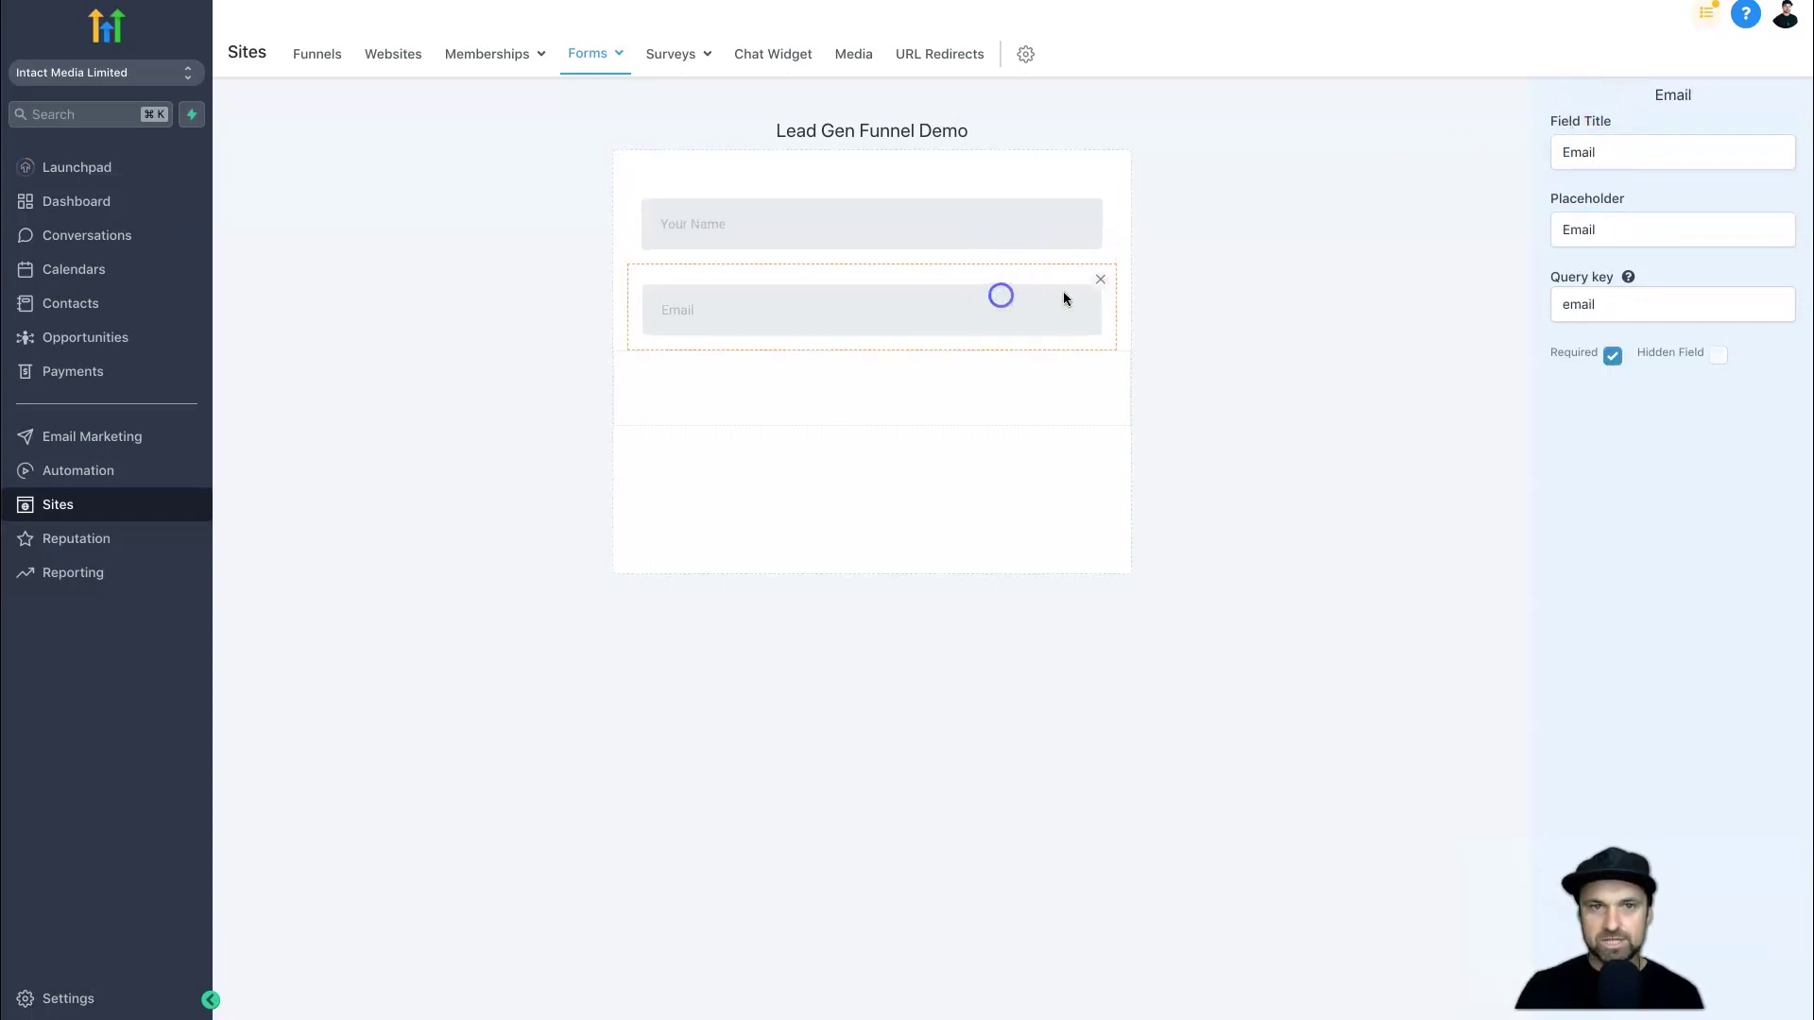
pyautogui.click(1559, 221)
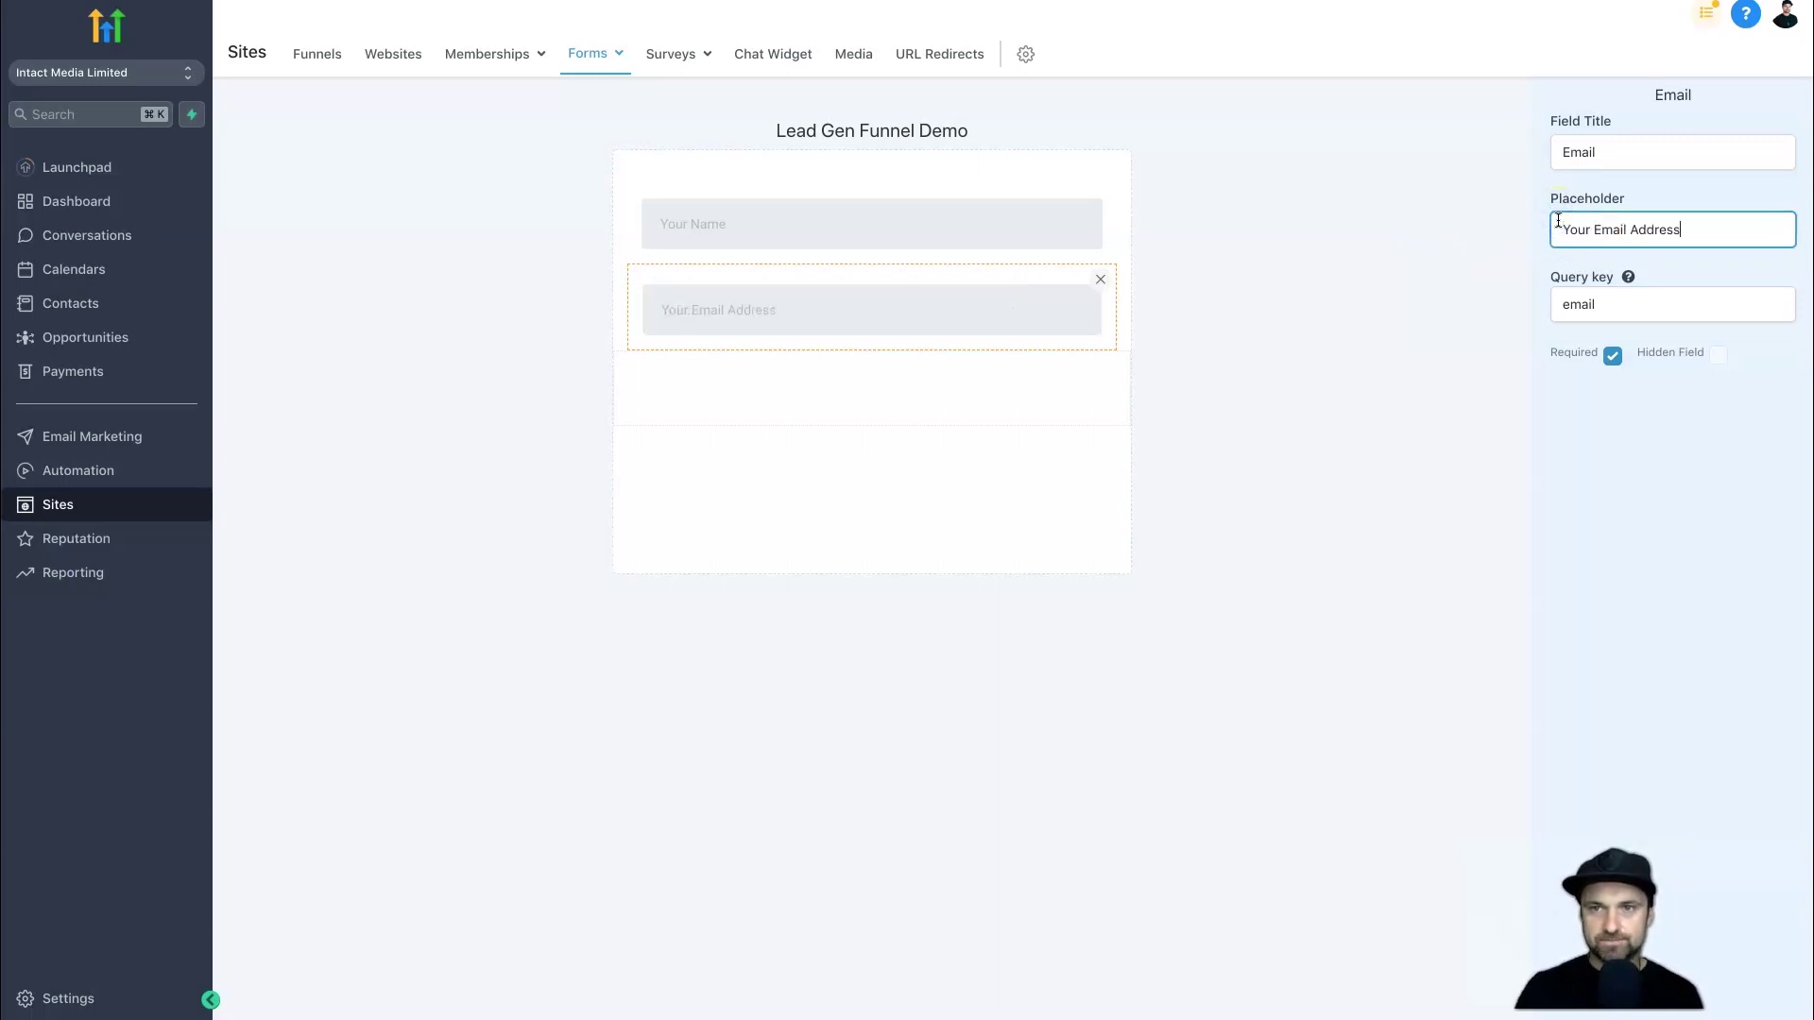
pyautogui.click(1259, 387)
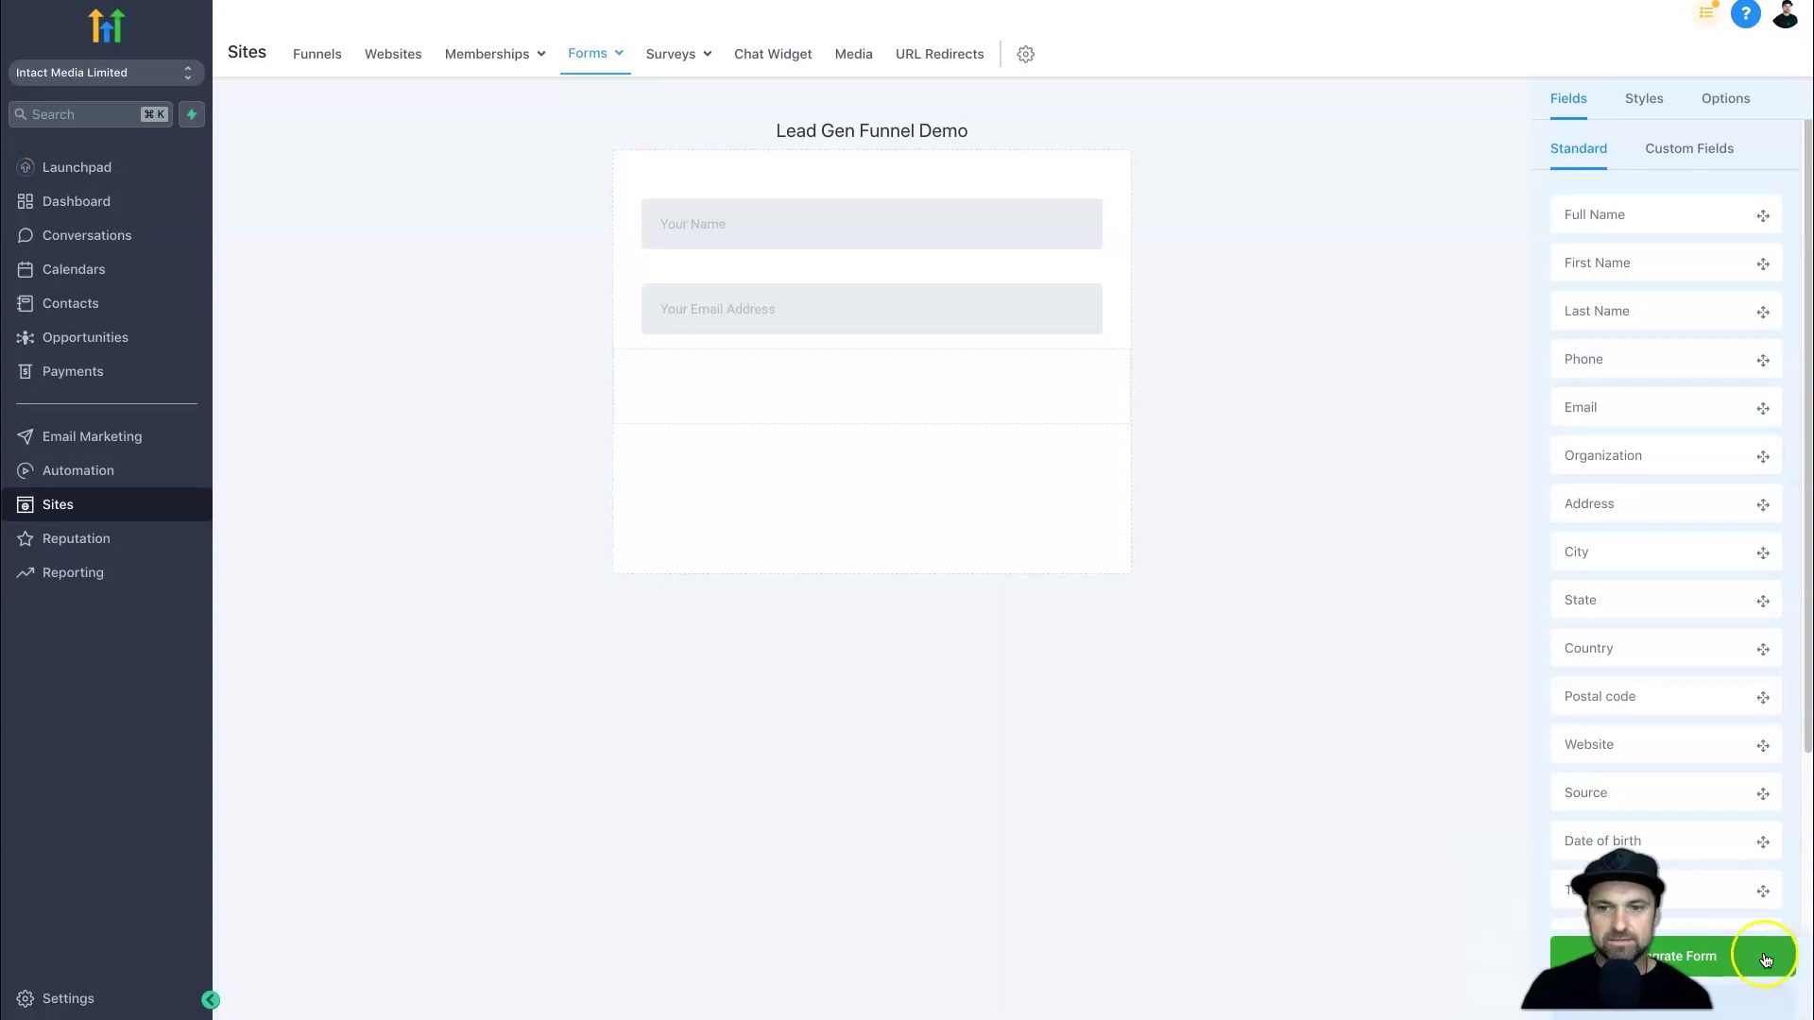
# - Open the Funnels area in a new tab and create a funnel named "Lead Gen Demo"
pyautogui.rightClick(316, 55)
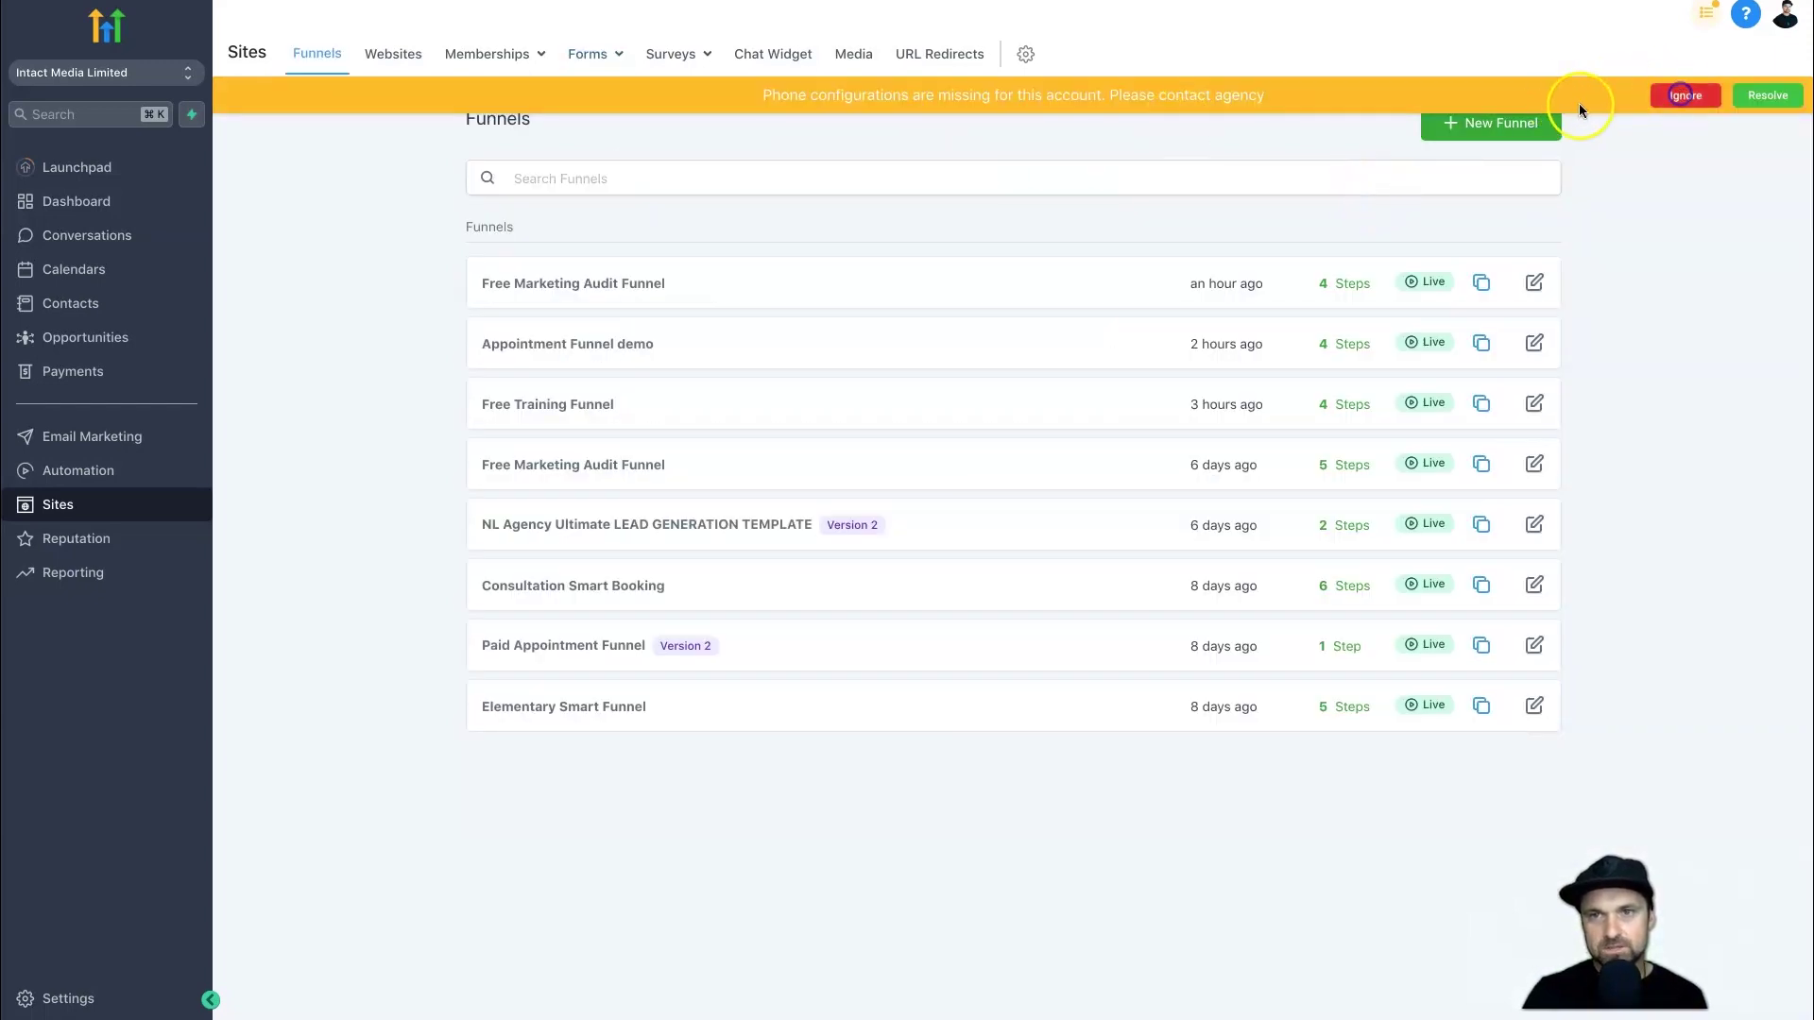
pyautogui.click(1528, 122)
pyautogui.click(1014, 160)
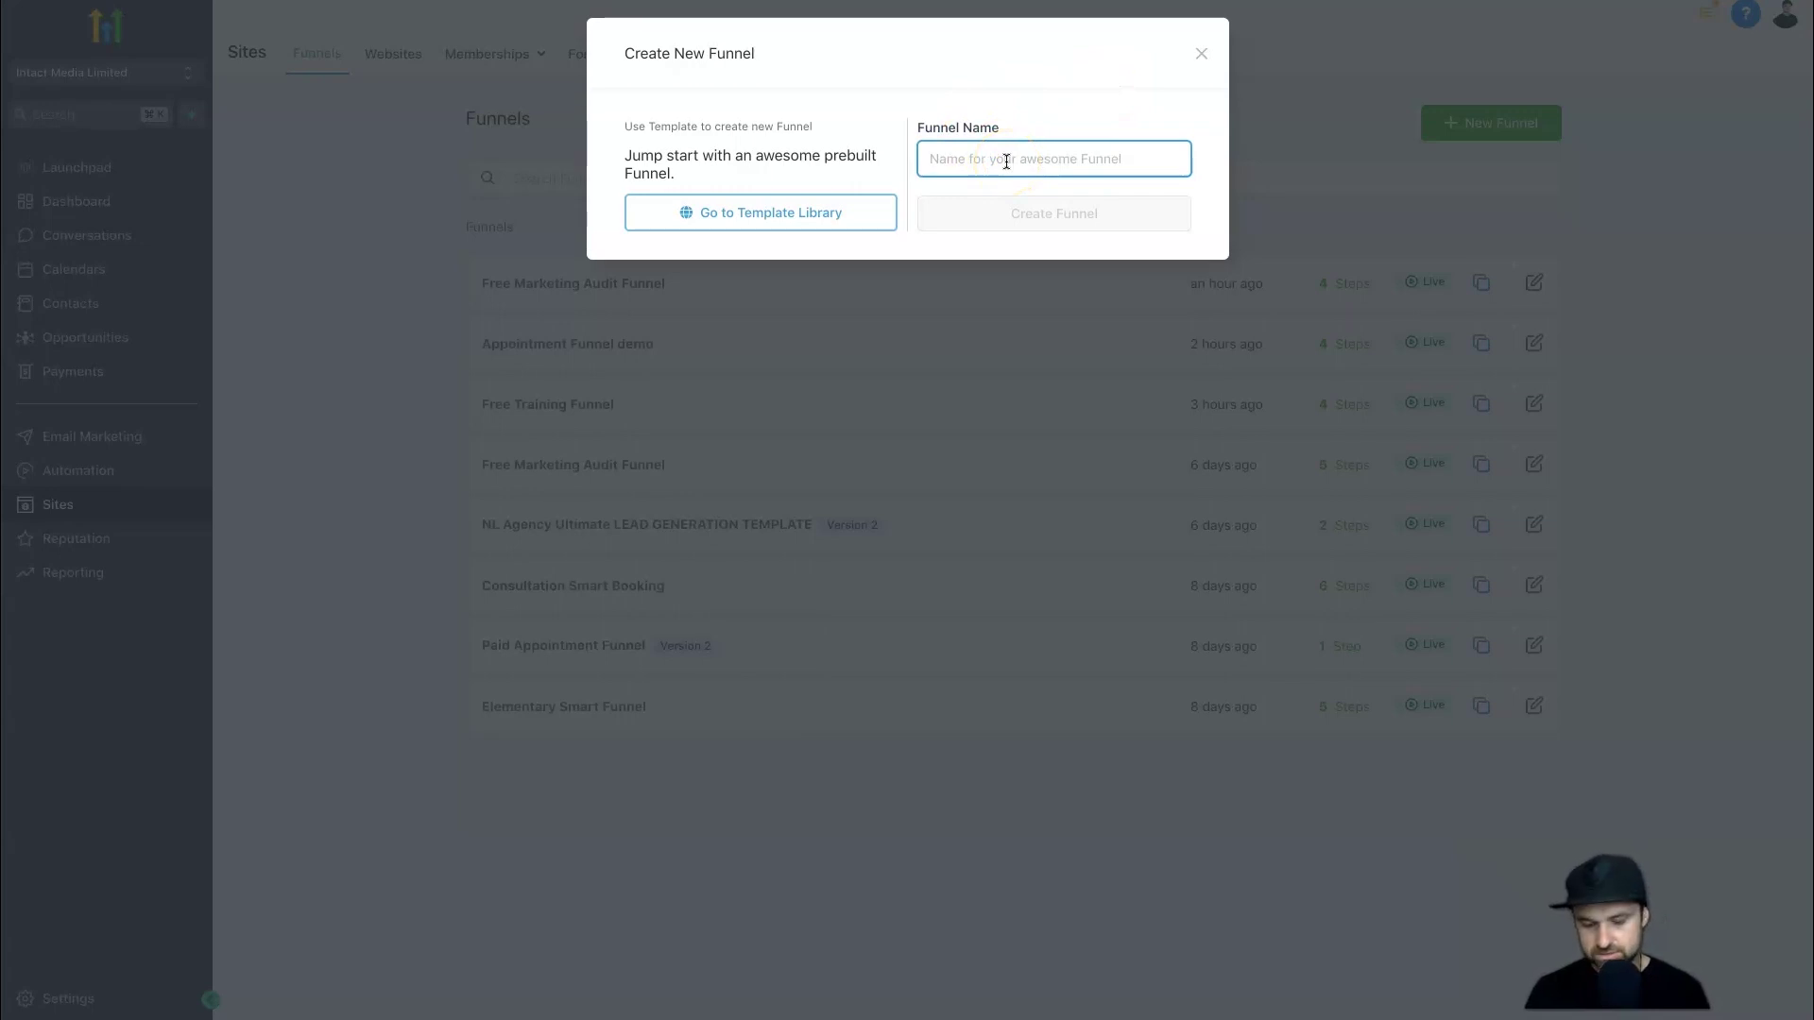
pyautogui.write('Lead')
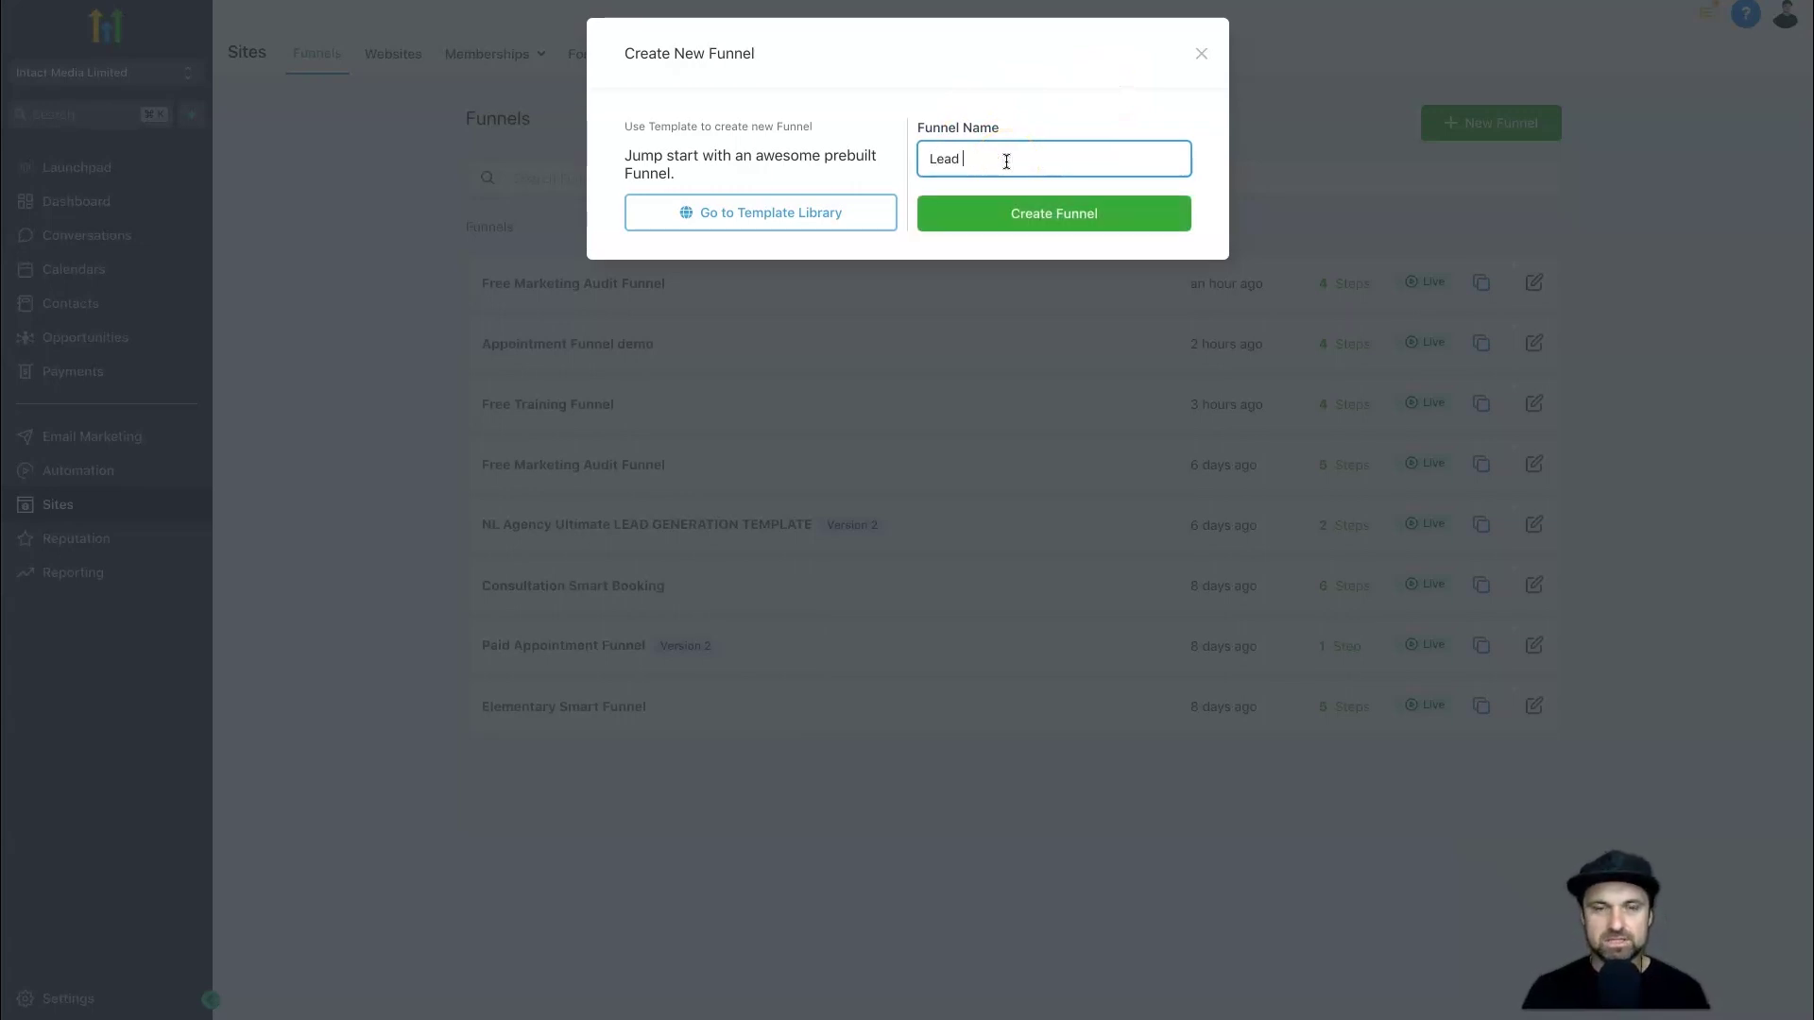
pyautogui.click(1033, 210)
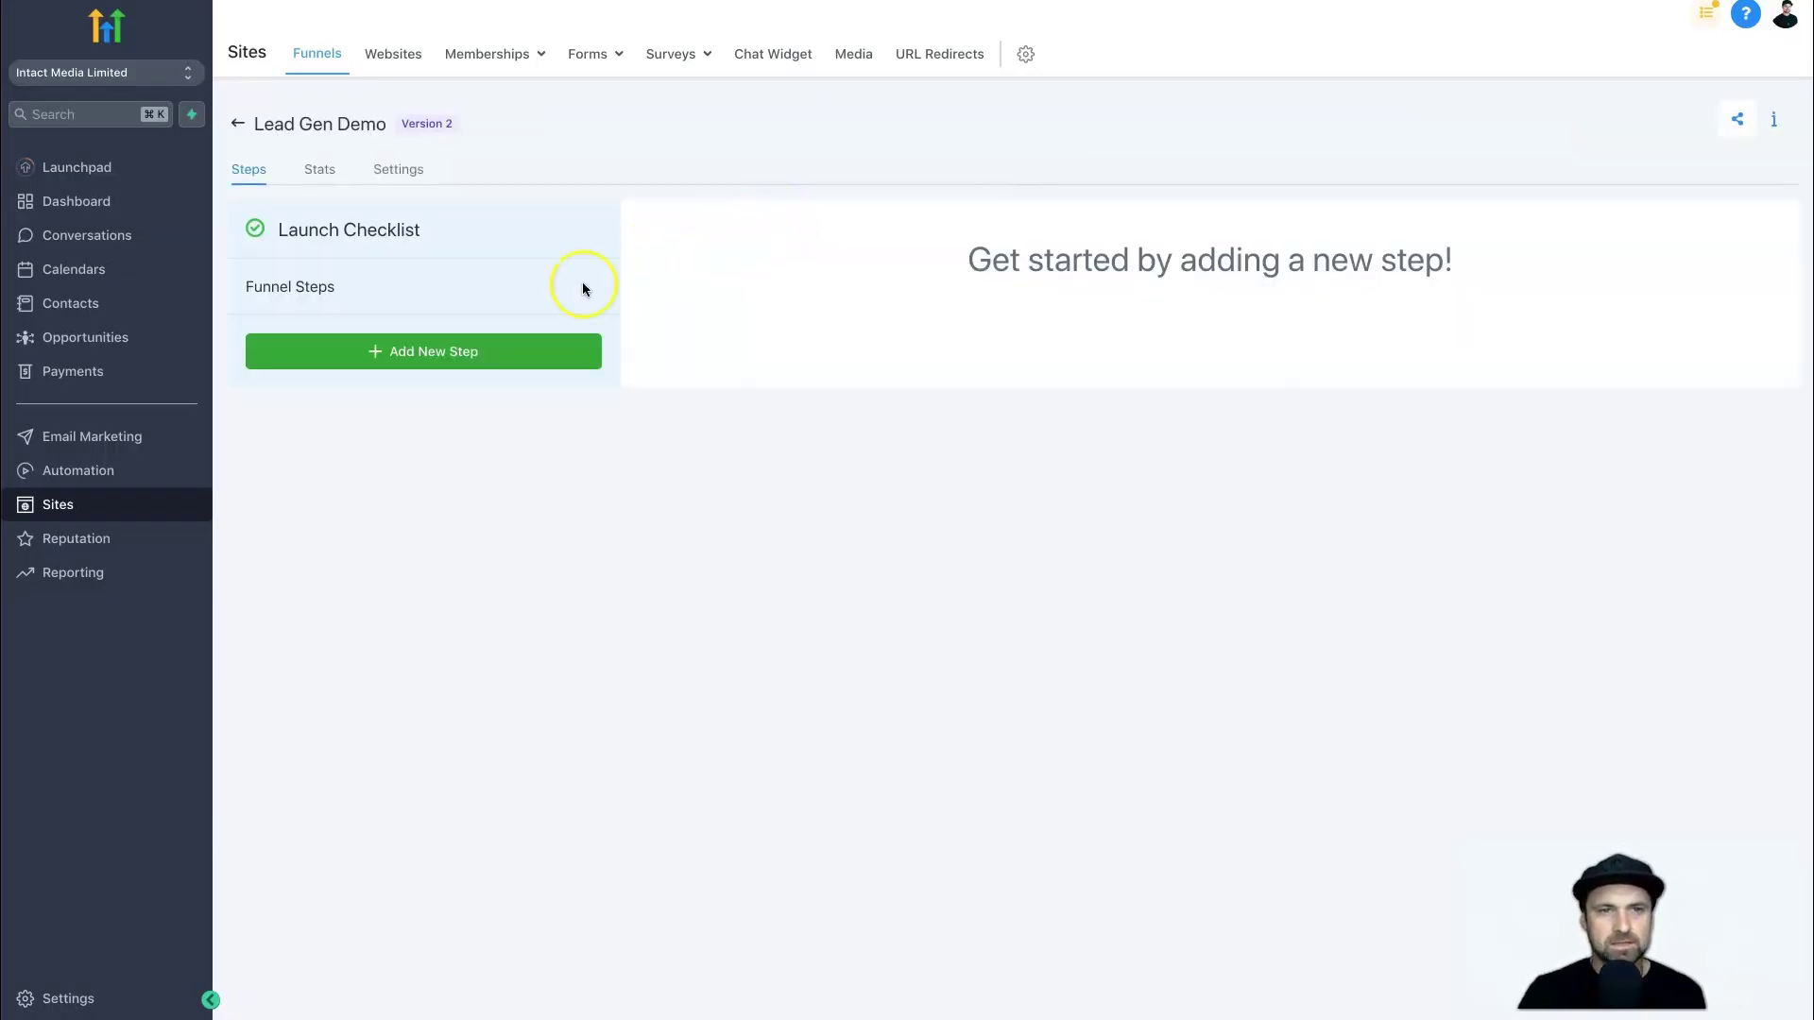
# - Add a funnel step named "Free Video Training" with the path "/free-vid-training"
pyautogui.click(357, 345)
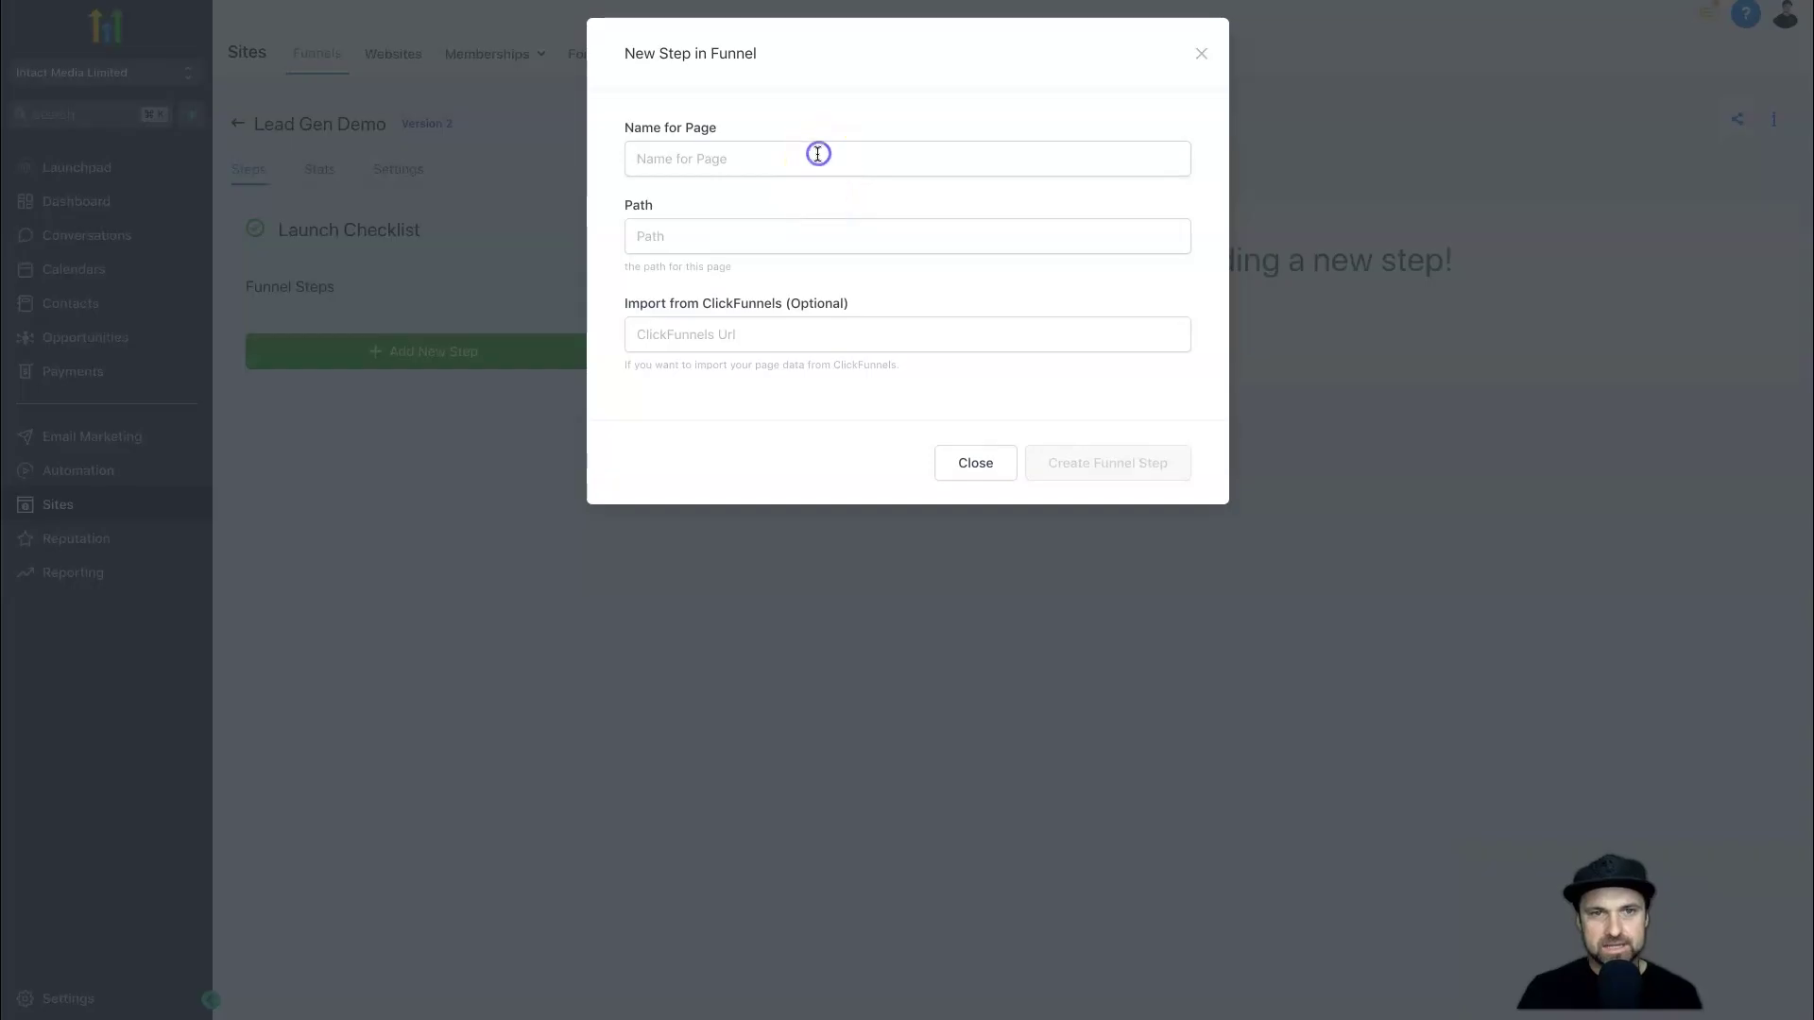
pyautogui.click(818, 156)
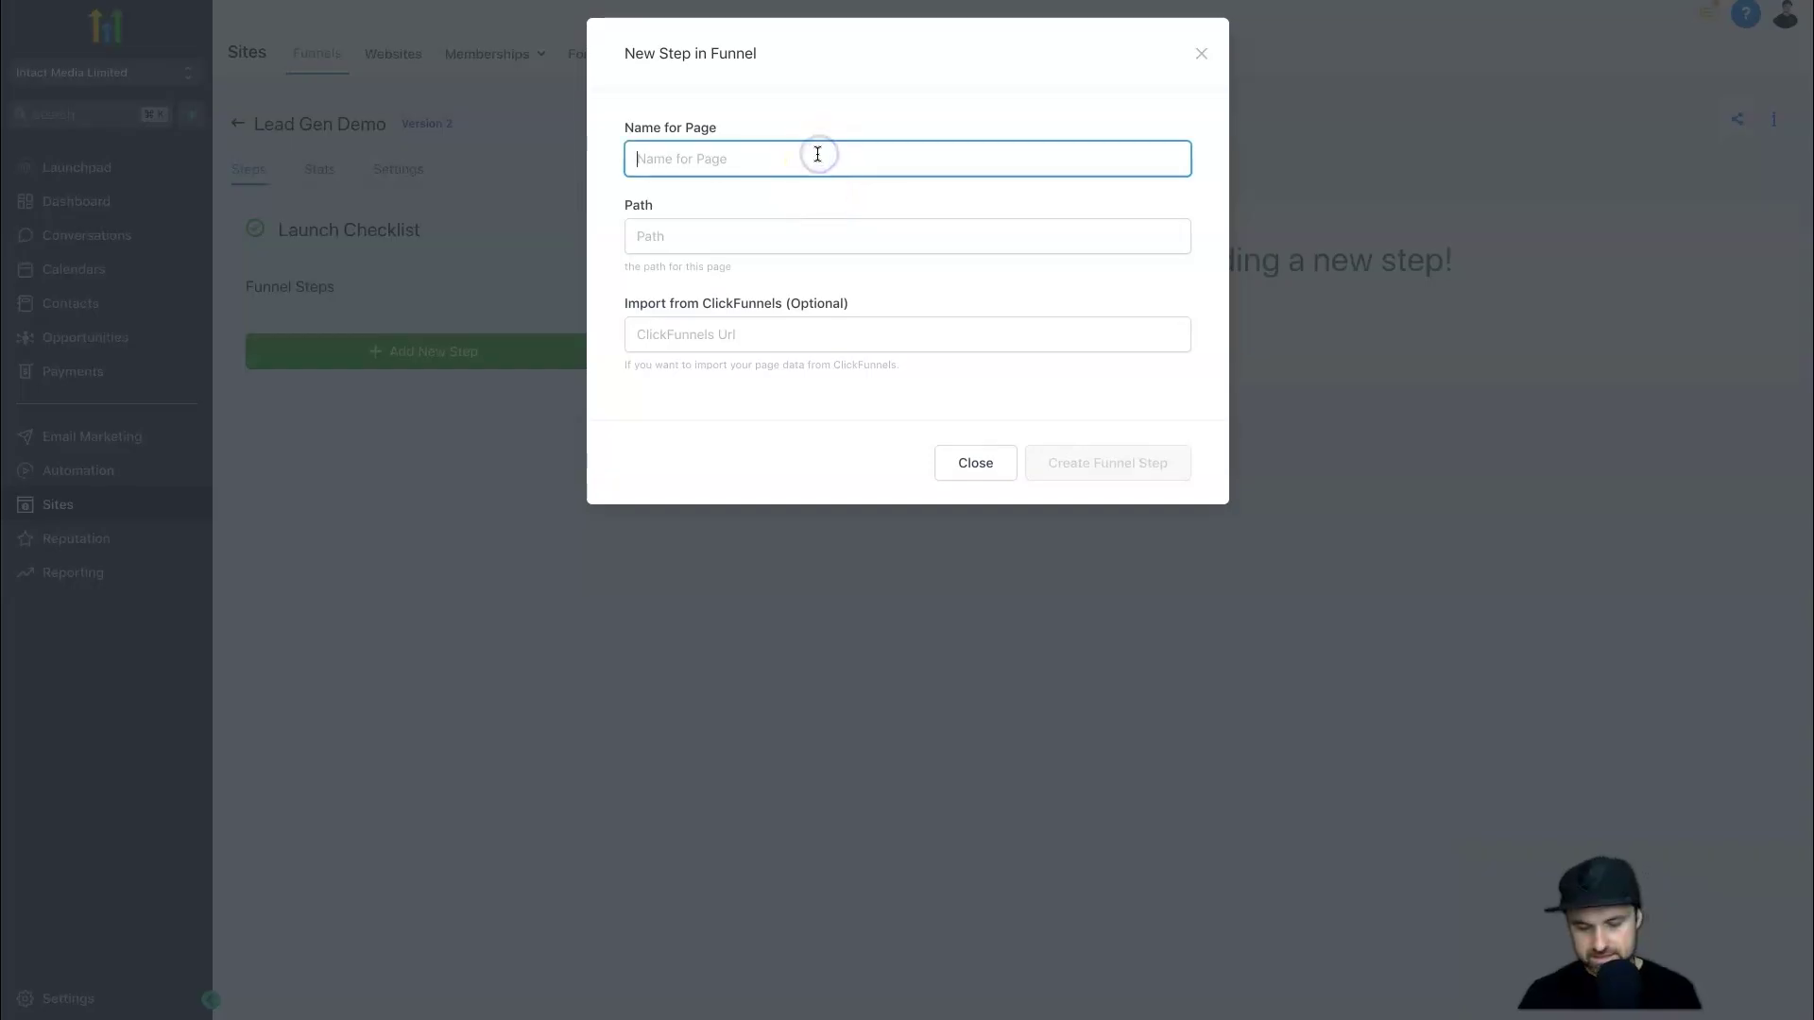
pyautogui.write('F')
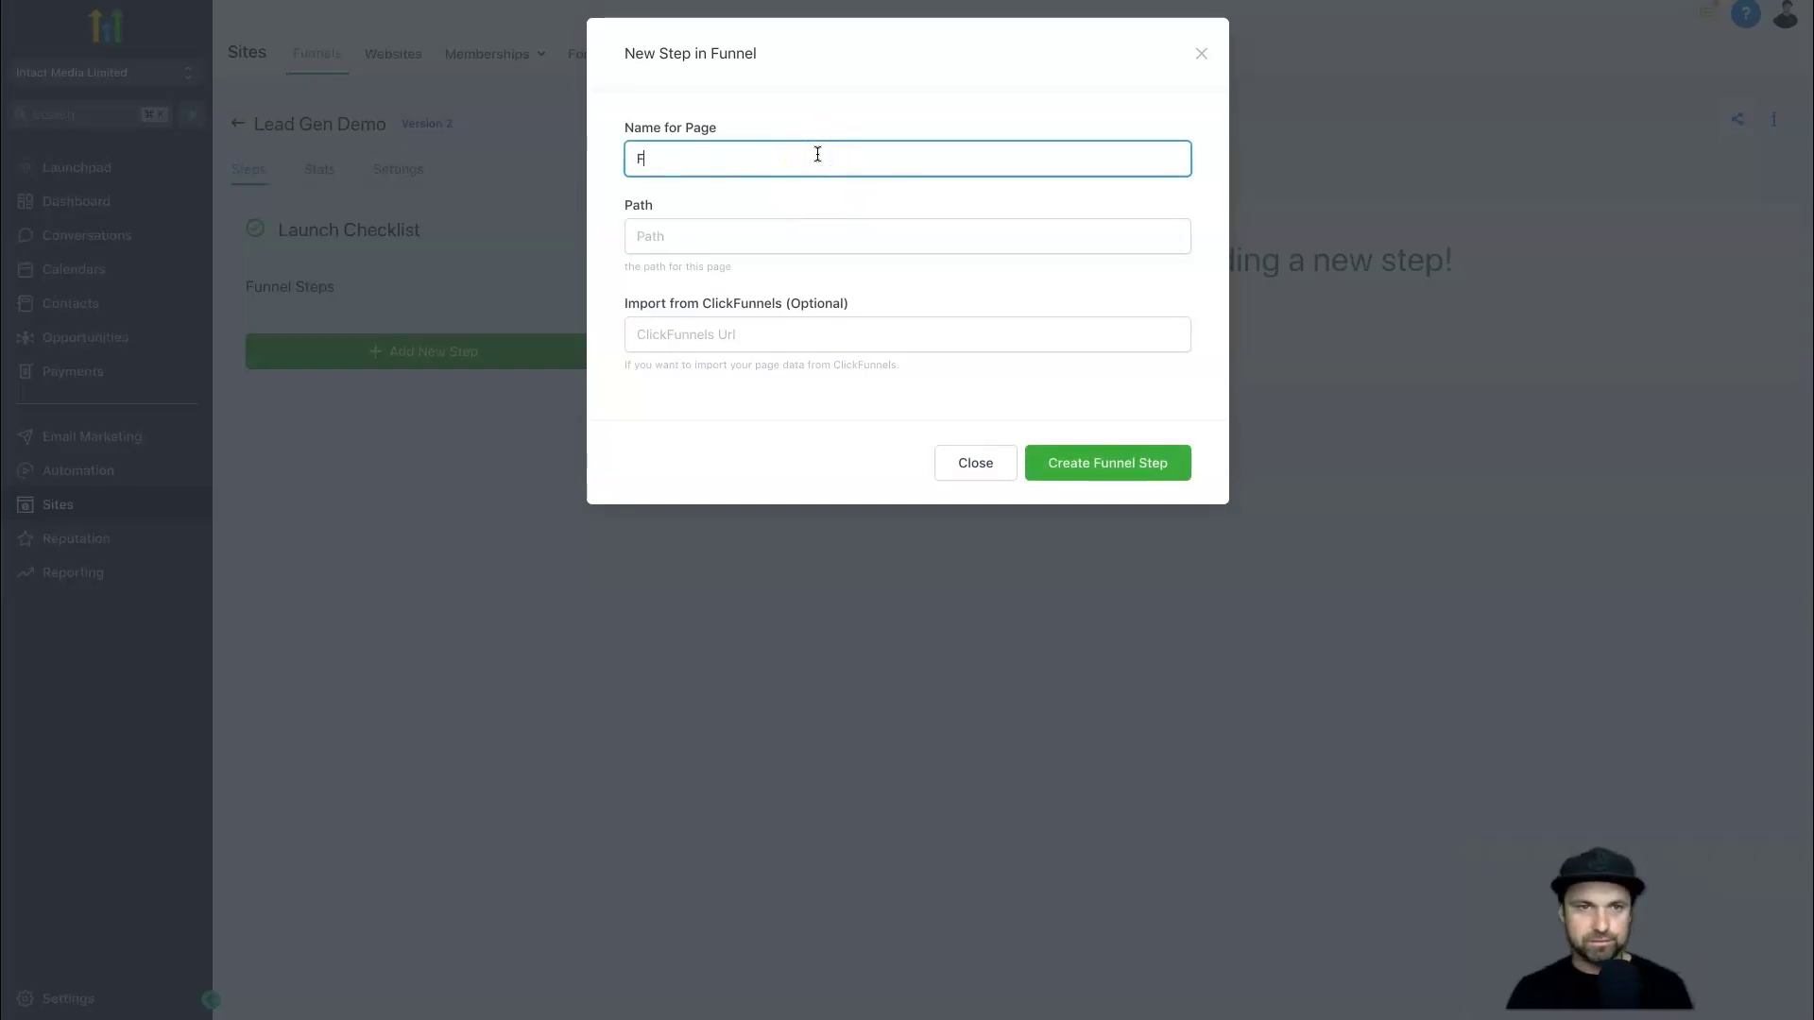
pyautogui.write('ree Video Training')
pyautogui.press('Tab')
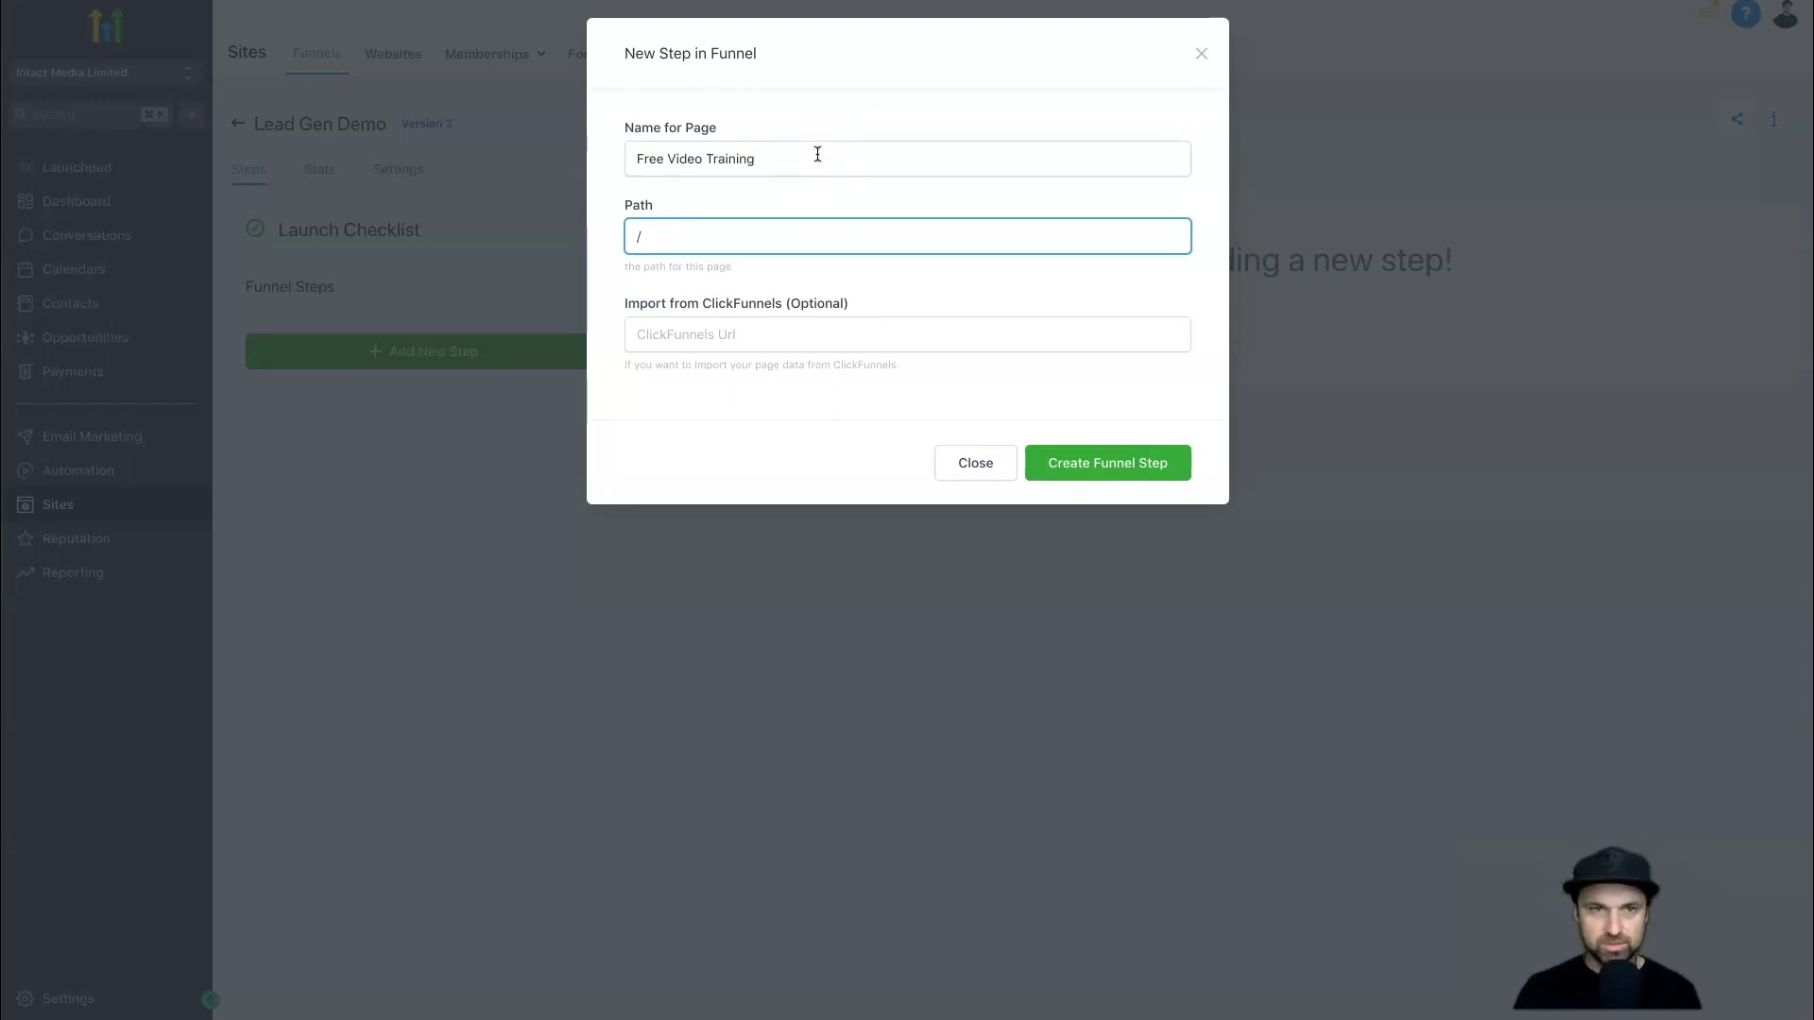
pyautogui.write('/free-vid-training')
pyautogui.click(1112, 465)
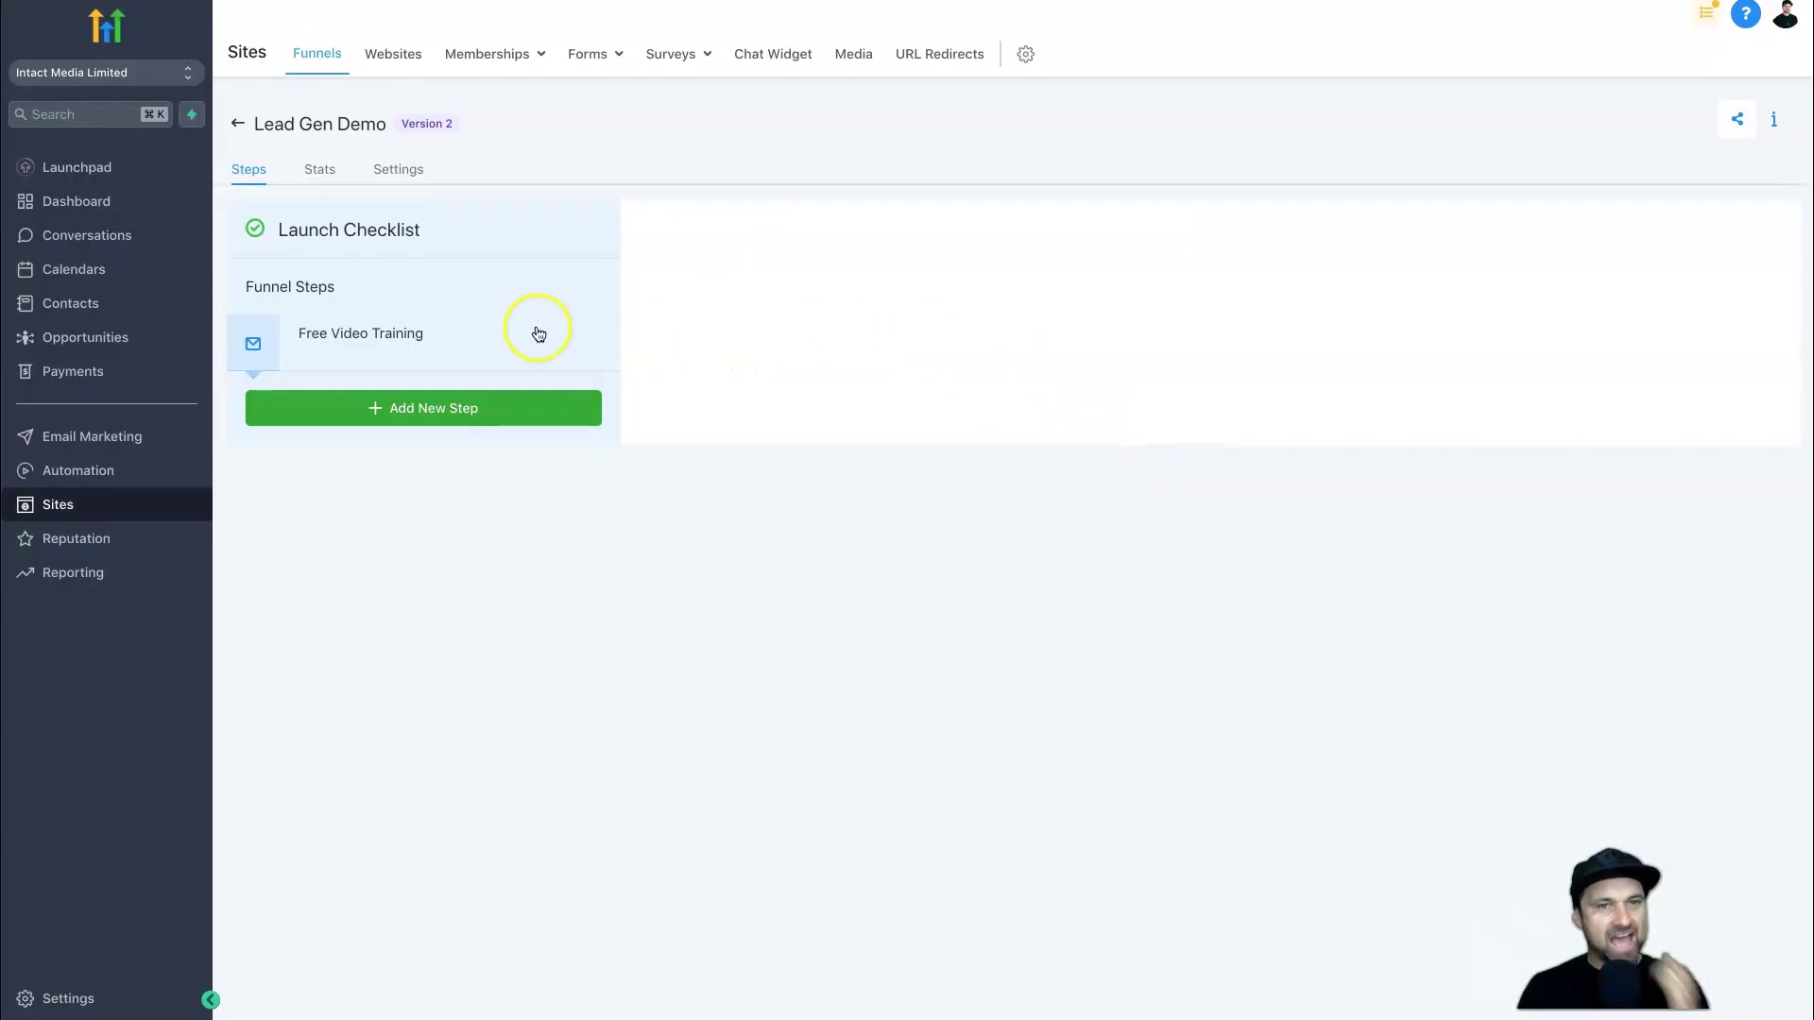
# - Open the Free Video Training page for editing and add a full-width section containing a two-column row
pyautogui.click(502, 362)
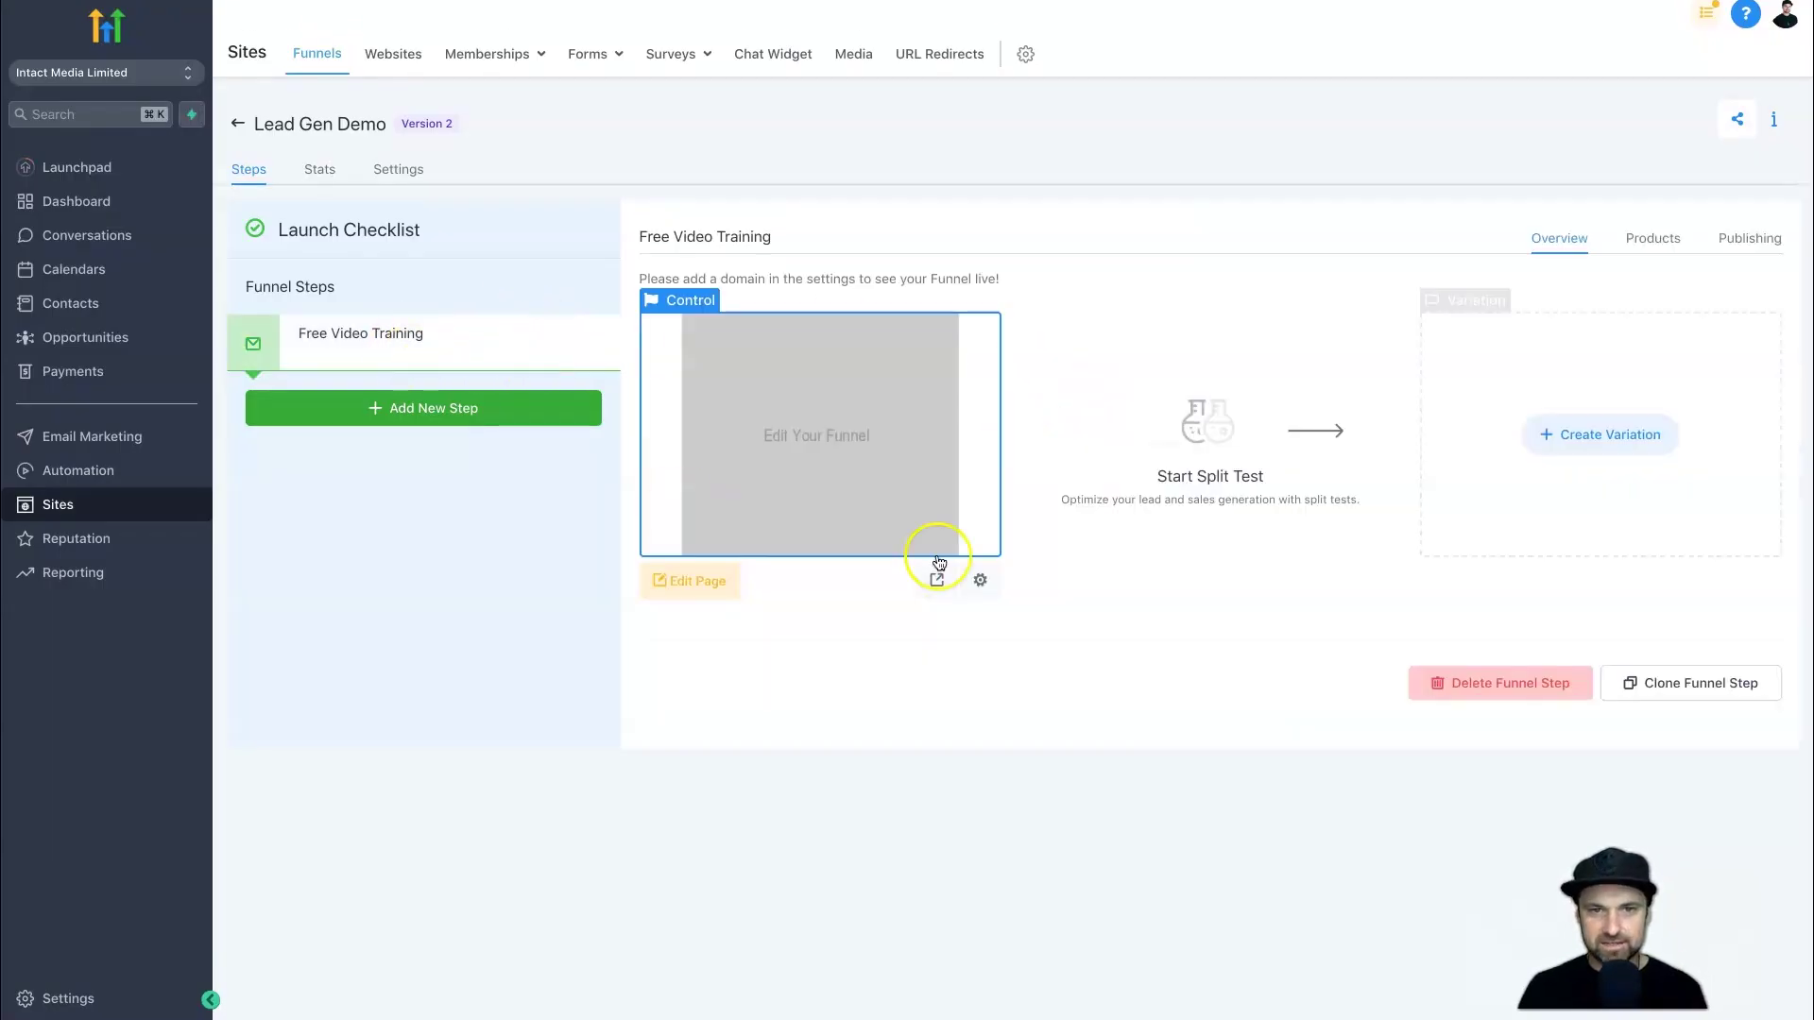
pyautogui.click(707, 588)
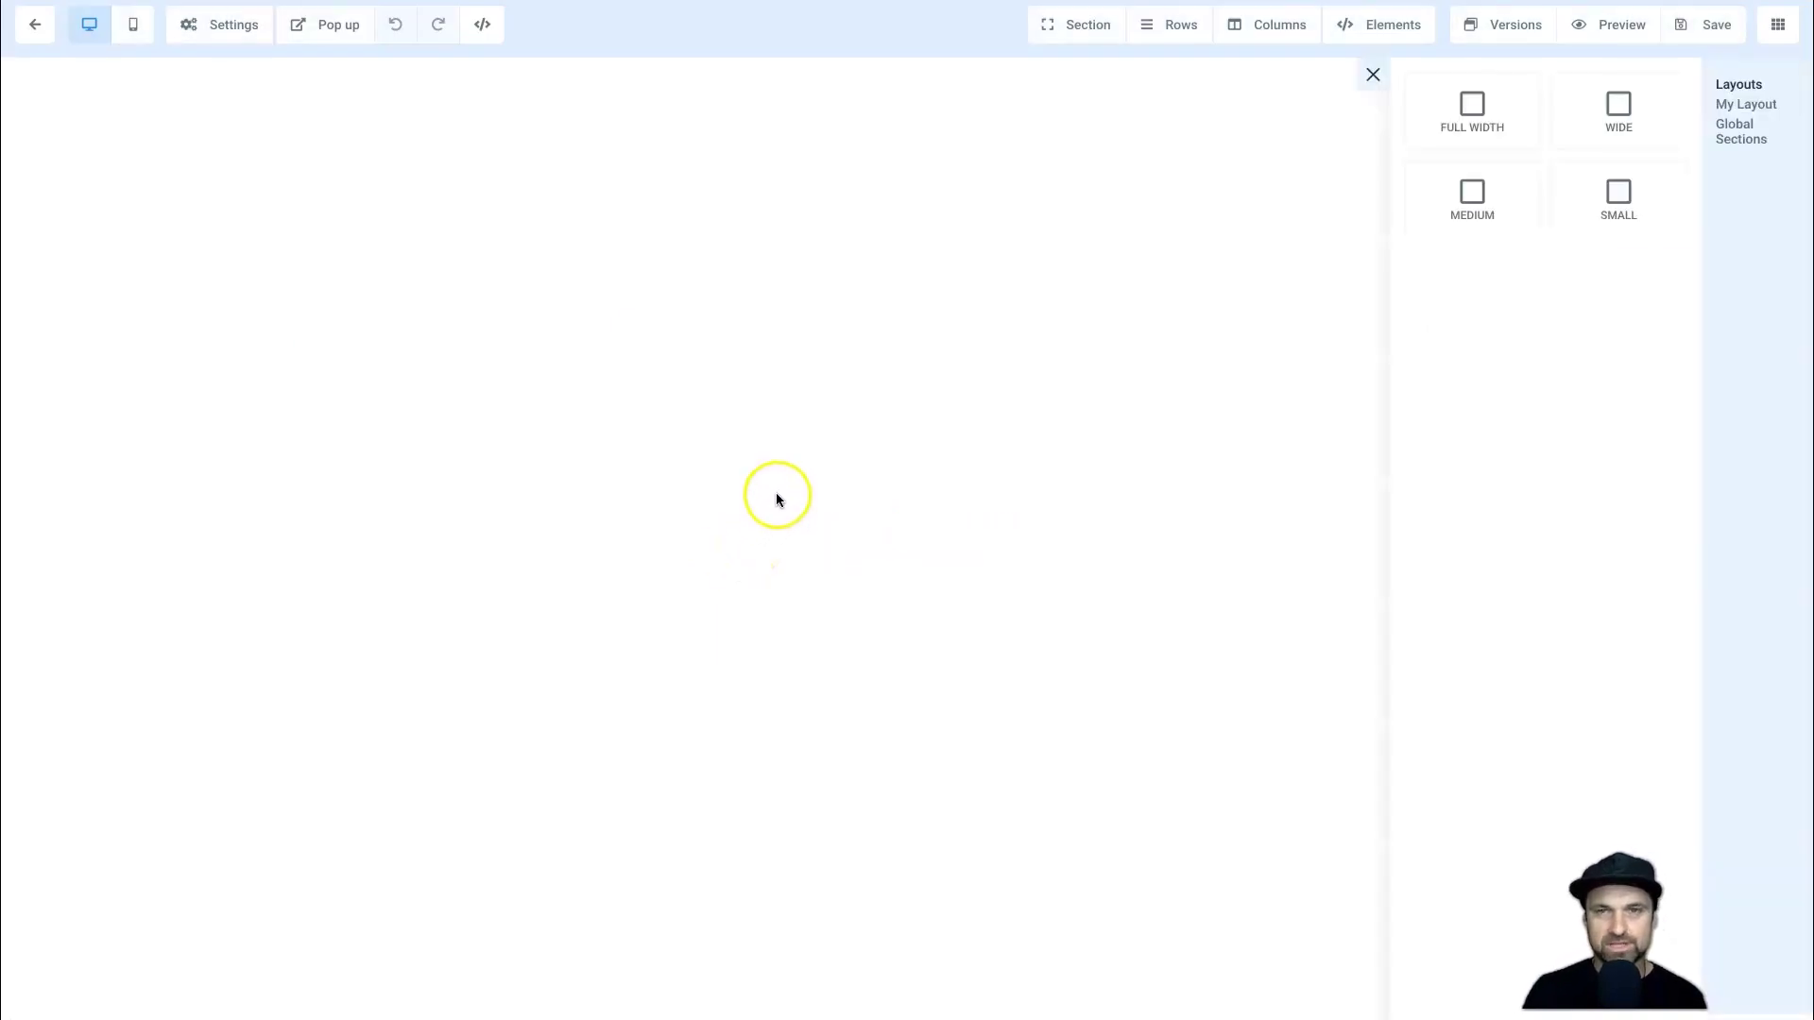
pyautogui.click(1481, 126)
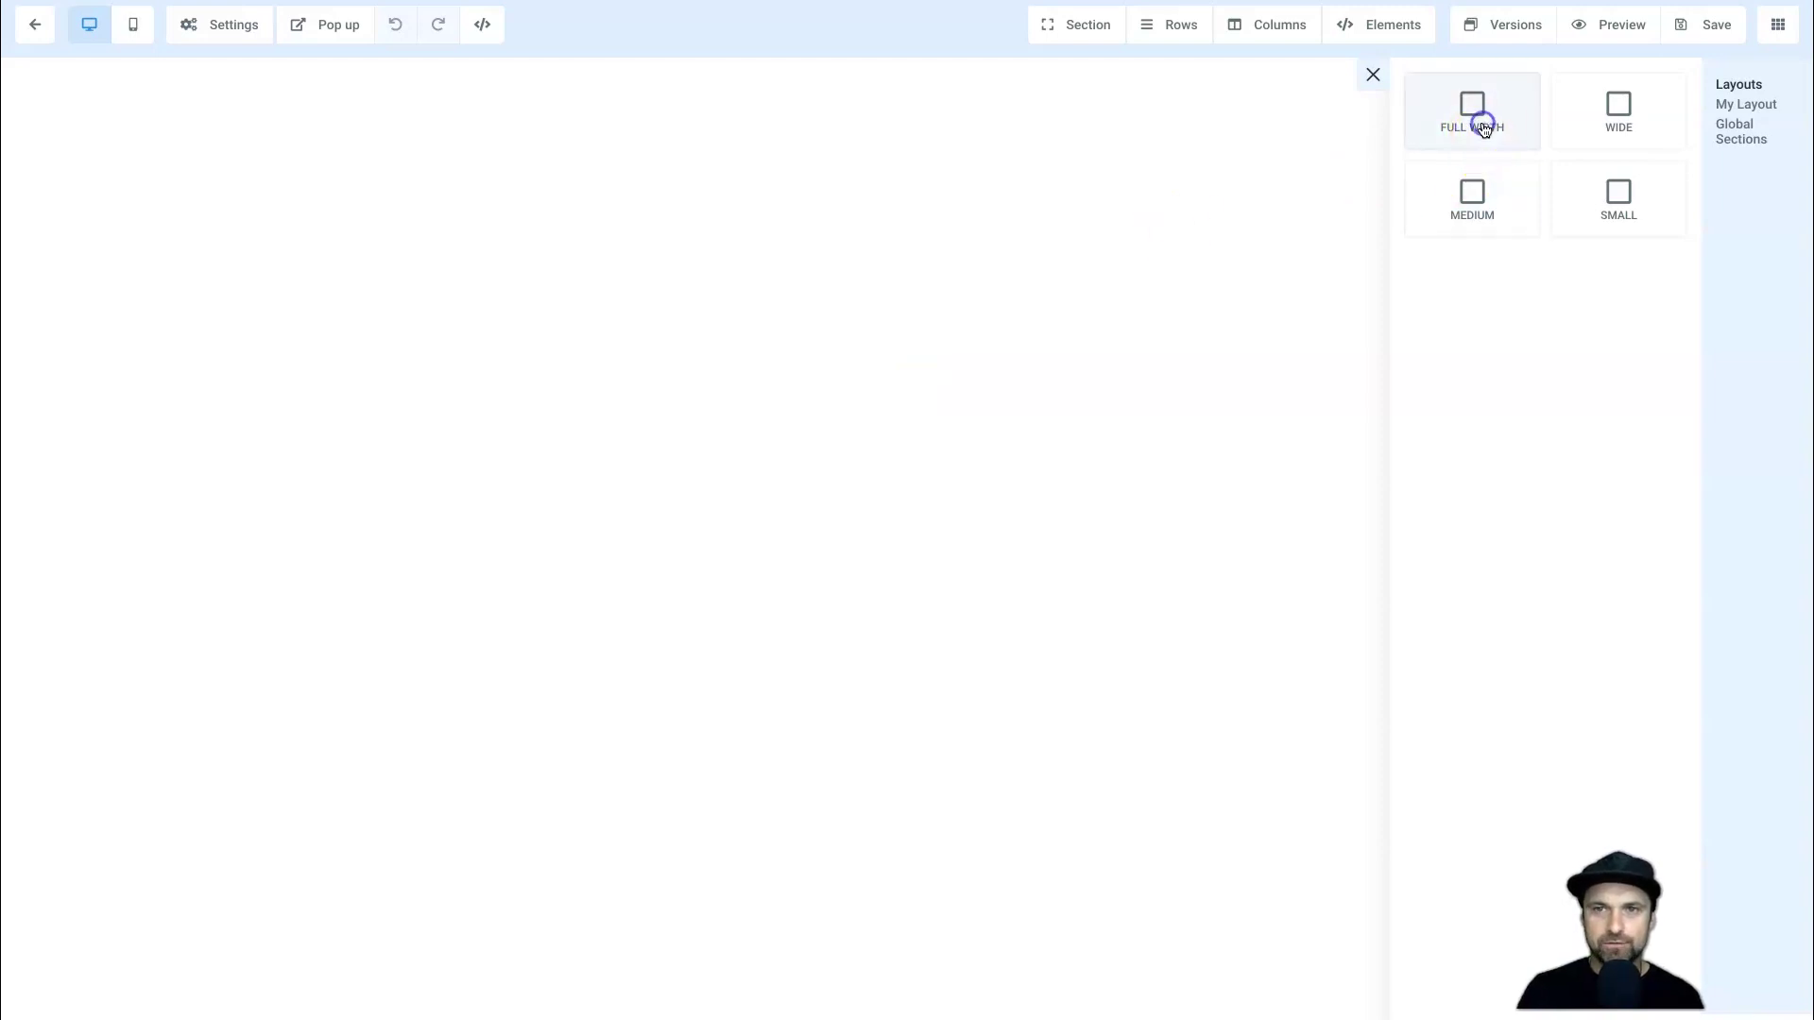
pyautogui.click(1174, 27)
pyautogui.click(1159, 66)
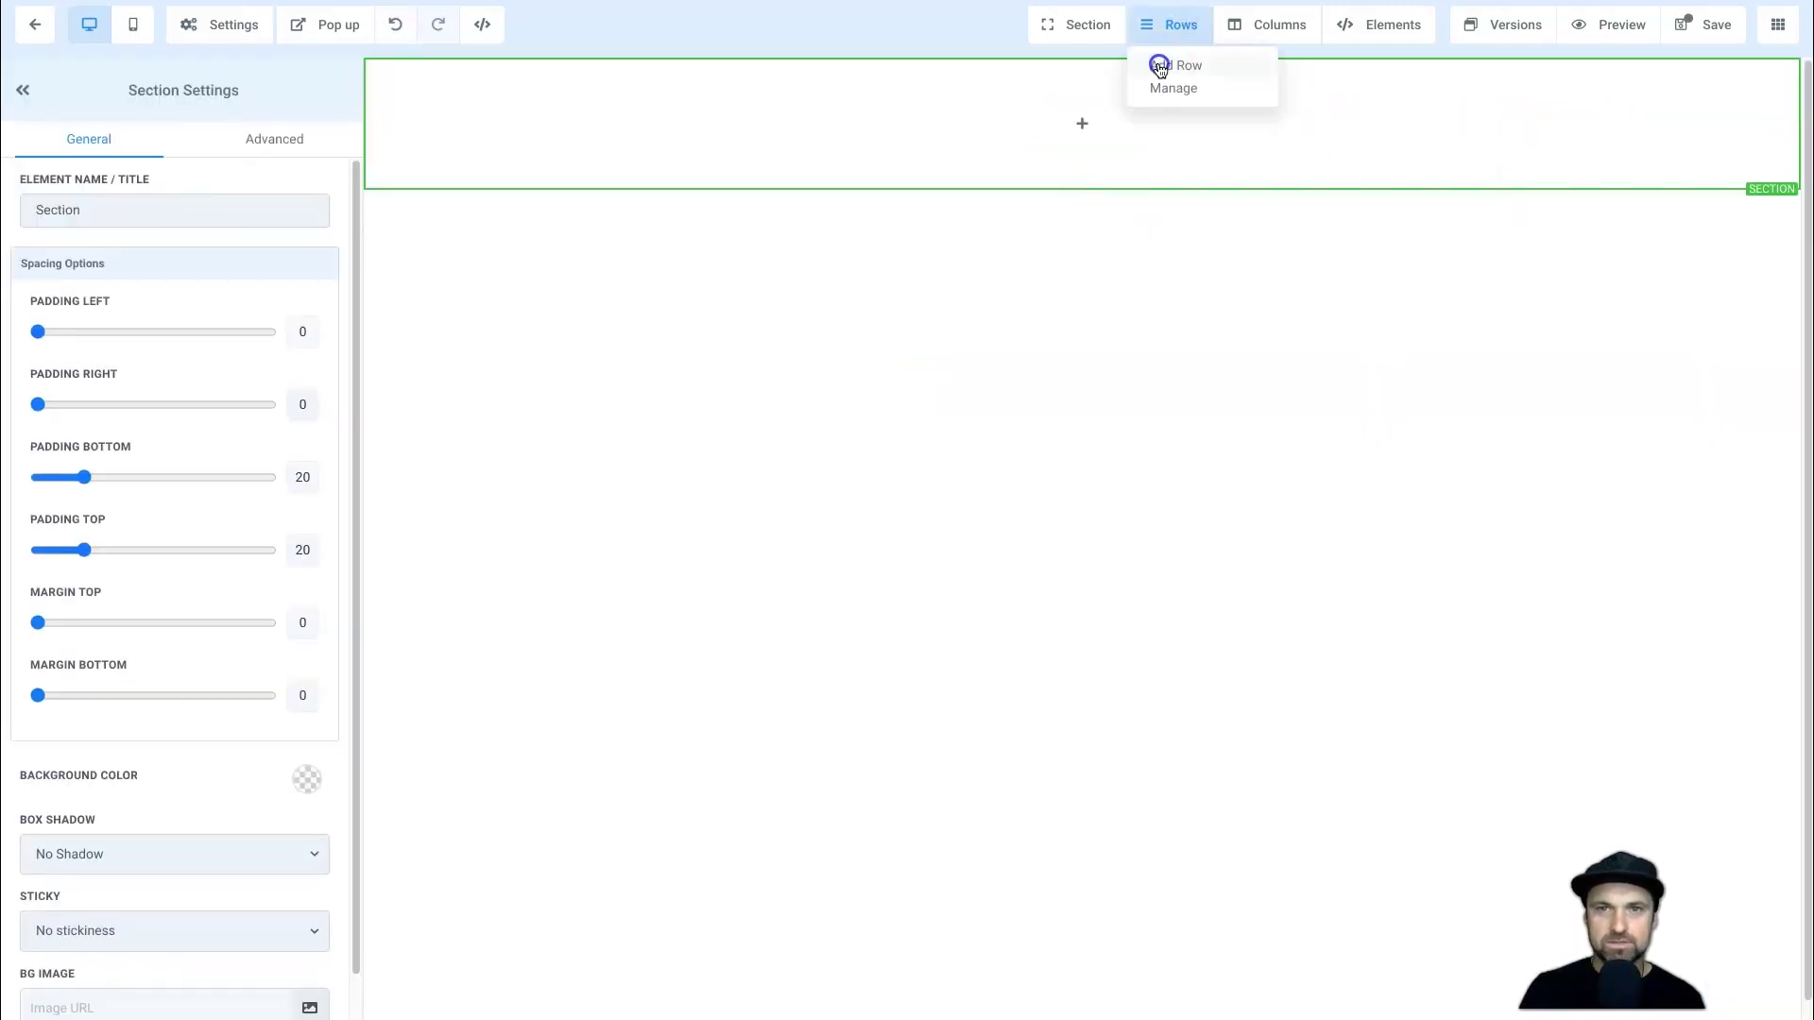
pyautogui.moveTo(1664, 186); pyautogui.dragTo(1033, 138)
# - Add a headline element to the first column of the row
pyautogui.click(1395, 28)
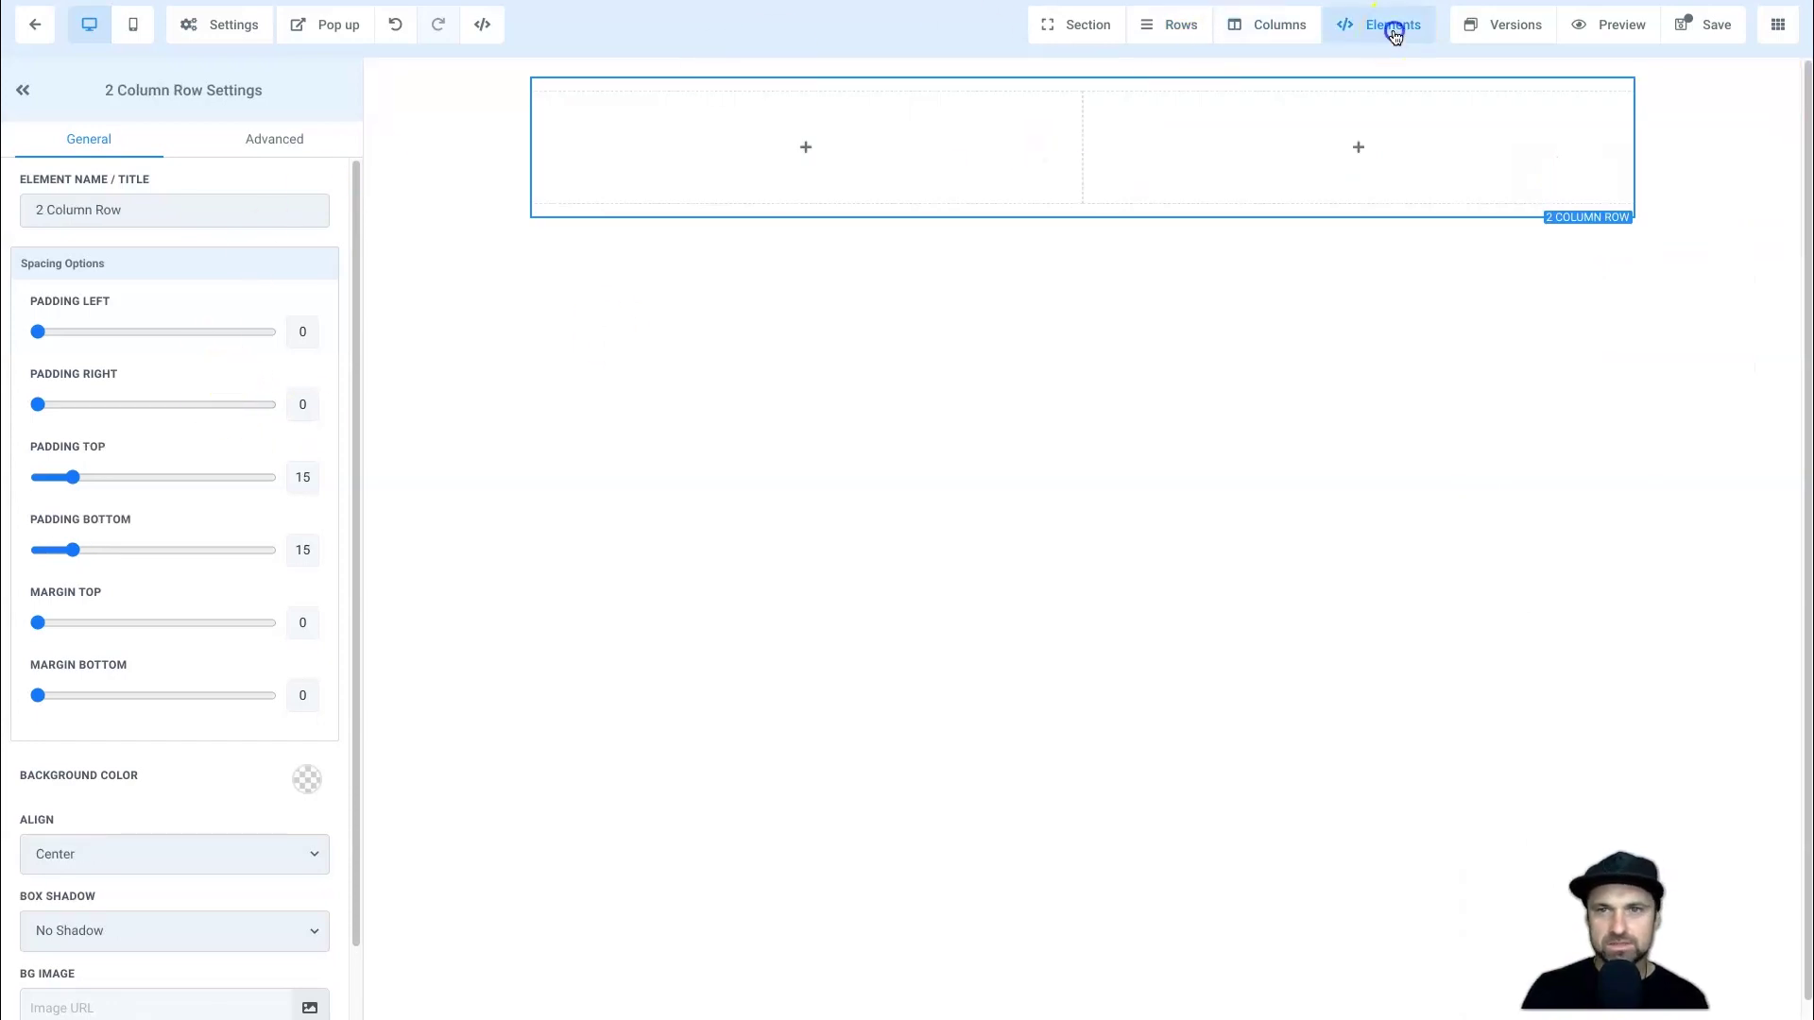
pyautogui.click(1403, 62)
pyautogui.moveTo(1450, 195); pyautogui.dragTo(745, 138)
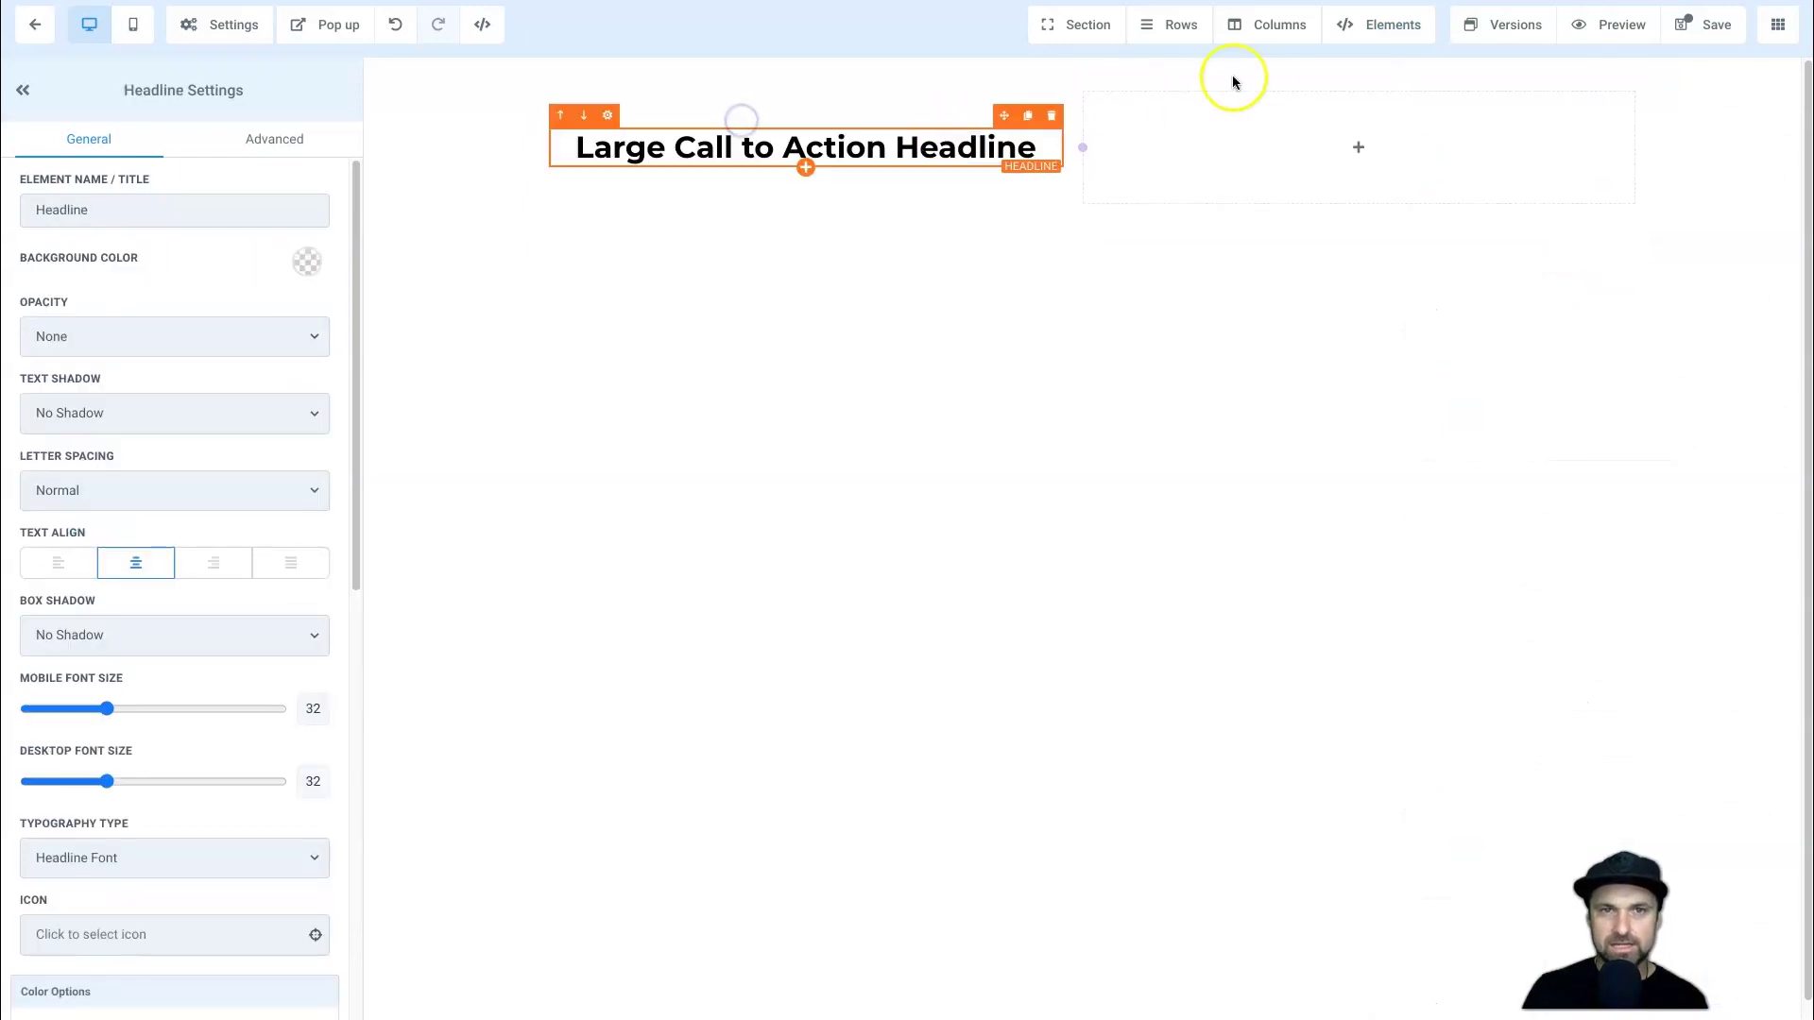
# - Add a paragraph element beneath the headline in the first column
pyautogui.click(1361, 27)
pyautogui.click(1410, 58)
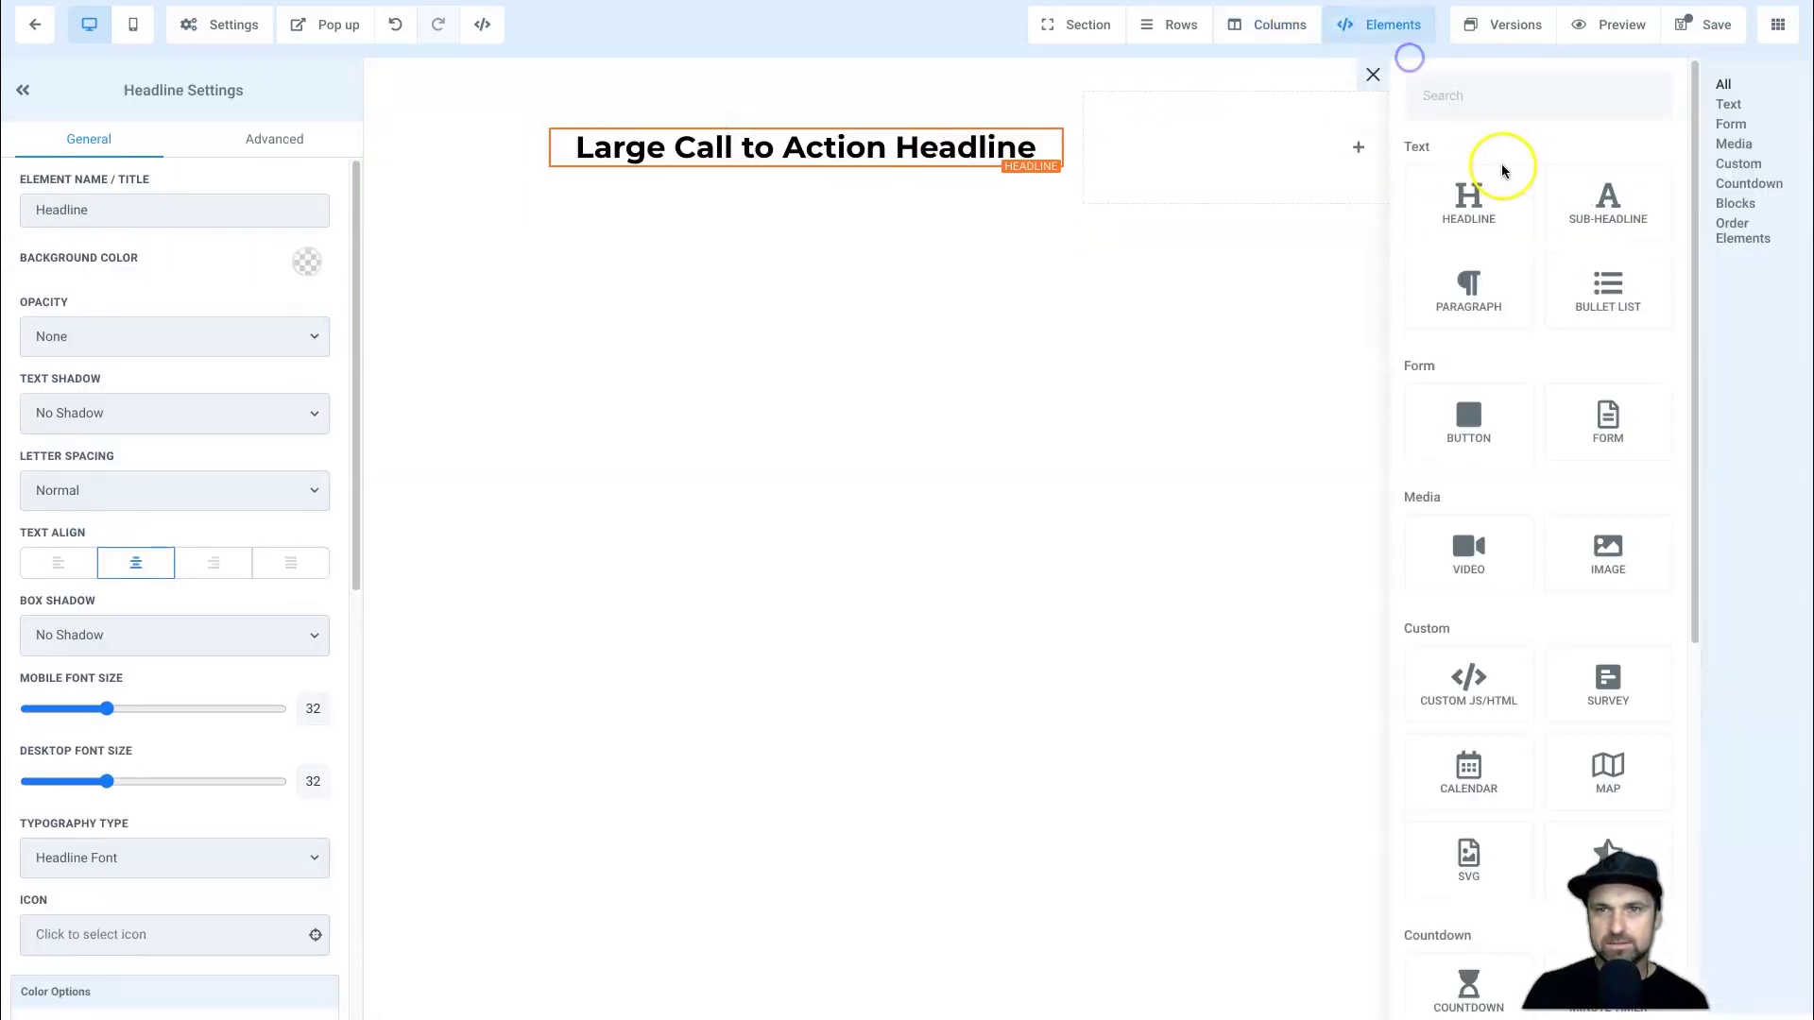
pyautogui.moveTo(1522, 268); pyautogui.dragTo(835, 160)
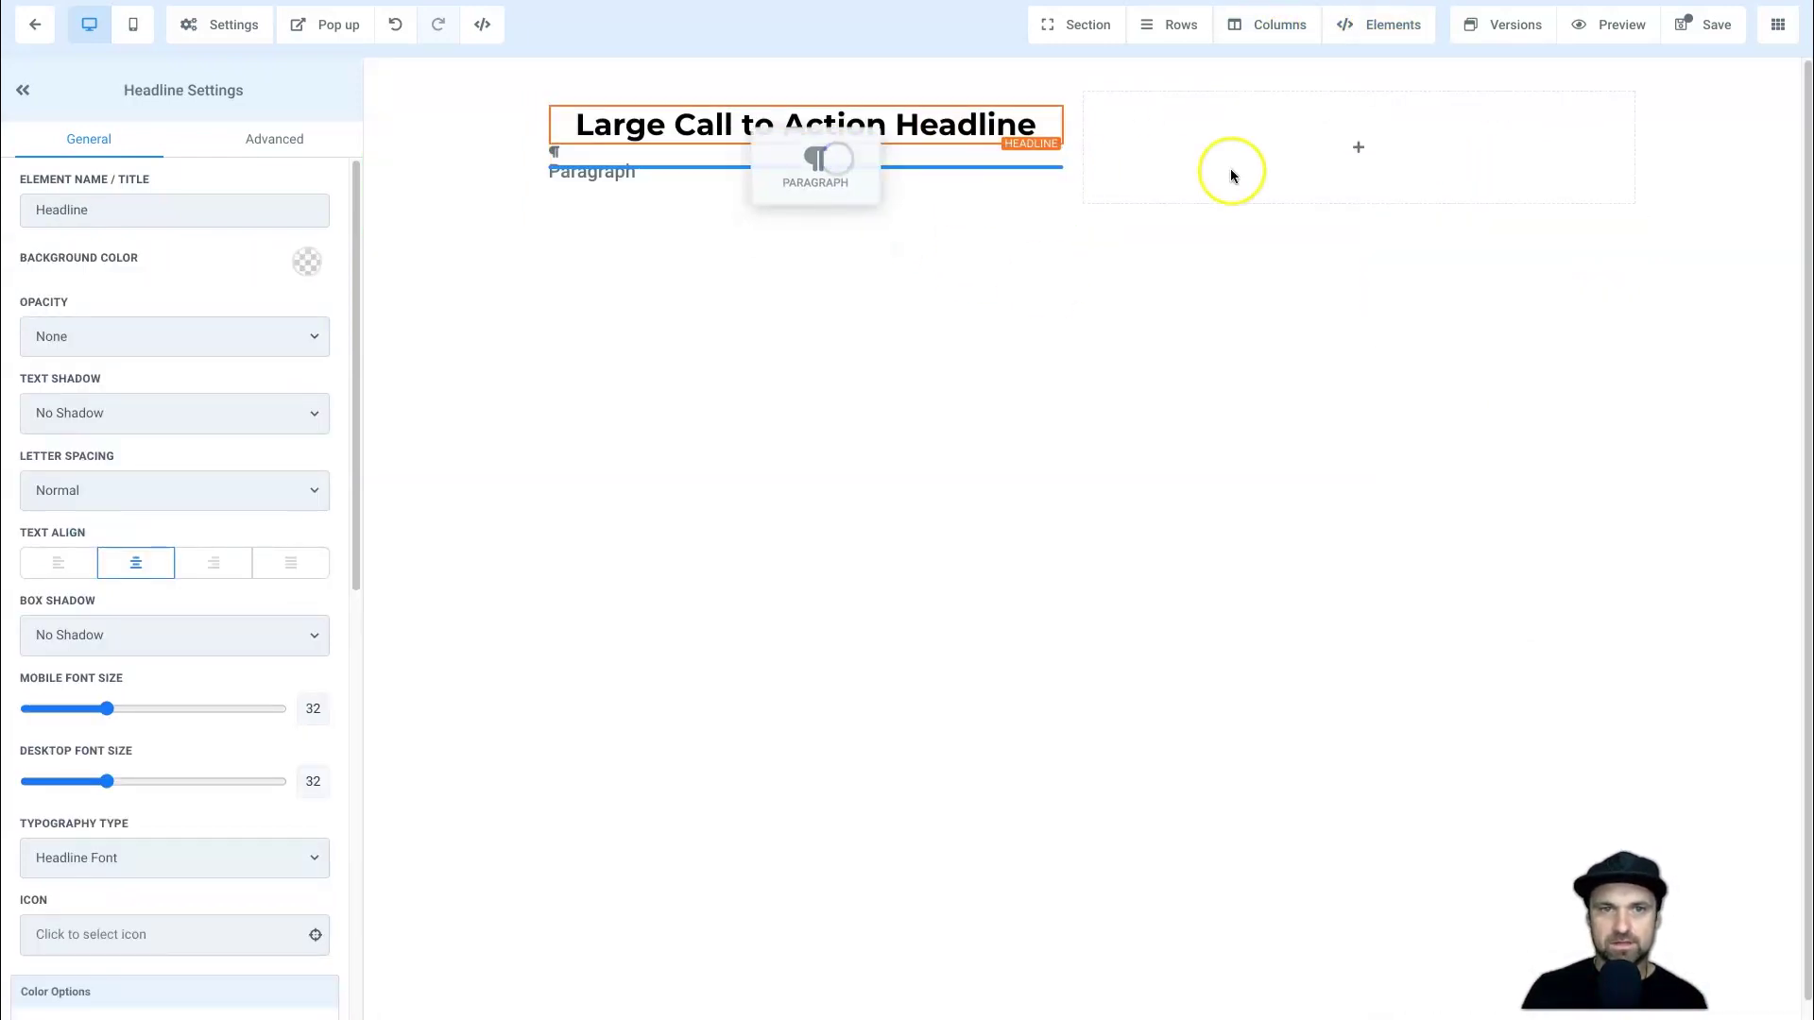
# - Add a sub-headline directly beneath the headline and delete the paragraph from the first column
pyautogui.click(1377, 26)
pyautogui.click(1385, 58)
pyautogui.moveTo(1610, 175); pyautogui.dragTo(820, 132)
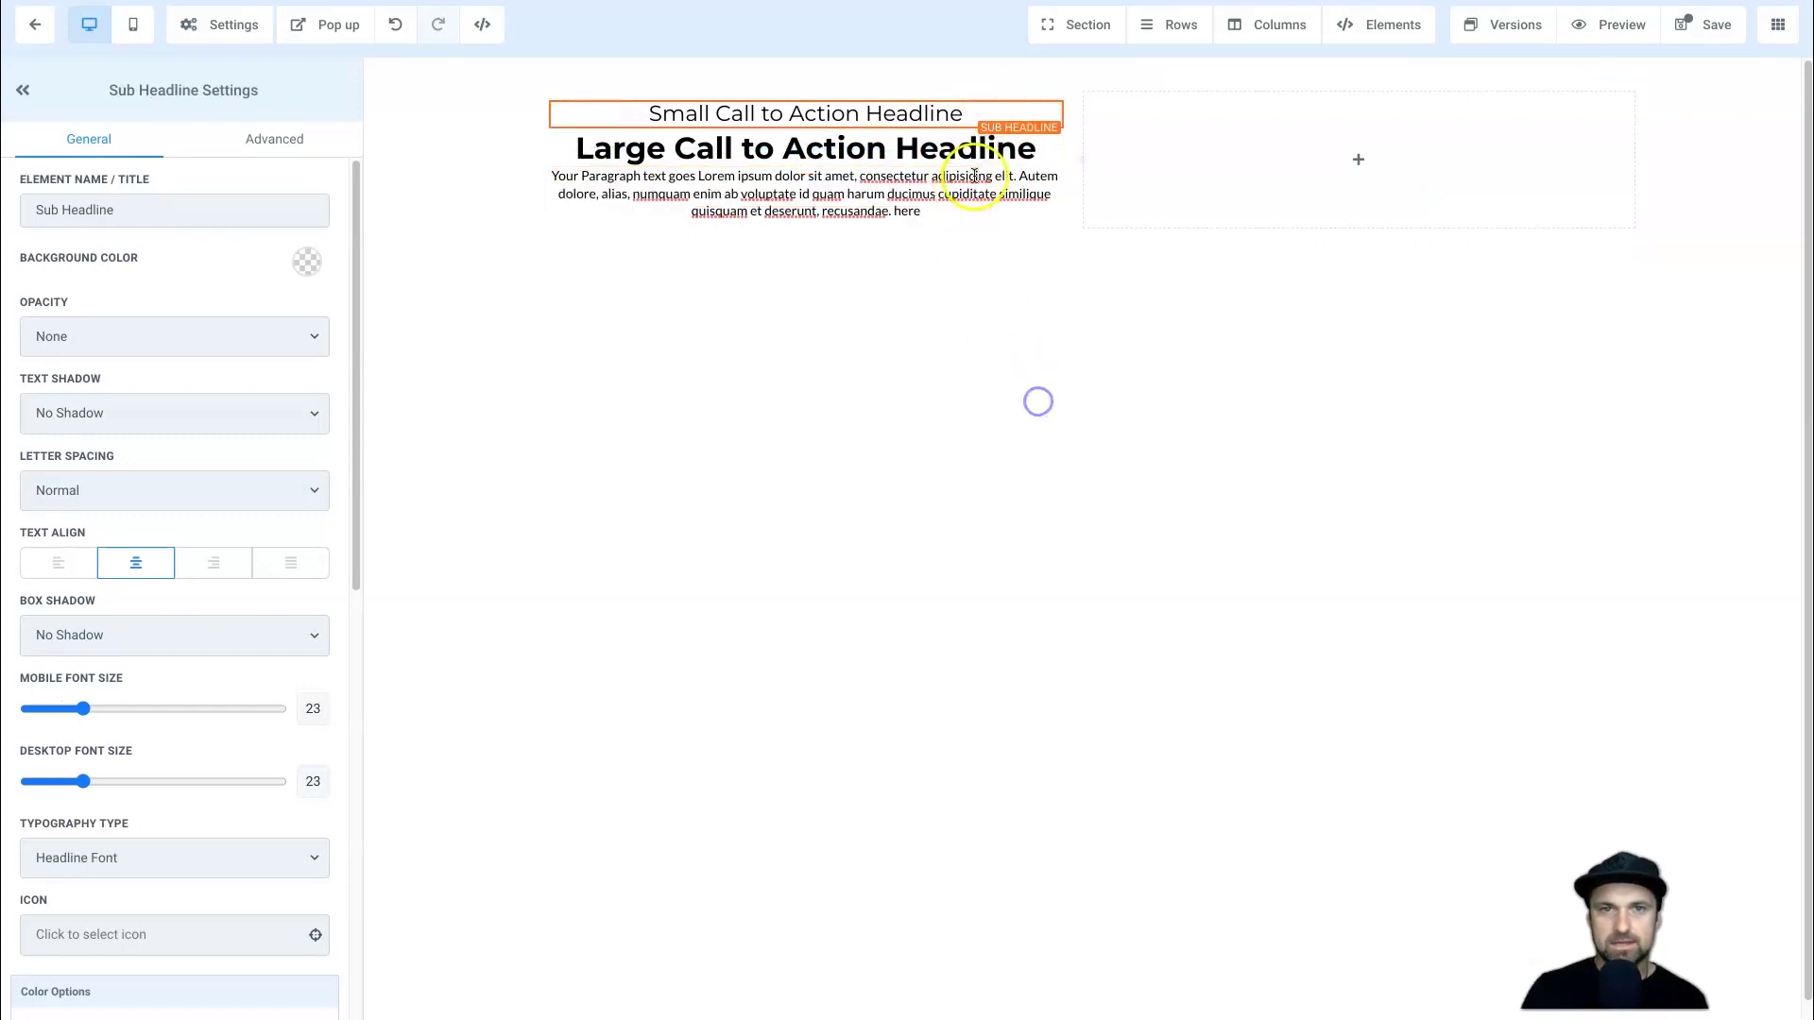
pyautogui.moveTo(1000, 119); pyautogui.dragTo(1003, 161)
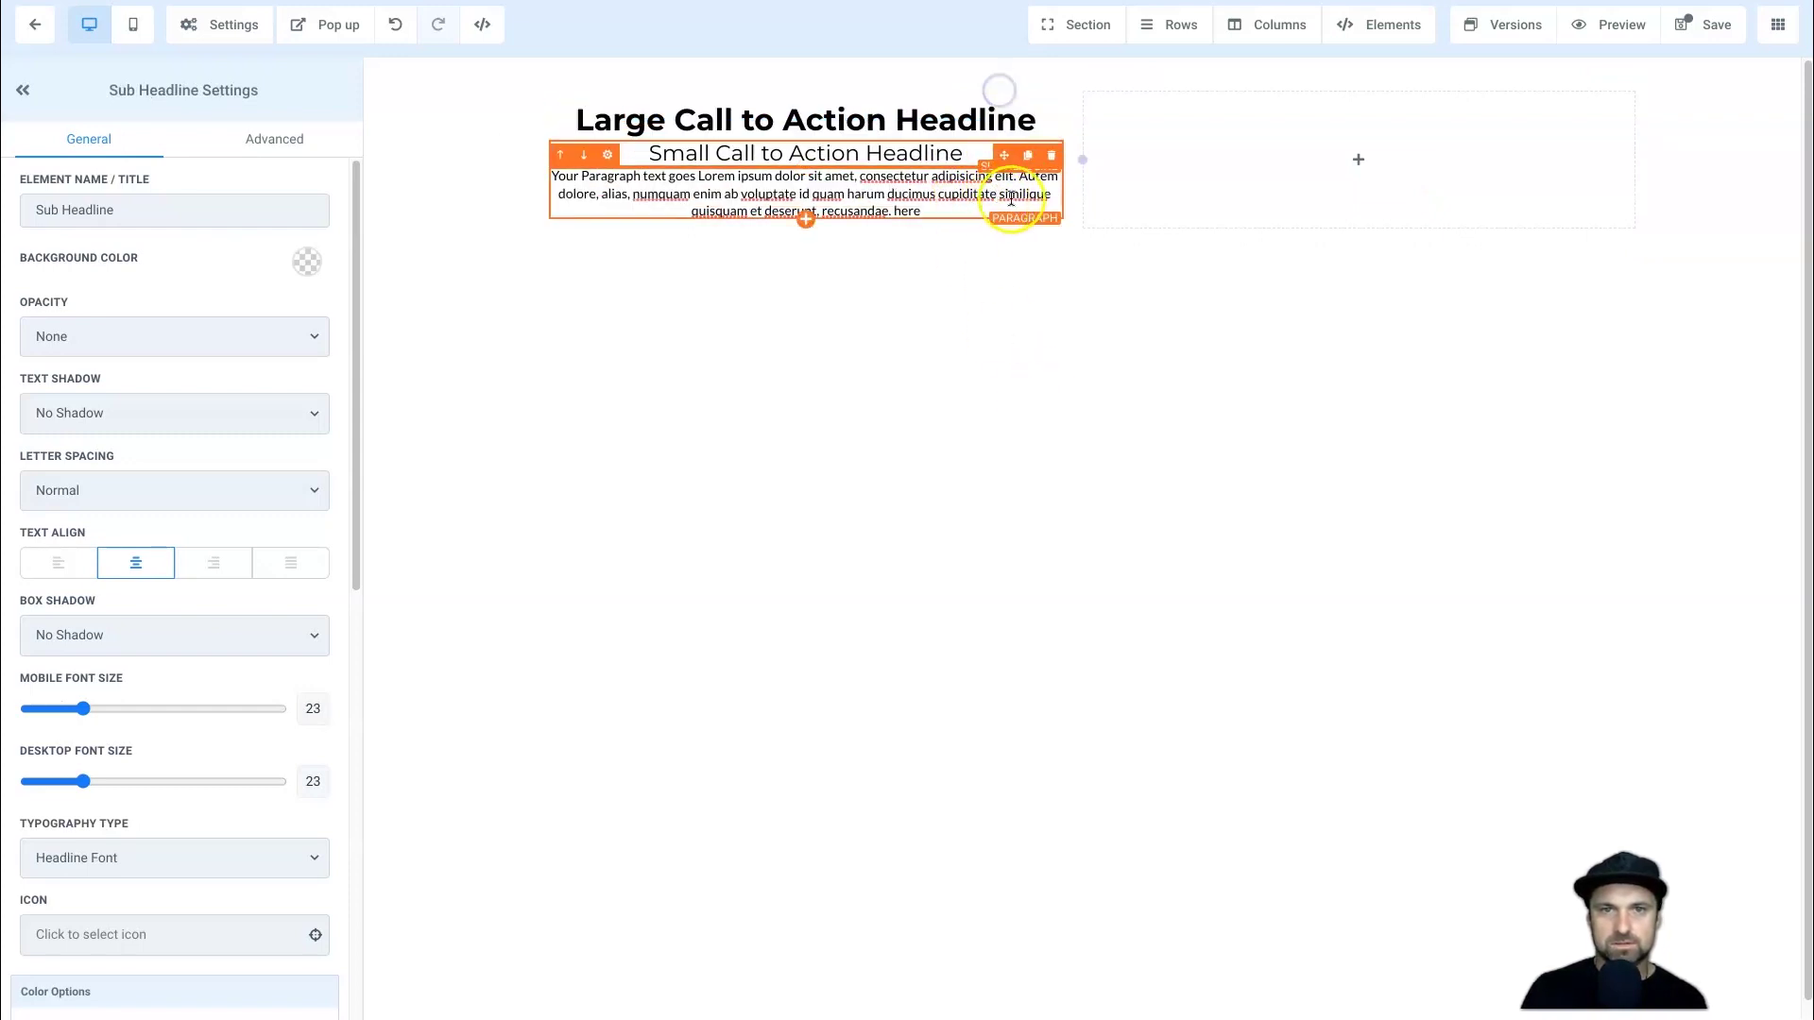
pyautogui.click(1051, 158)
pyautogui.click(1259, 368)
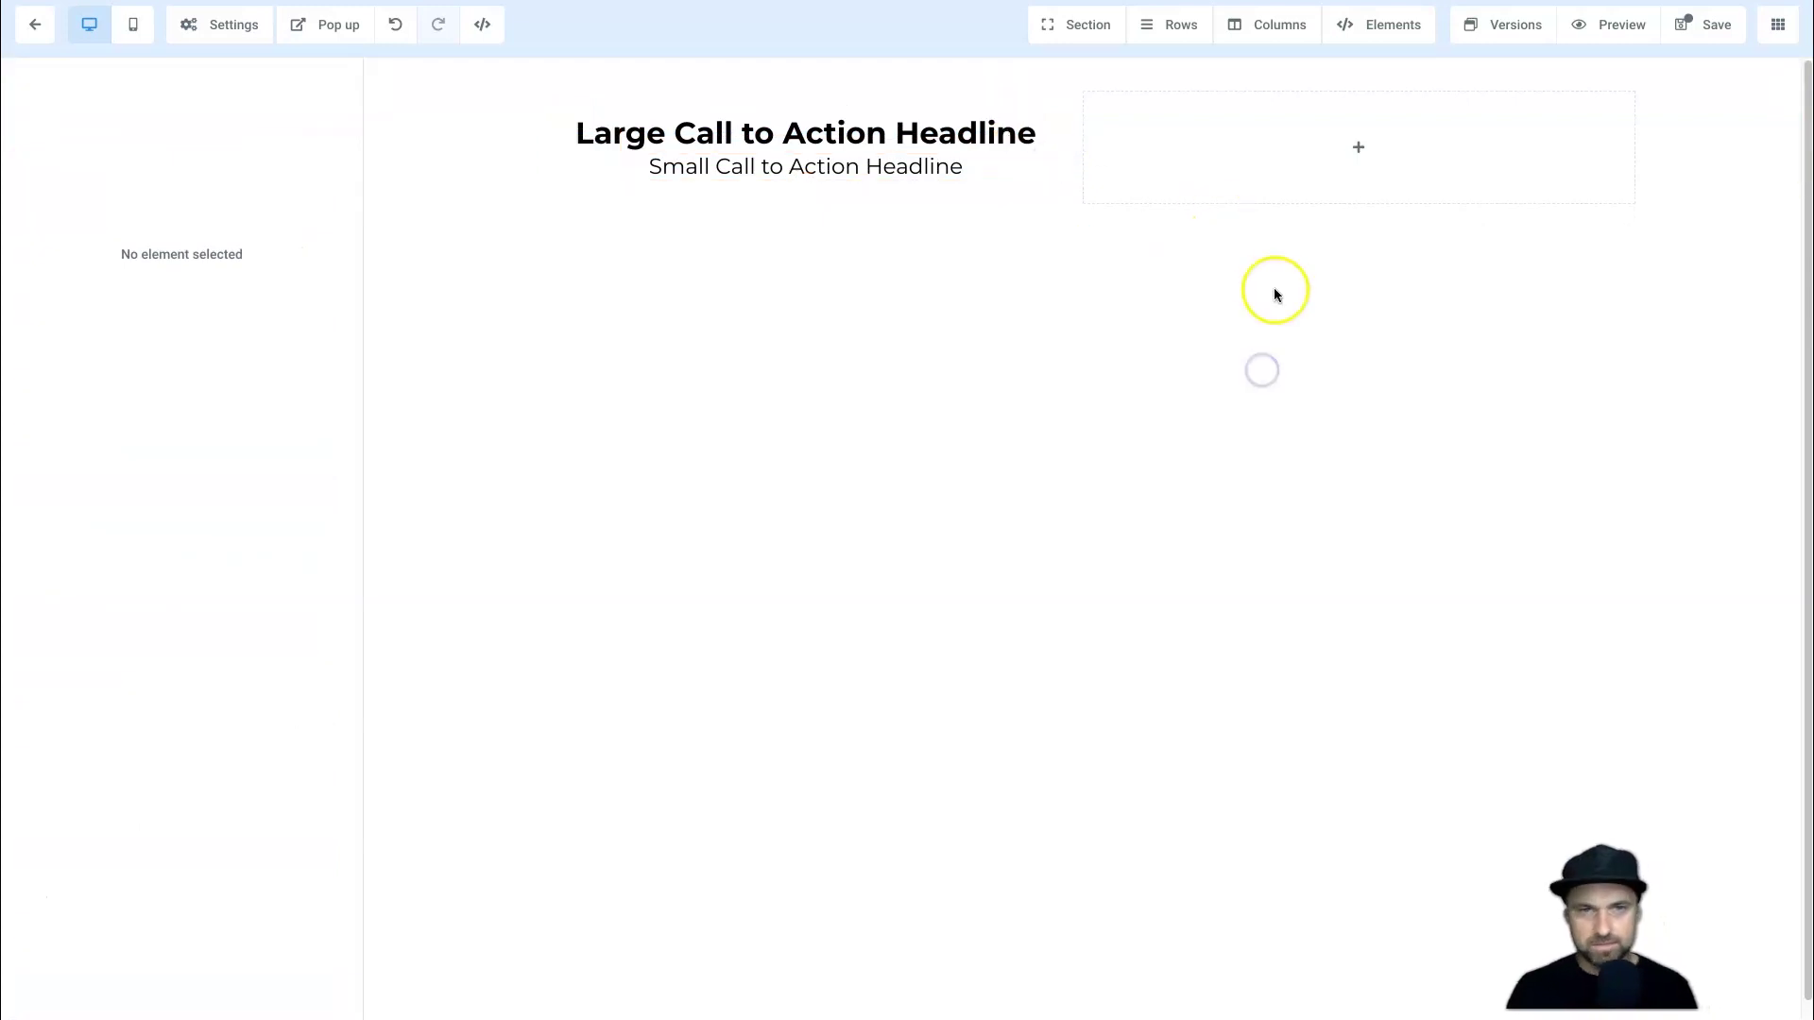
# - Add a form element using the Lead Gen Funnel Demo form and move it beneath the sub-headline in the first column
pyautogui.click(1362, 148)
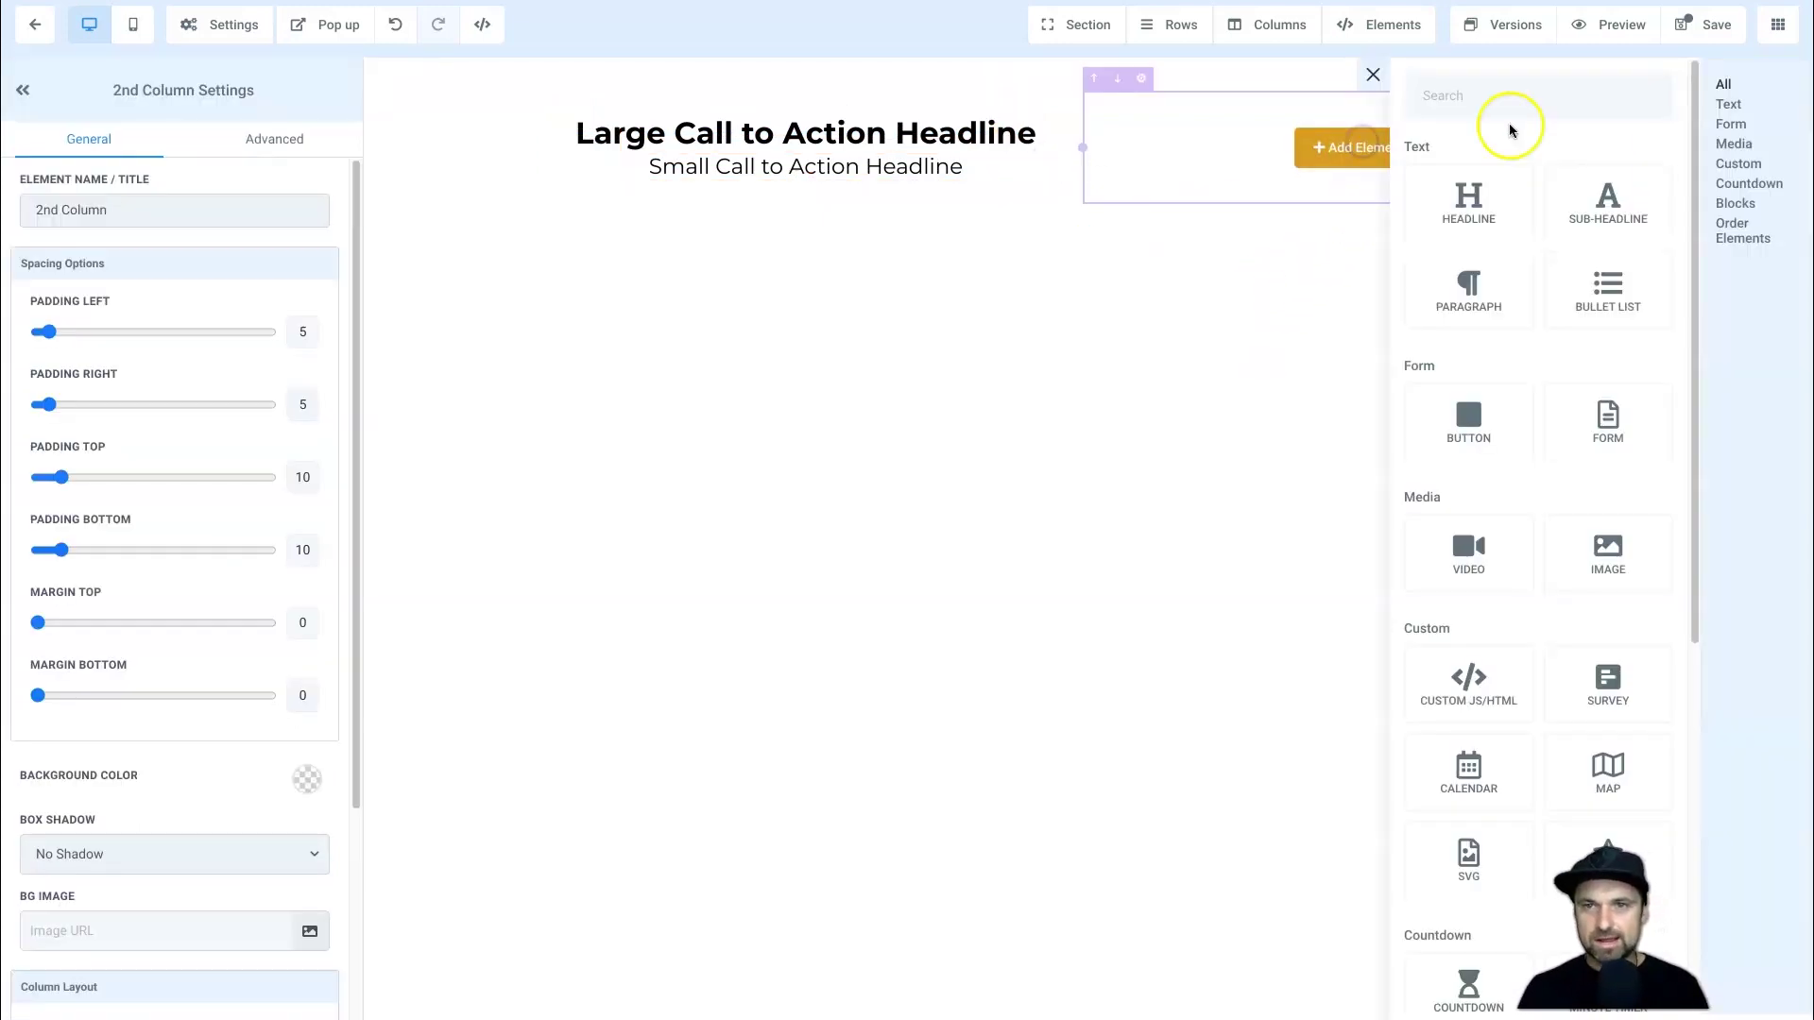
pyautogui.click(1552, 107)
pyautogui.write('form')
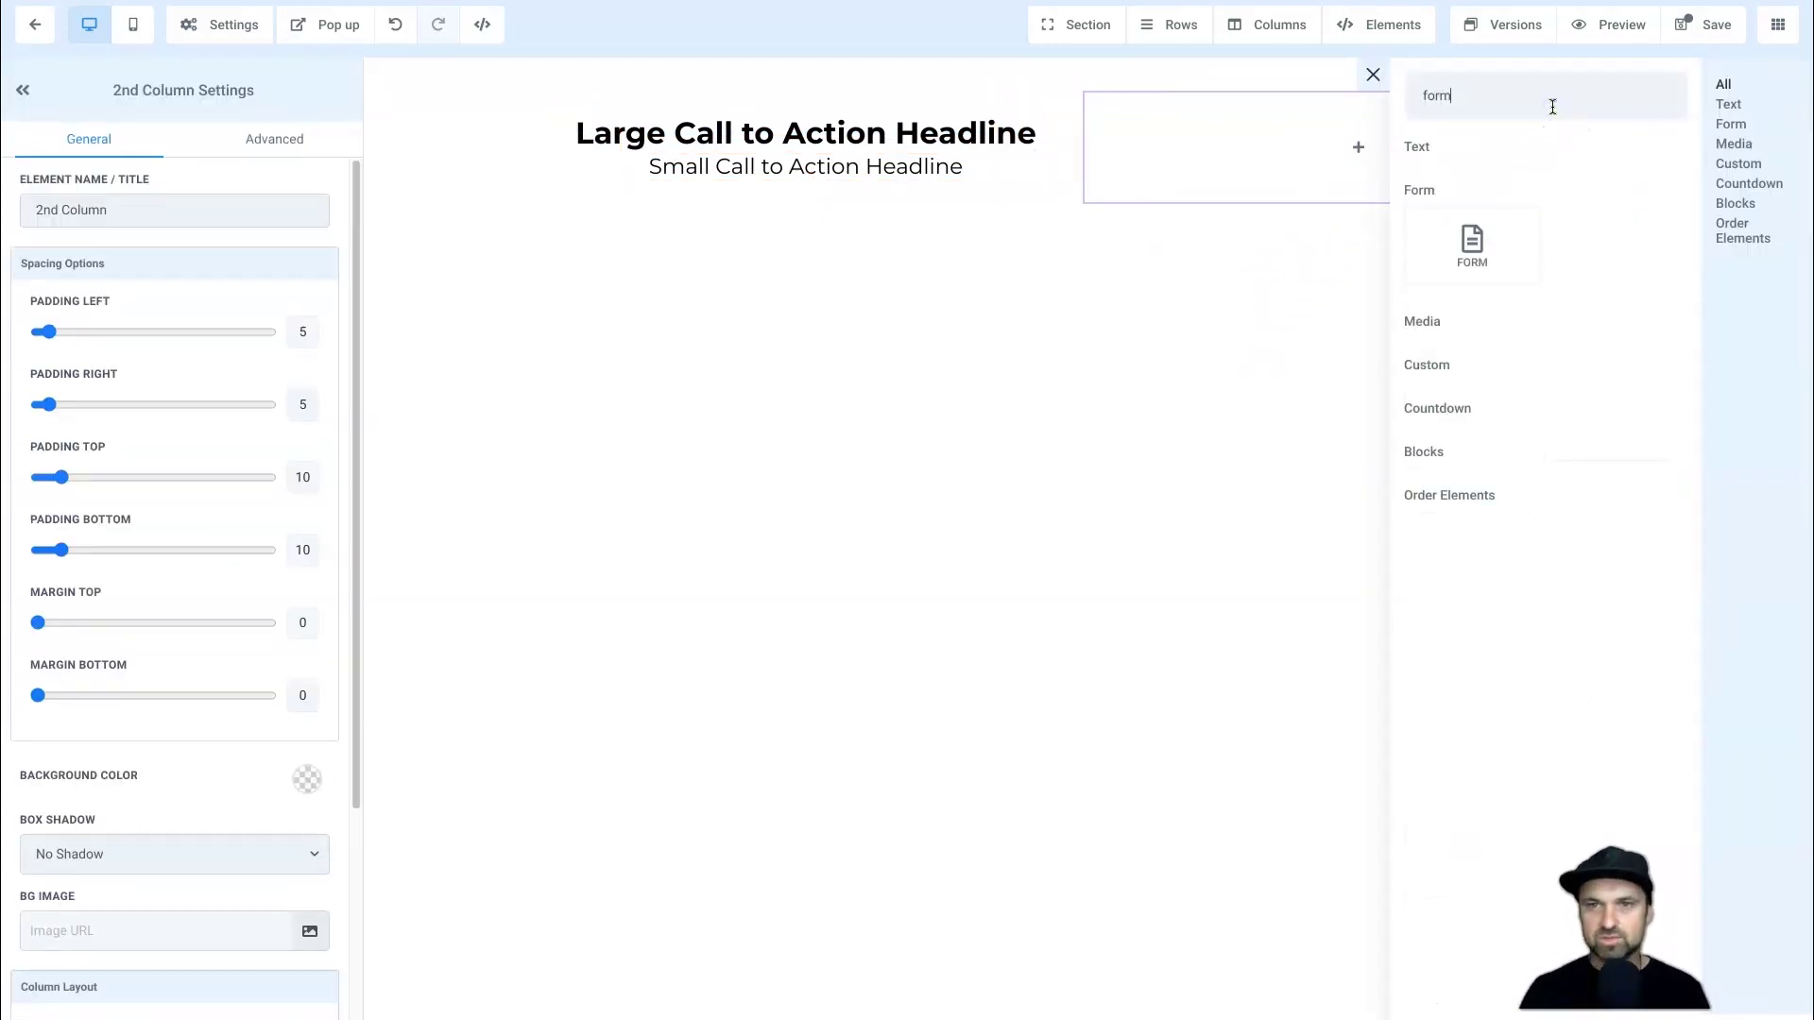
pyautogui.moveTo(1517, 279); pyautogui.dragTo(1243, 151)
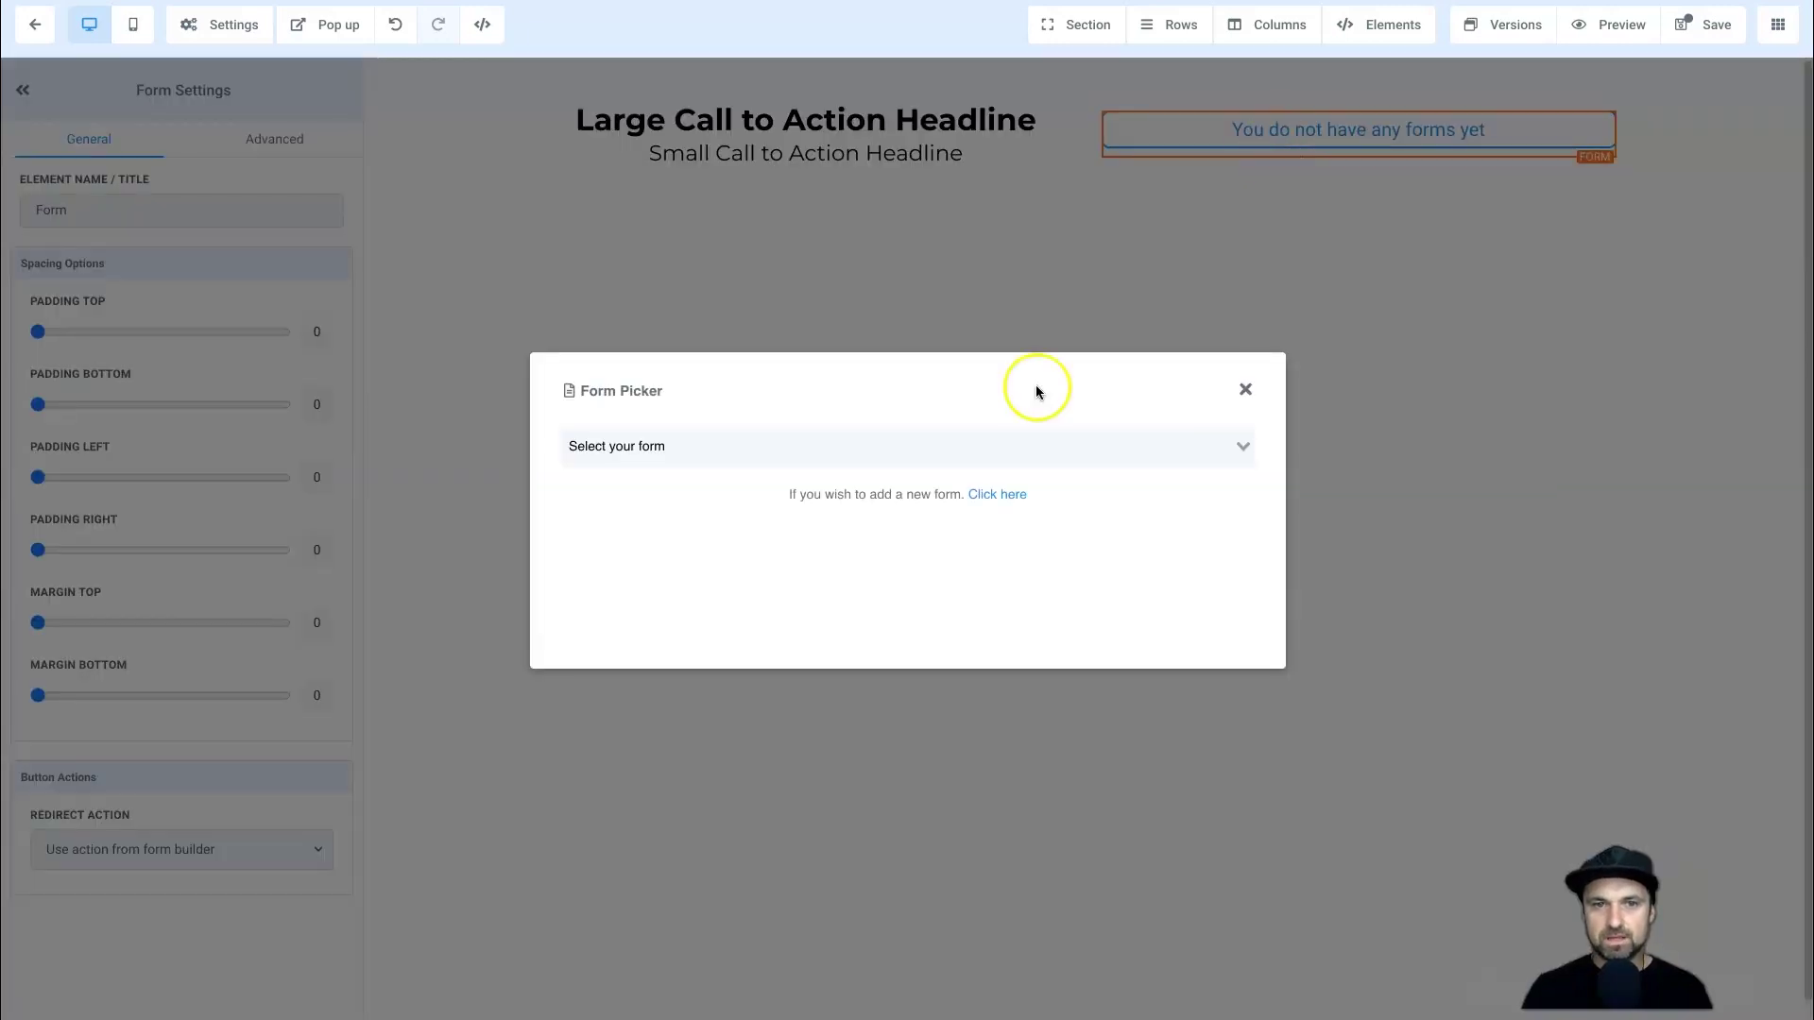
pyautogui.click(688, 450)
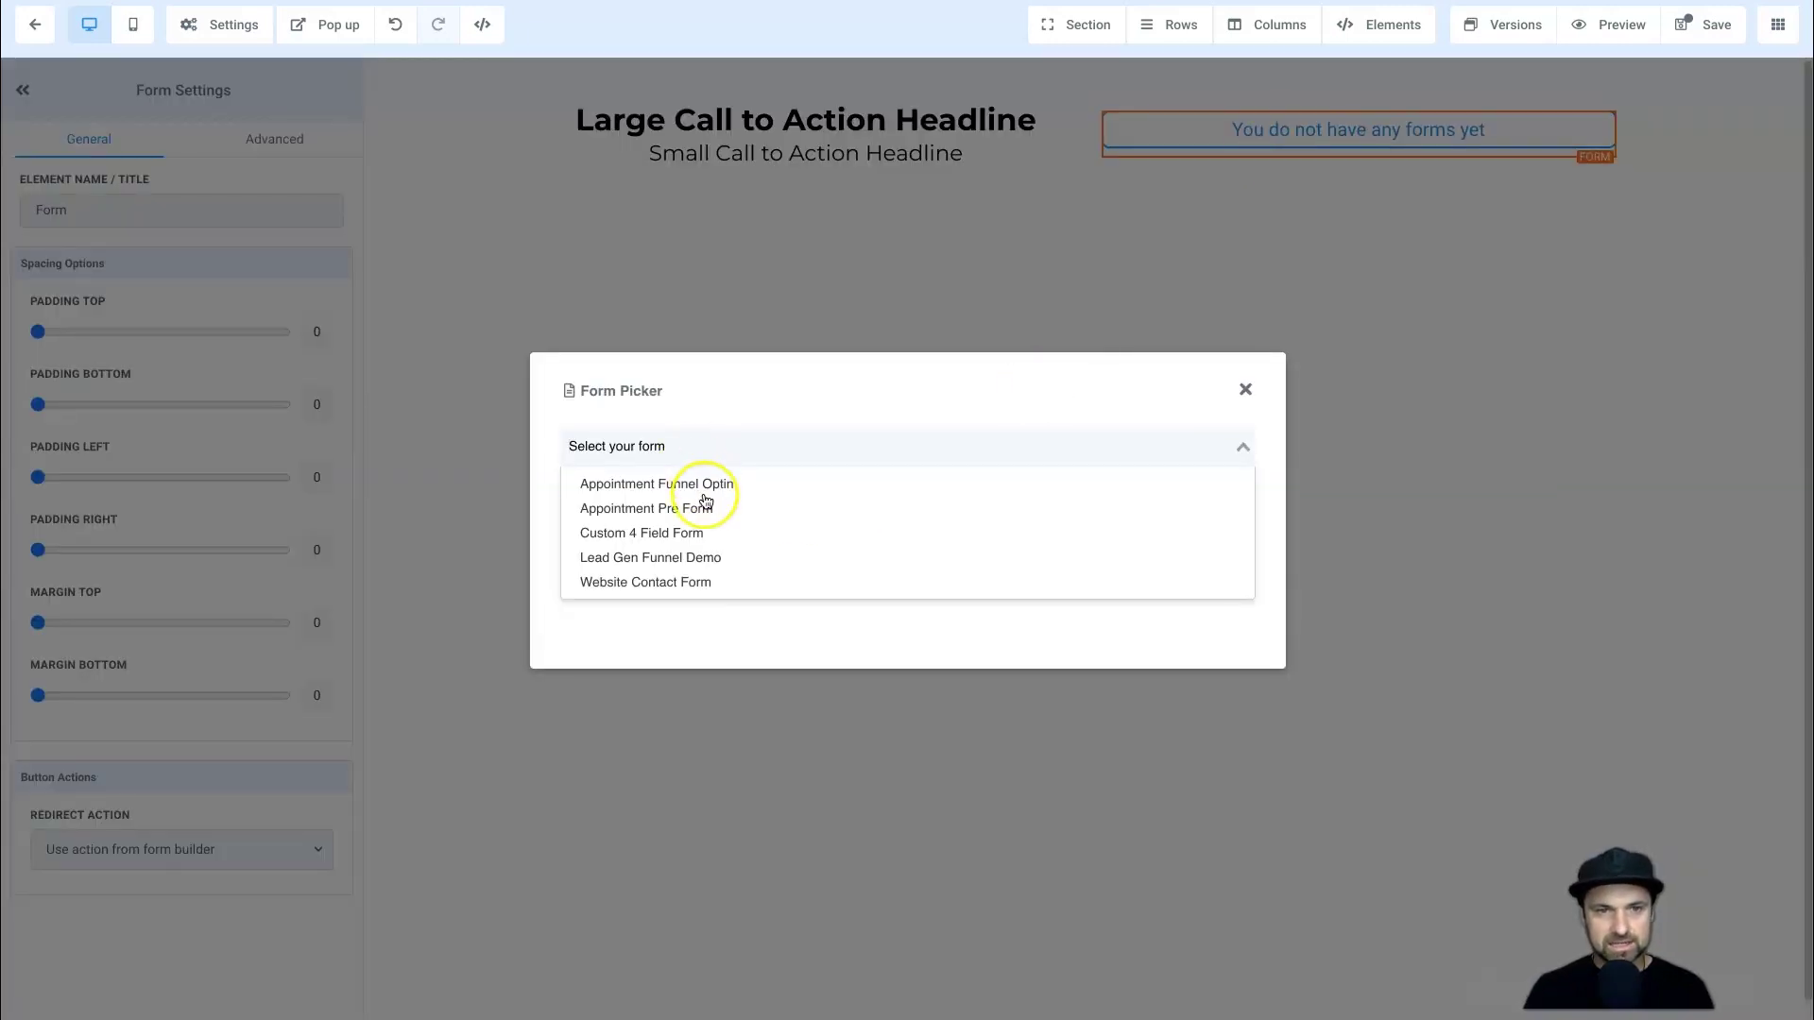
pyautogui.click(695, 562)
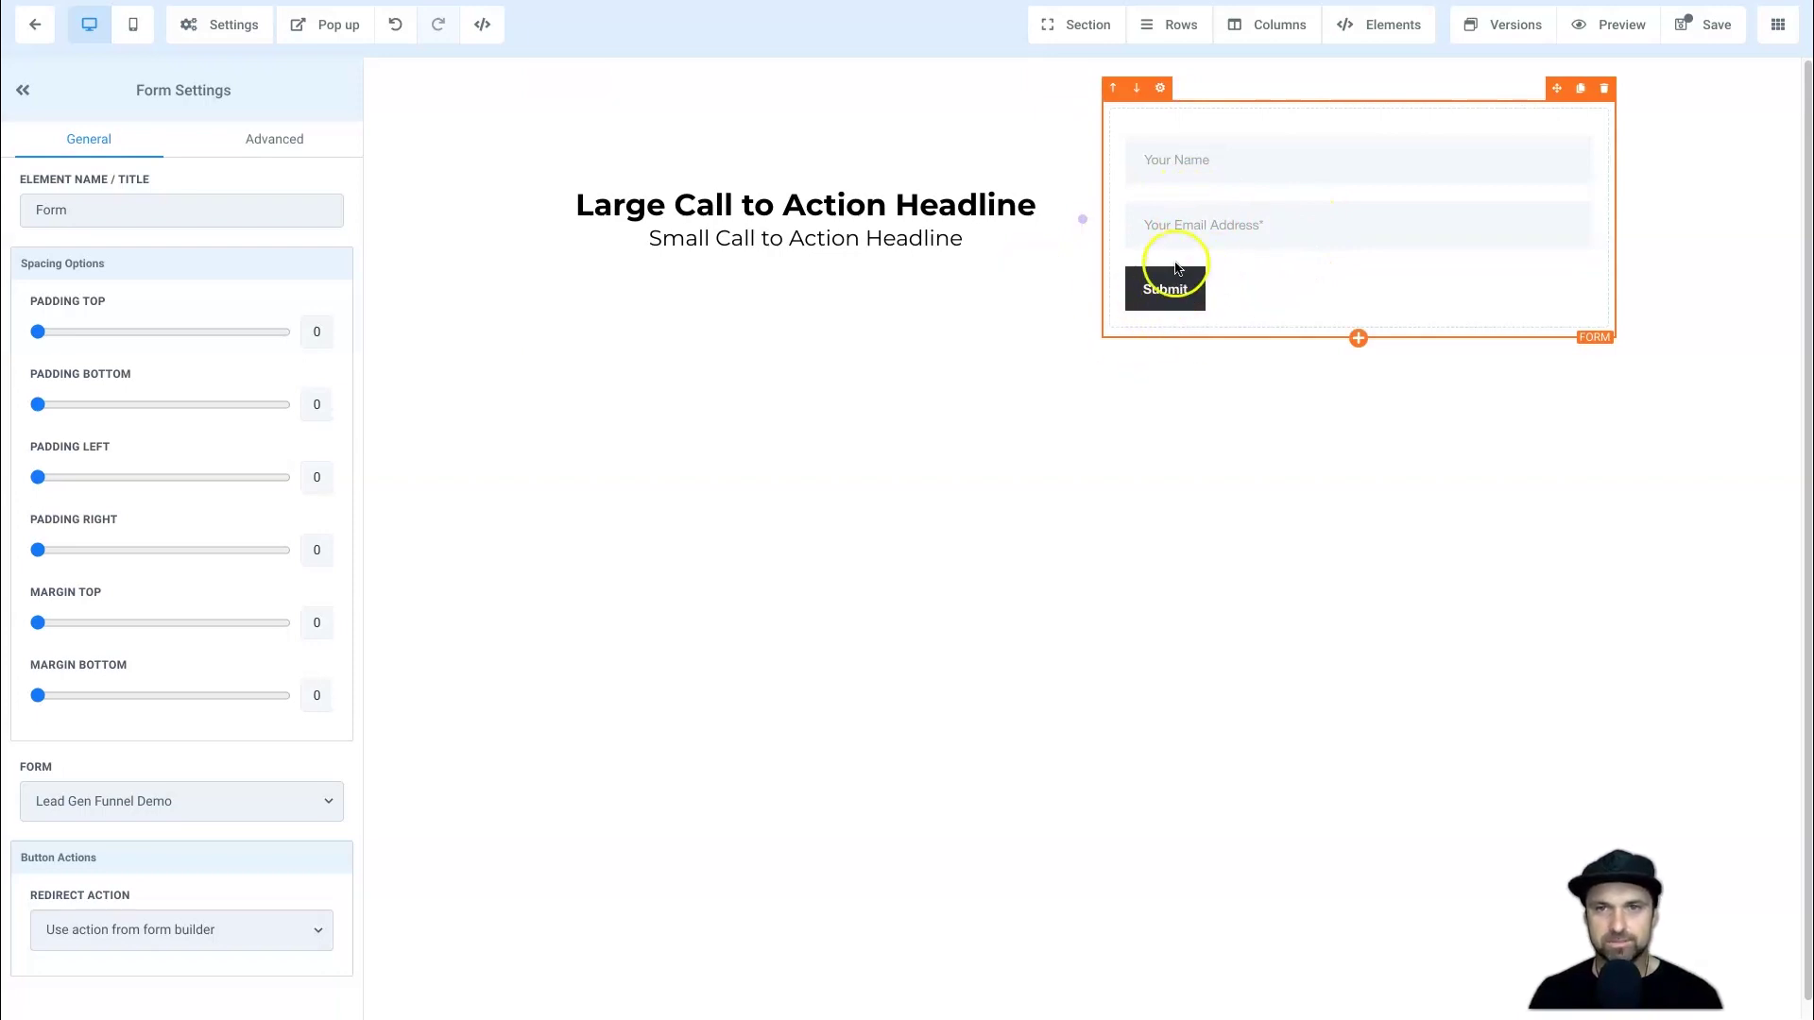
pyautogui.moveTo(1557, 88); pyautogui.dragTo(945, 392)
# - Add an image element to the second column with the neonbrand Unsplash picture from the media library, and save the page
pyautogui.click(1416, 216)
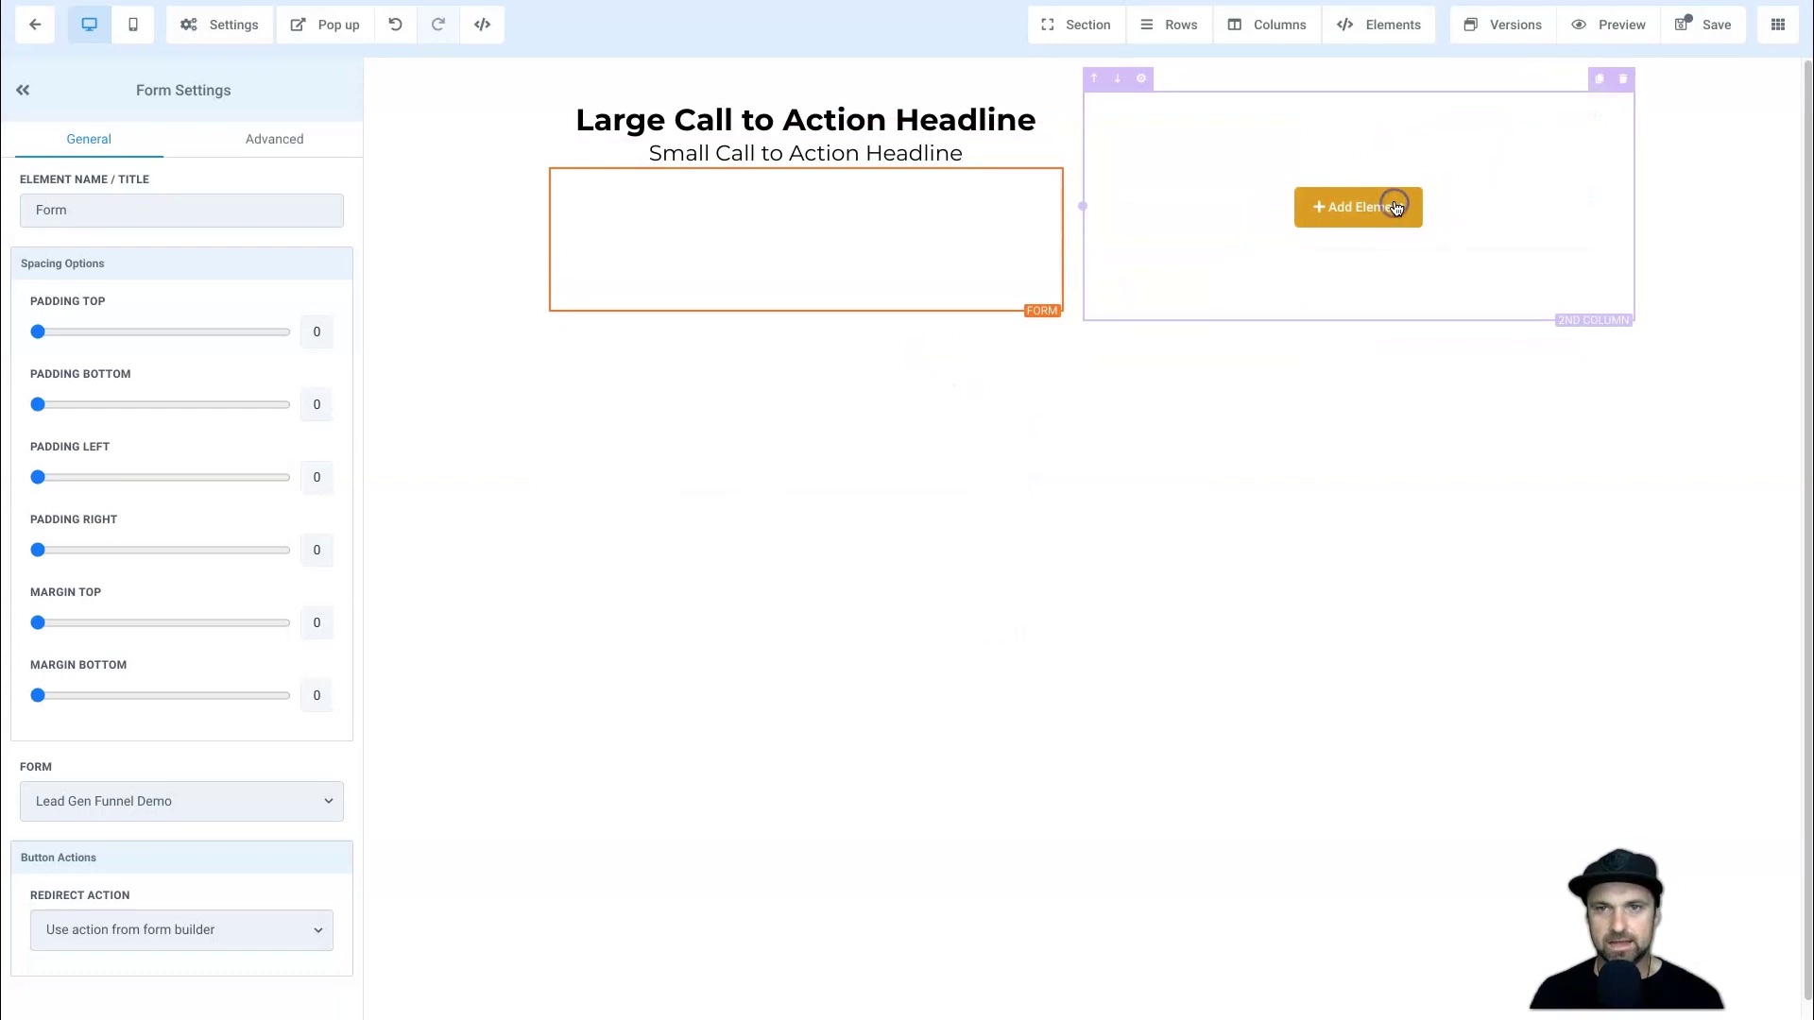
pyautogui.write('image')
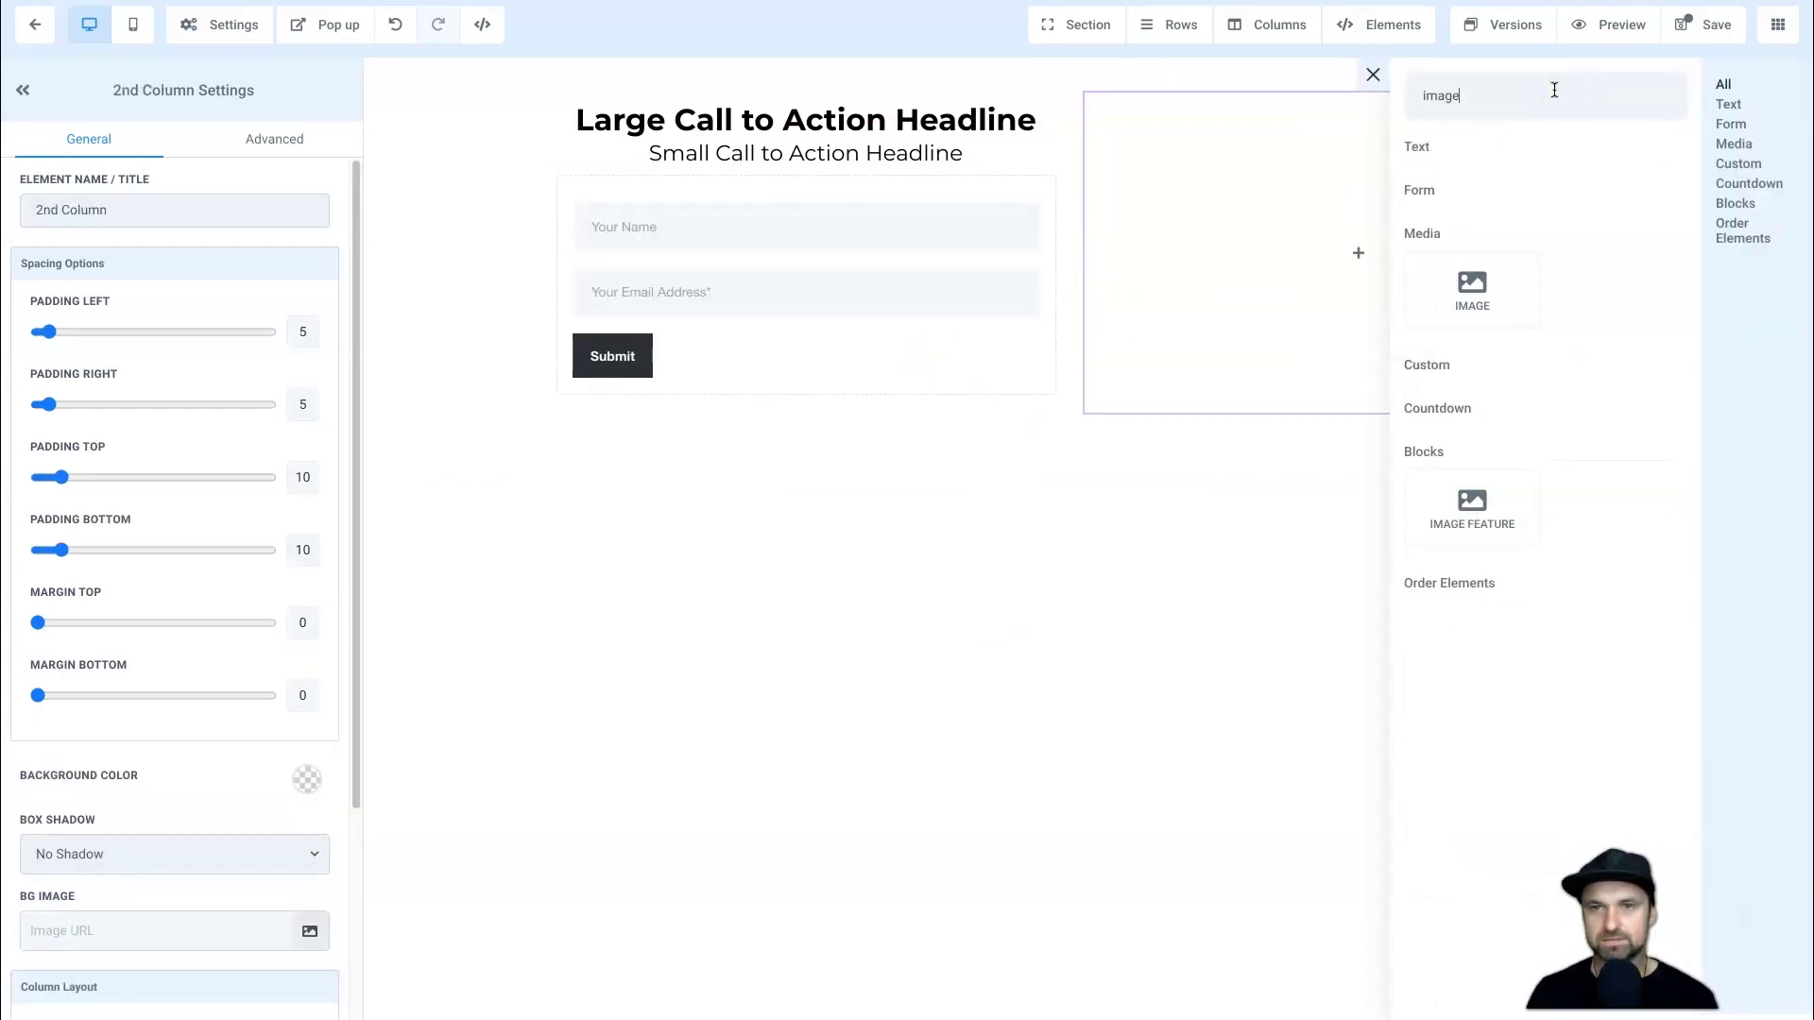
pyautogui.moveTo(1498, 316); pyautogui.dragTo(1203, 264)
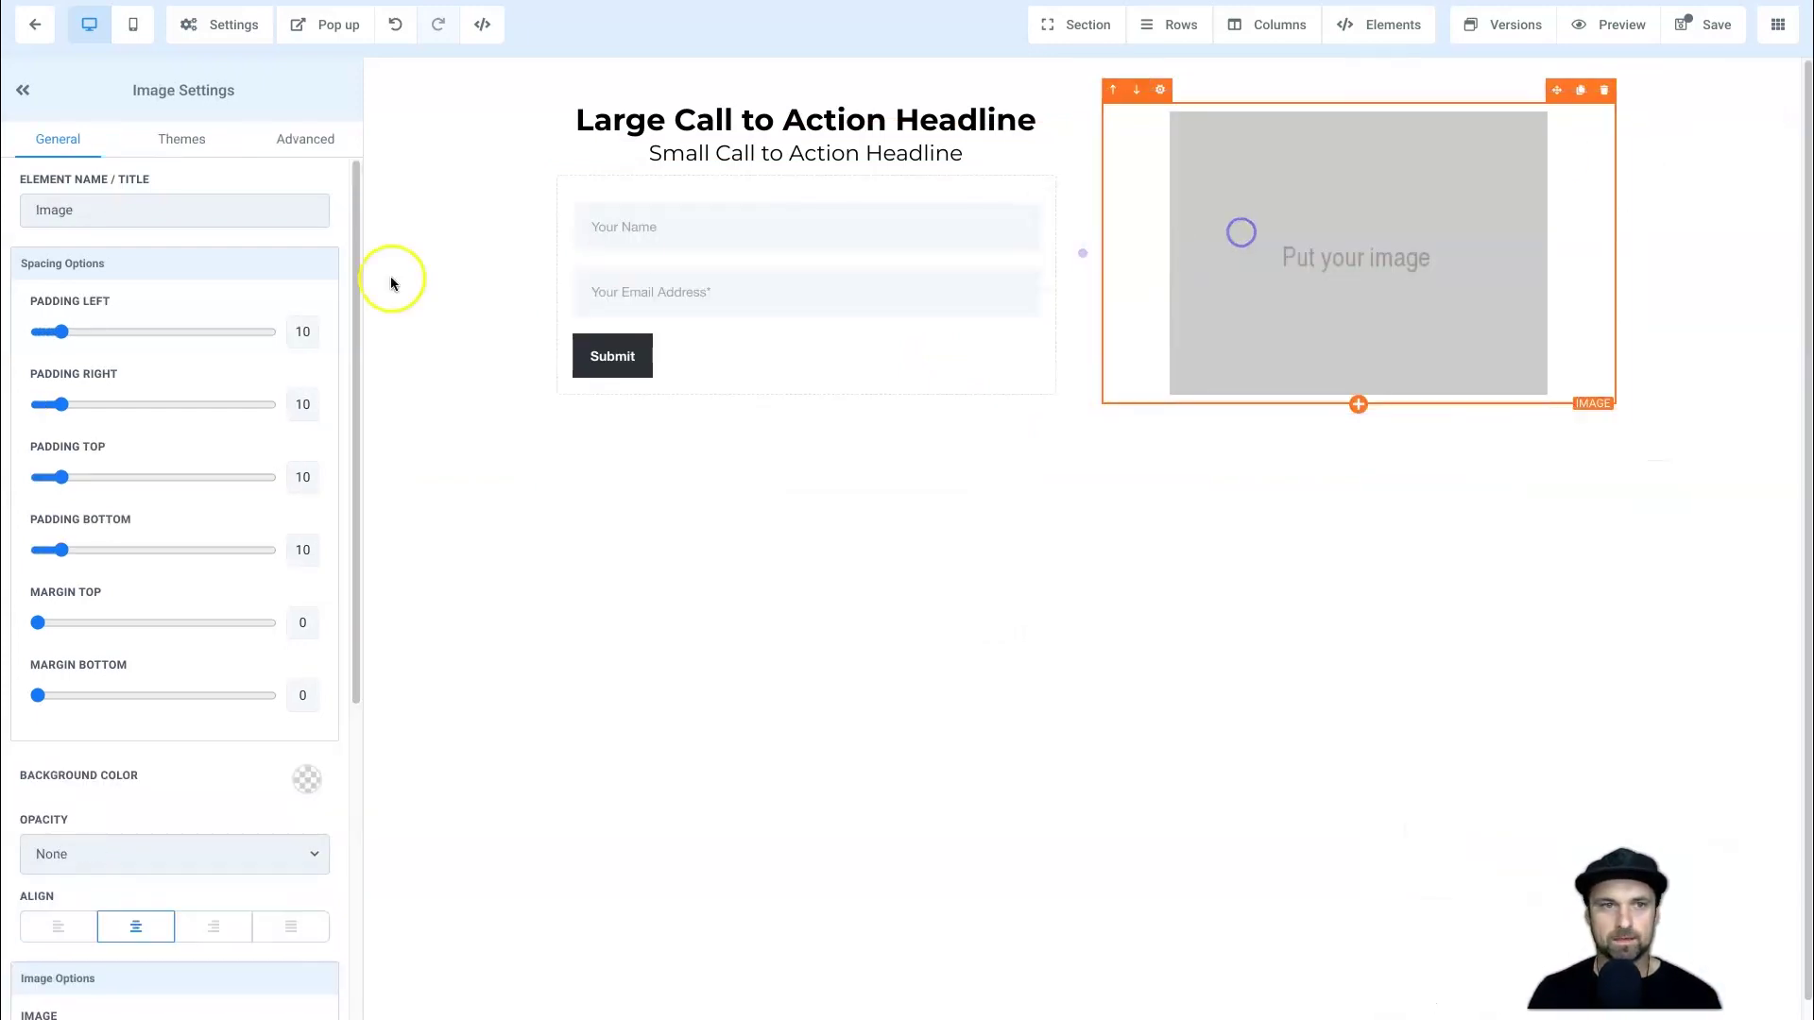
pyautogui.scroll(-3, 243, 729)
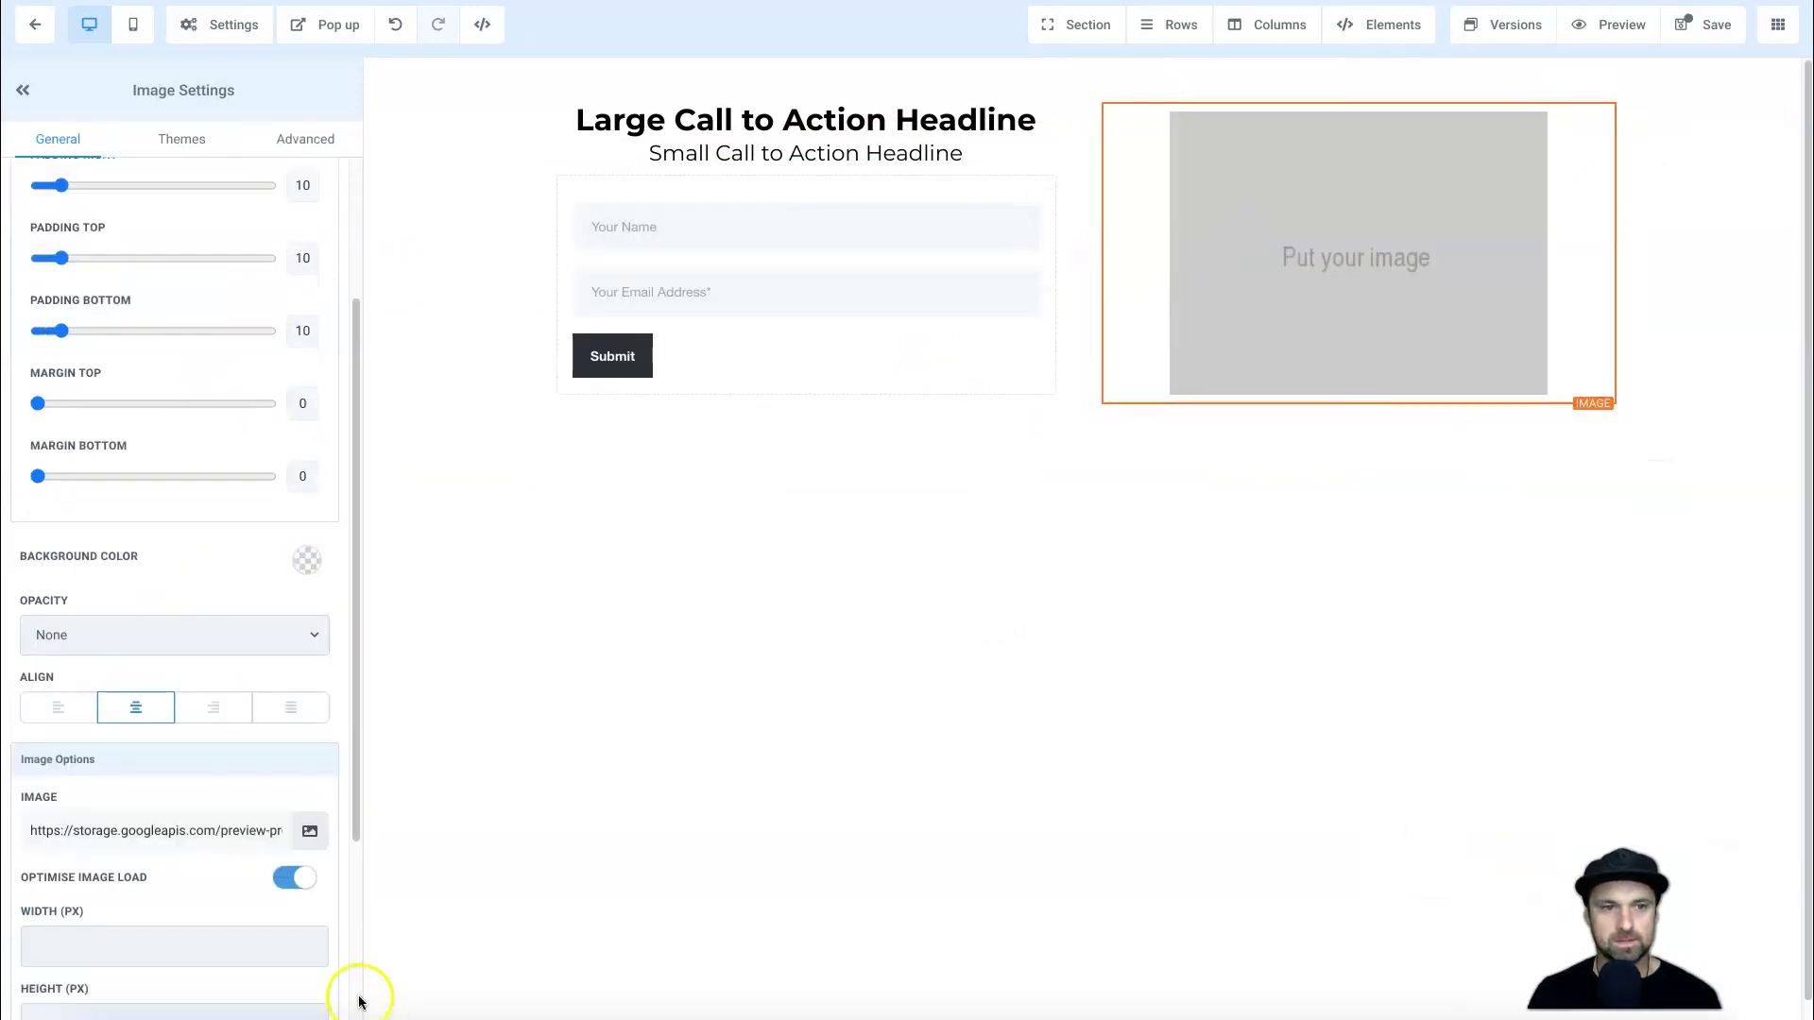
pyautogui.click(301, 831)
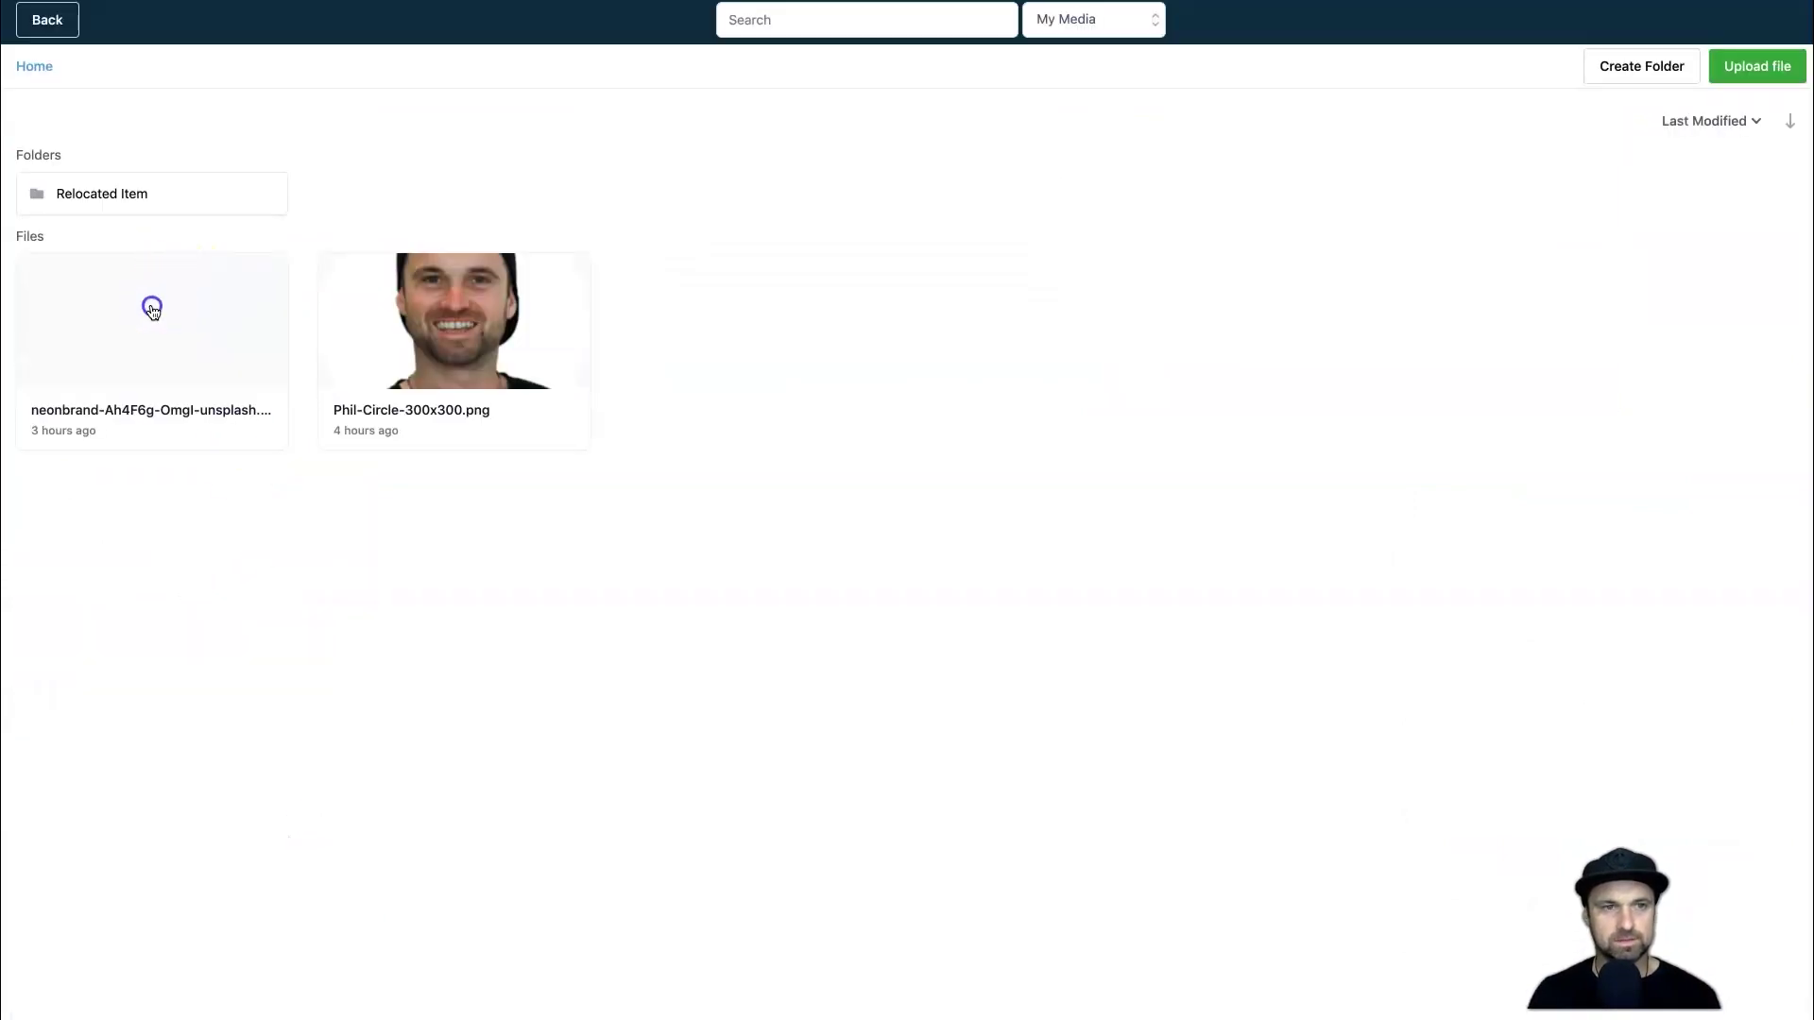
pyautogui.click(152, 309)
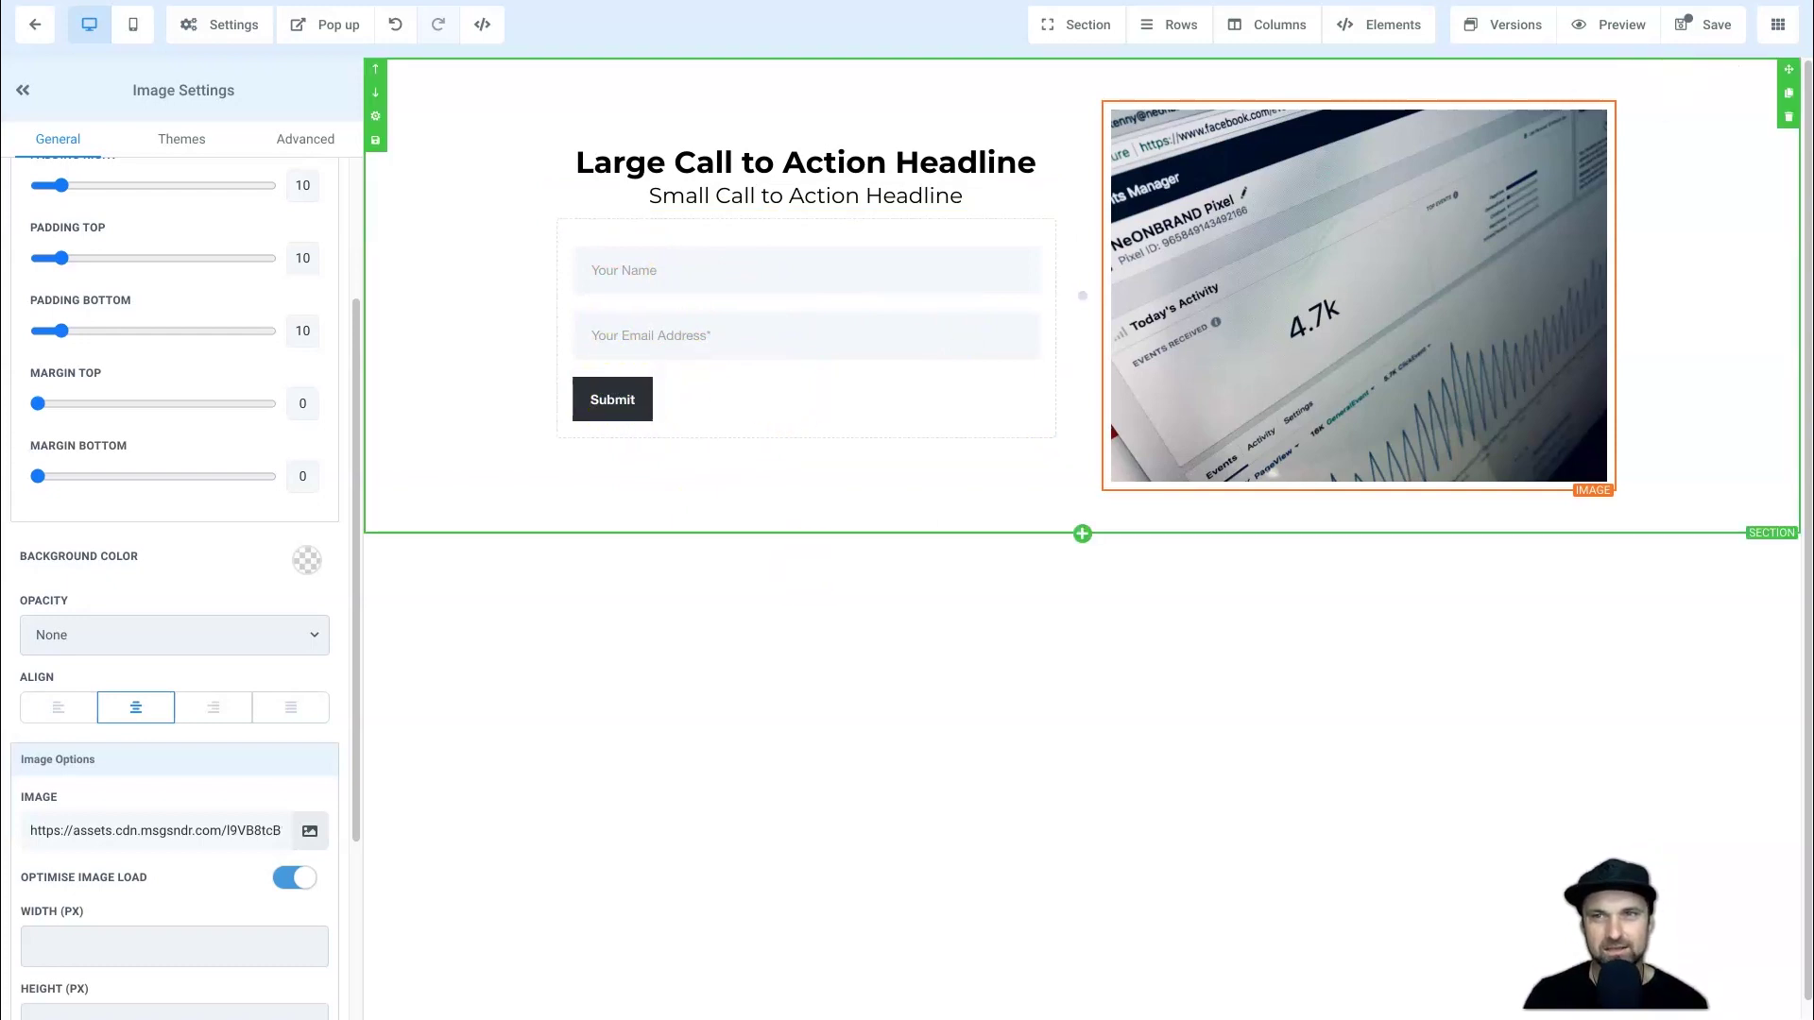
pyautogui.click(1701, 25)
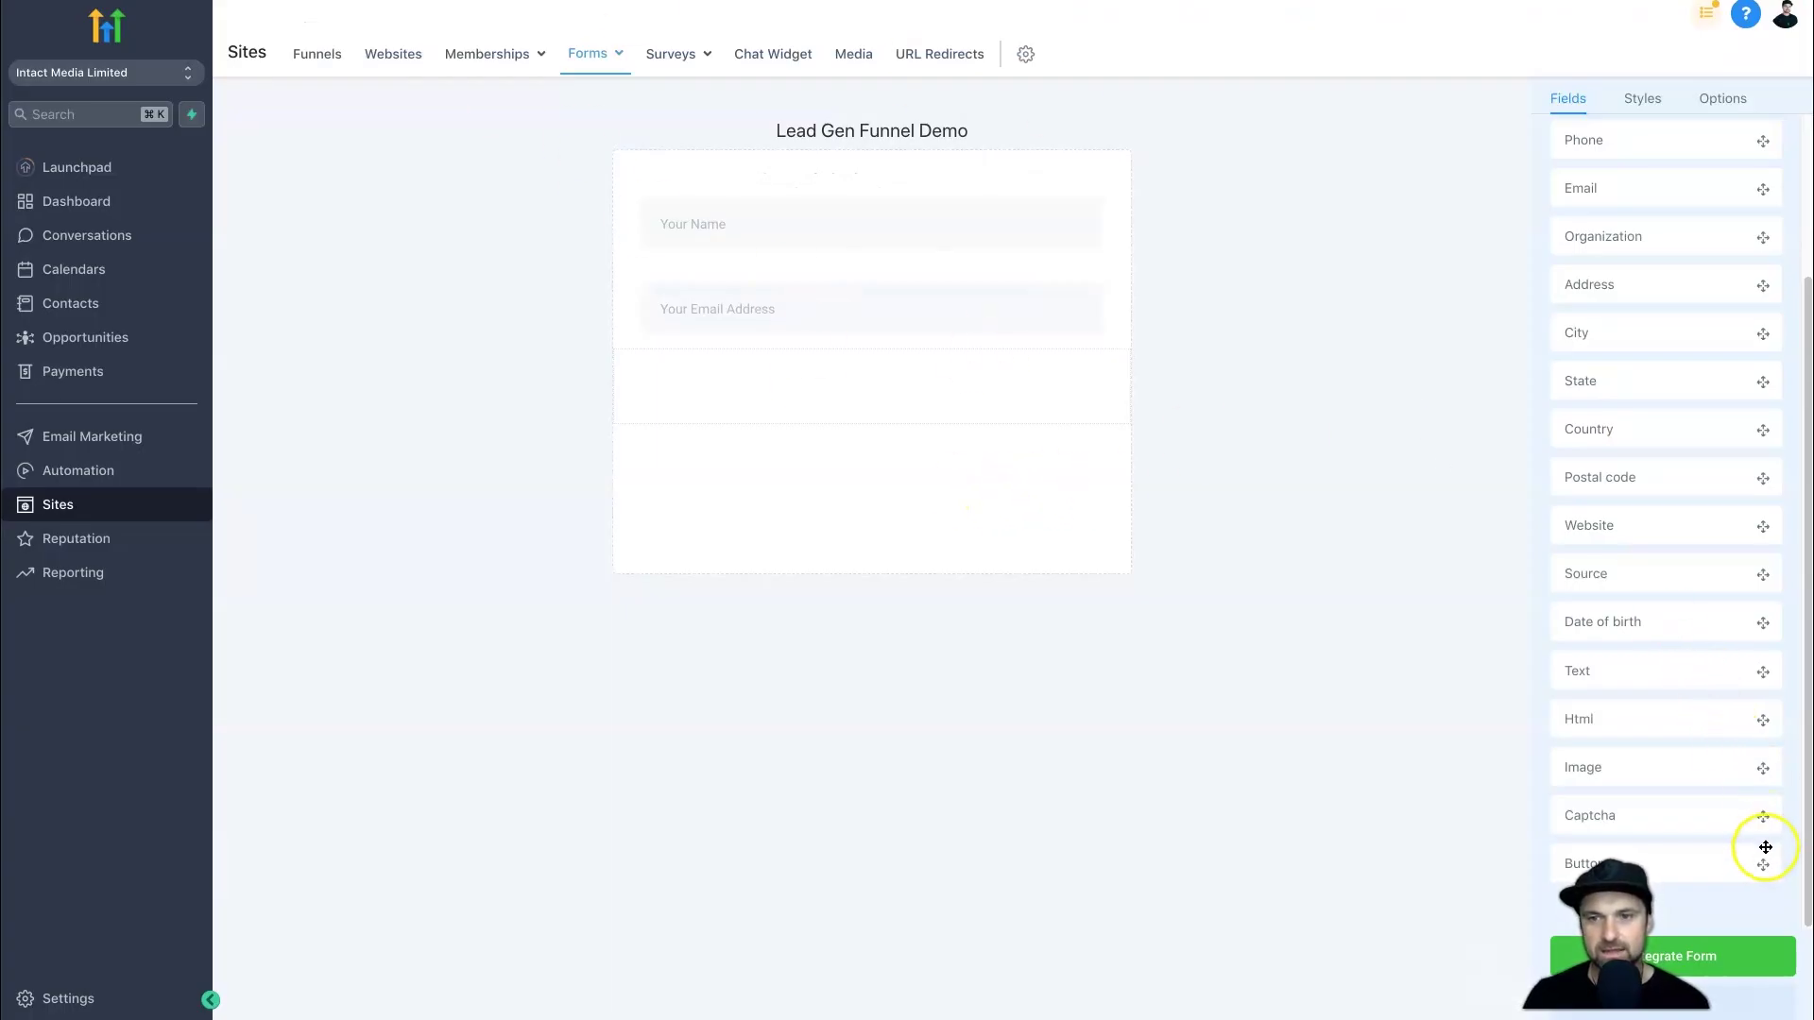
# - Return to the Lead Gen Funnel Demo form builder and add a full-width button below the email field
pyautogui.moveTo(1766, 865); pyautogui.dragTo(942, 369)
pyautogui.click(693, 391)
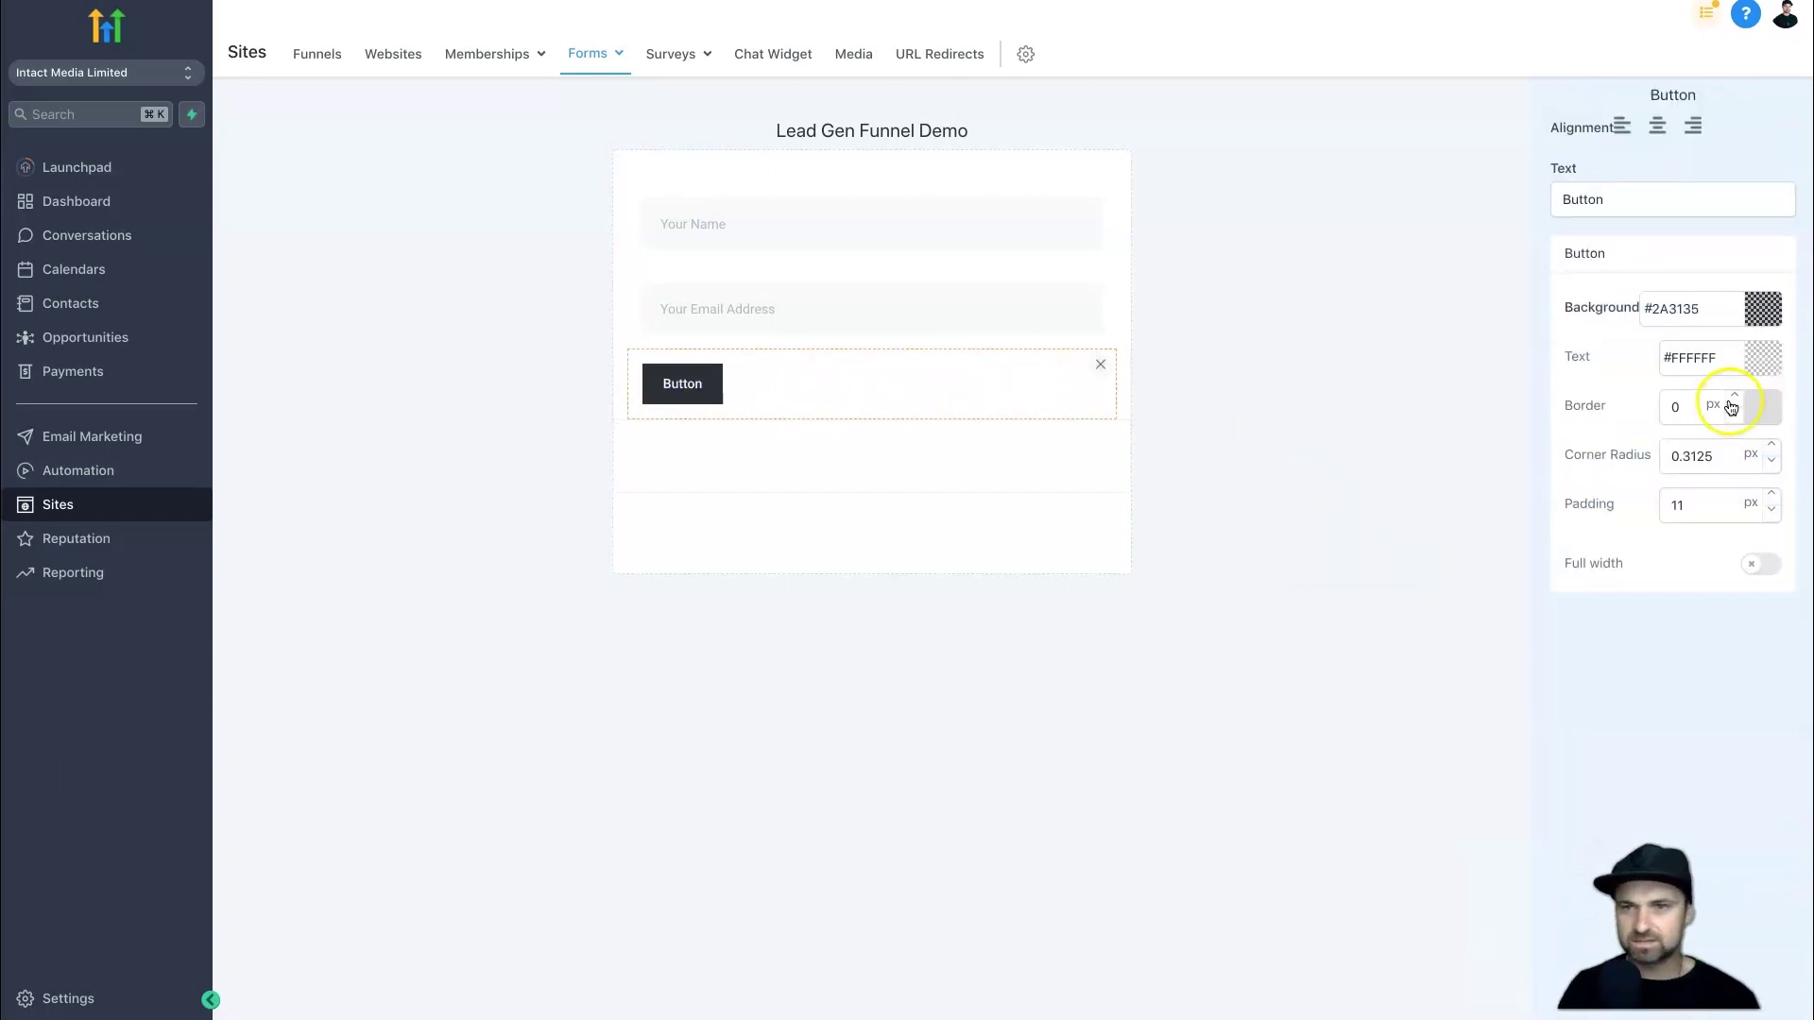
pyautogui.click(1754, 567)
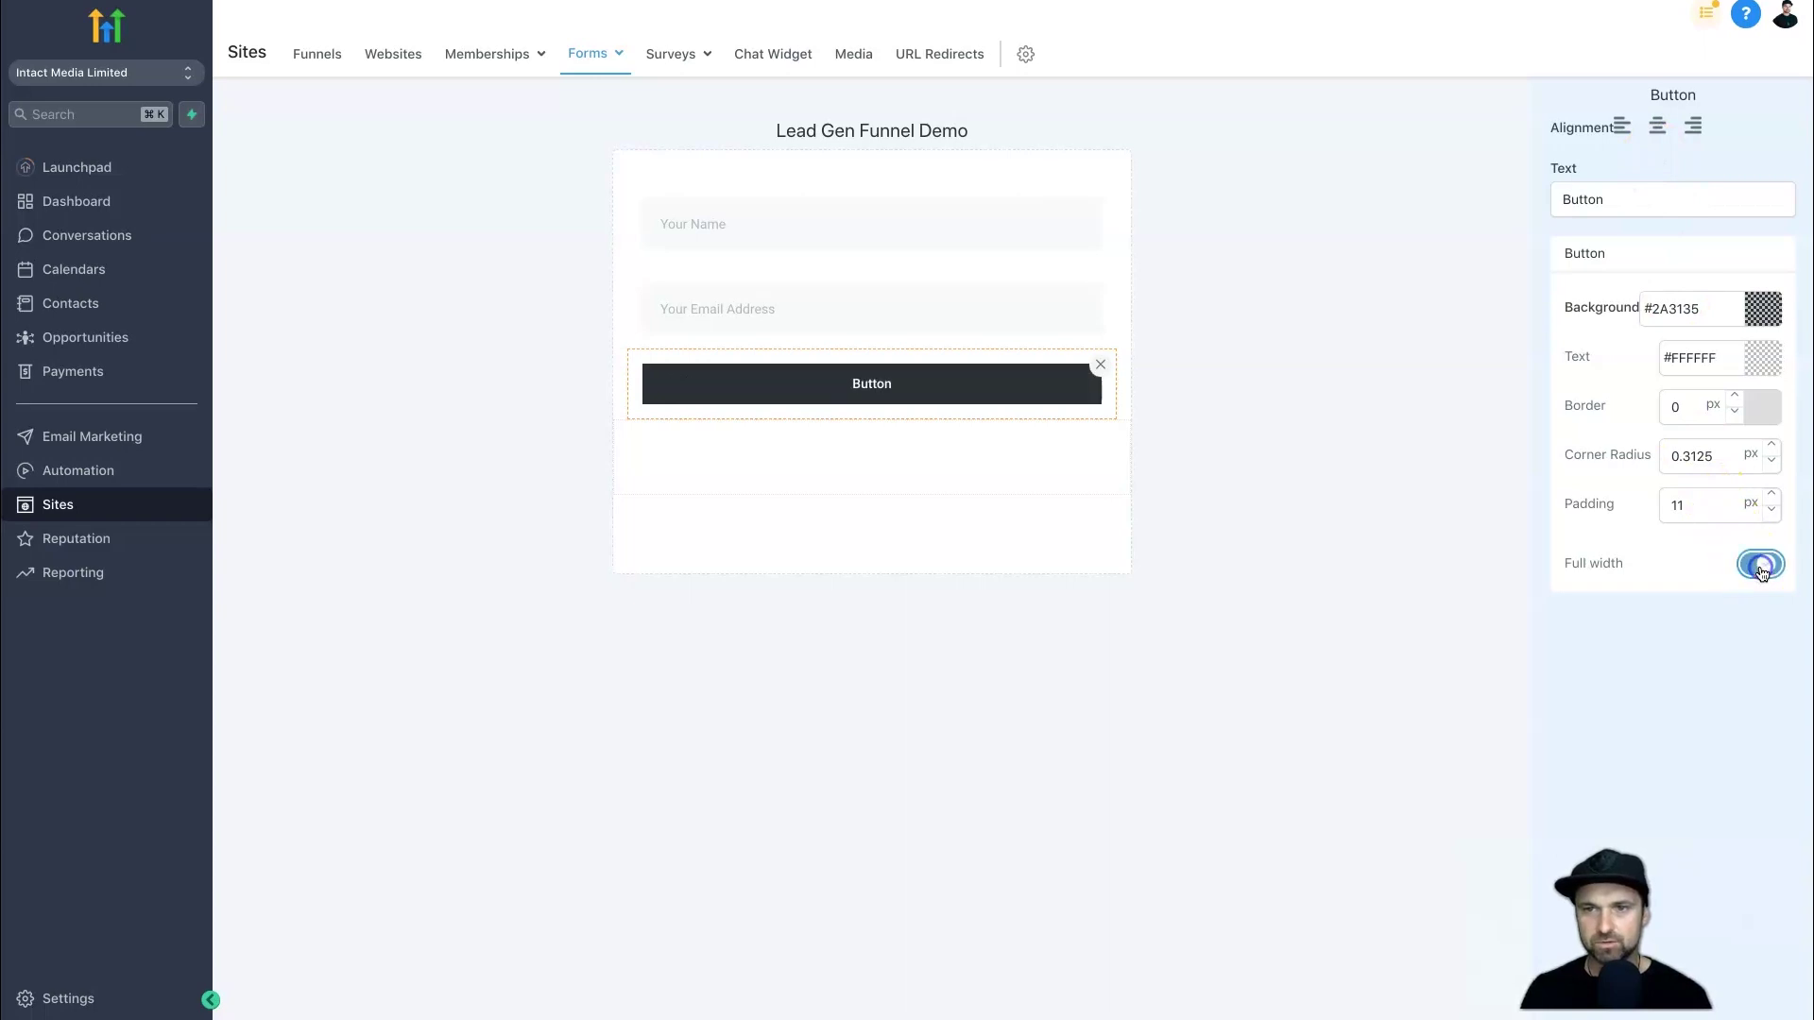
# - Set the form button's background colour to #A89150
pyautogui.click(1763, 308)
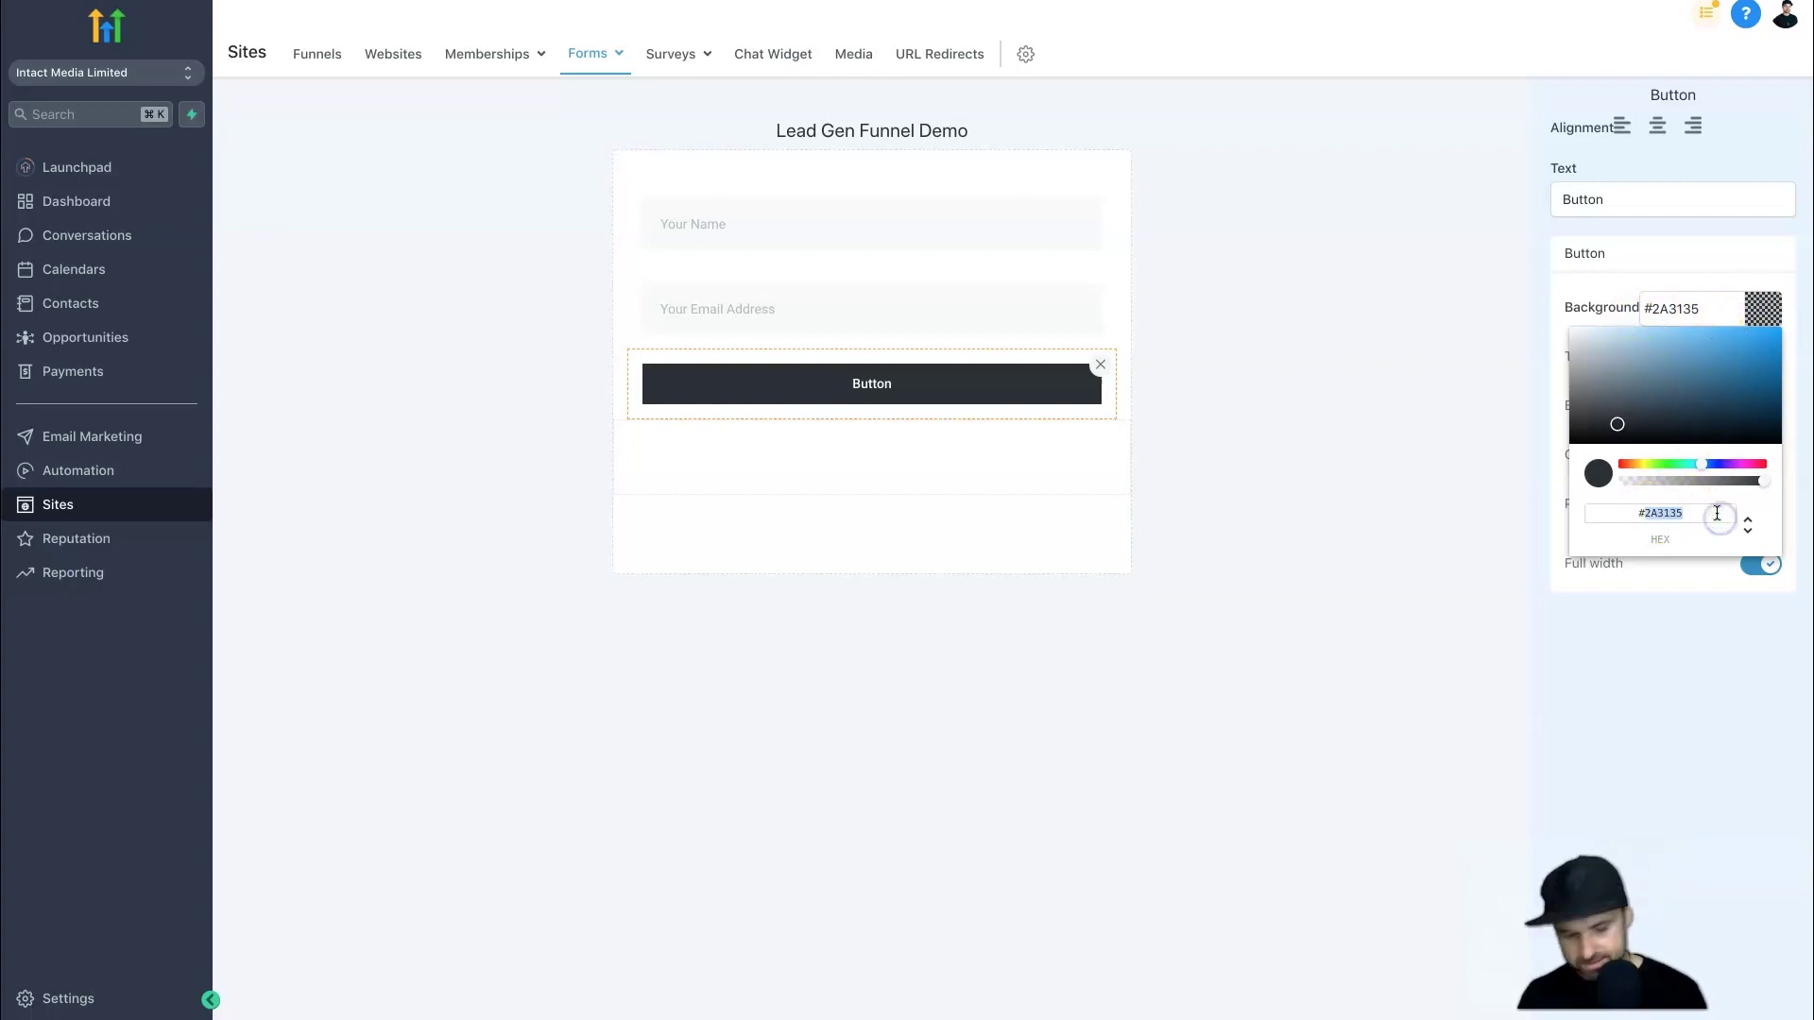
pyautogui.write('150')
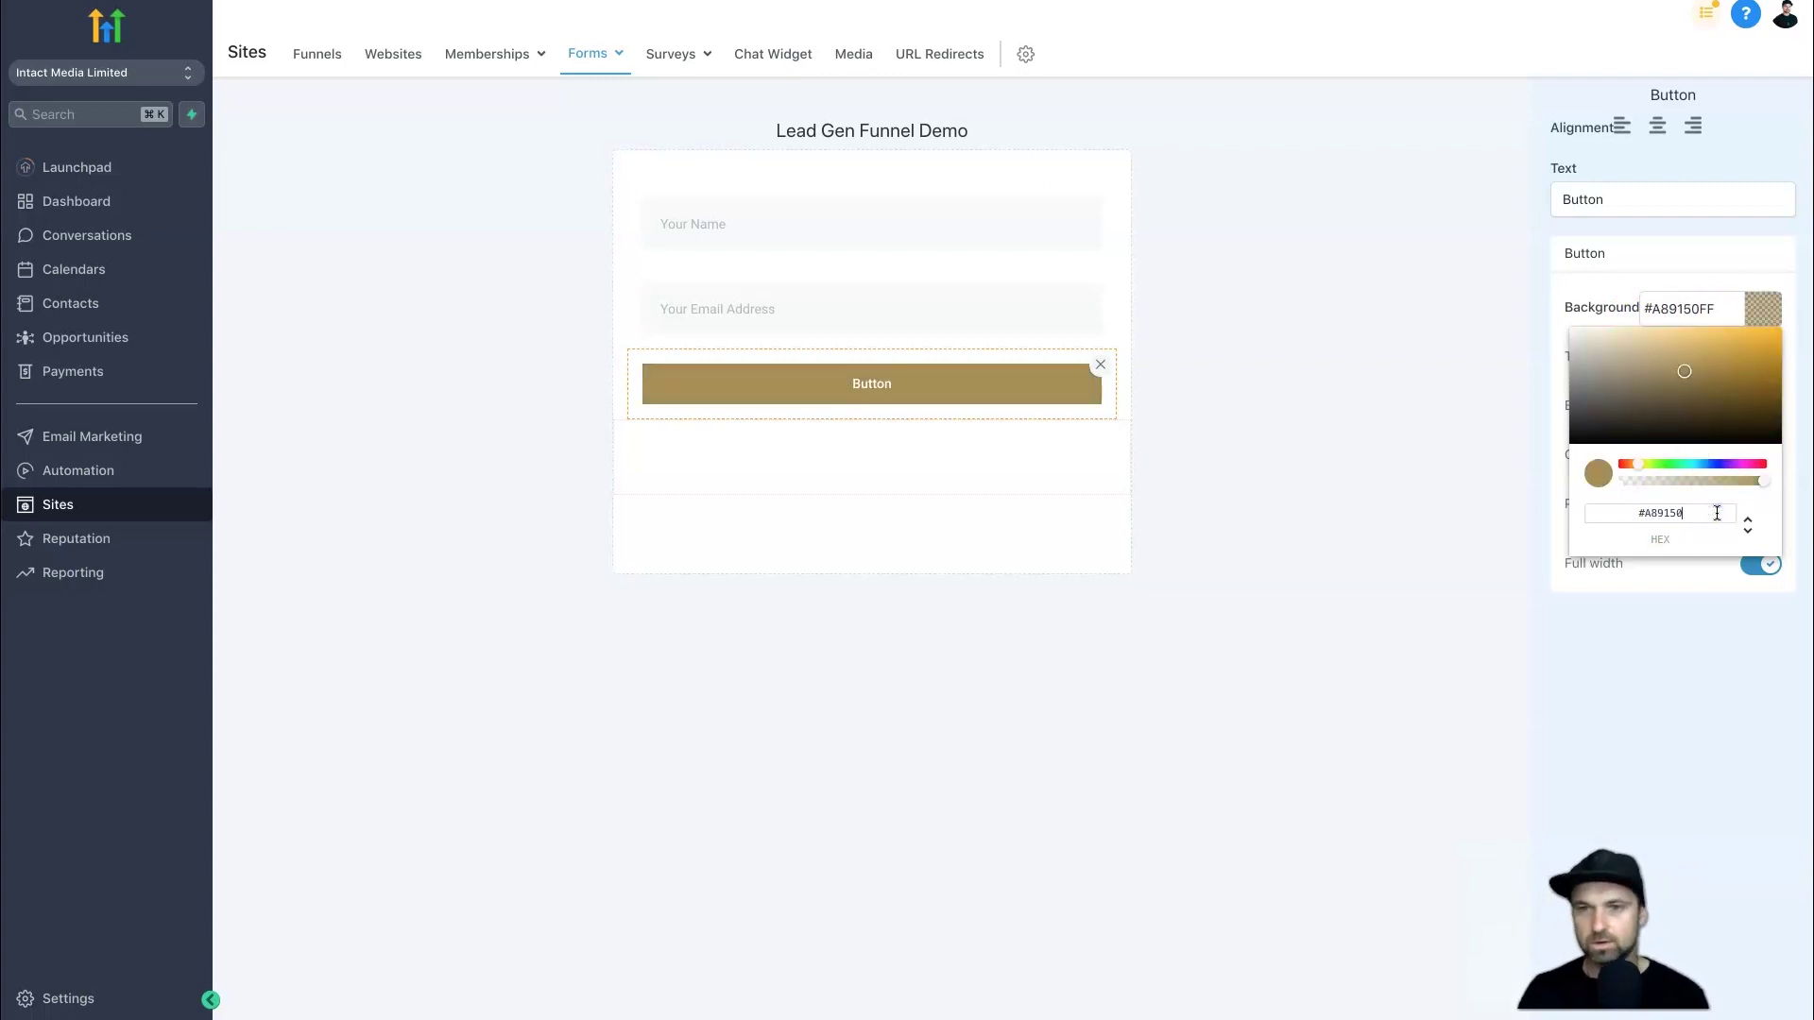
pyautogui.click(1042, 381)
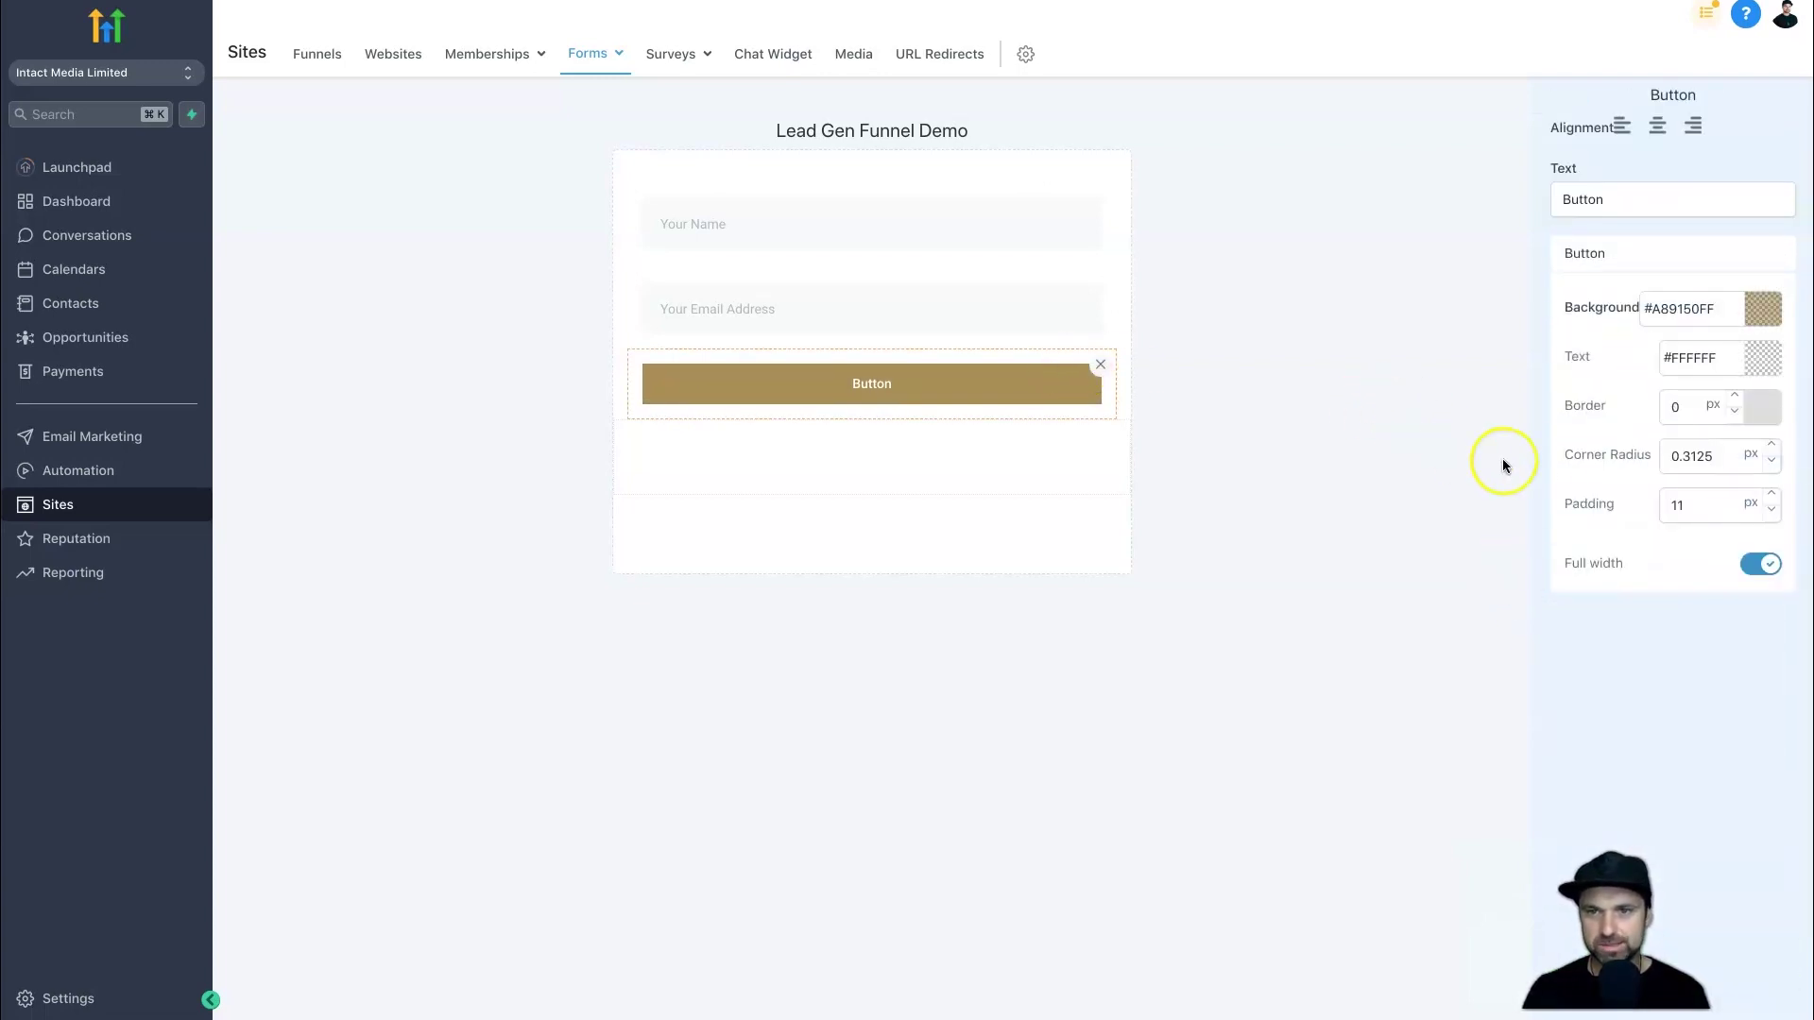
# - Increase the form button's padding to 20 px
pyautogui.click(1774, 495)
pyautogui.click(1773, 495)
pyautogui.click(1774, 495)
pyautogui.click(1773, 495)
pyautogui.click(1773, 495)
pyautogui.click(1774, 495)
pyautogui.click(1773, 495)
pyautogui.click(1773, 495)
pyautogui.click(1773, 495)
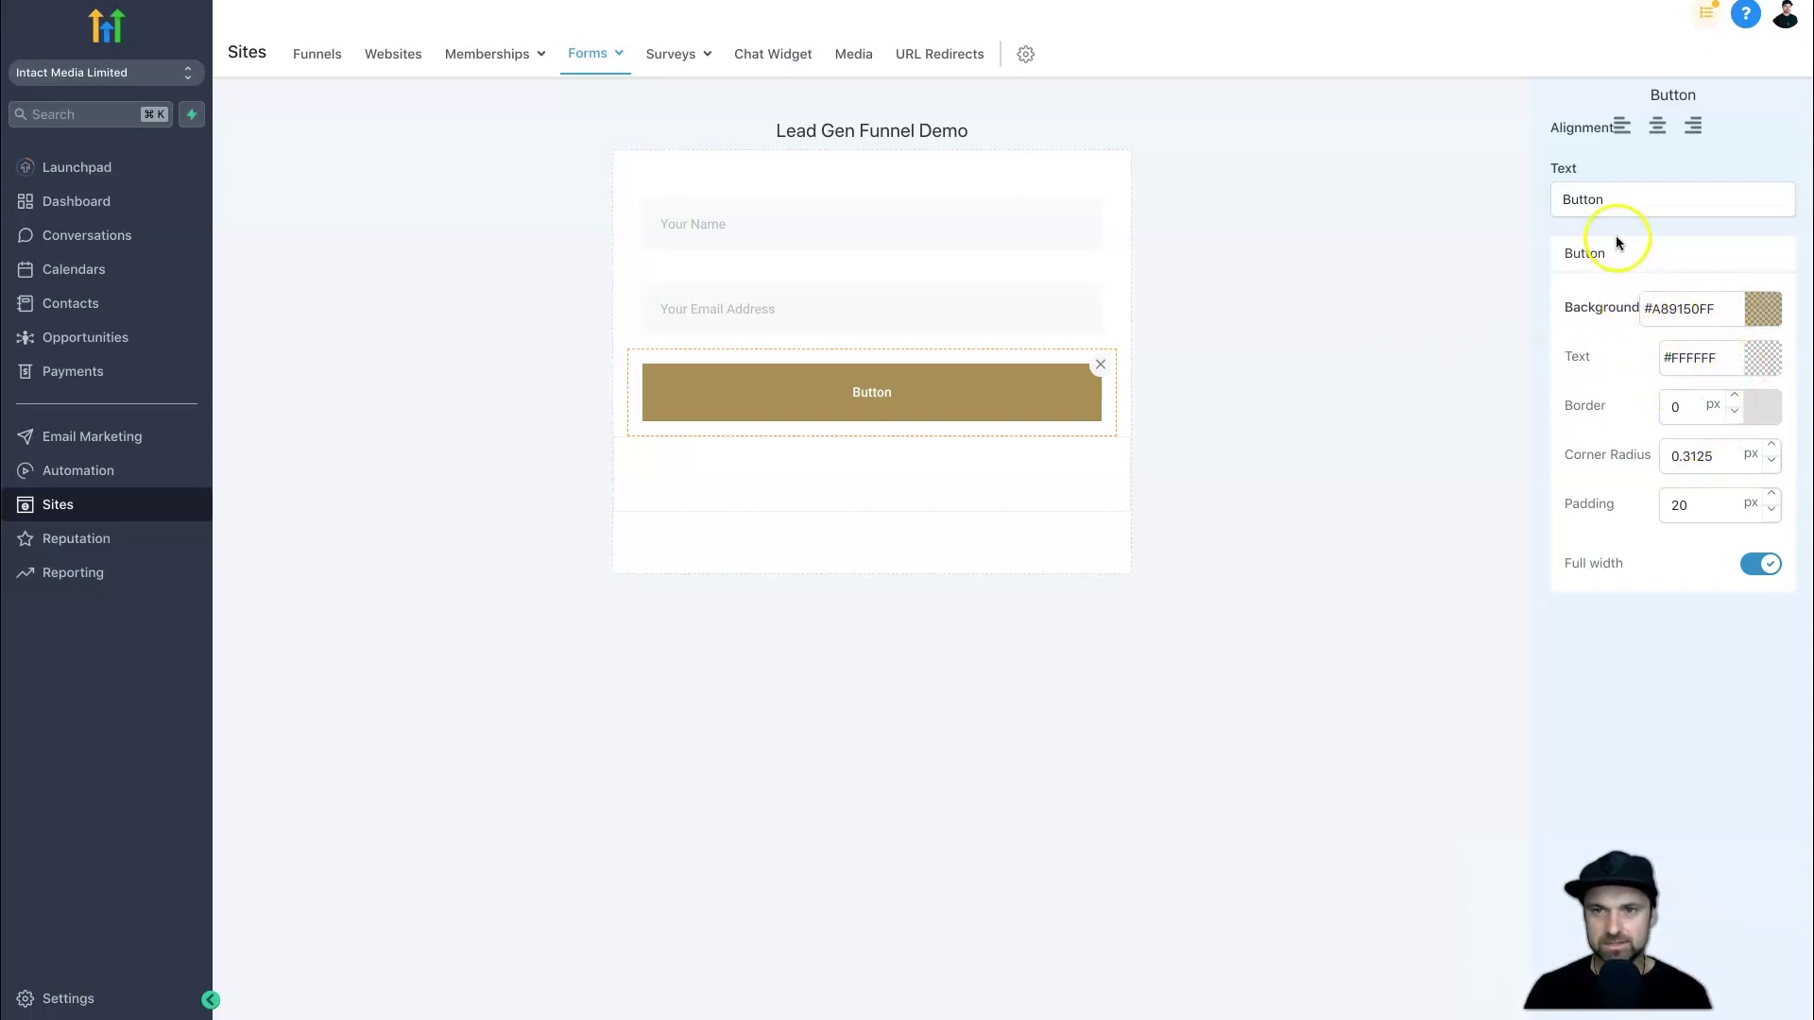
# - Change the form button's text to "GET ACCESS TO THE TRAINING" and save the form
pyautogui.doubleClick(1596, 189)
pyautogui.write('G')
pyautogui.press('BackSpace')
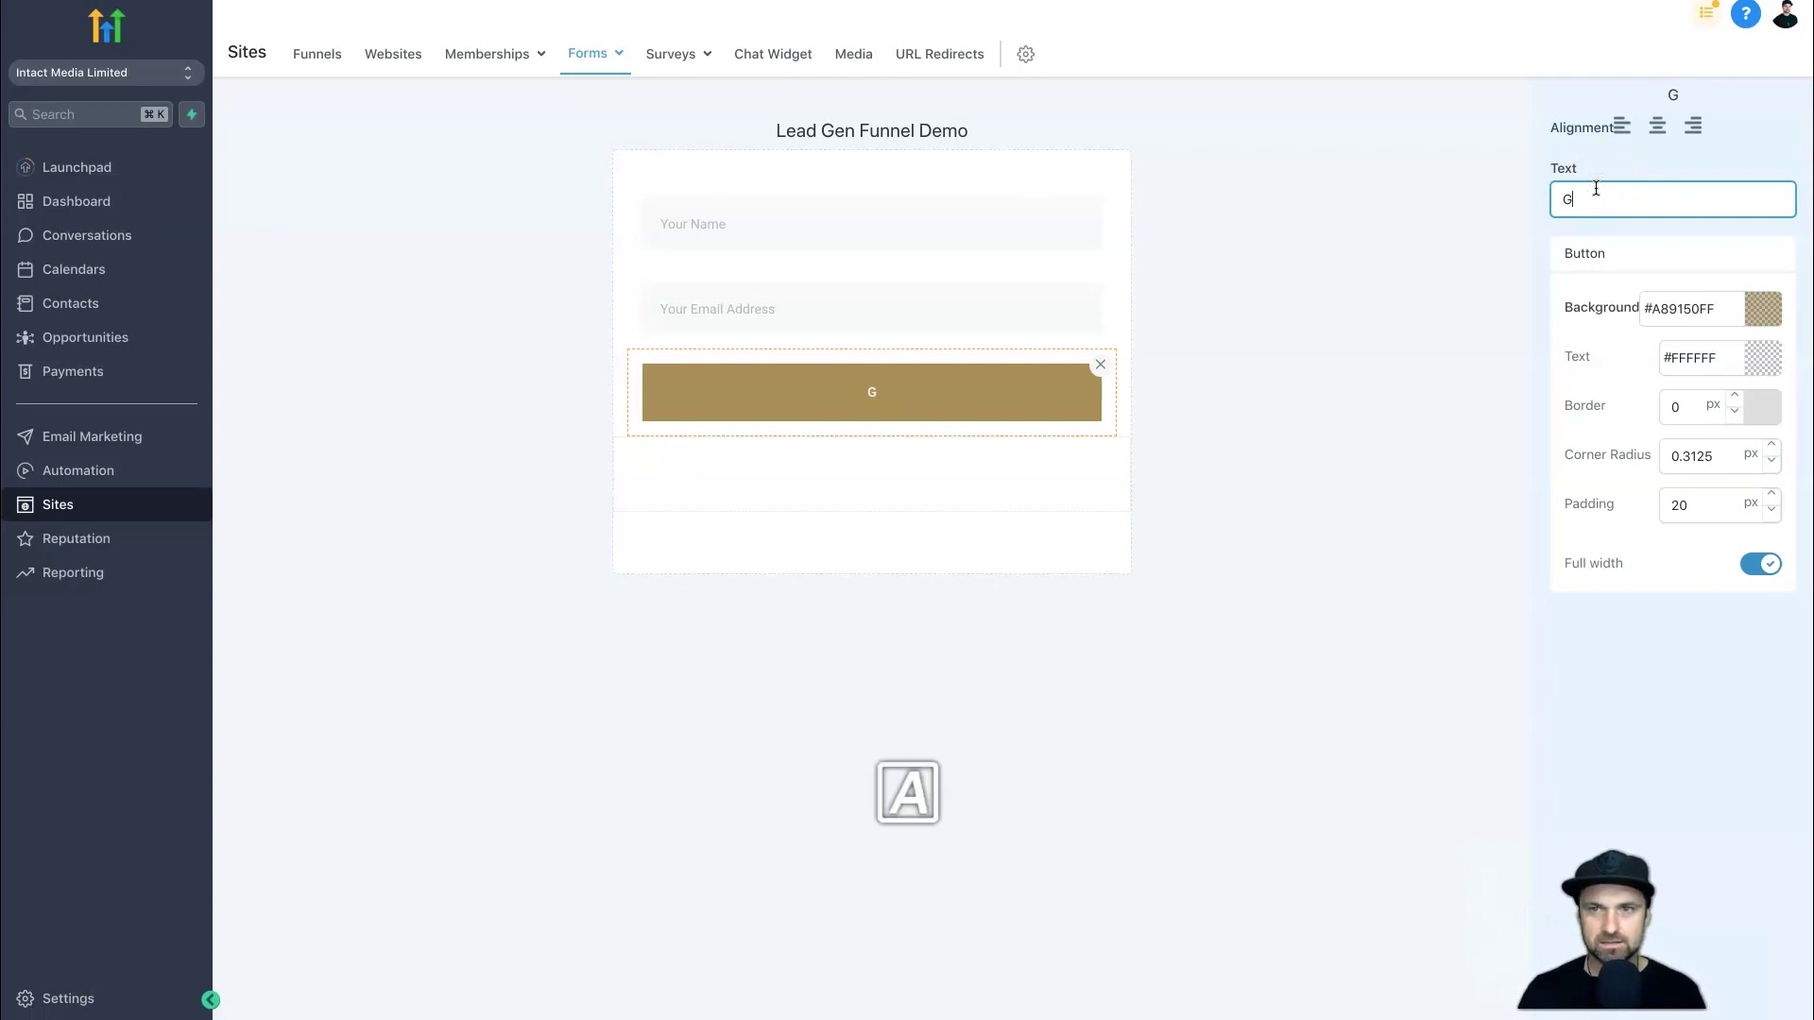
pyautogui.write('ET ACCESS TO')
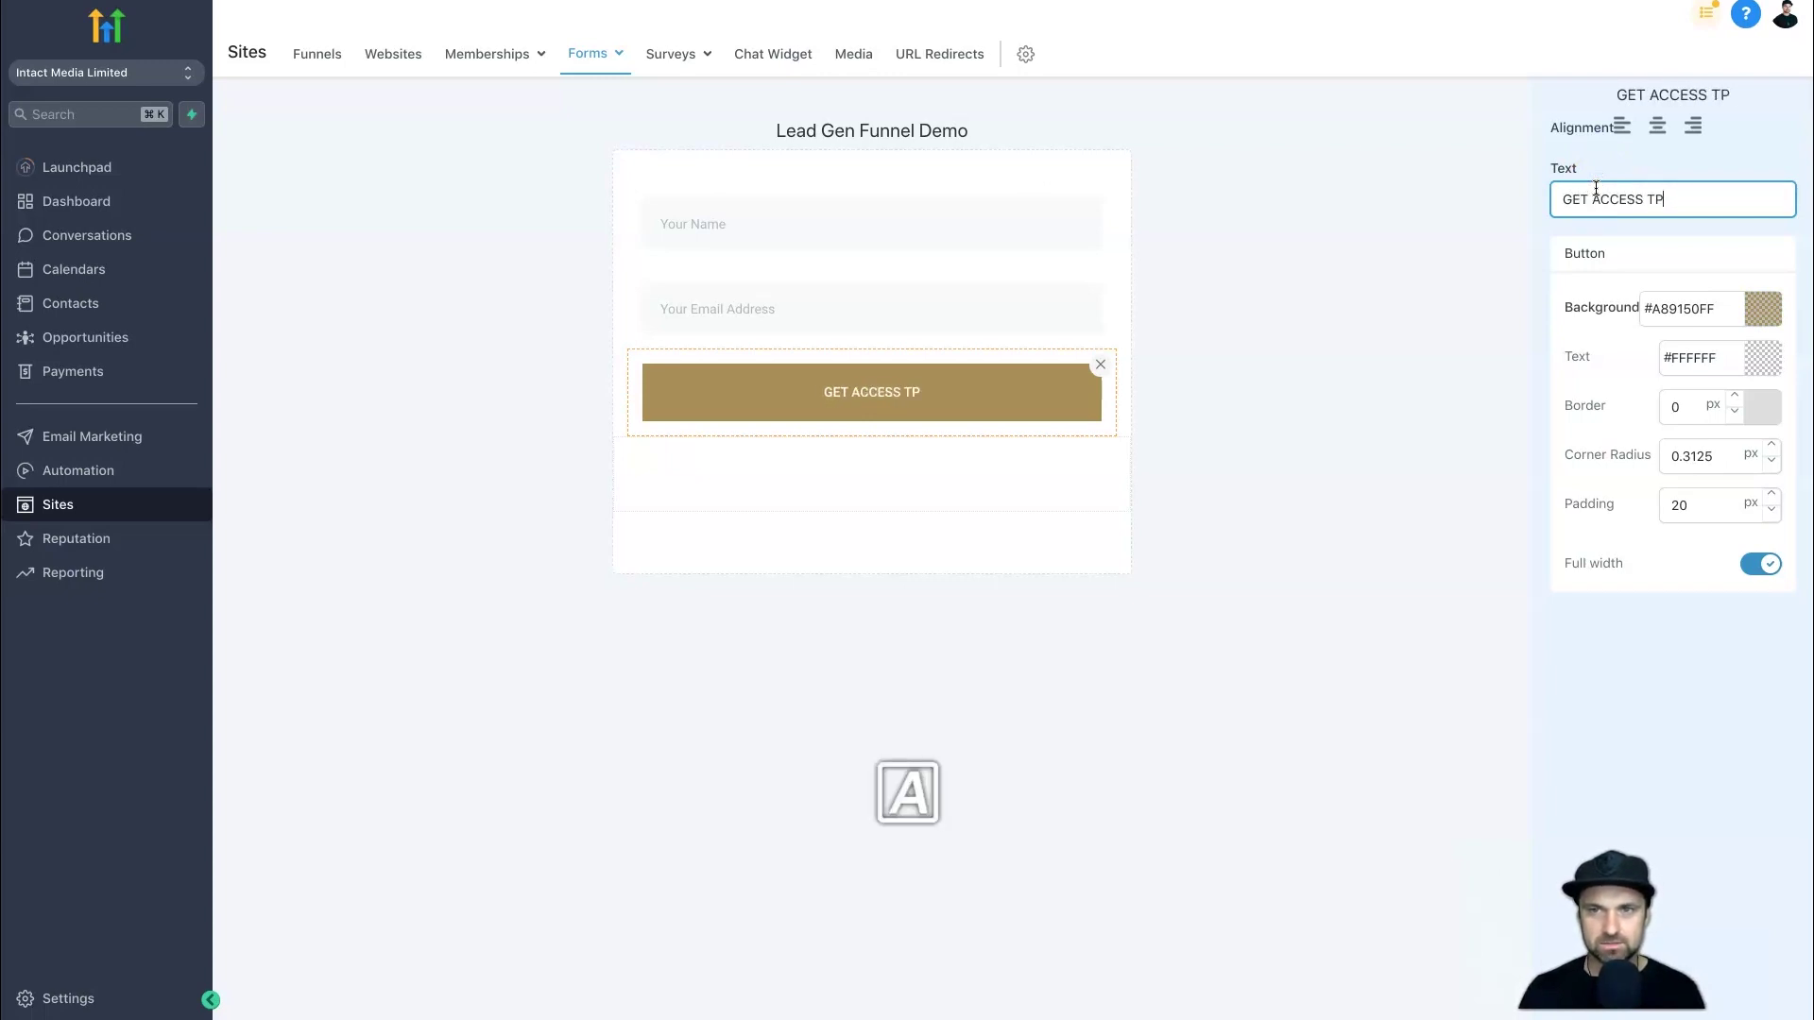
pyautogui.write(' THE TRAINING')
pyautogui.press('Return')
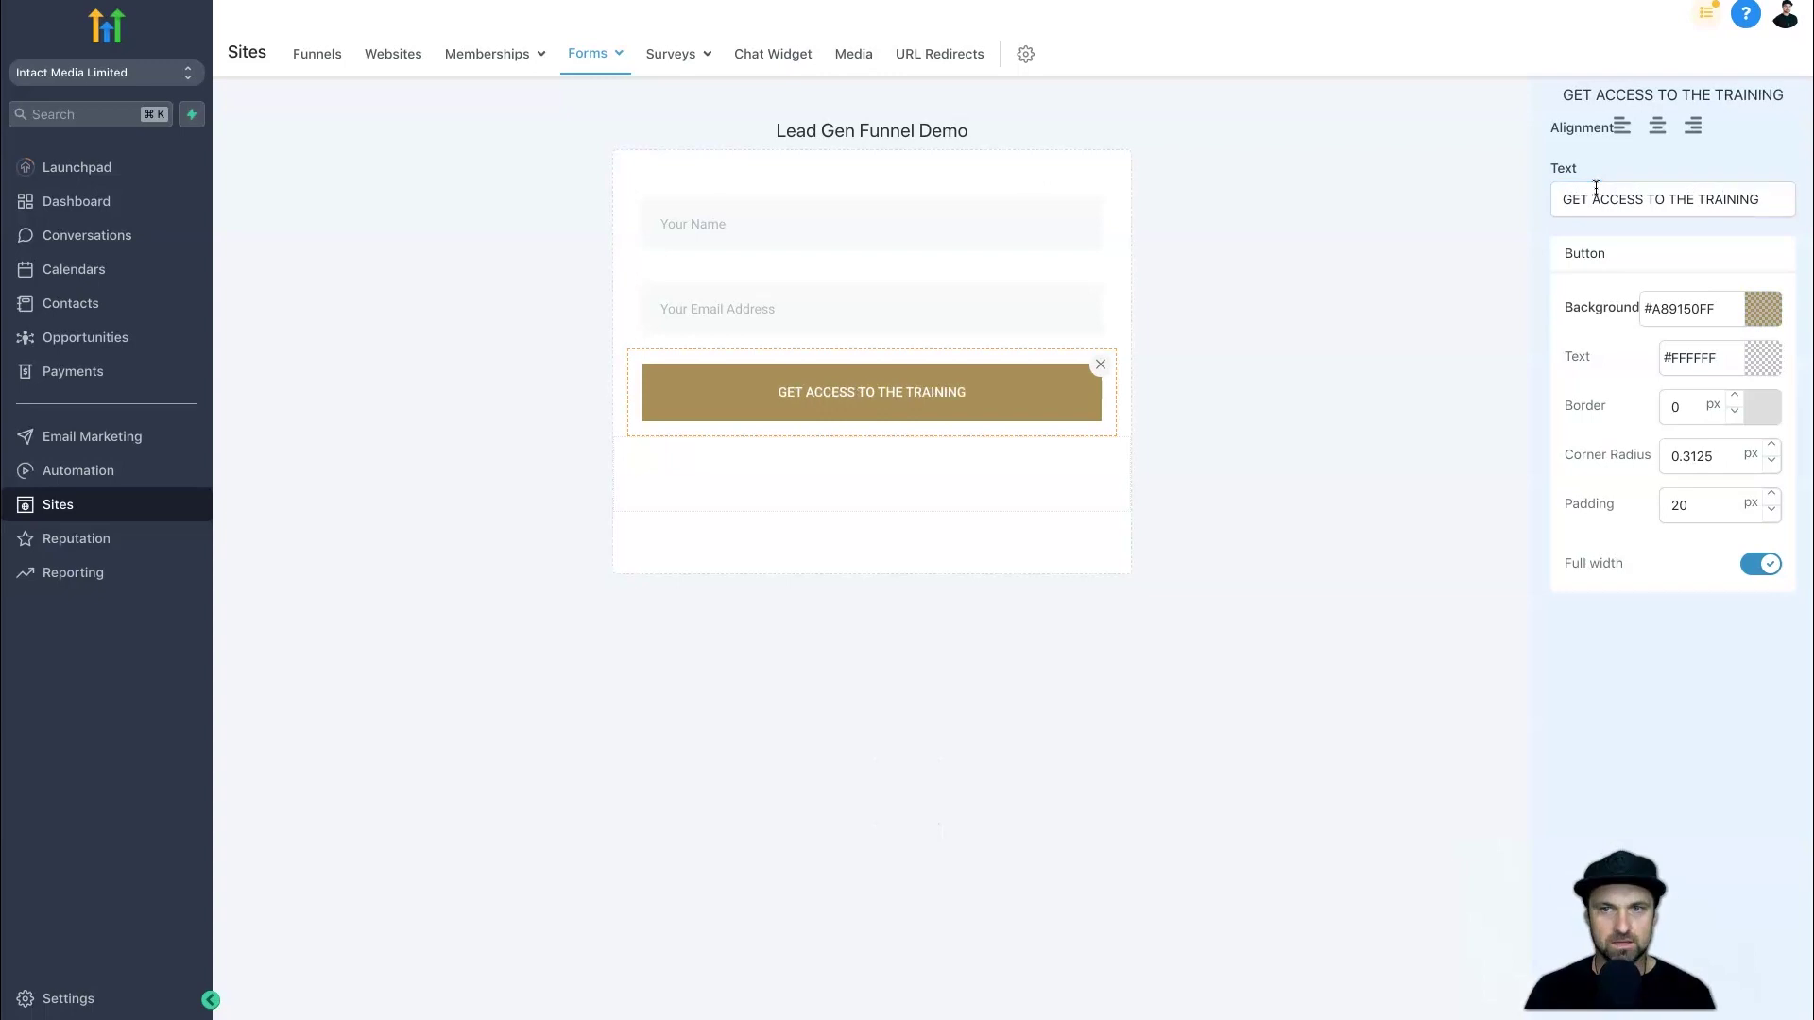
pyautogui.click(1259, 475)
pyautogui.click(1780, 1002)
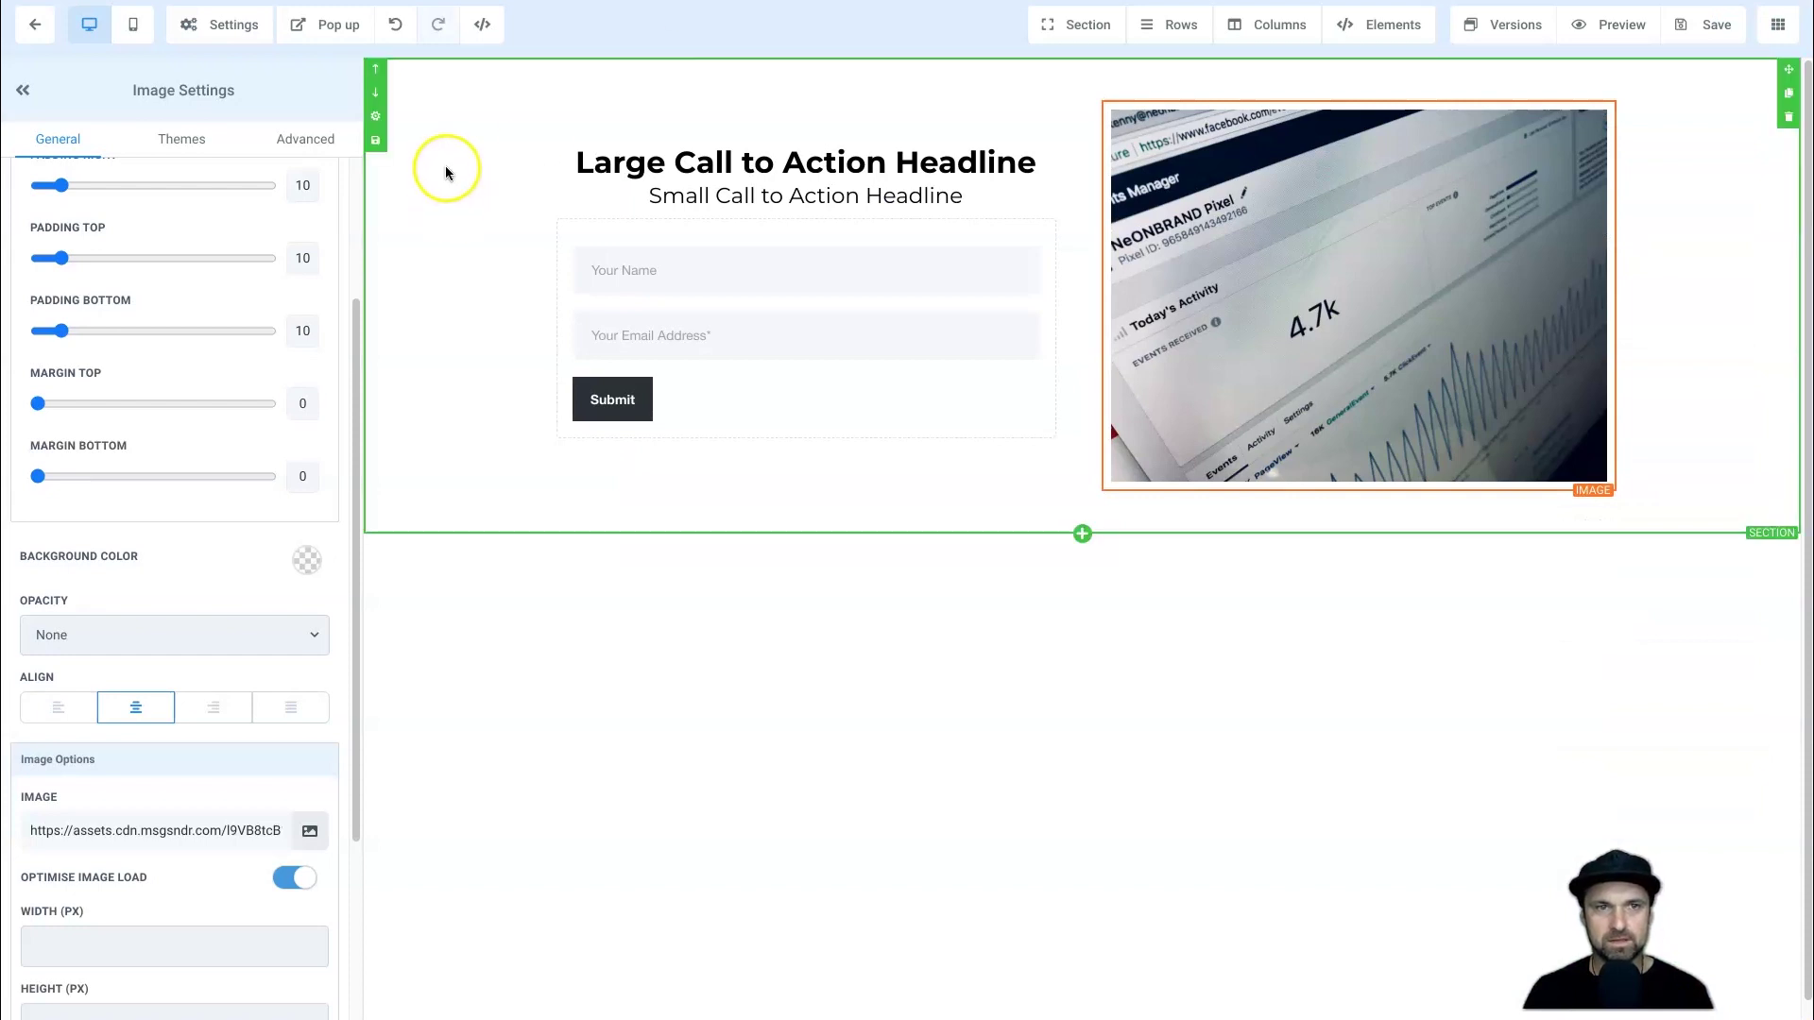
# - Reload the funnel page in the page builder and set the form's redirect action to Go to Next step
pyautogui.rightClick(847, 578)
pyautogui.click(888, 623)
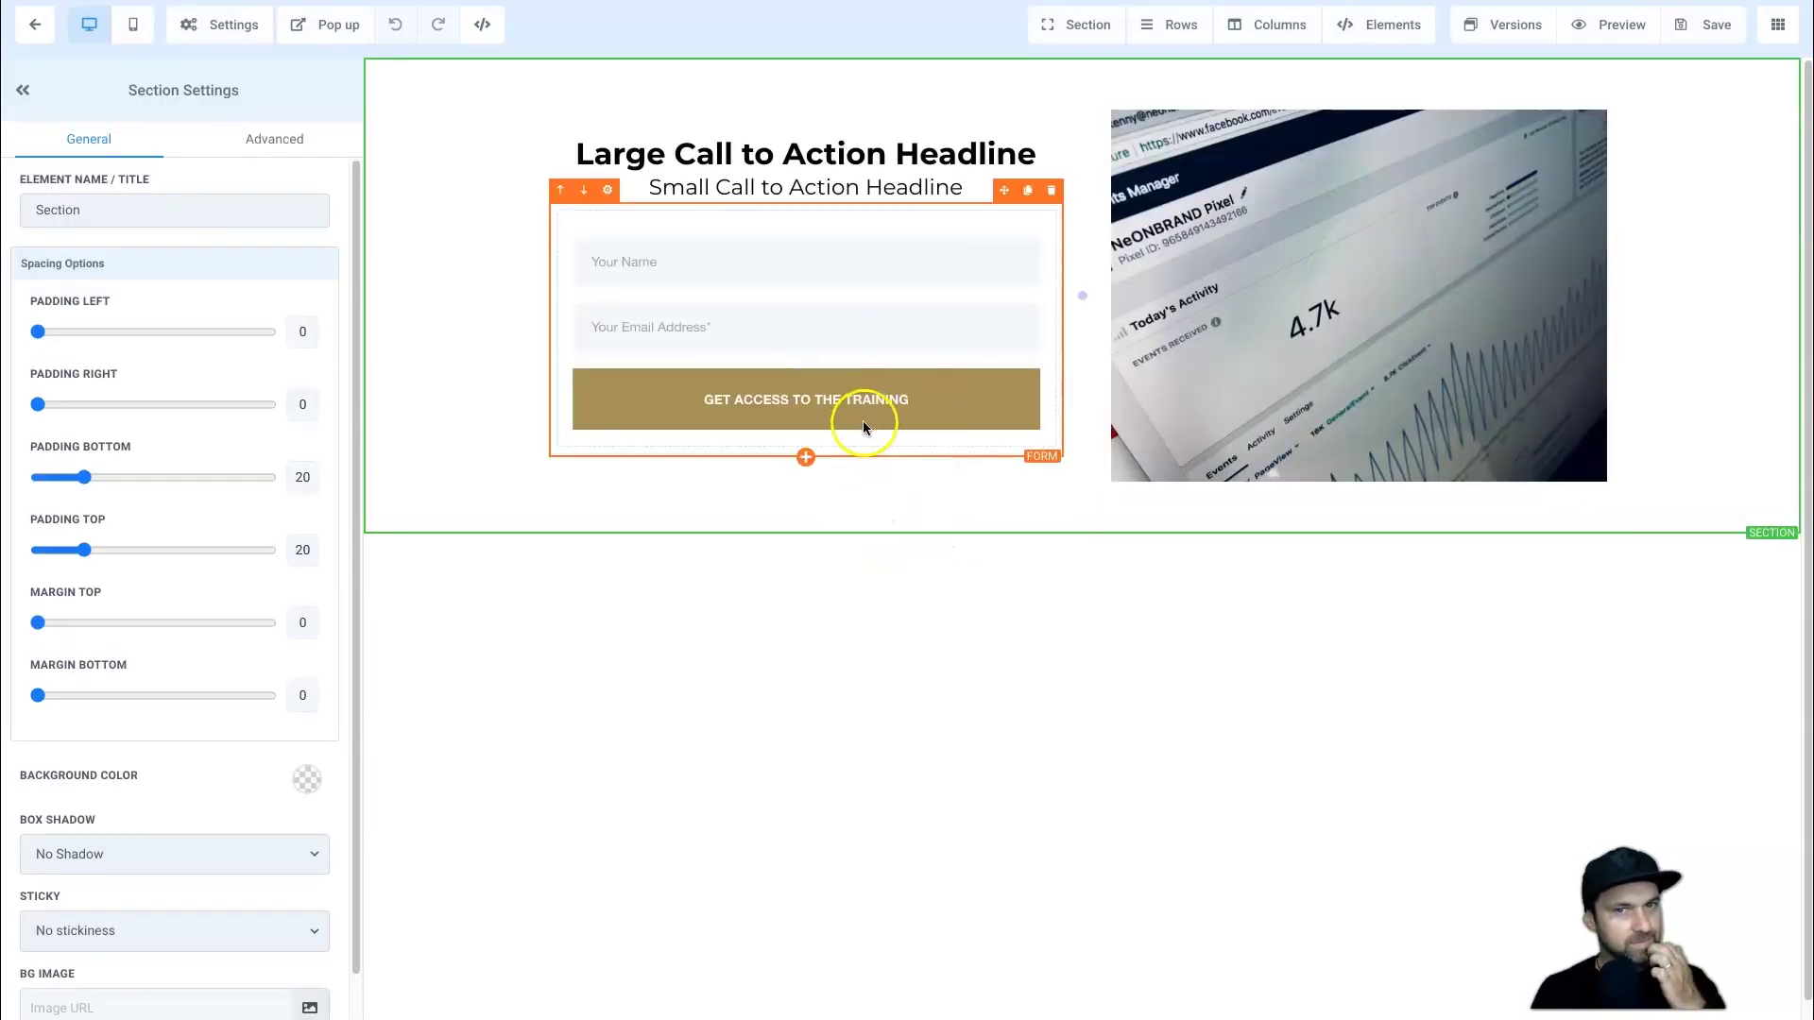
pyautogui.click(827, 384)
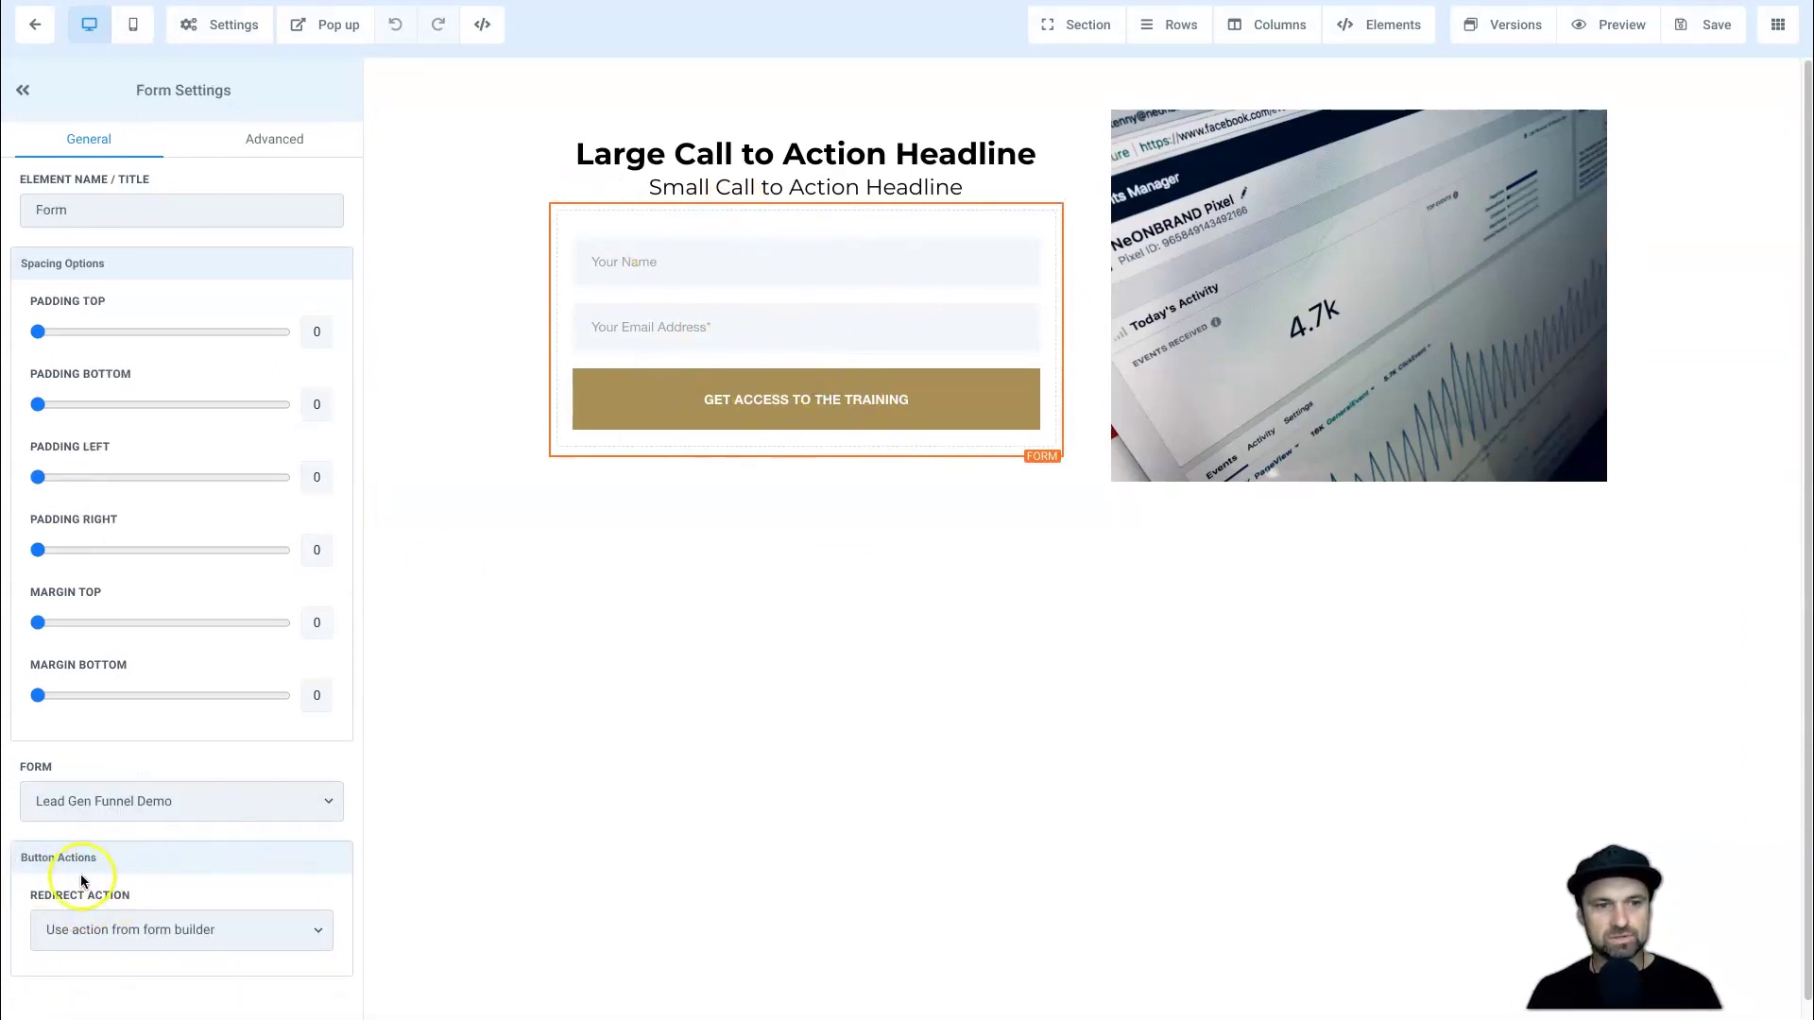
pyautogui.moveTo(23, 898); pyautogui.dragTo(166, 895)
pyautogui.click(151, 928)
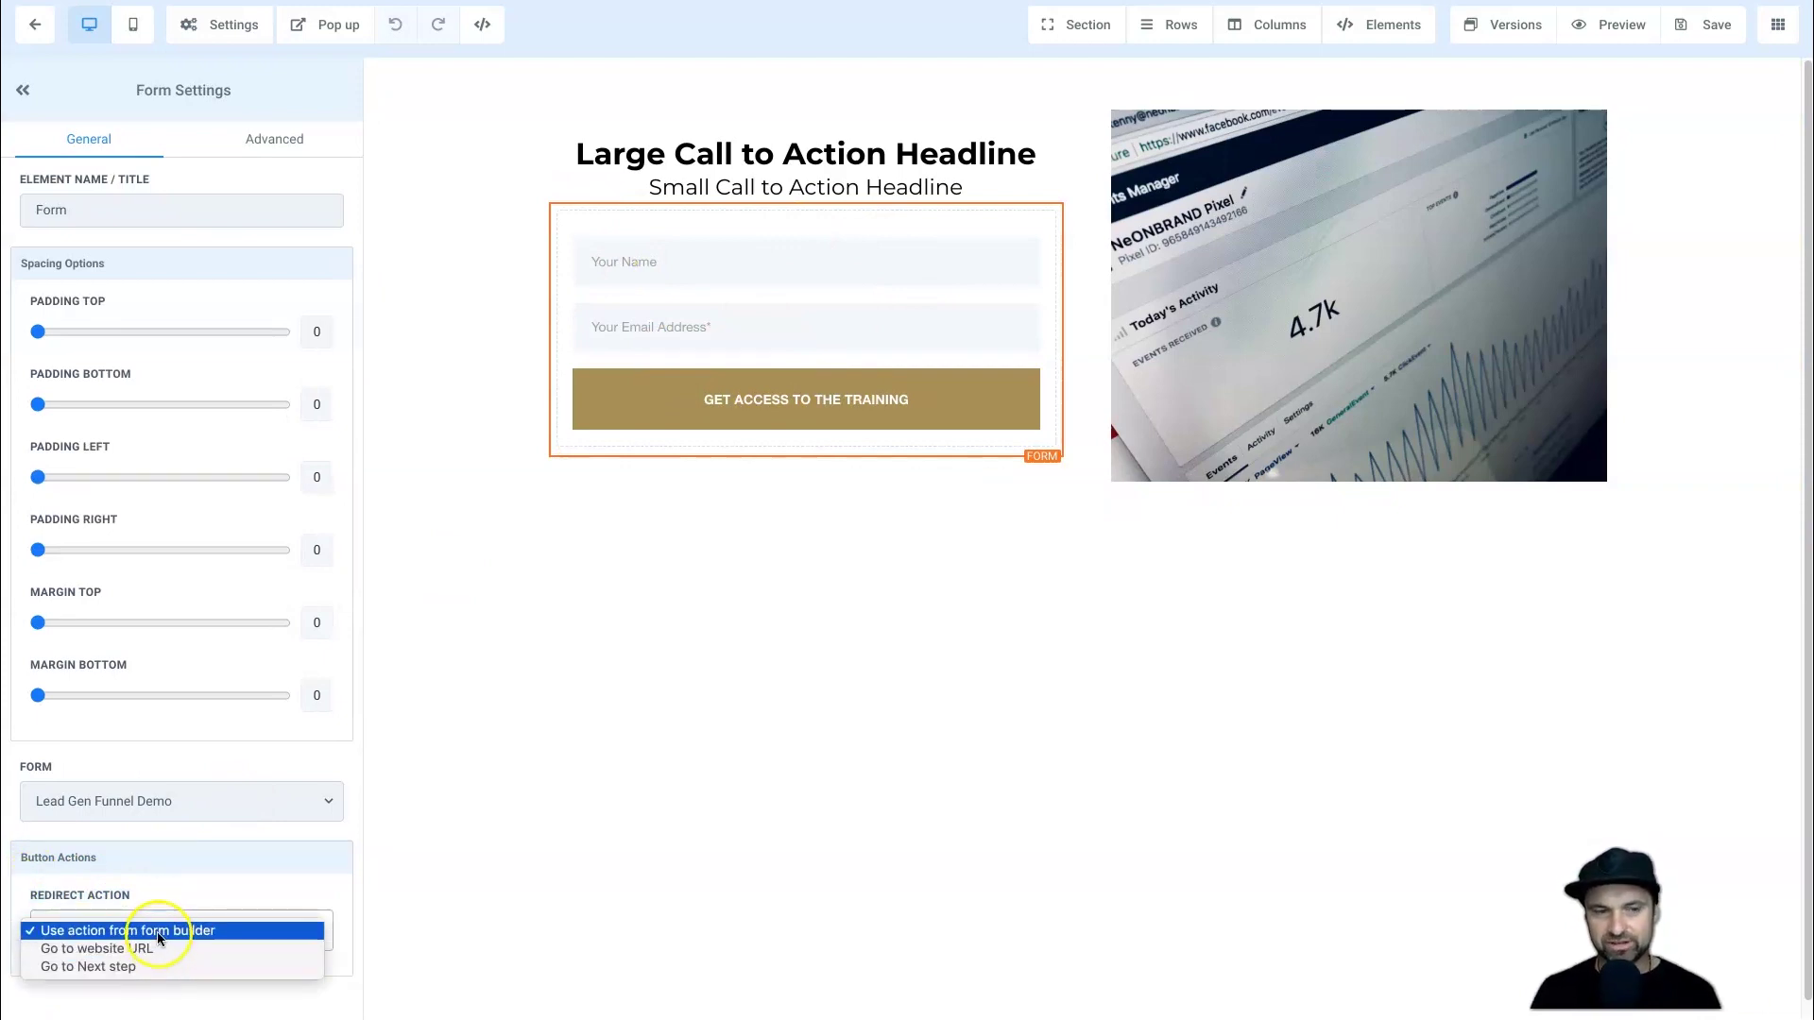
pyautogui.click(149, 967)
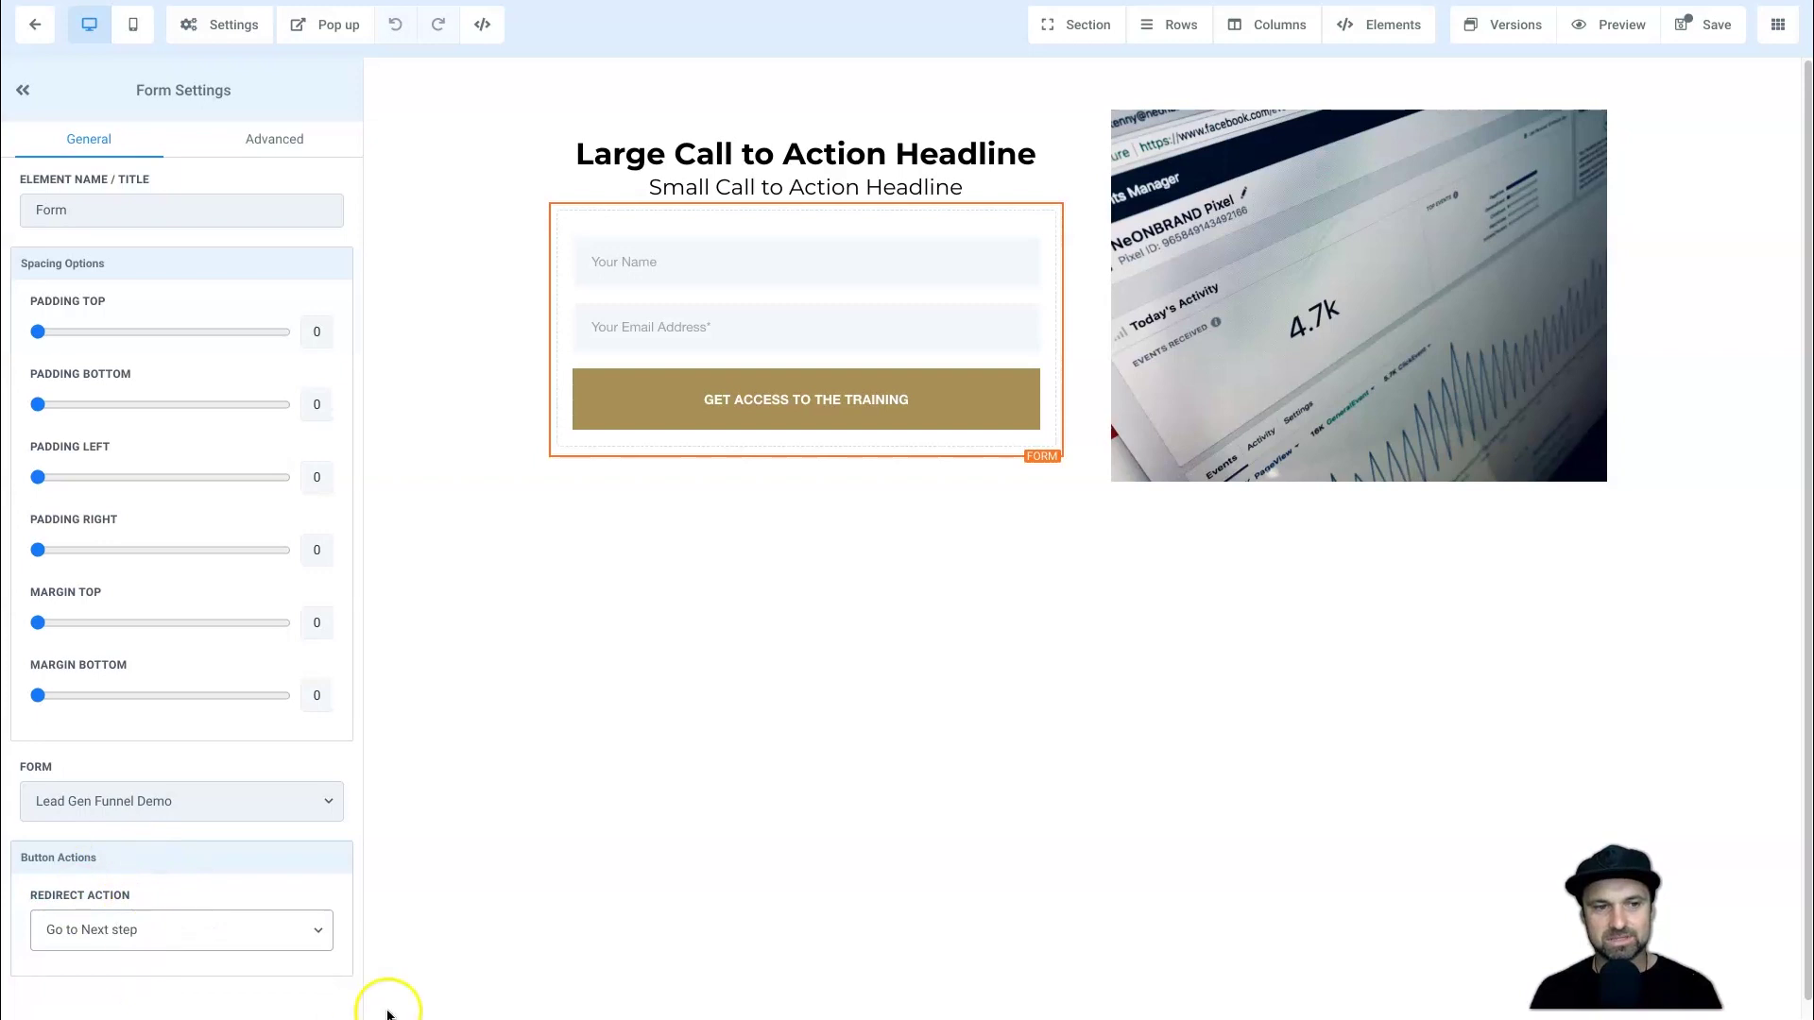
pyautogui.click(579, 739)
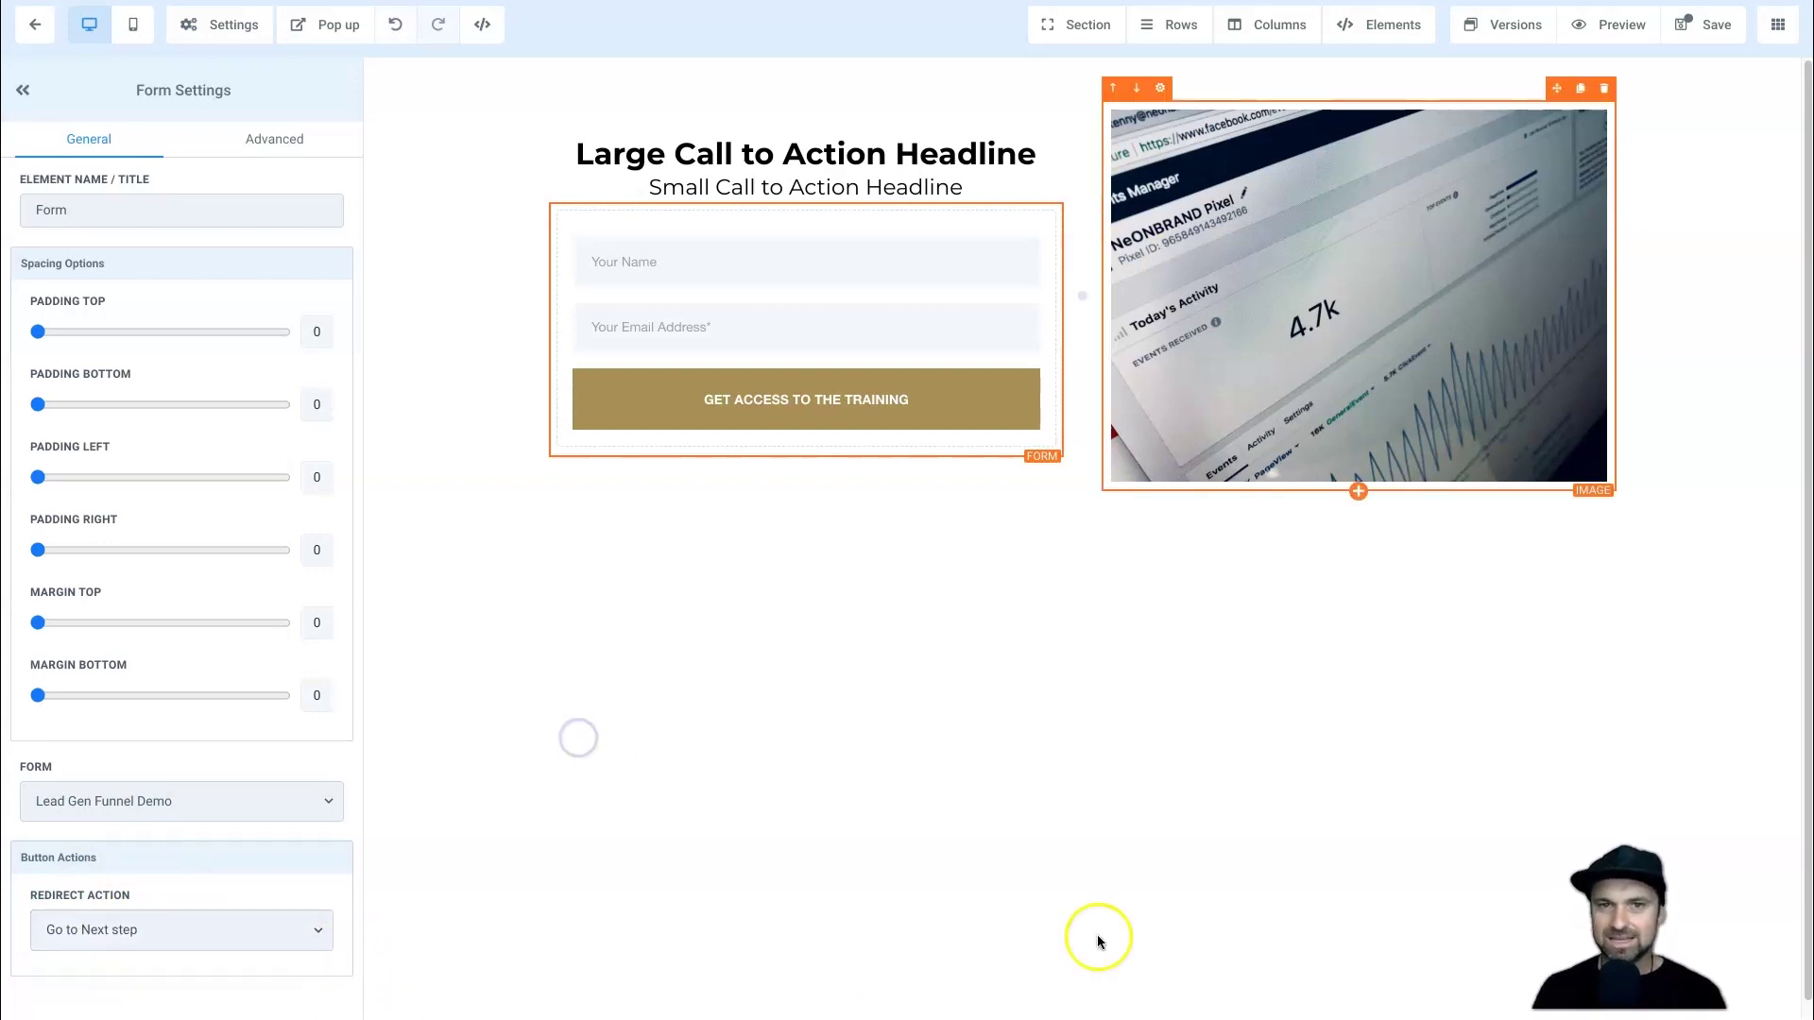
pyautogui.click(1020, 913)
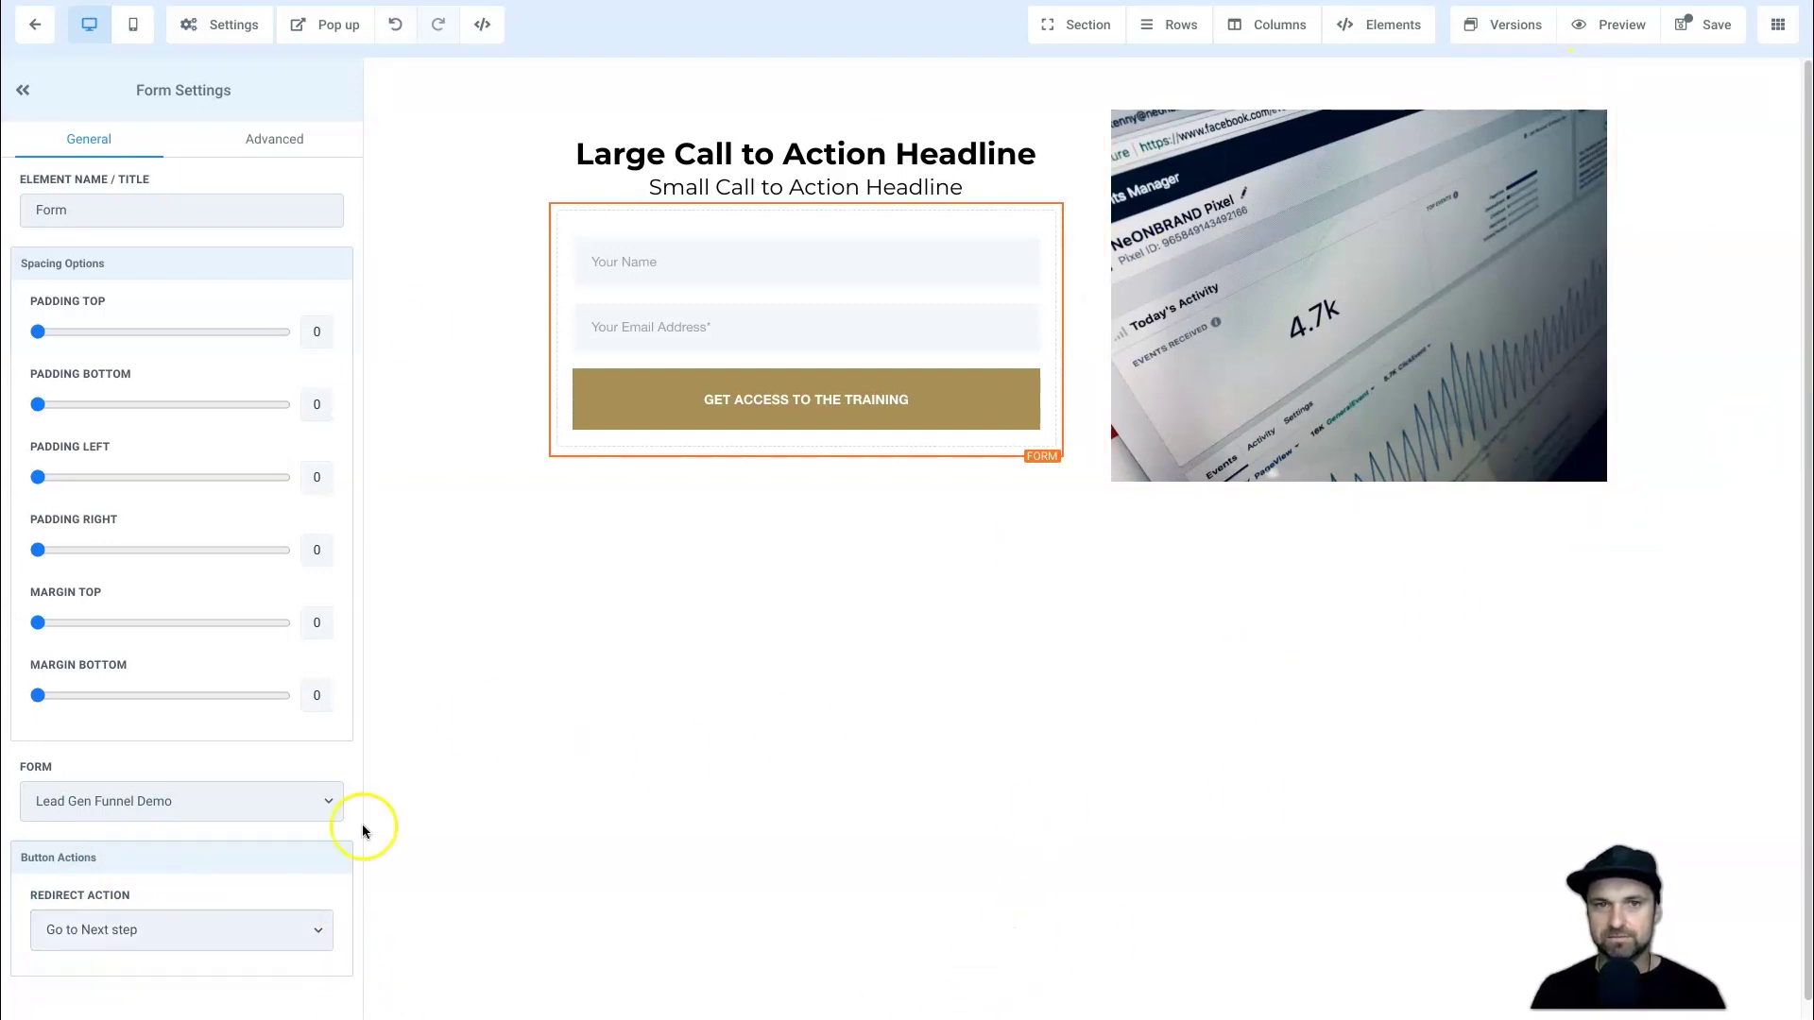
# - Return to the Lead Gen Funnel Demo form builder and copy the form's iframe embed code from its integration options
pyautogui.click(951, 437)
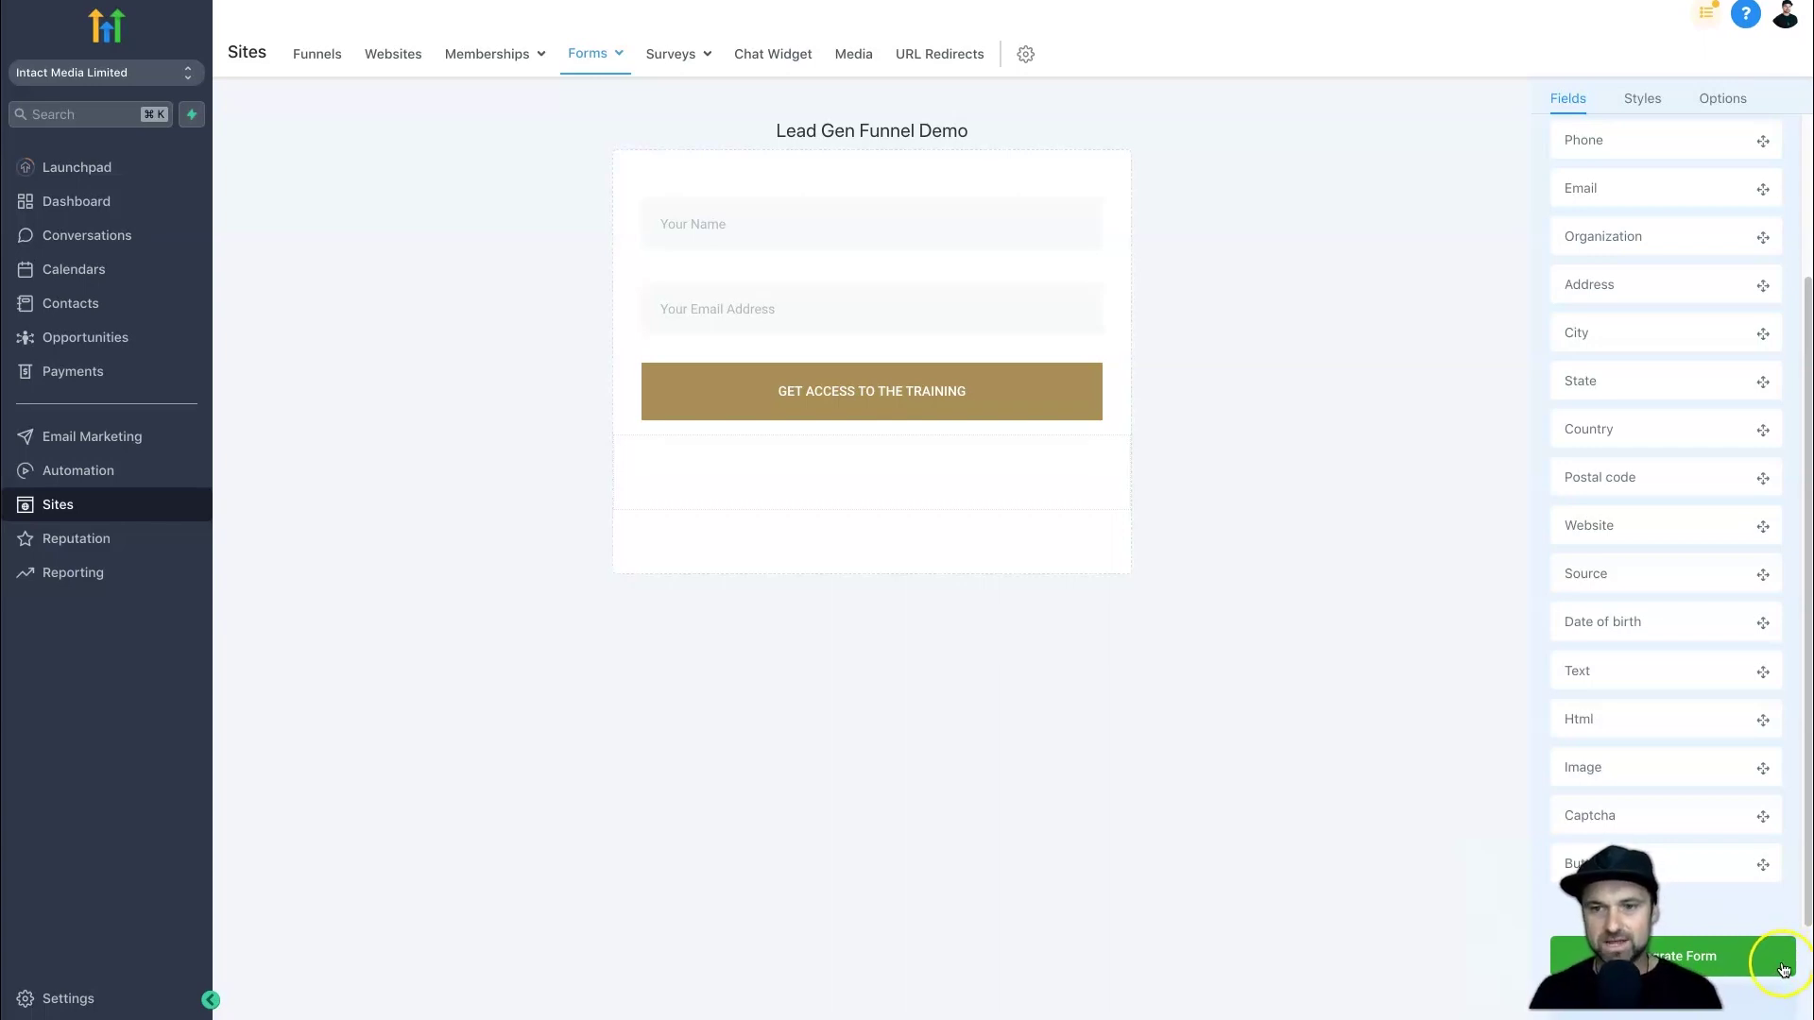
pyautogui.click(1715, 935)
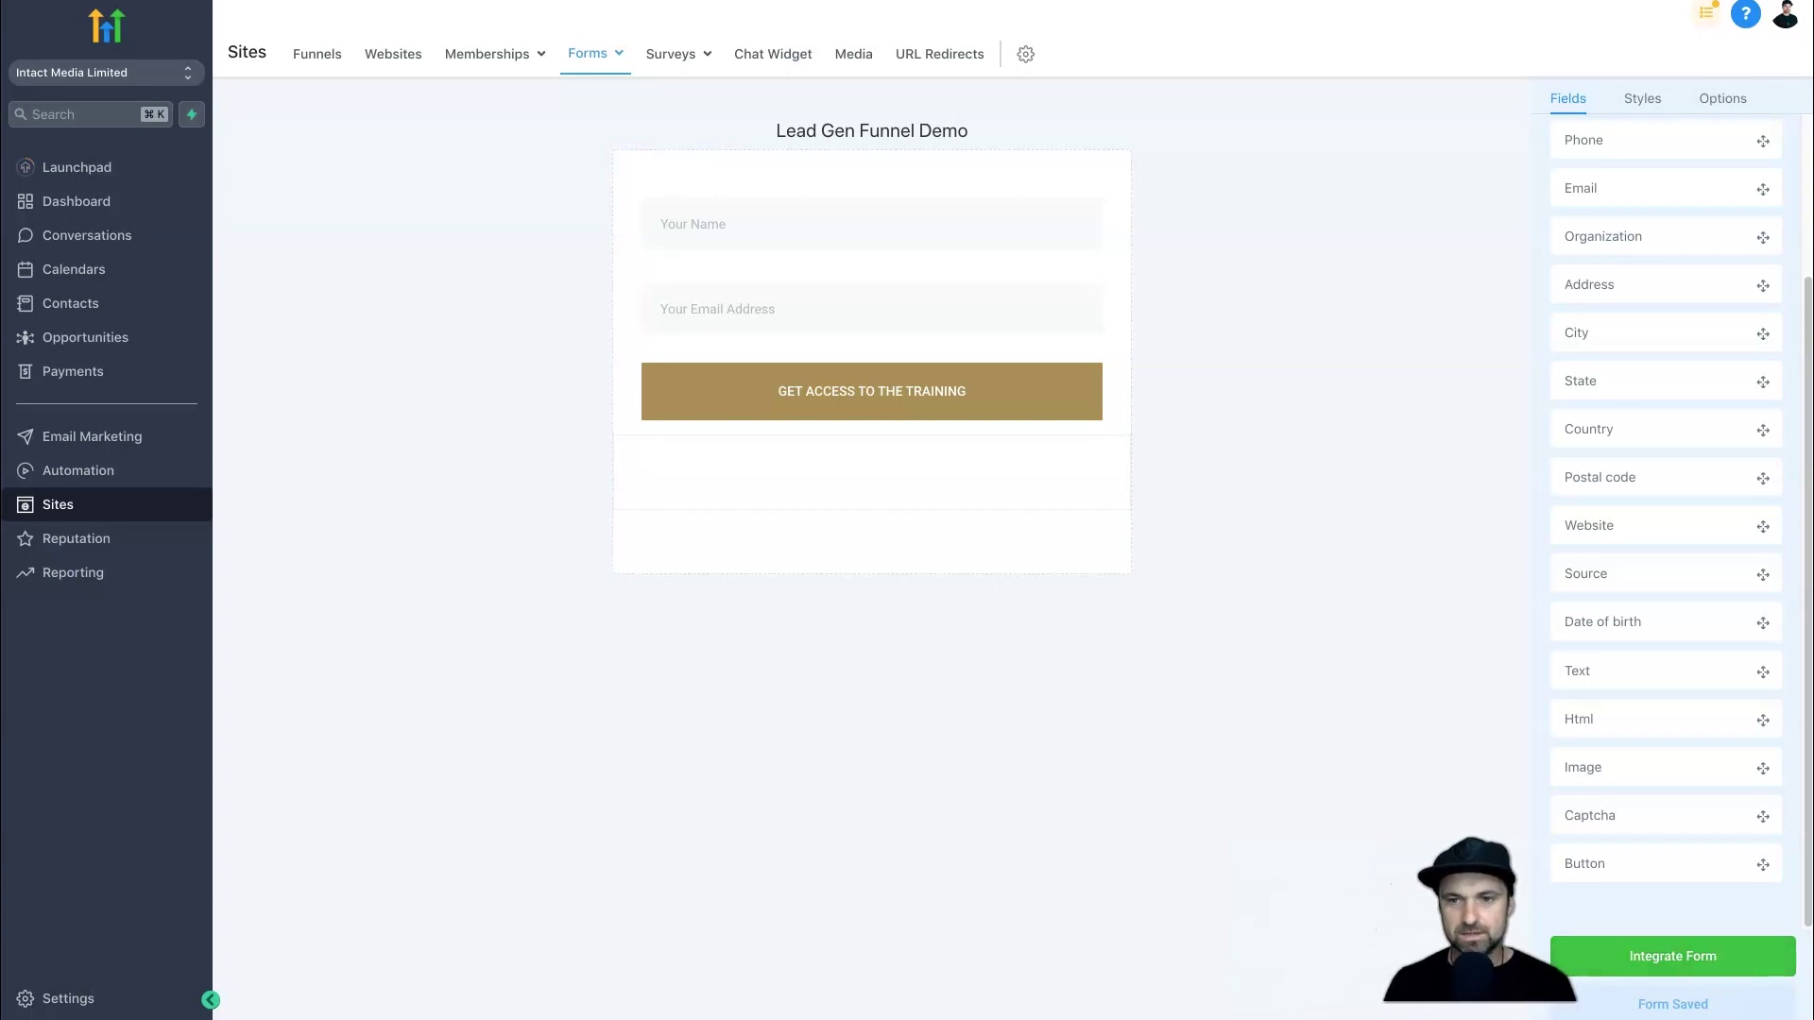
pyautogui.click(1773, 956)
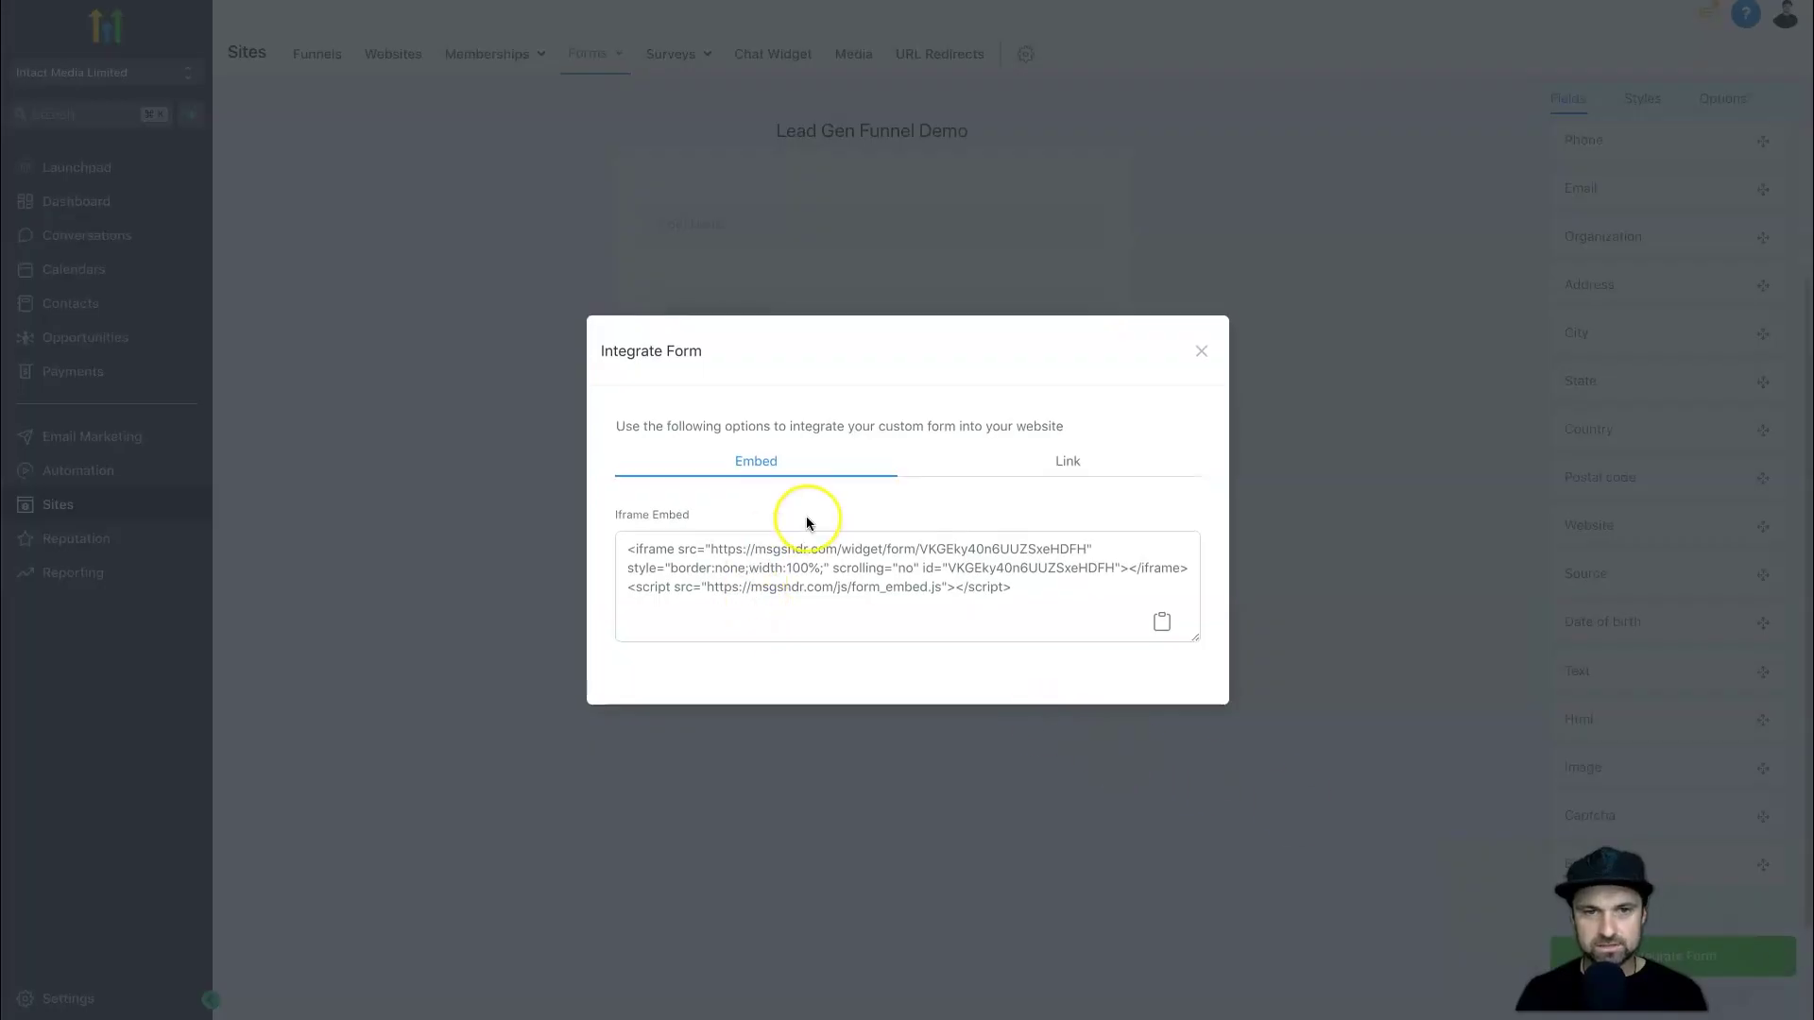
pyautogui.click(681, 577)
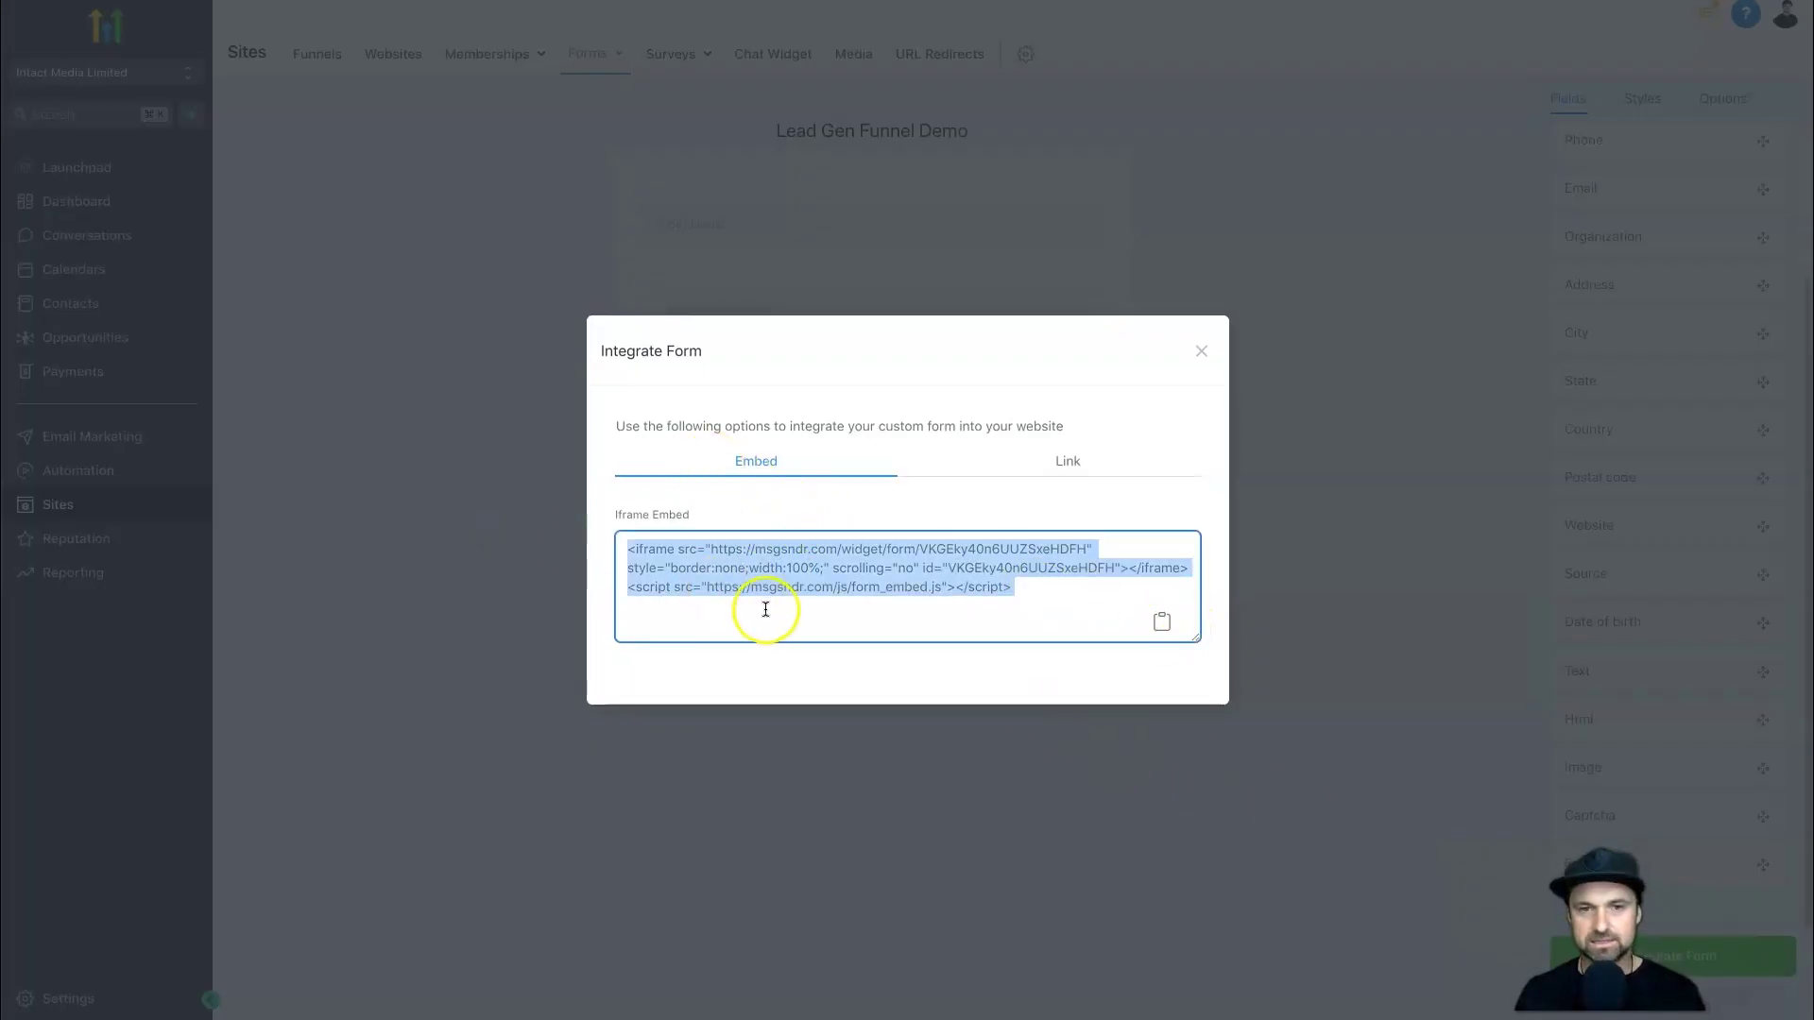
pyautogui.click(1164, 623)
pyautogui.click(1201, 351)
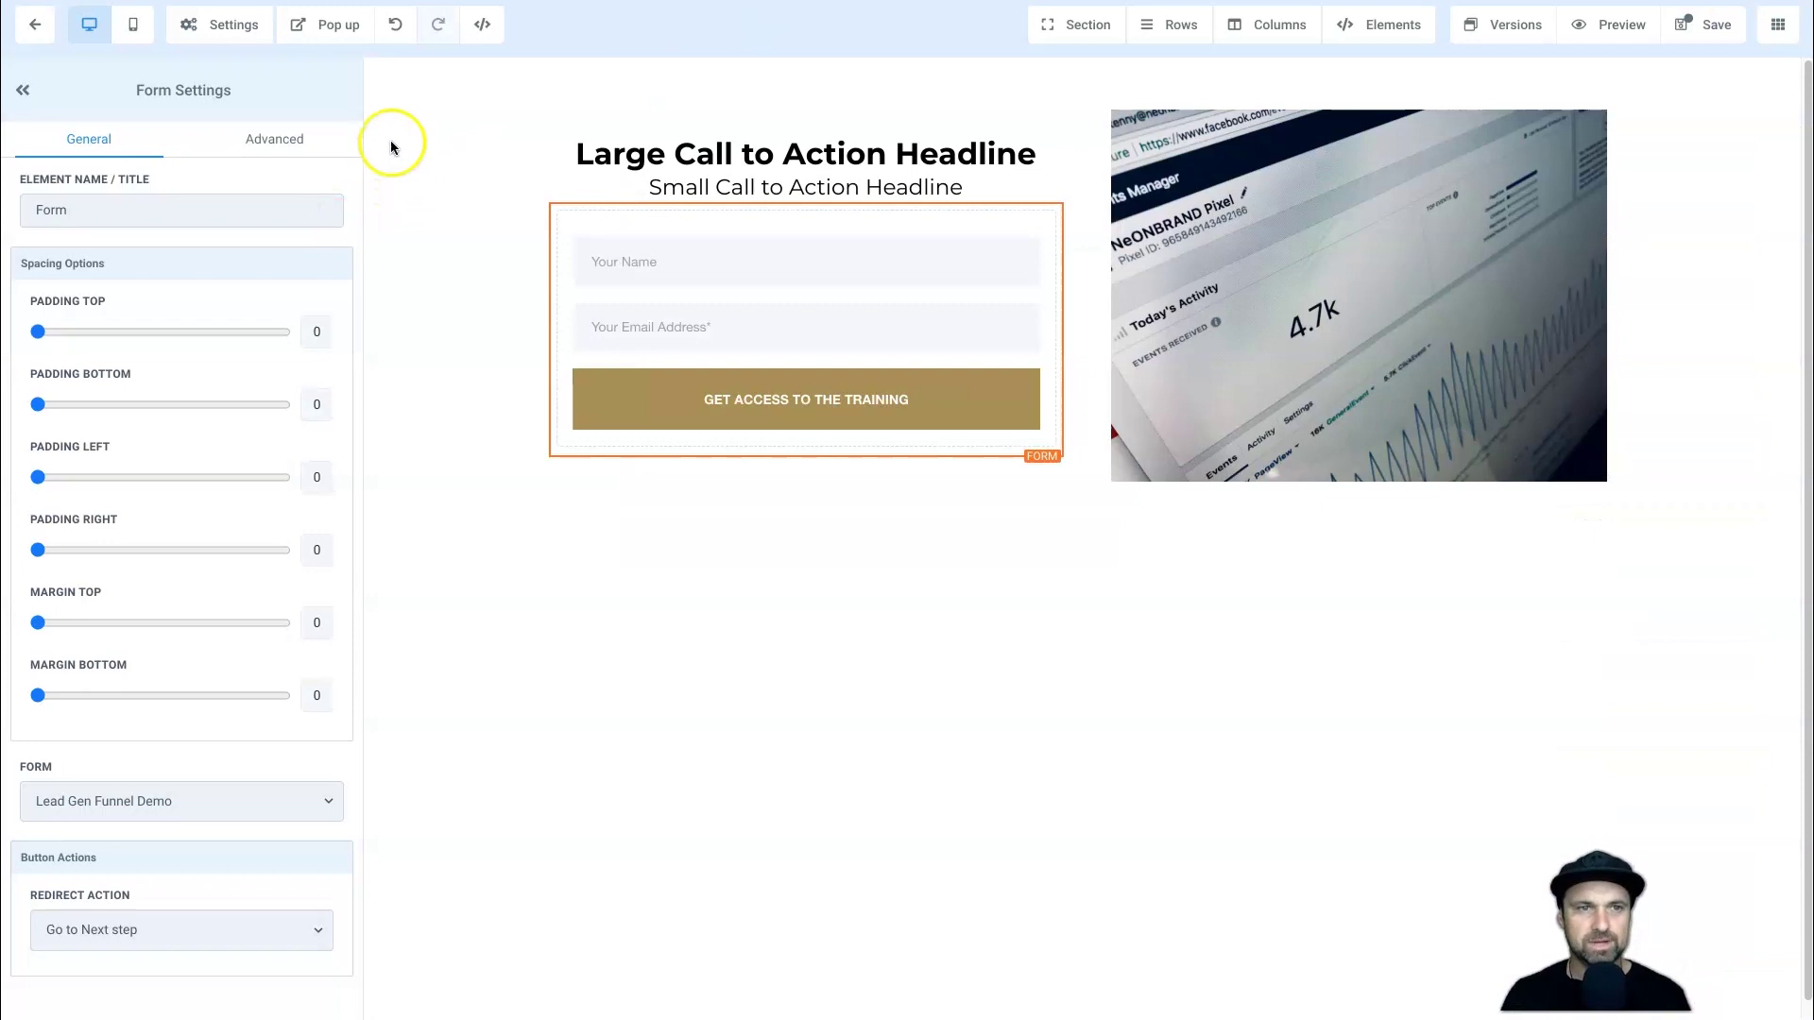
# - Add a Custom JS/HTML element below the image on the funnel page and save the copied form embed code in it
pyautogui.click(393, 141)
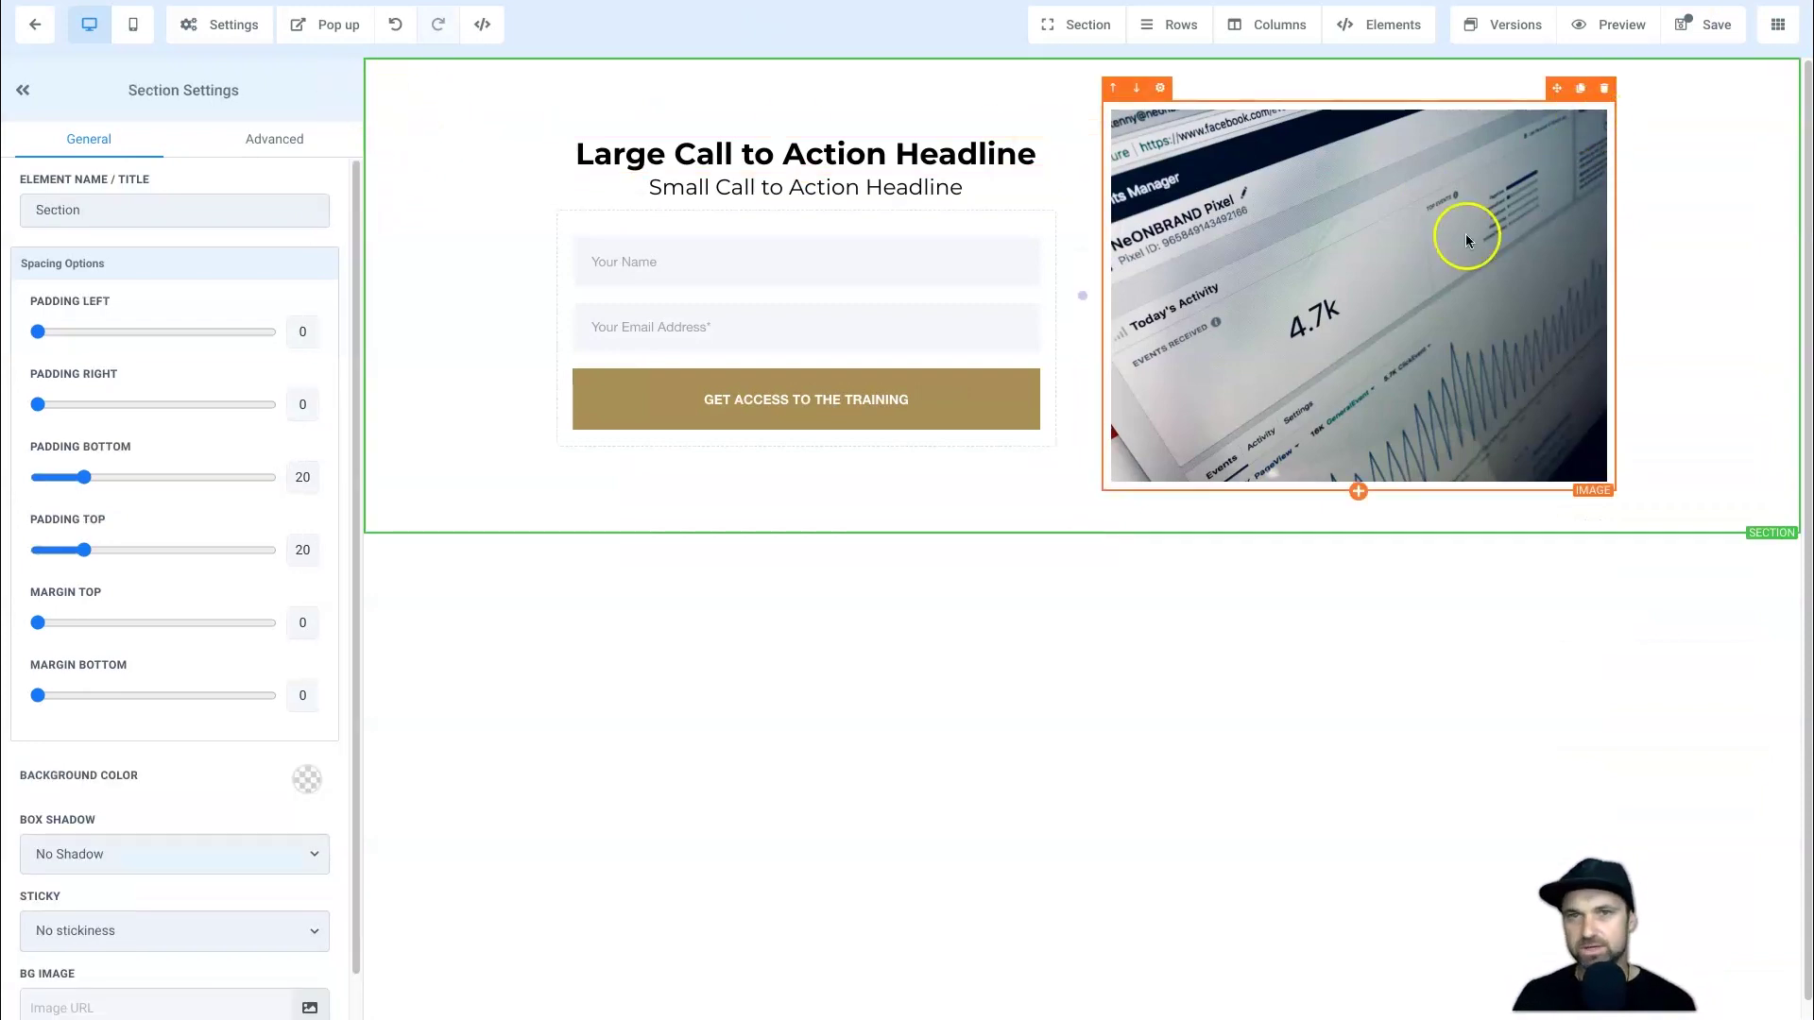
pyautogui.click(1365, 26)
pyautogui.click(1382, 58)
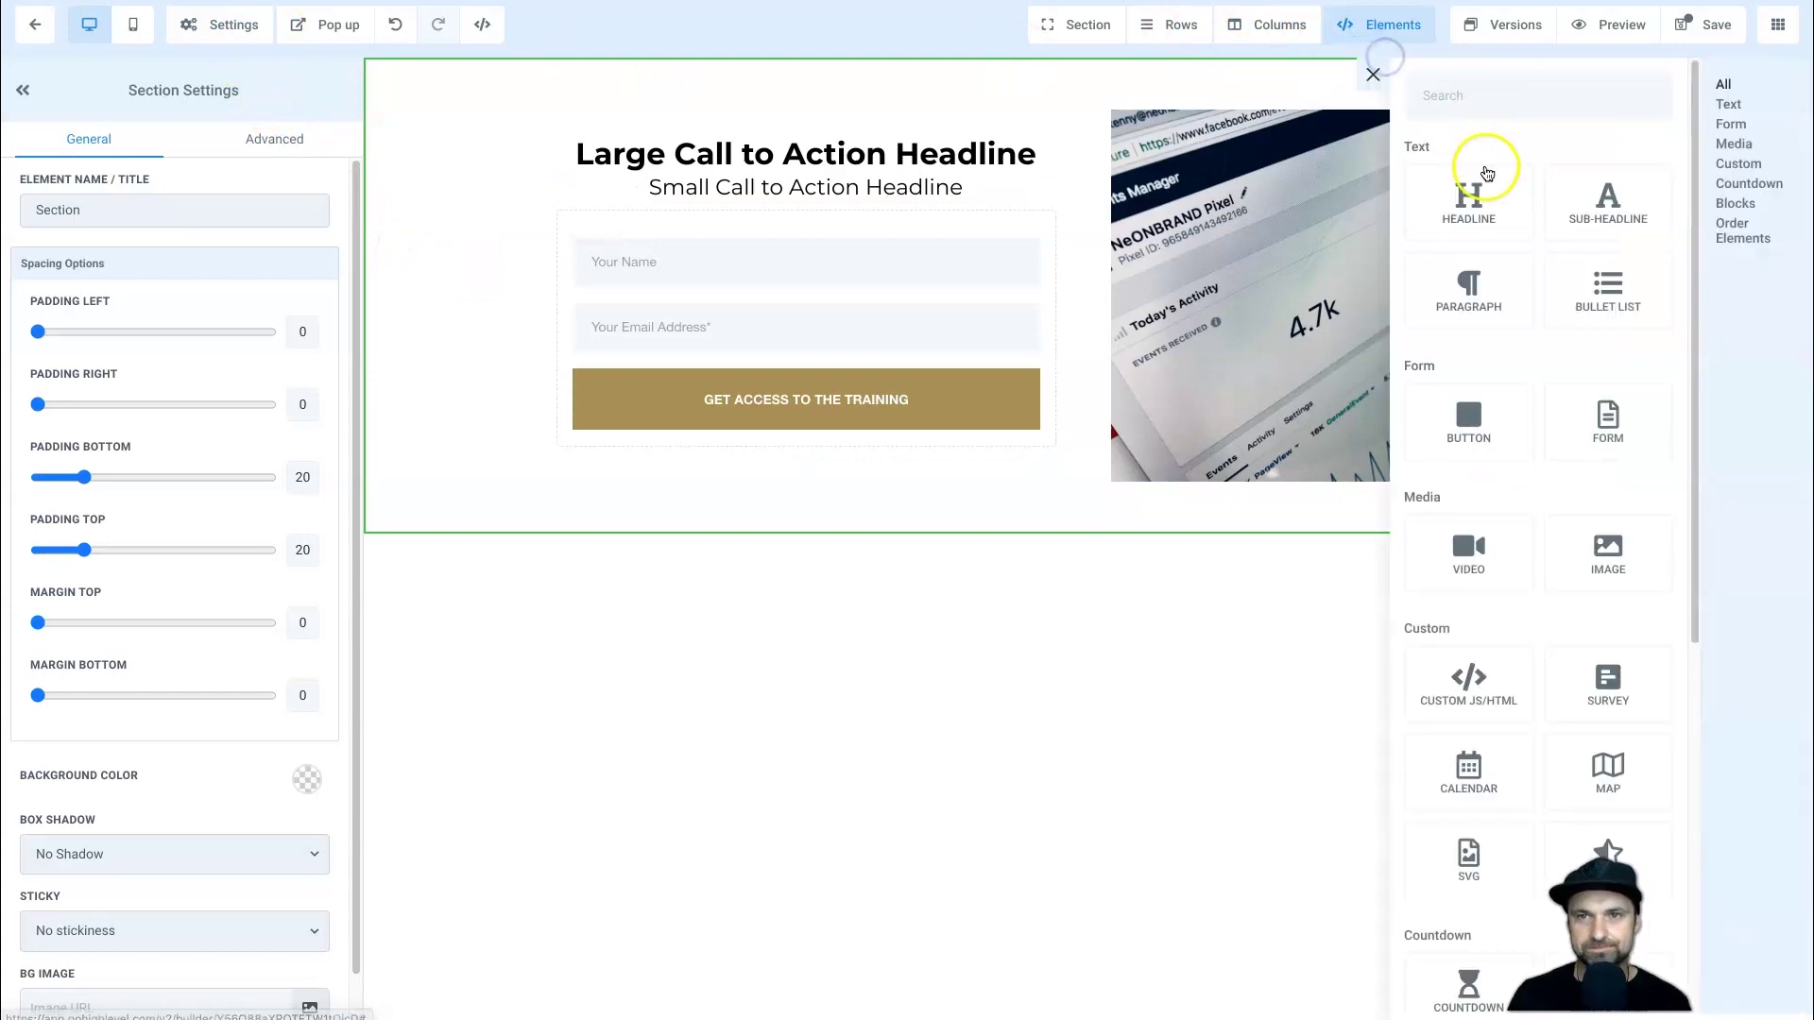
pyautogui.click(1514, 95)
pyautogui.write('html')
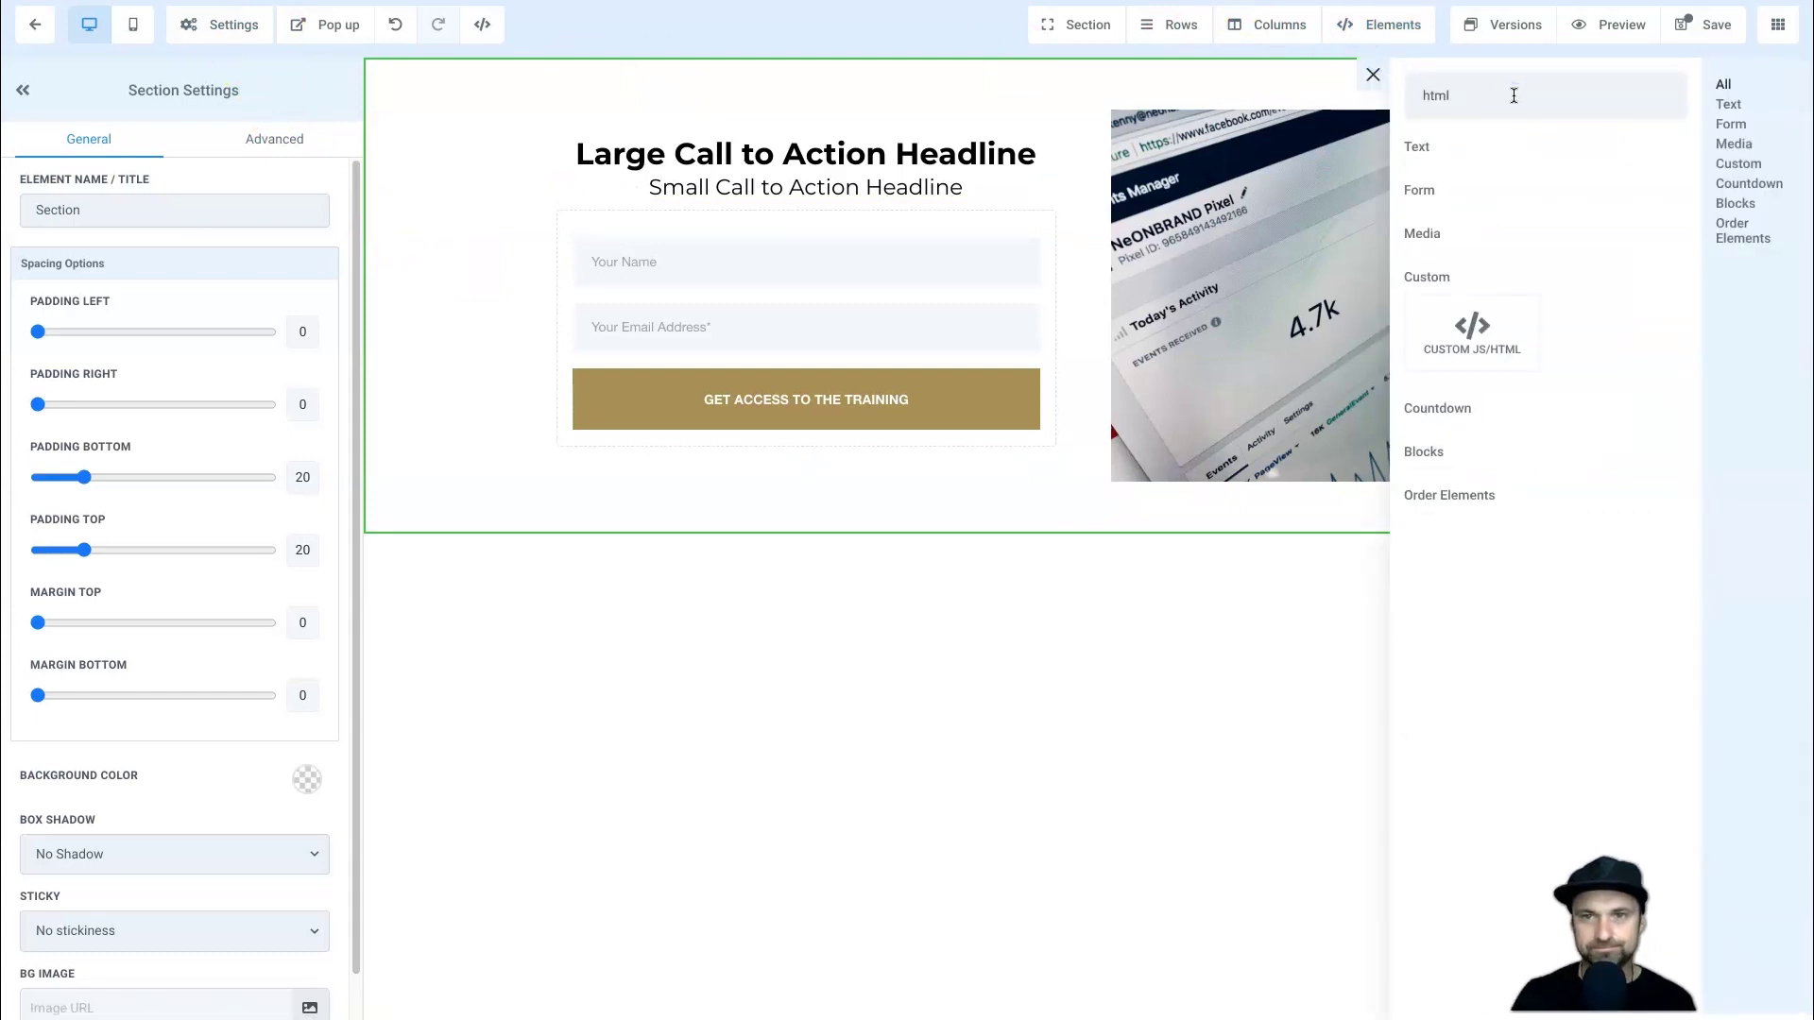
pyautogui.moveTo(1472, 326); pyautogui.dragTo(1358, 445)
pyautogui.click(260, 282)
pyautogui.click(700, 427)
pyautogui.hotkey('ctrl', 'v')
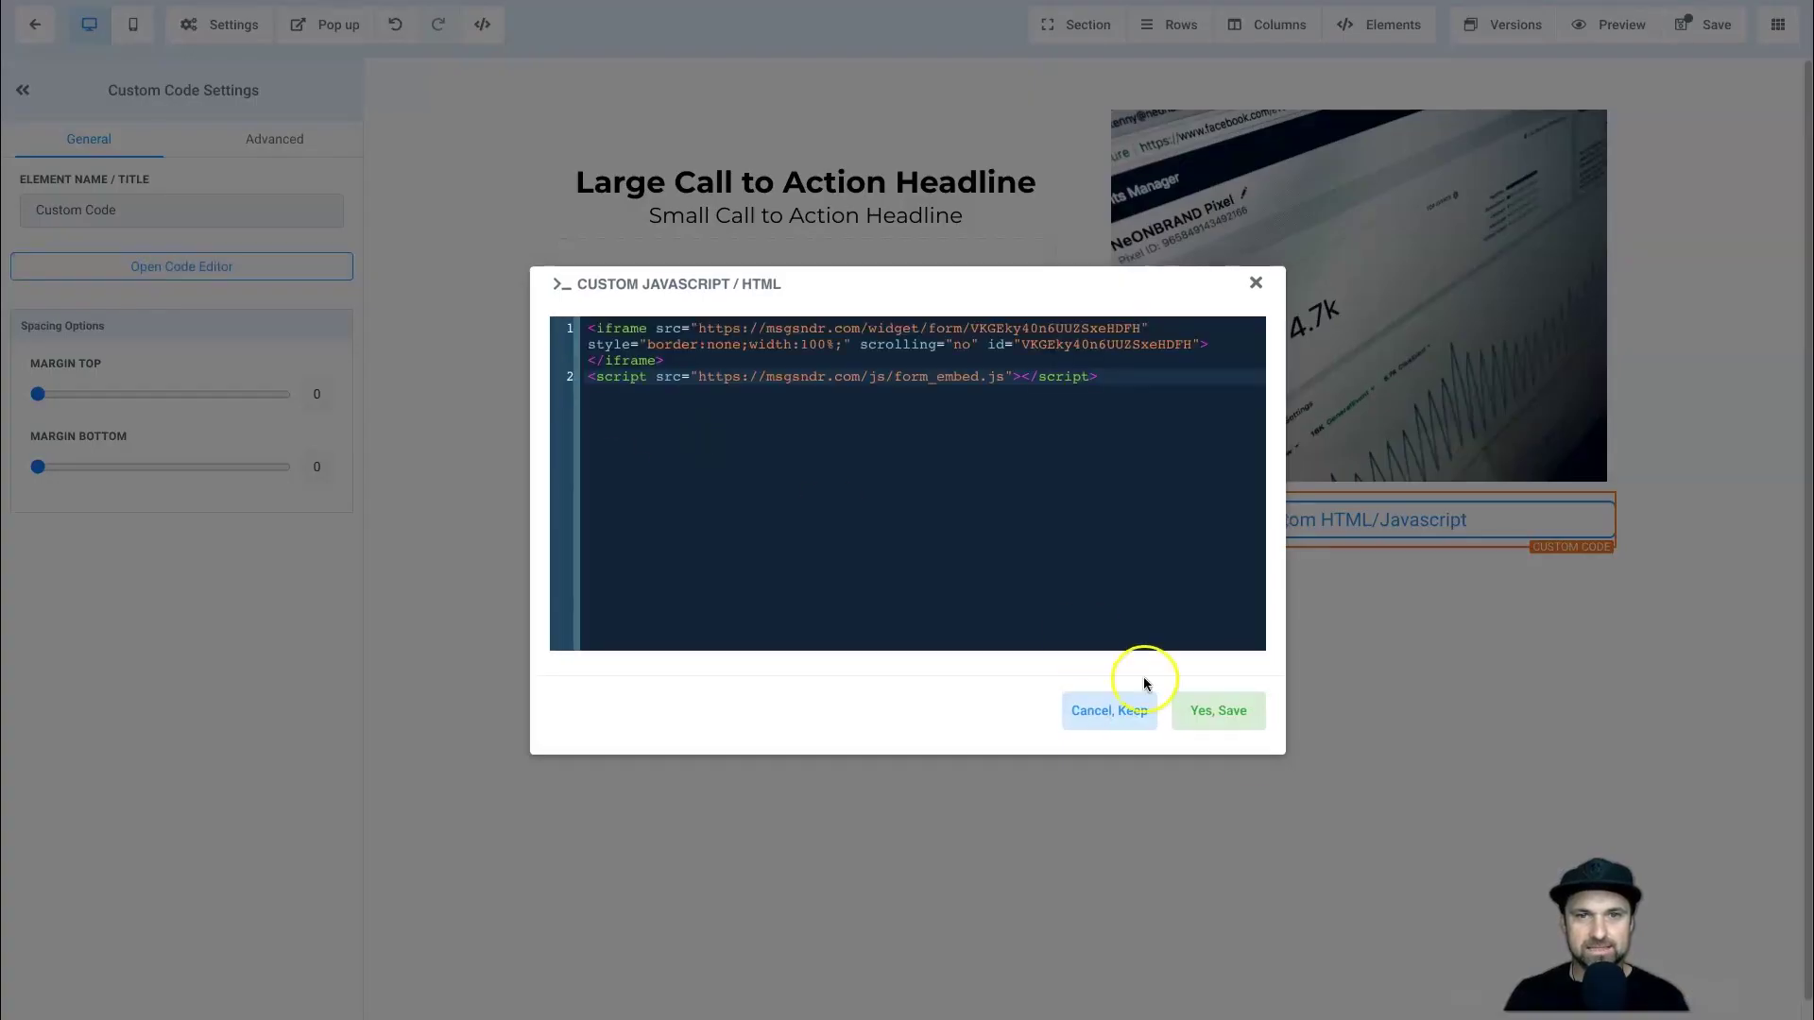
pyautogui.click(1245, 716)
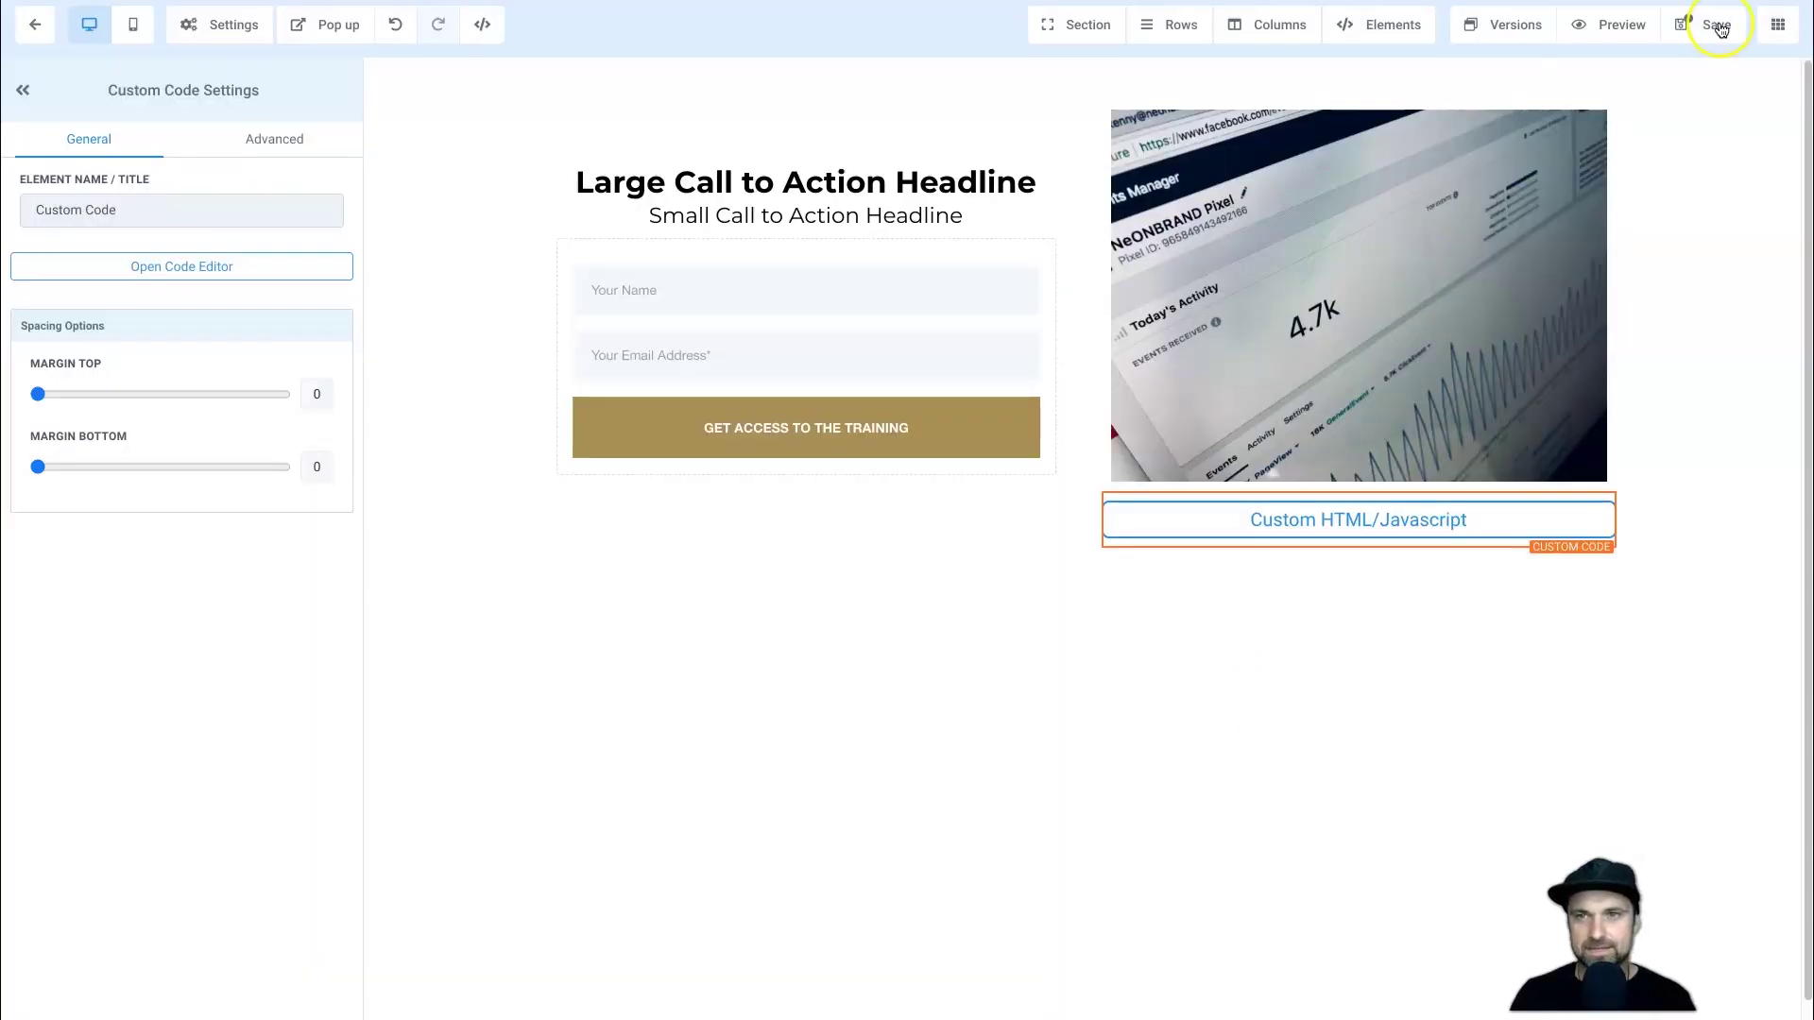
# - Save the funnel page without entering SEO meta data, and preview it
pyautogui.click(1722, 29)
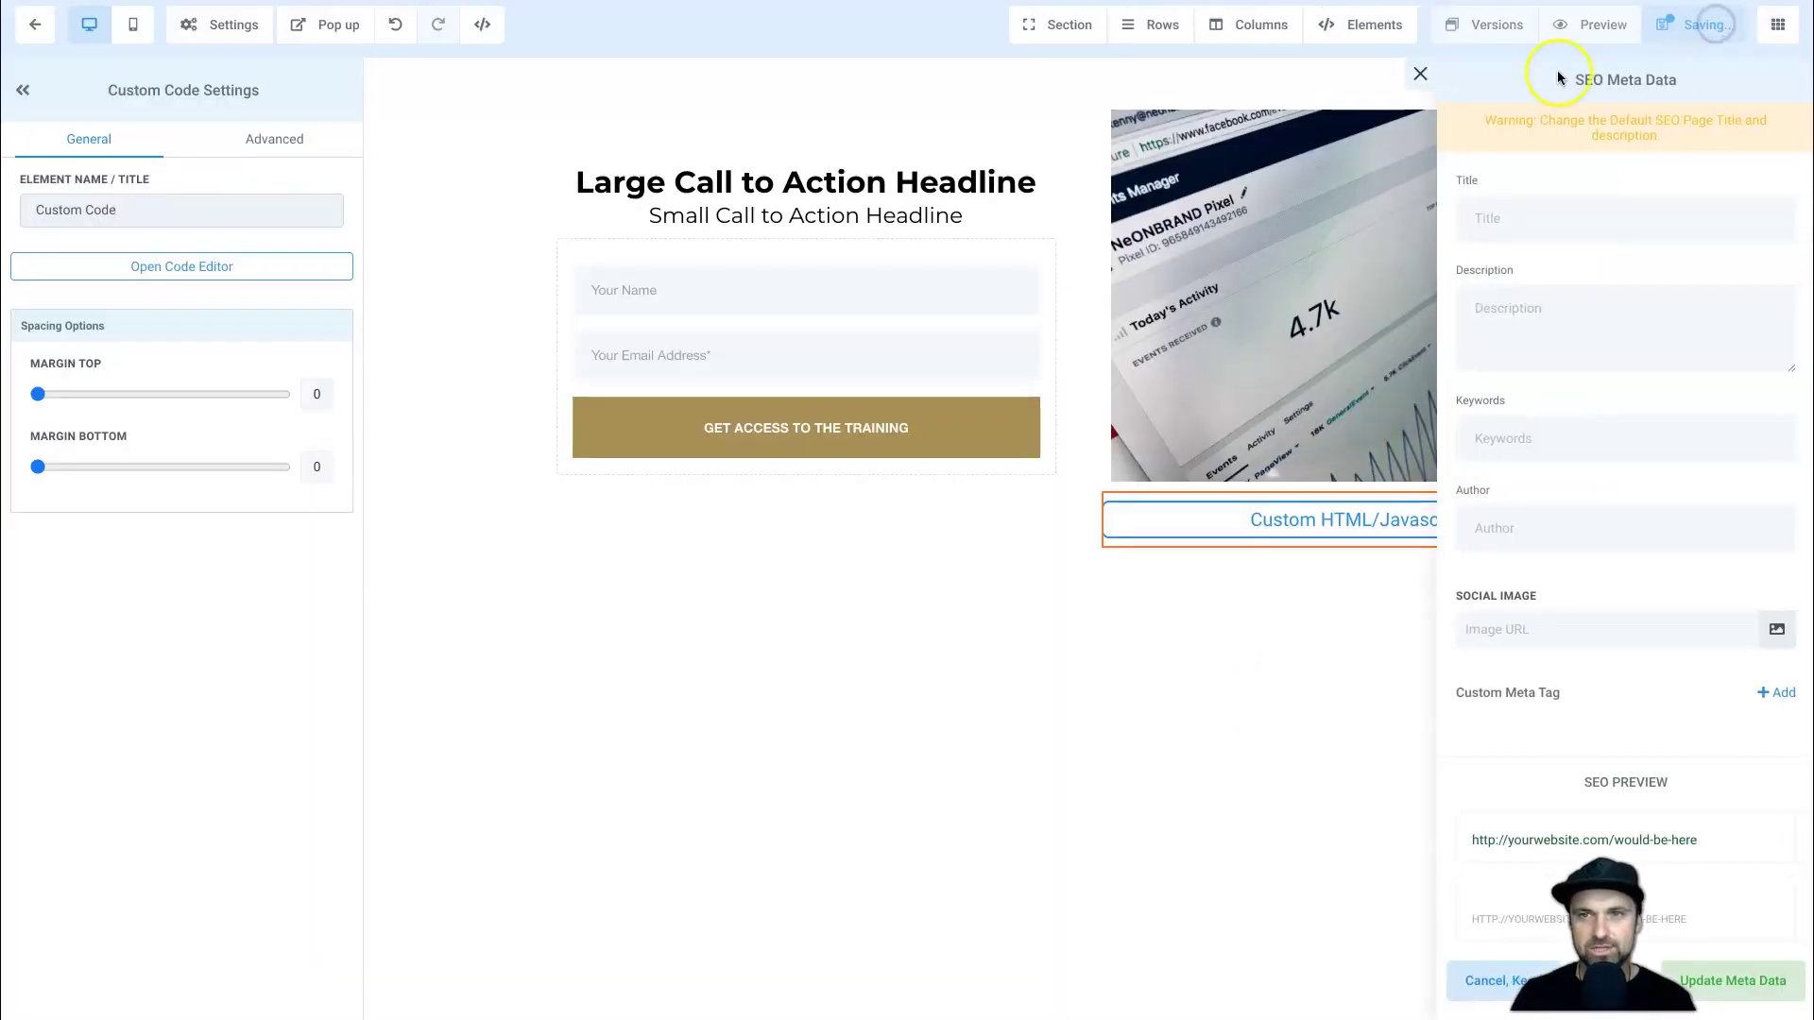
pyautogui.click(1424, 74)
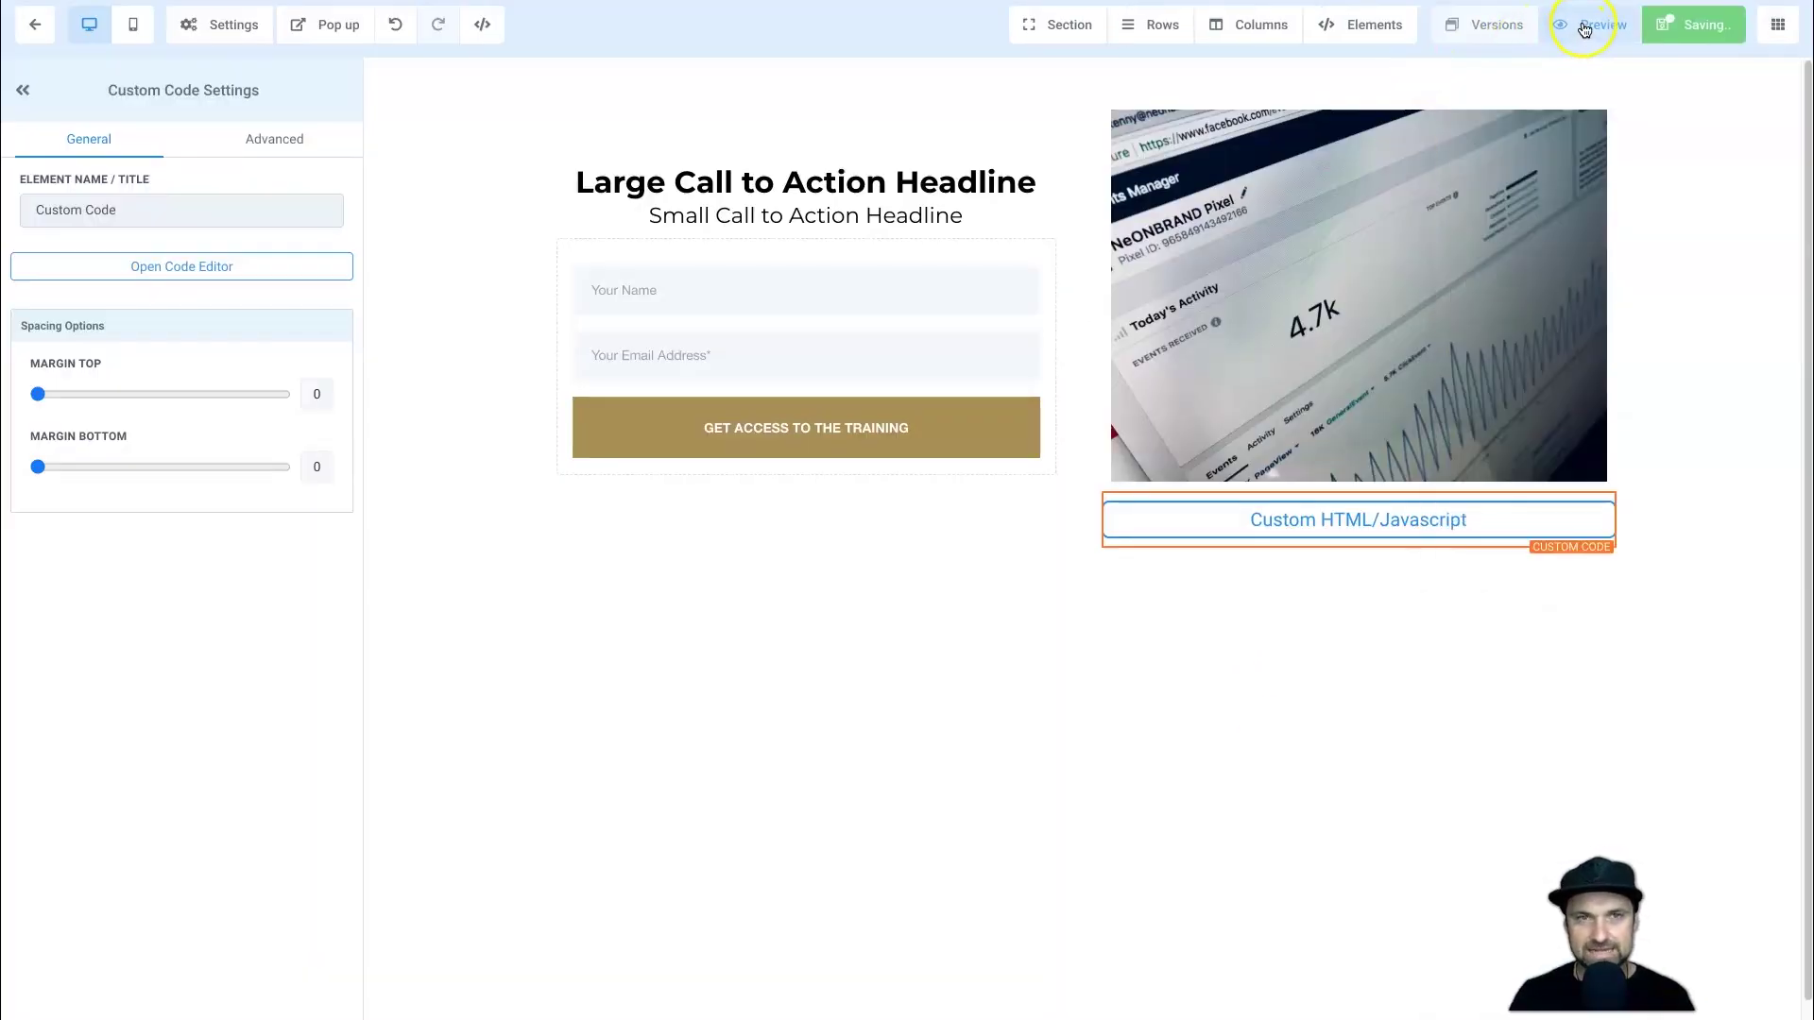
pyautogui.click(1607, 29)
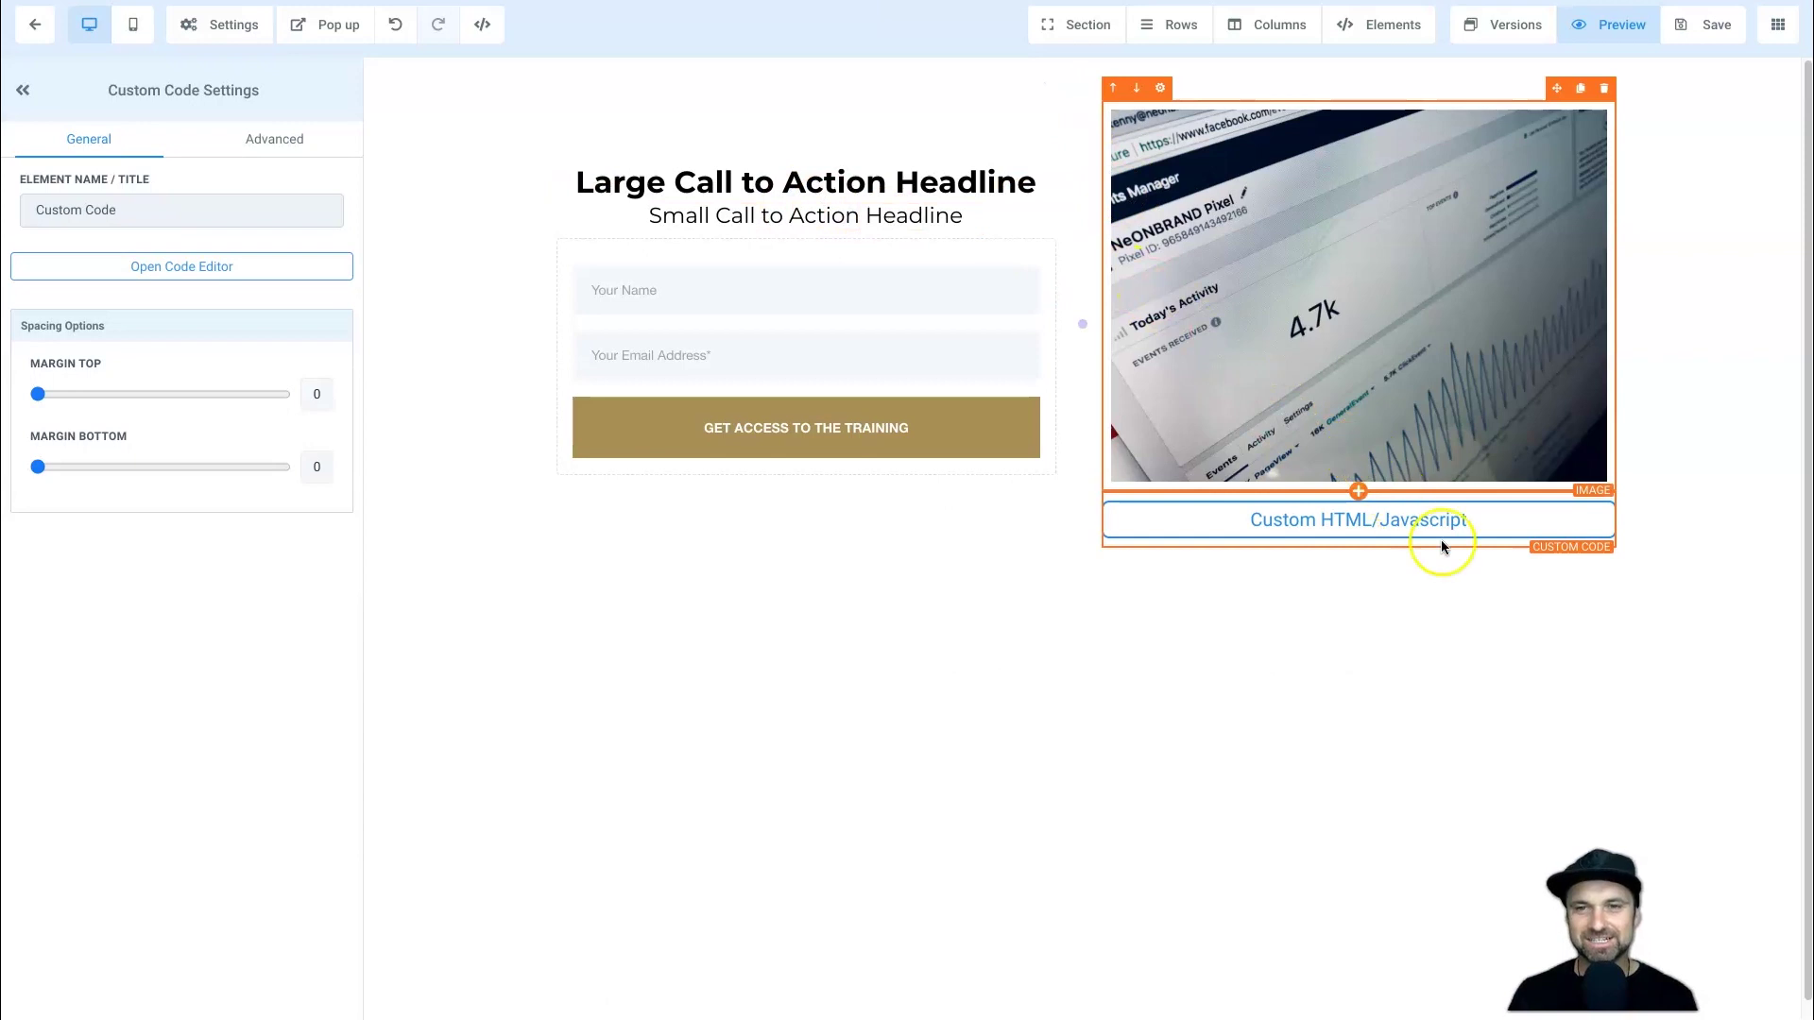
# - Delete the custom code element below the image and save the funnel page
pyautogui.moveTo(1550, 482)
pyautogui.click(1604, 487)
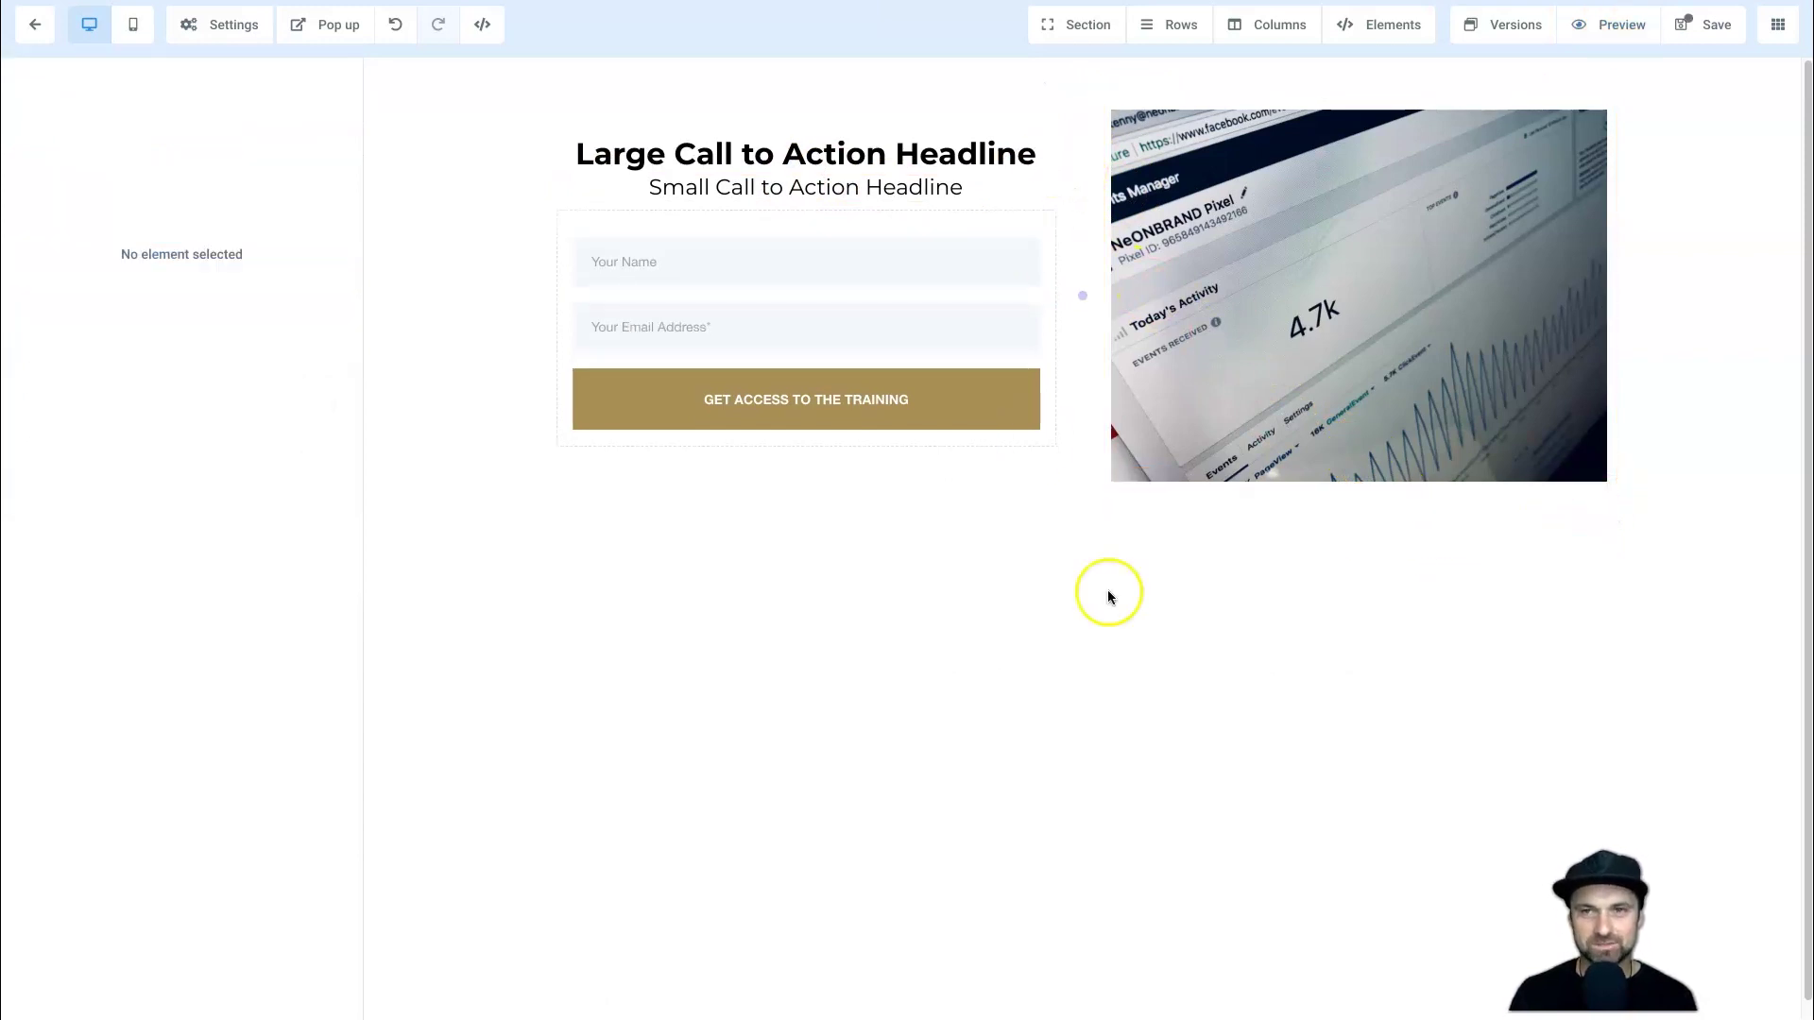
pyautogui.click(1713, 24)
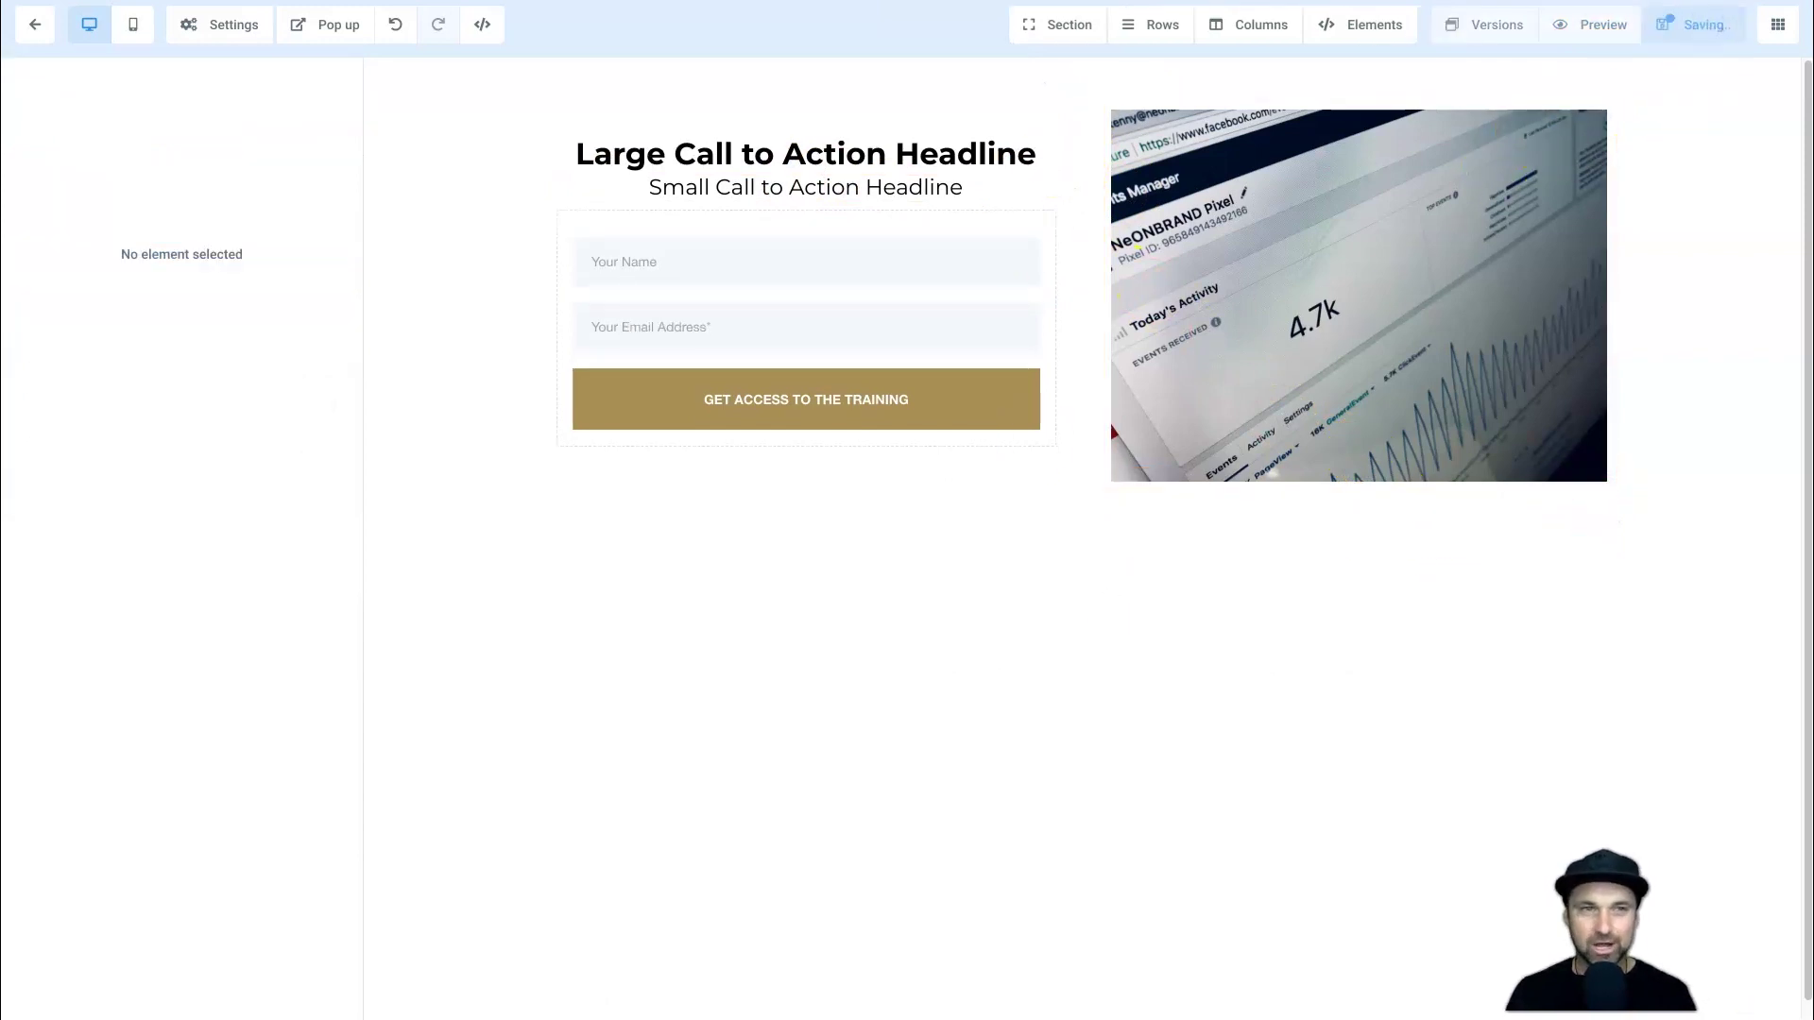